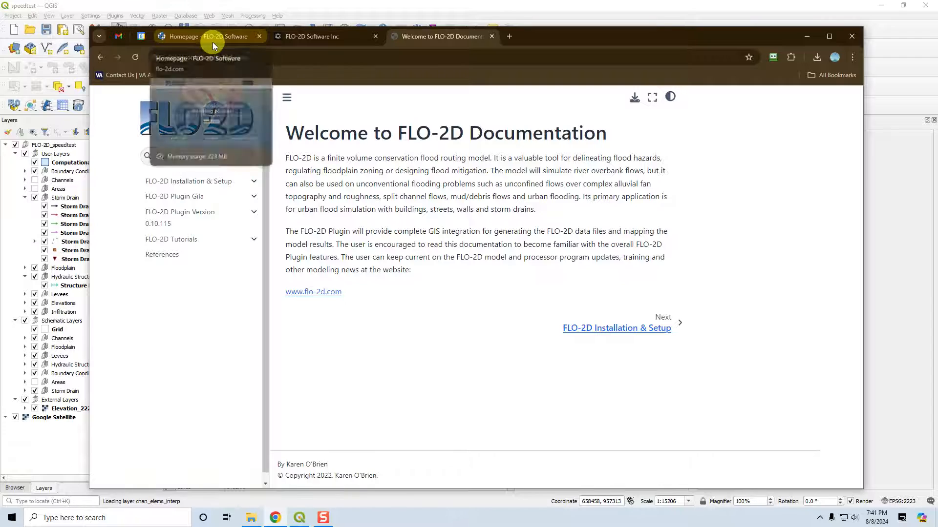
Step: Open the QGIS Plugin product page on the FLO-2D website and look through it
left_click(212, 42)
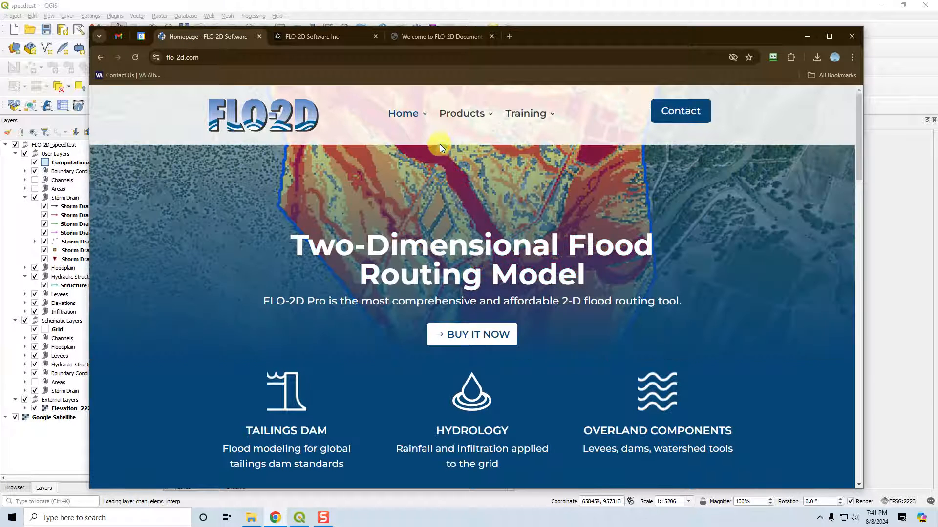
mouse_move(450, 116)
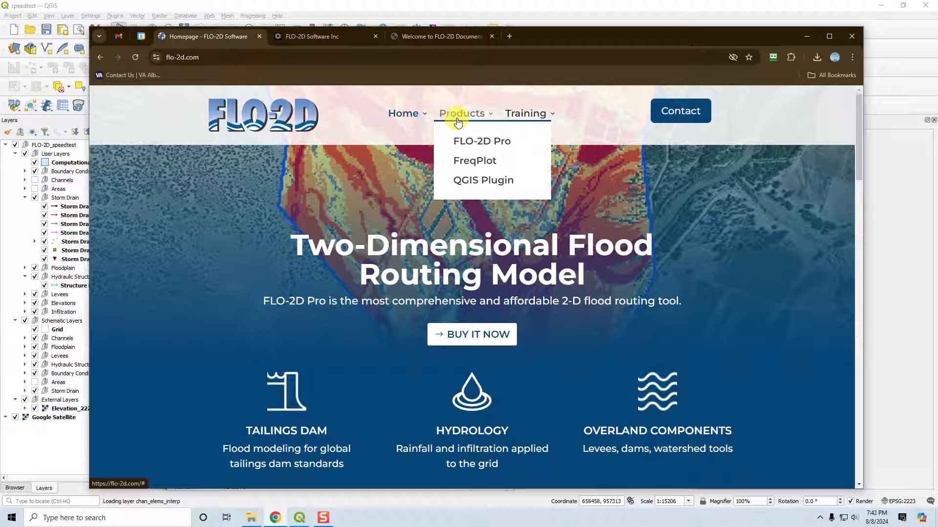
left_click(466, 180)
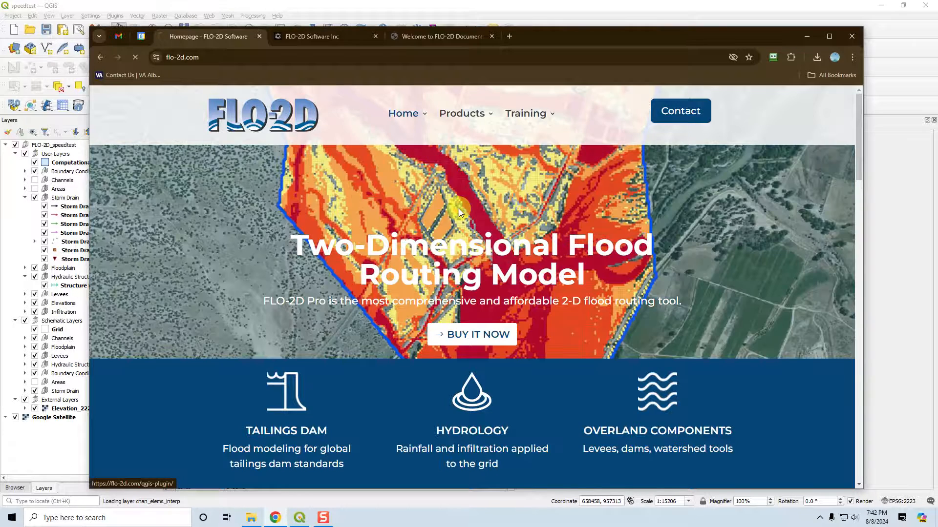
scroll(458, 209, "down", 7)
scroll(458, 209, "up", 7)
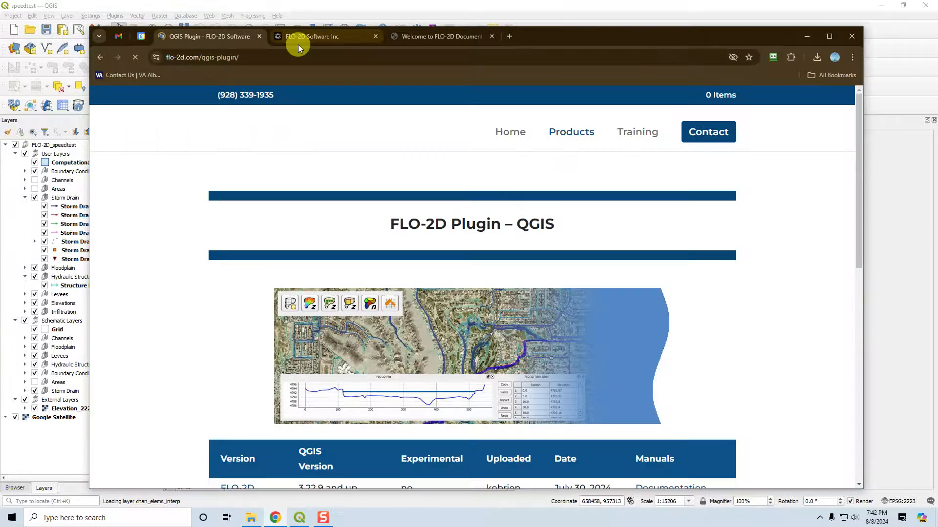
Step: Open the FLO-2D Pro Update shared folder on the ShareFile dashboard
left_click(322, 43)
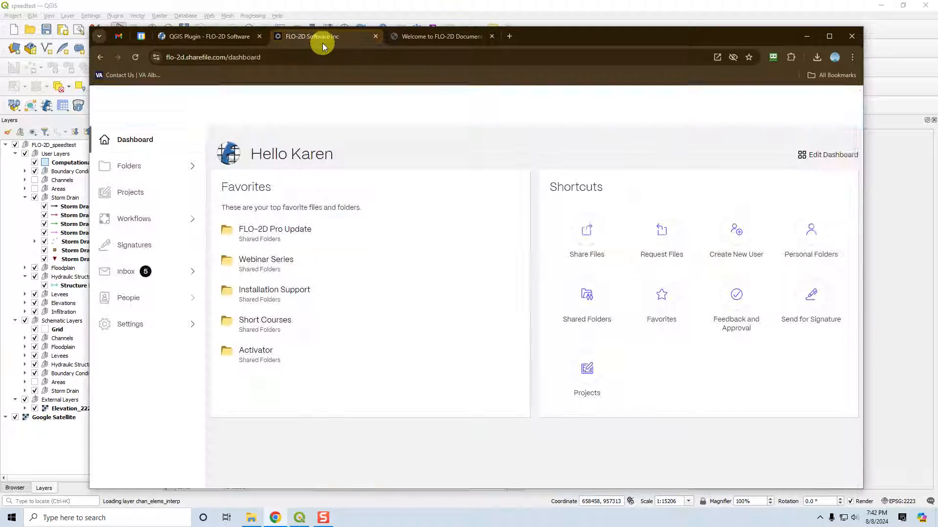
left_click(276, 229)
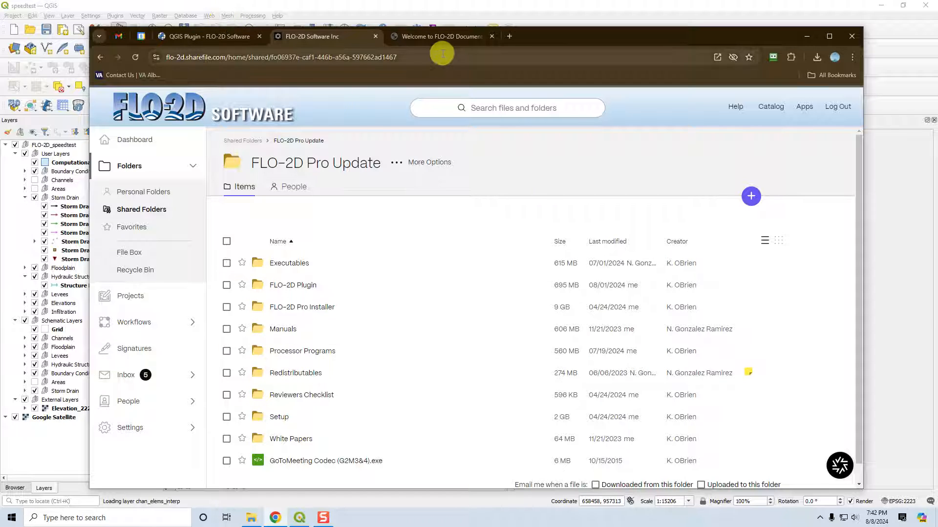
Step: Glance at the documentation welcome page and review the plugin version table on the QGIS Plugin page
left_click(432, 37)
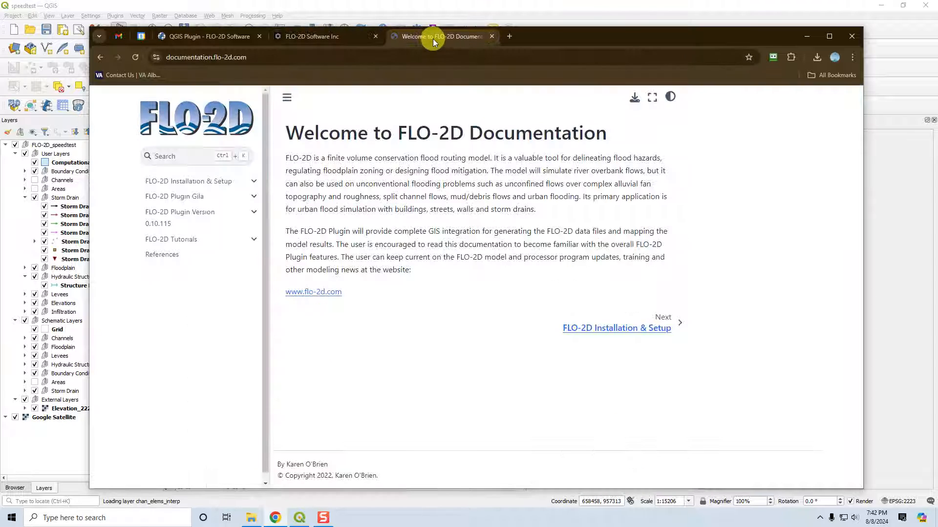
left_click(212, 36)
scroll(547, 297, "down", 5)
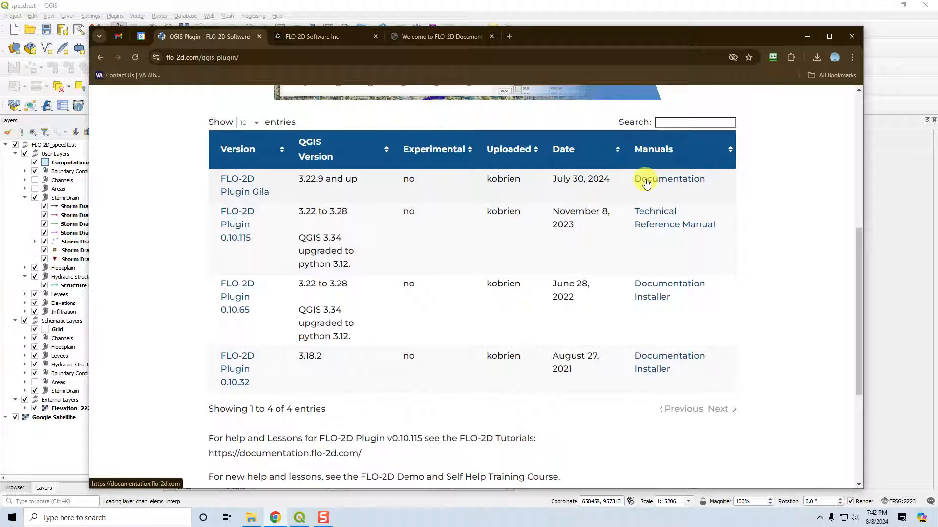
Step: Review the FLO-2D Installation & Setup section on the documentation site and collapse its list of topics
left_click(437, 43)
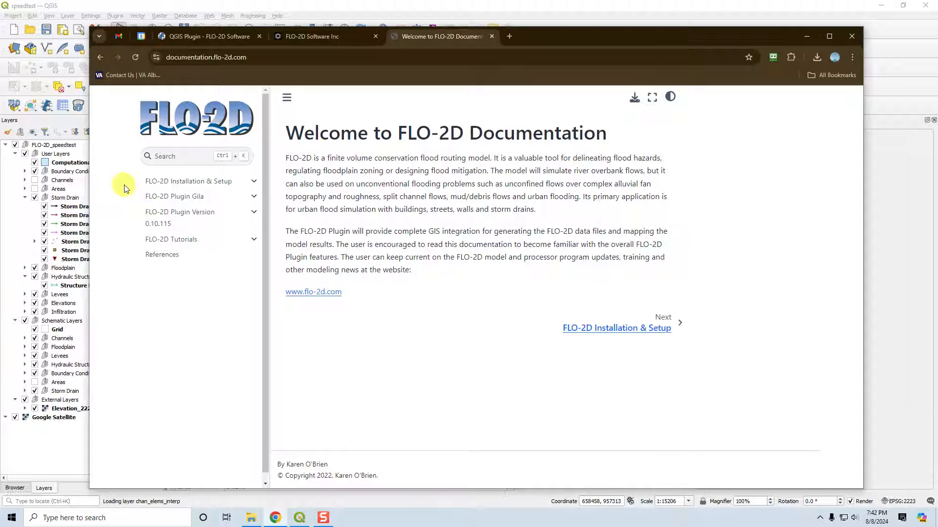
left_click(182, 187)
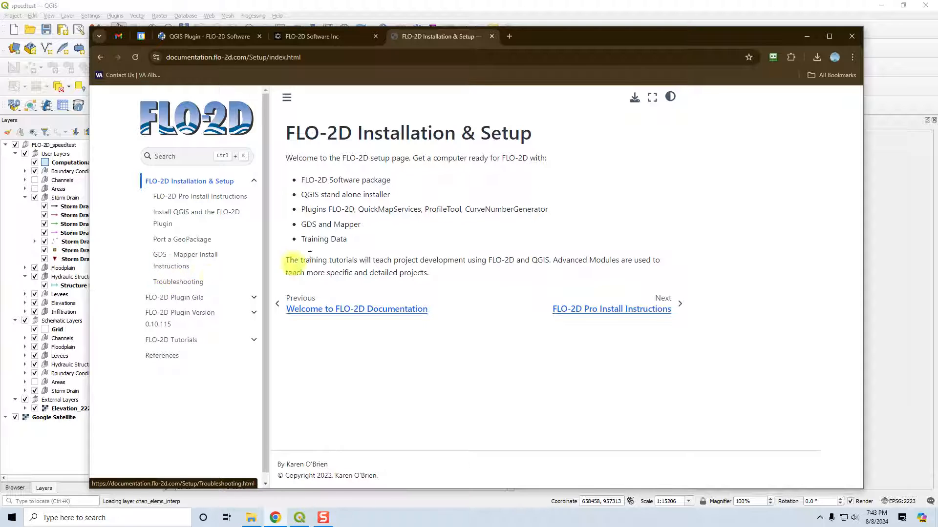
left_click(253, 181)
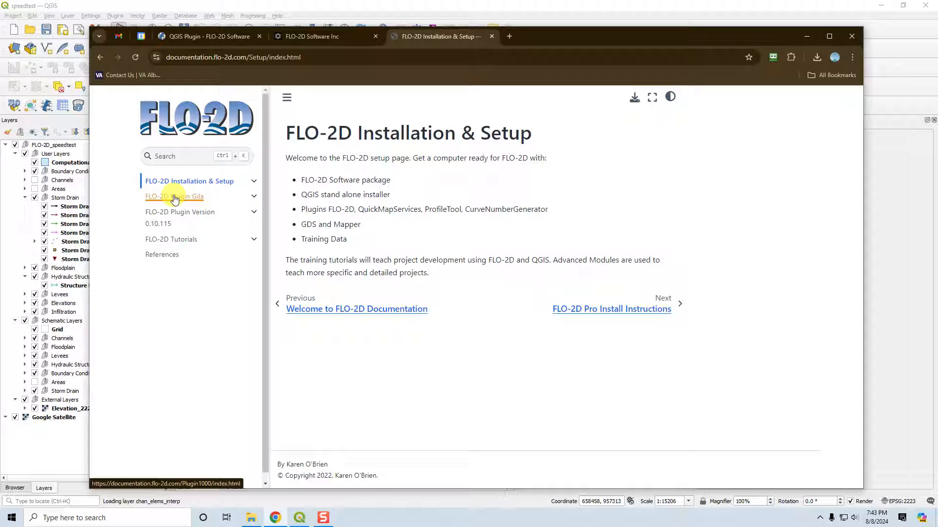
Step: Open the Self-Help Kit Setup lesson of the Self-Help Kit Gila in the FLO-2D Tutorials
left_click(170, 241)
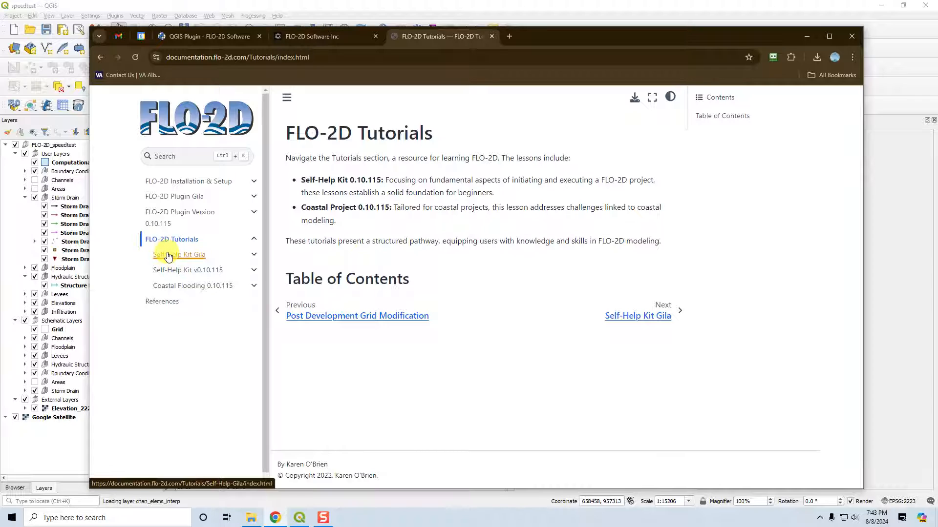
left_click(194, 258)
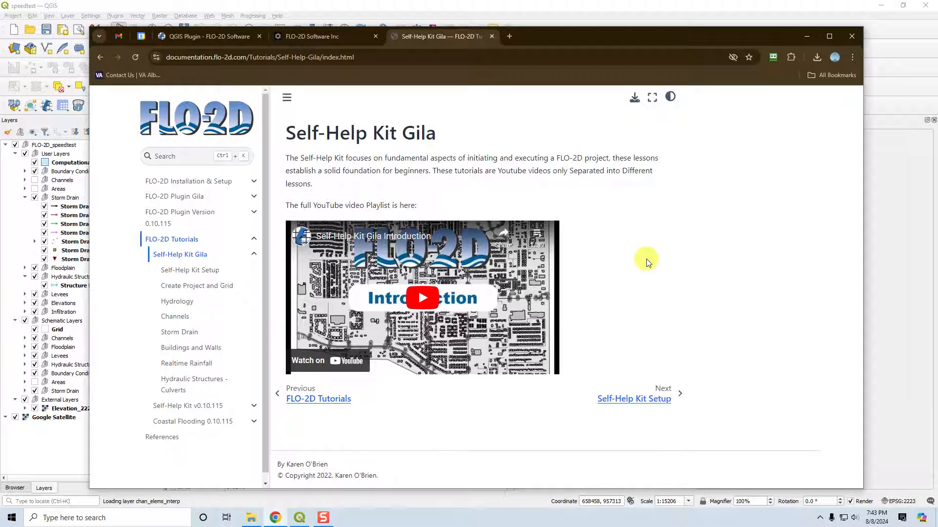
left_click(183, 272)
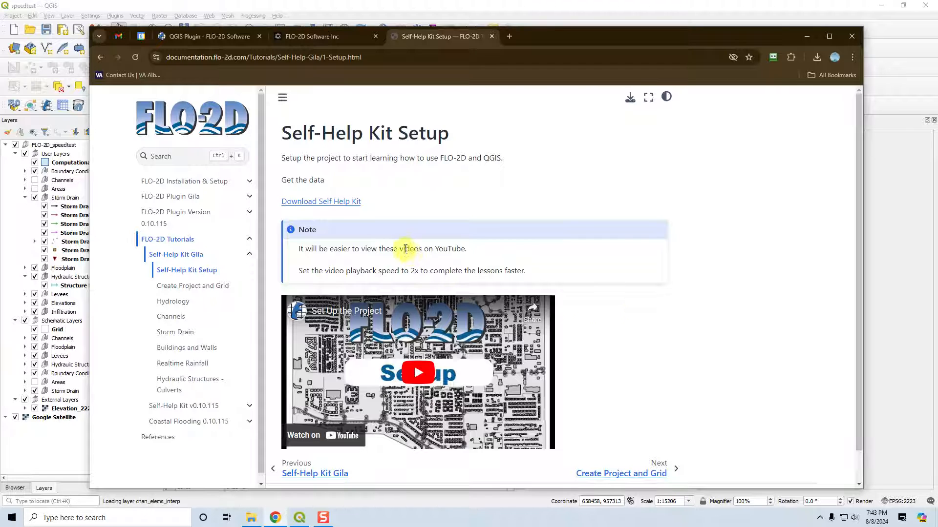
Step: Open the Self Help Kit download link and read the lesson's note about viewing the videos on YouTube
left_click(350, 207)
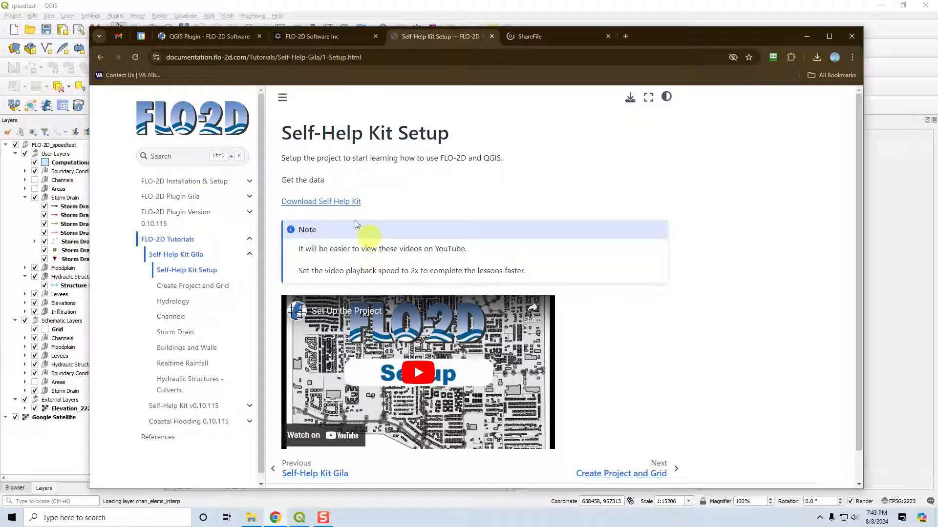
left_click_drag(301, 250, 478, 249)
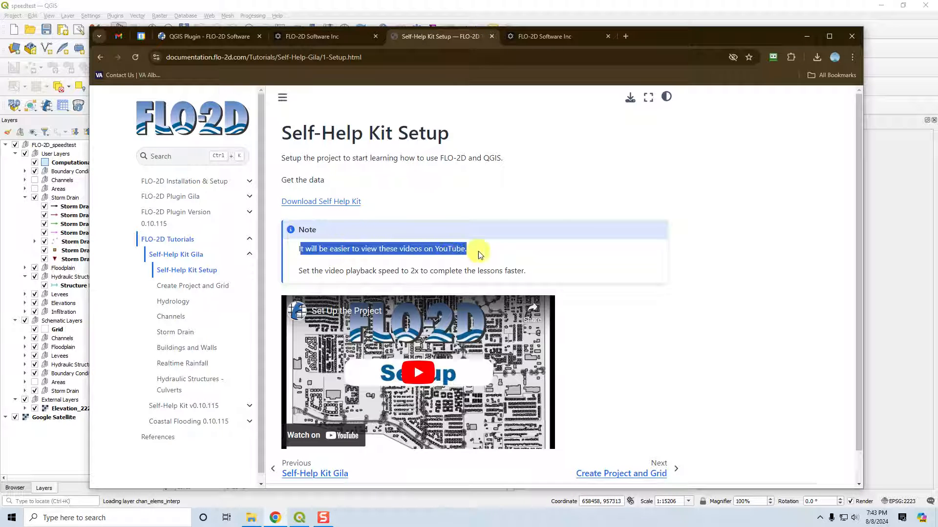
left_click(448, 249)
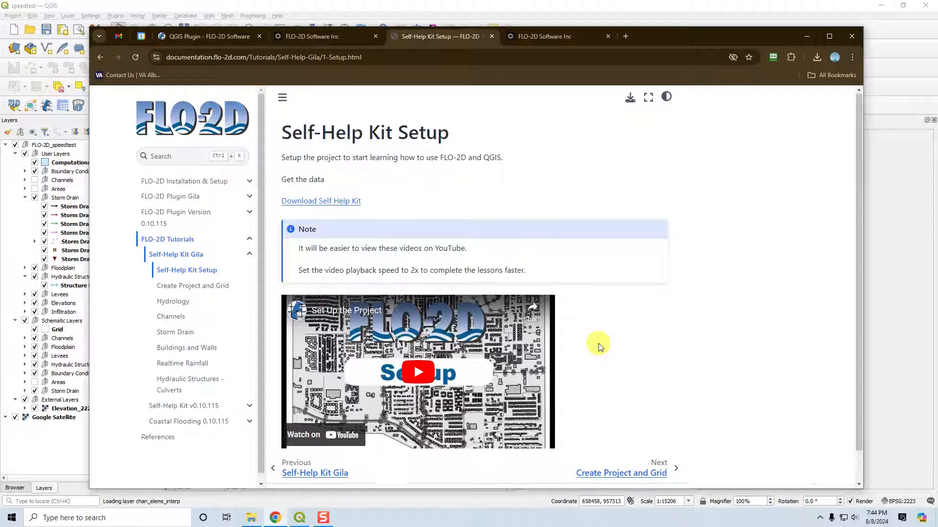
scroll(600, 346, "down", 1)
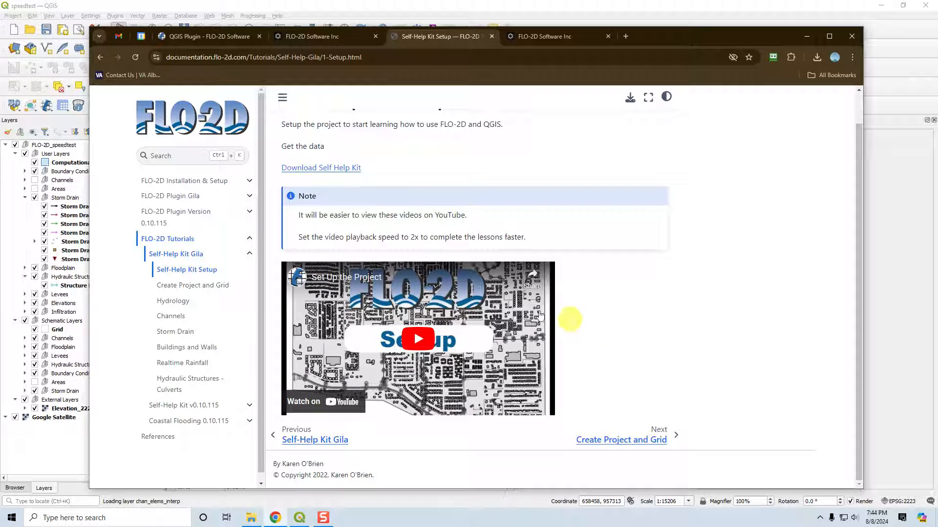
Step: Look through the lesson videos on the Create Project and Grid page, from grid setup to backup and recovery
left_click(172, 287)
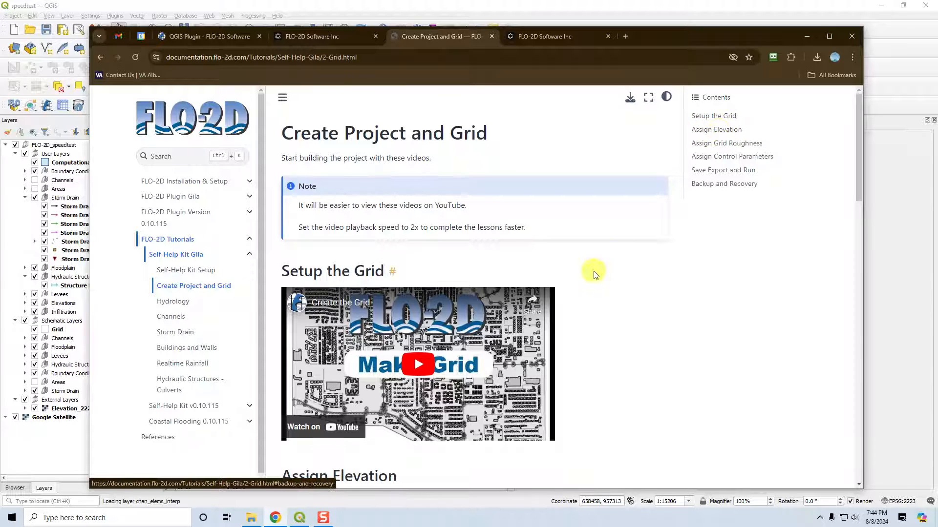
scroll(594, 275, "down", 20)
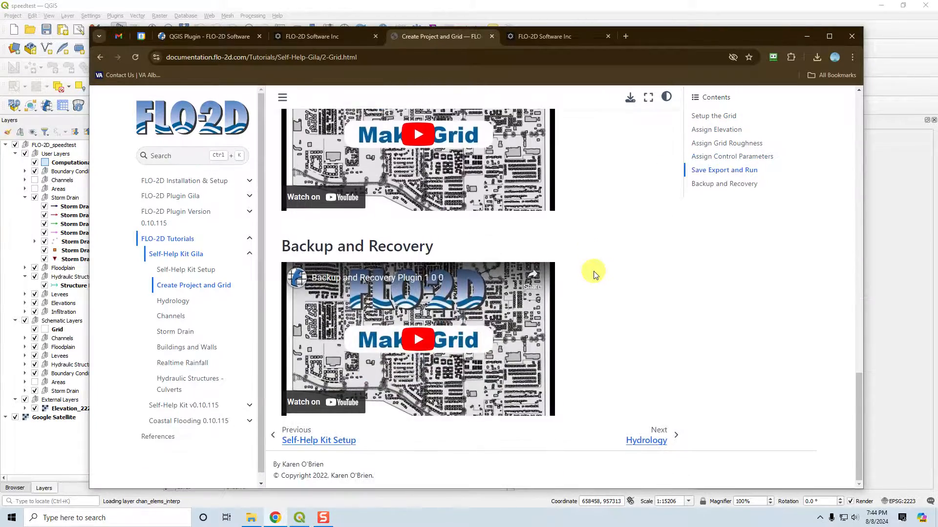
scroll(594, 275, "up", 20)
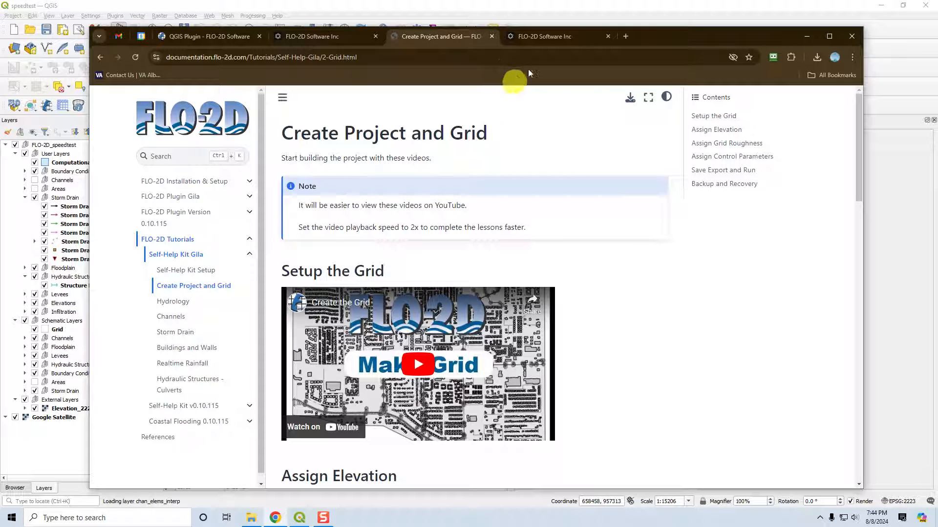
Step: Submit the prefilled contact details for the kit download and select the Self Help Kit data installer and FLO-2D Gila.zip
left_click(539, 38)
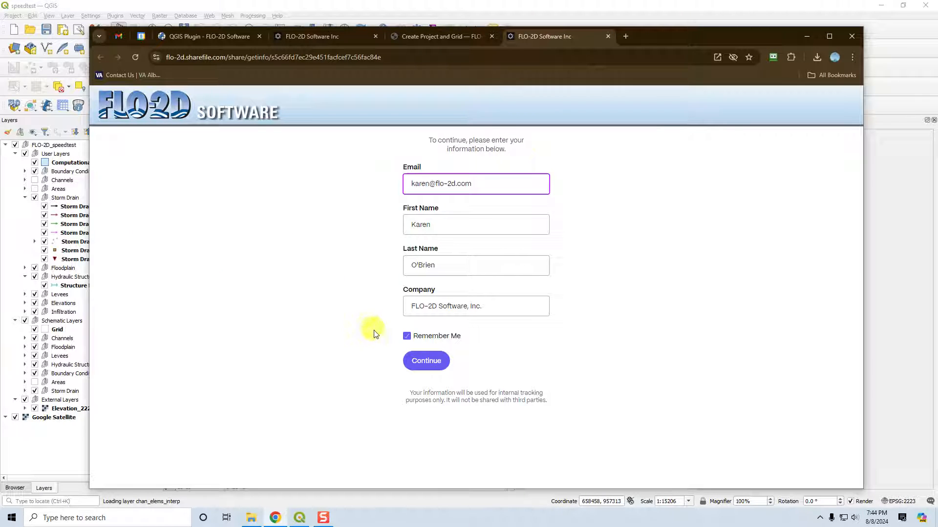
left_click(437, 364)
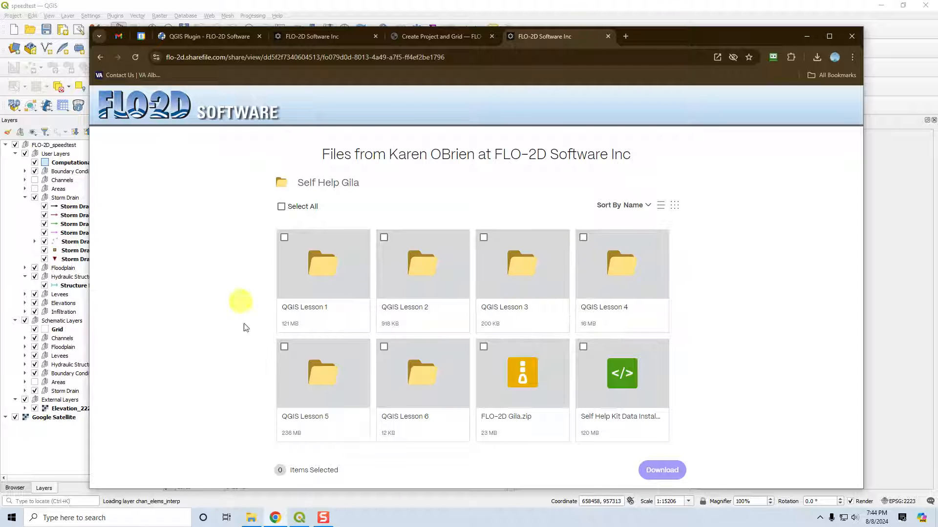
left_click(583, 347)
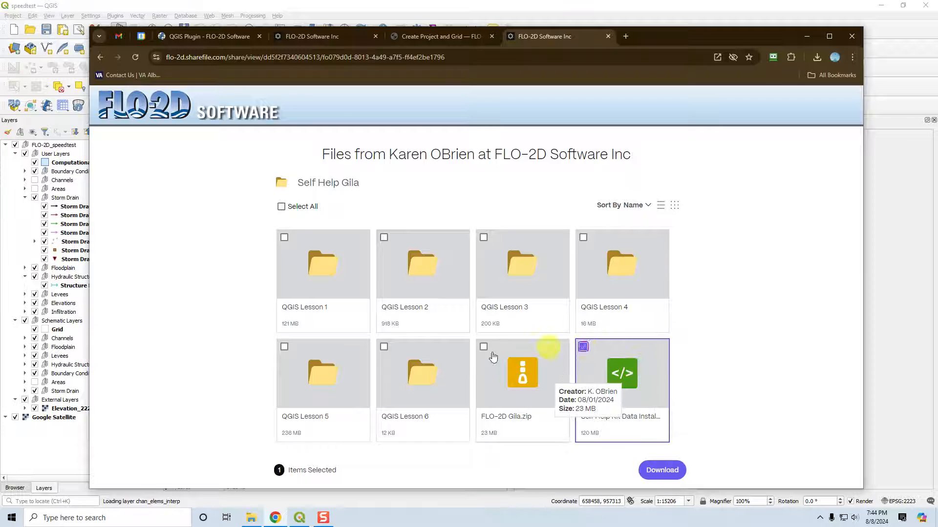
left_click(483, 347)
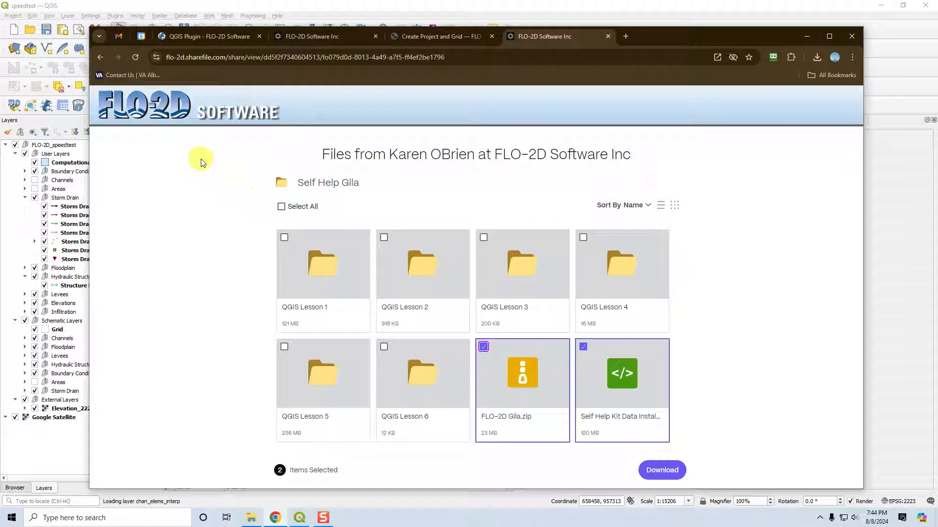
Step: Open the FLO-2D Plugin Gila documentation and review its Plugin Features page with the plugin menu and additional plugins
left_click(414, 40)
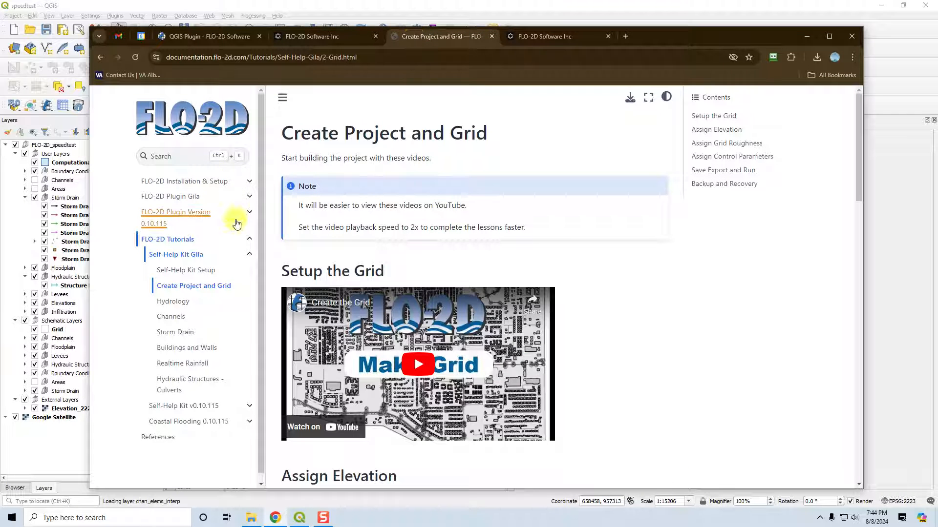
left_click(248, 240)
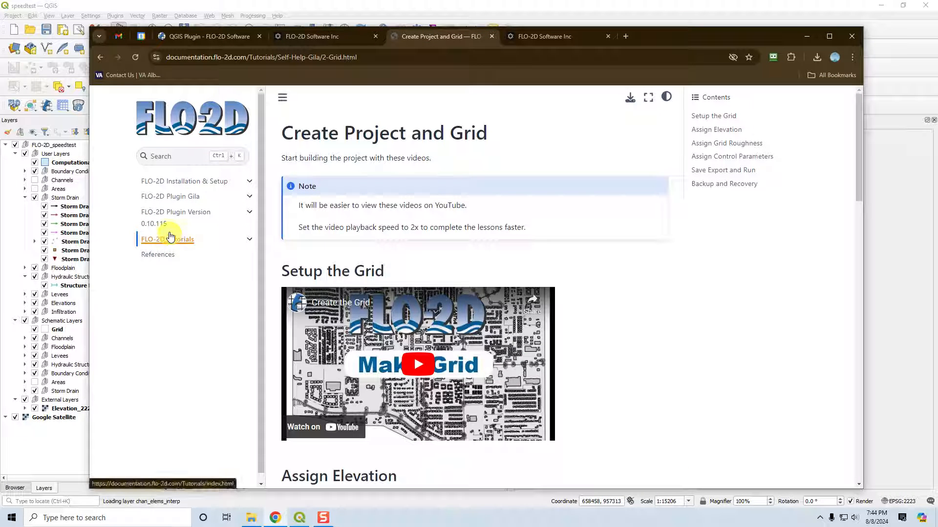
left_click(187, 197)
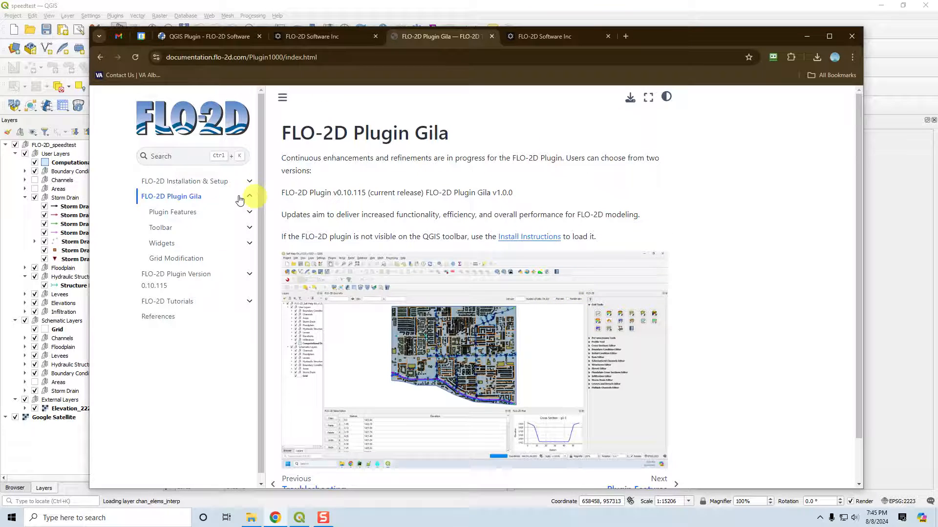
left_click(166, 212)
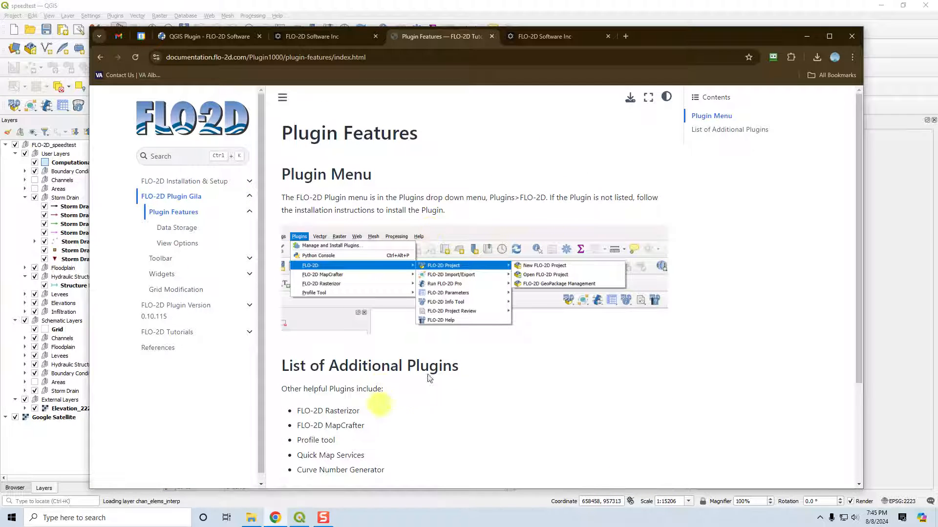
scroll(440, 376, "down", 3)
scroll(421, 341, "up", 1)
scroll(421, 317, "up", 2)
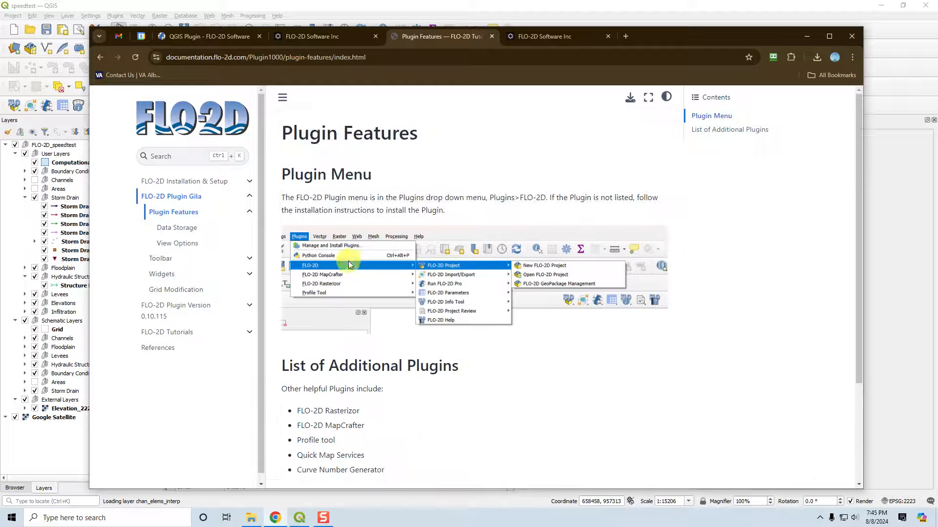
Step: Review the Toolbar and Widgets pages of the FLO-2D Plugin Gila documentation, returning to the Toolbar page
left_click(247, 211)
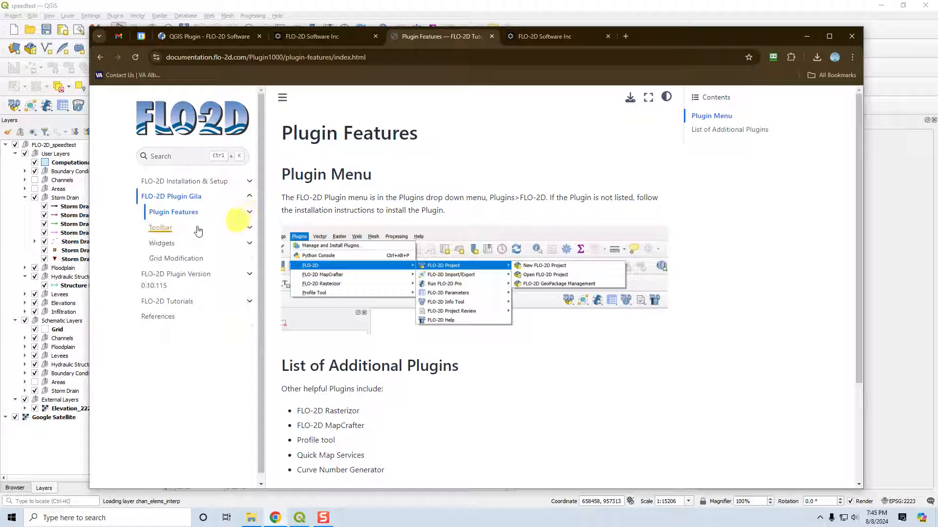
left_click(164, 230)
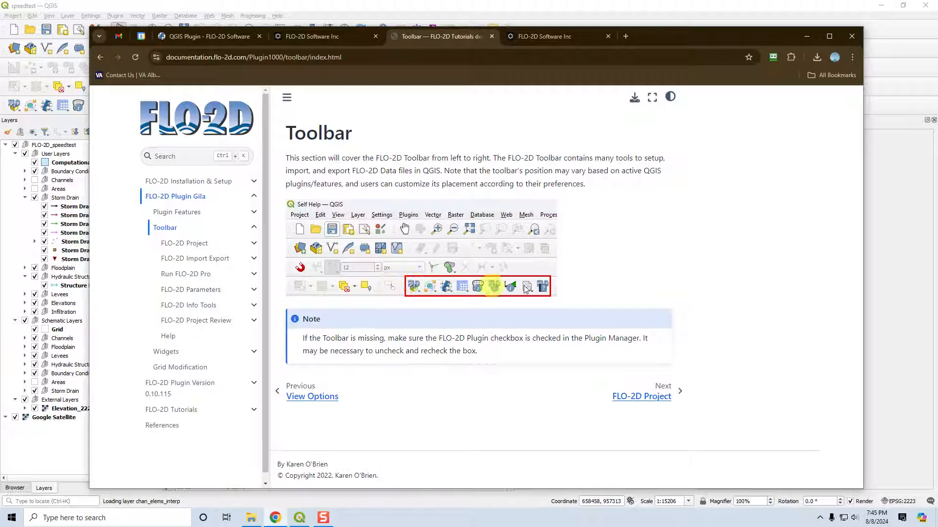
left_click(164, 352)
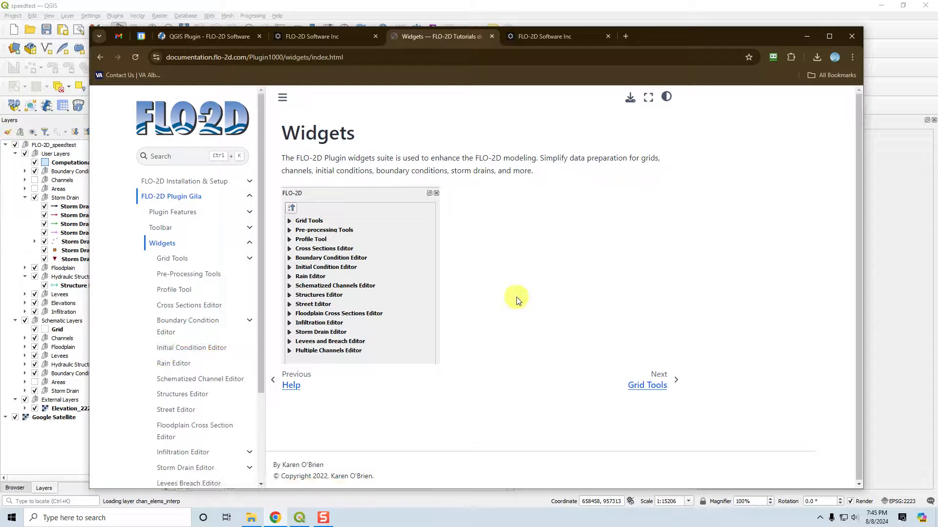
left_click(248, 244)
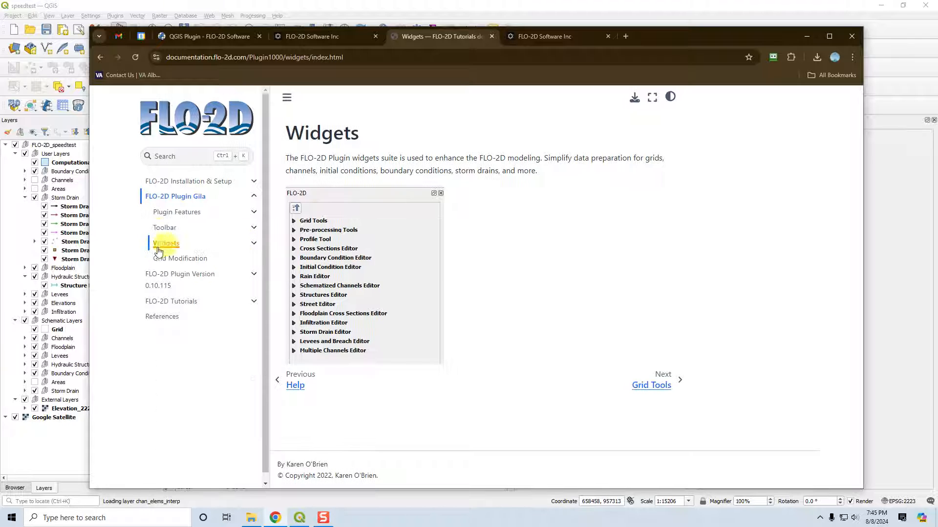
left_click(157, 229)
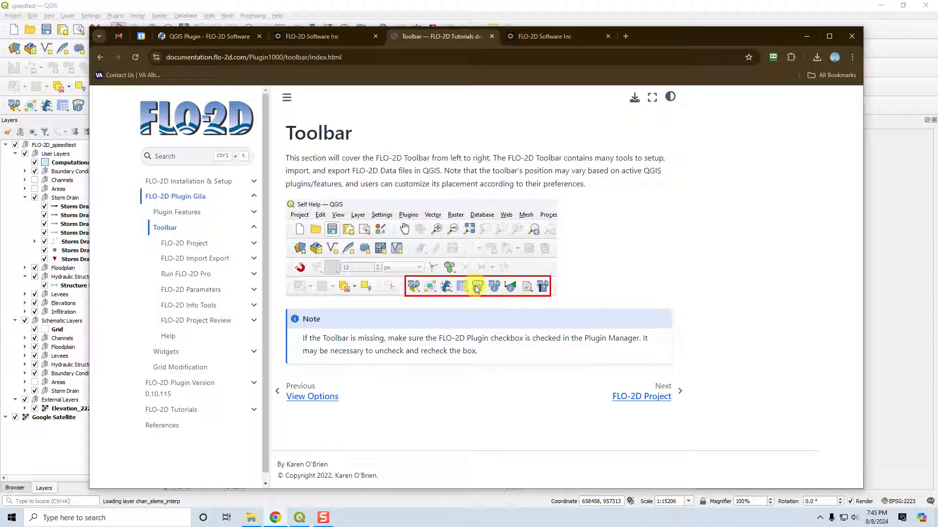
Step: Open the FLO-2D Project toolbar documentation and read through the New FLO-2D Project page's steps for creating a project
left_click(177, 249)
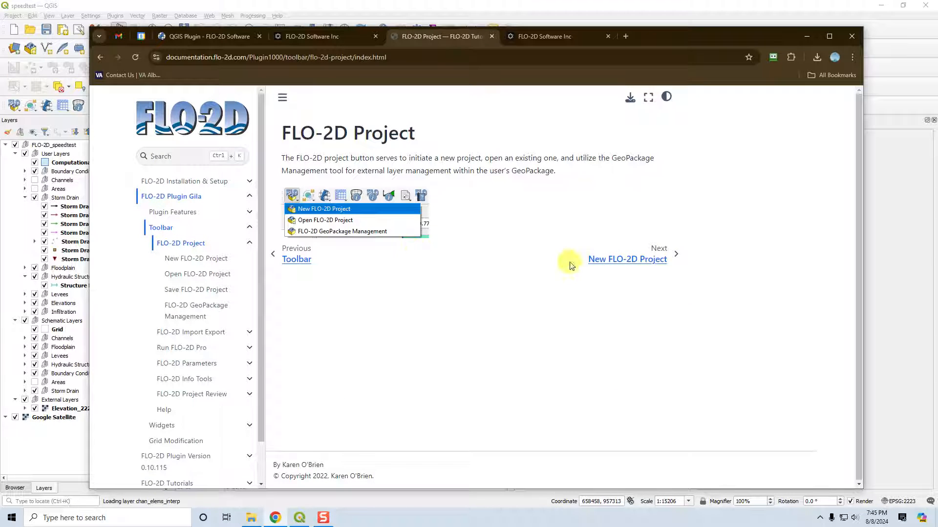
left_click(606, 260)
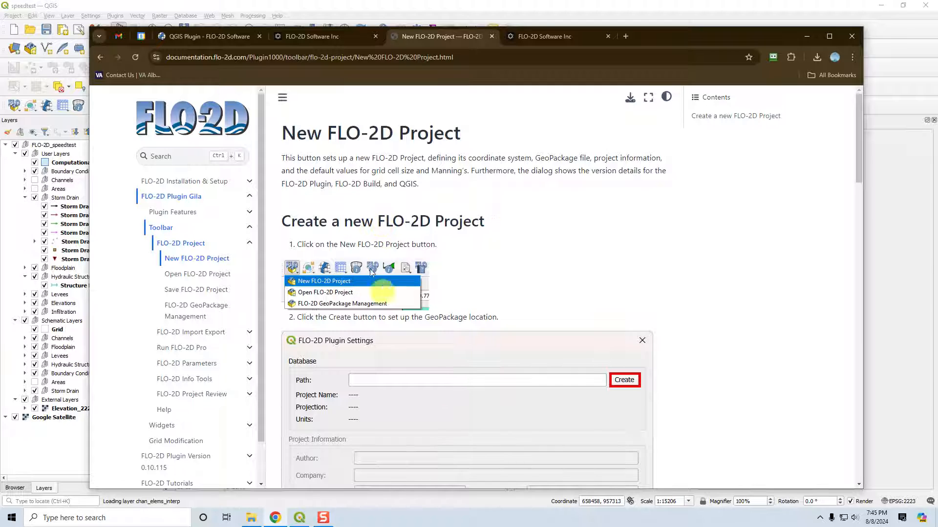
scroll(518, 290, "down", 6)
scroll(528, 288, "down", 13)
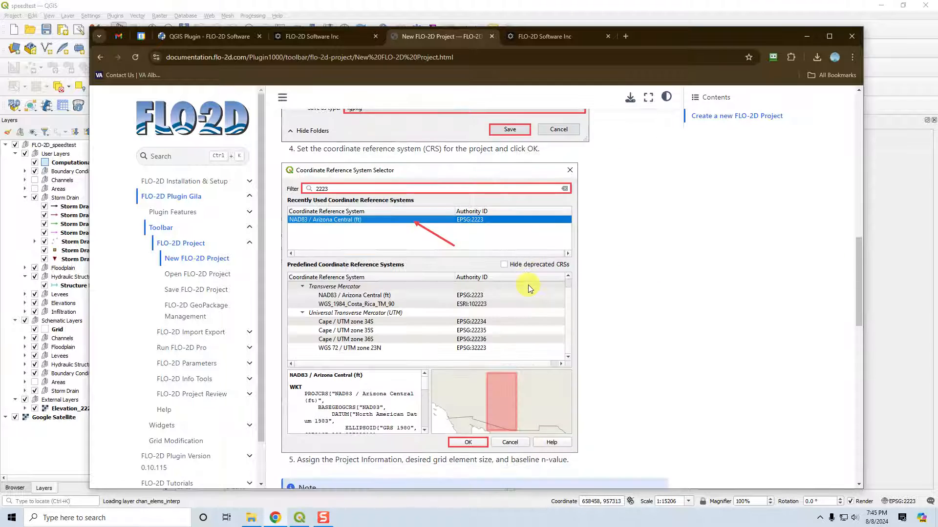
scroll(528, 289, "down", 3)
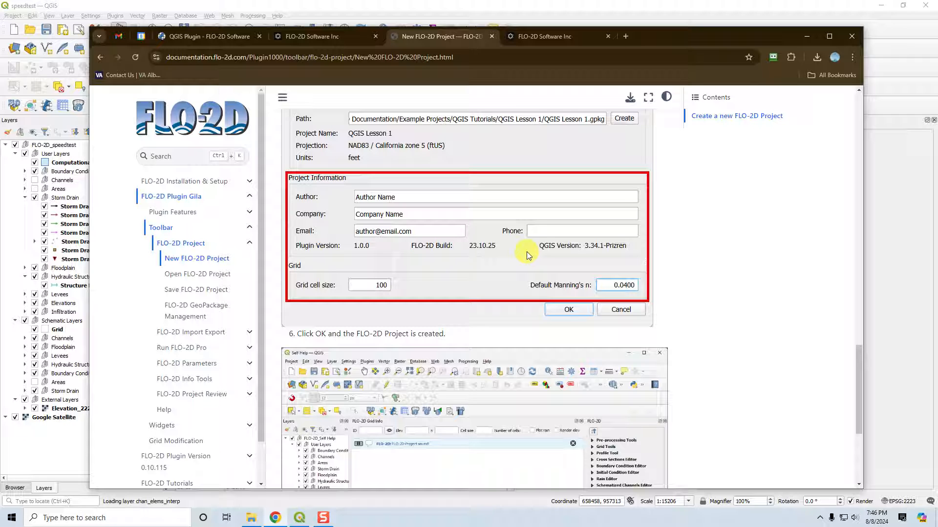
scroll(526, 252, "down", 5)
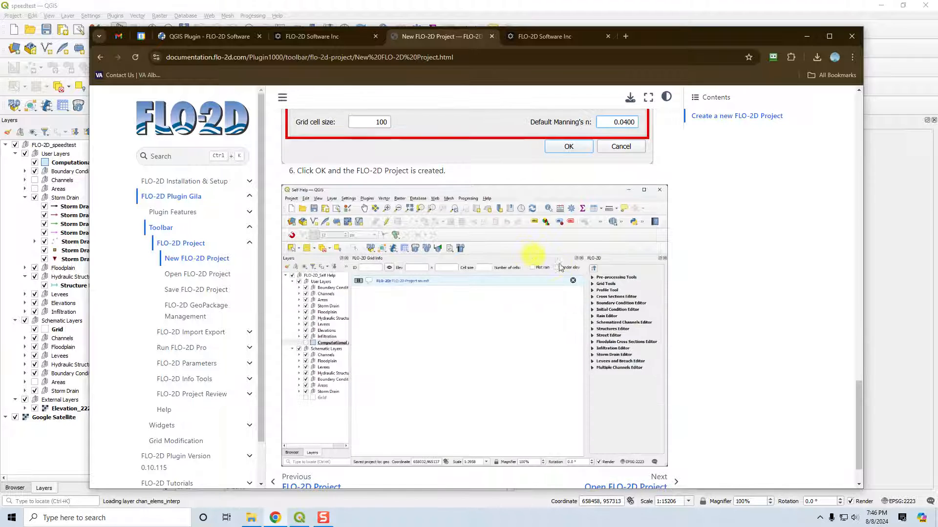
scroll(620, 174, "up", 8)
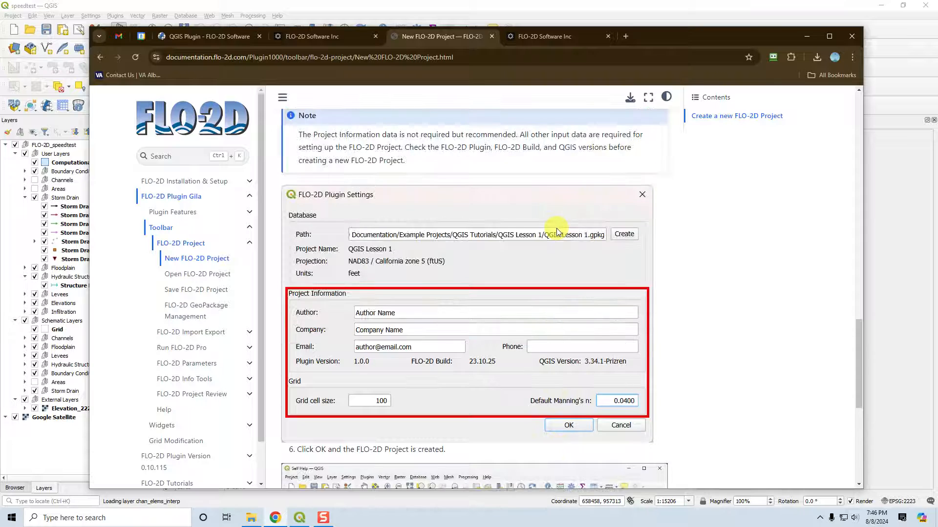
scroll(559, 205, "down", 4)
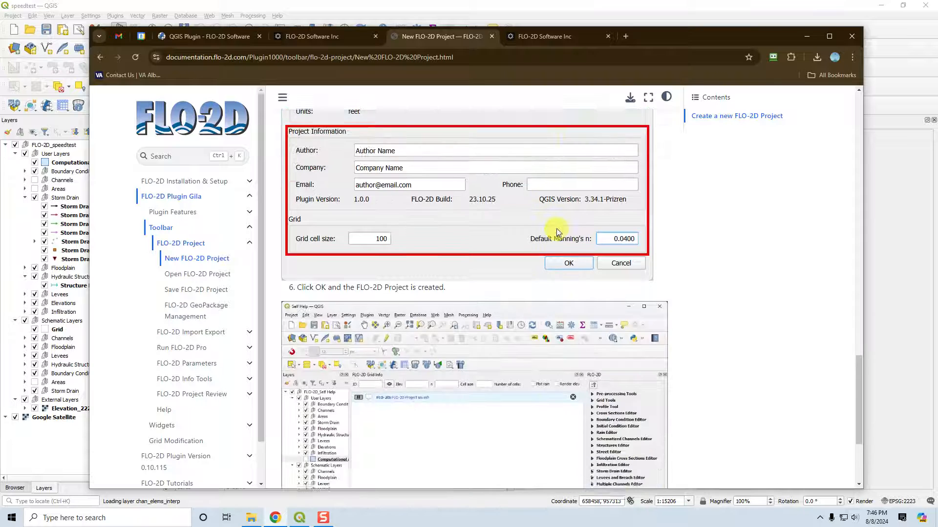
Step: Review the Open FLO-2D Project page, covering how to open an existing GeoPackage and update an outdated one
left_click(204, 278)
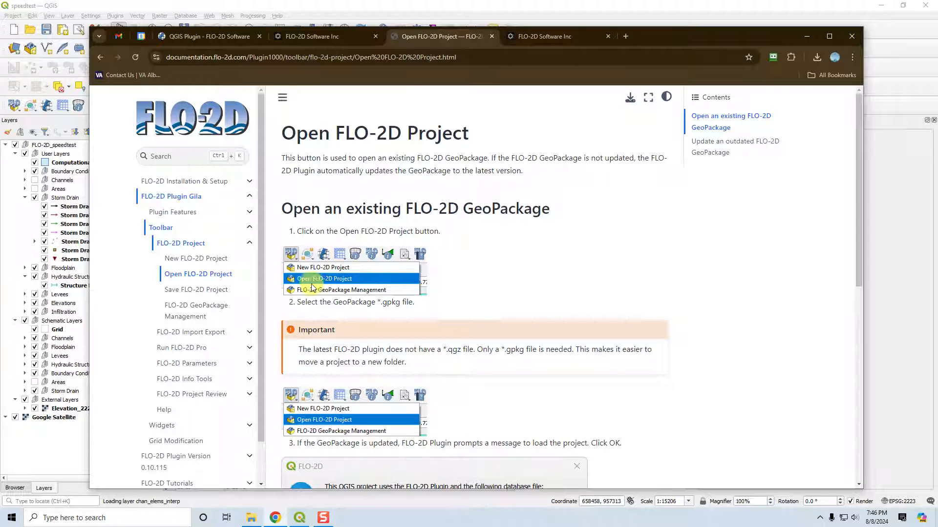
scroll(453, 304, "down", 1)
scroll(452, 304, "down", 3)
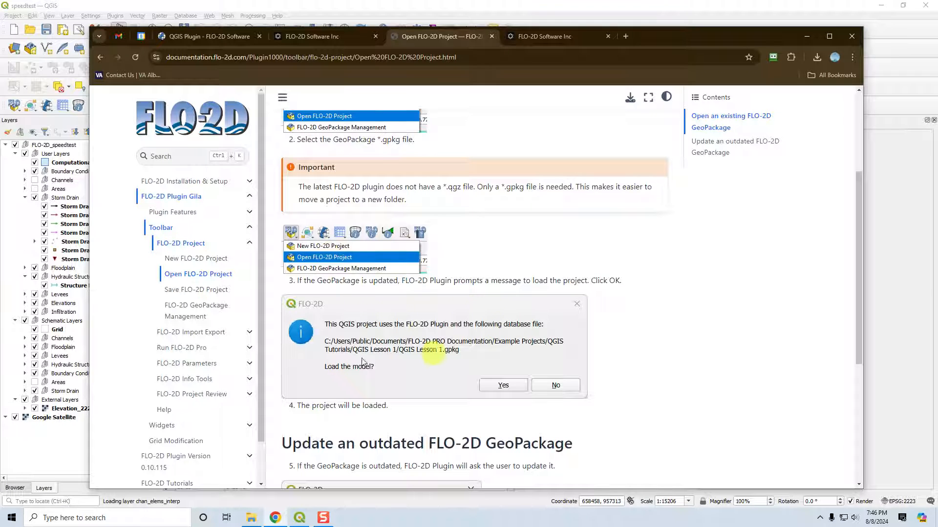
scroll(614, 342, "down", 3)
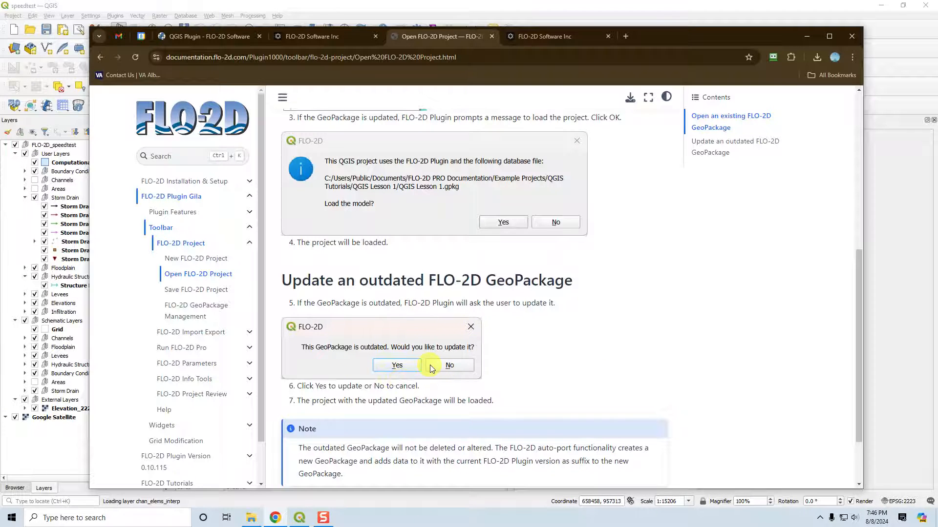
scroll(430, 364, "down", 2)
Step: View the Save FLO-2D Project page and review the FLO-2D GeoPackage Management instructions
left_click(197, 290)
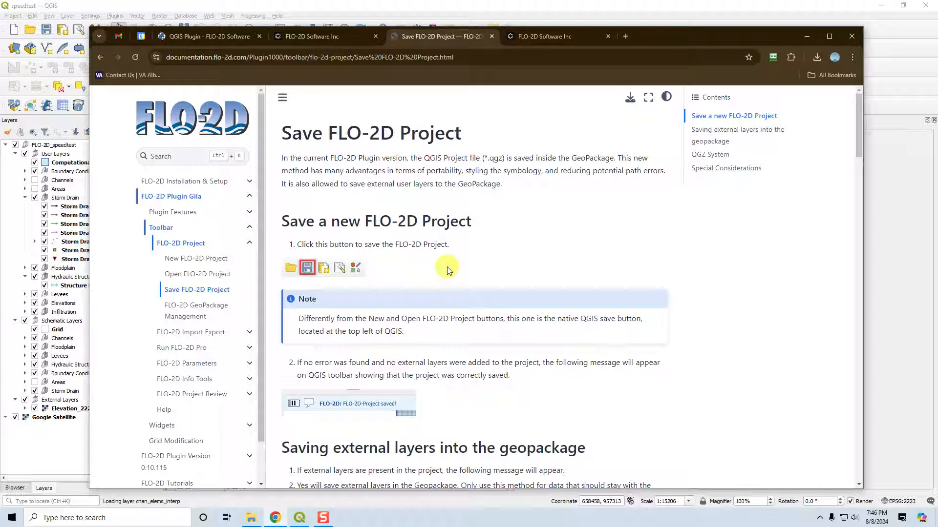
left_click(200, 310)
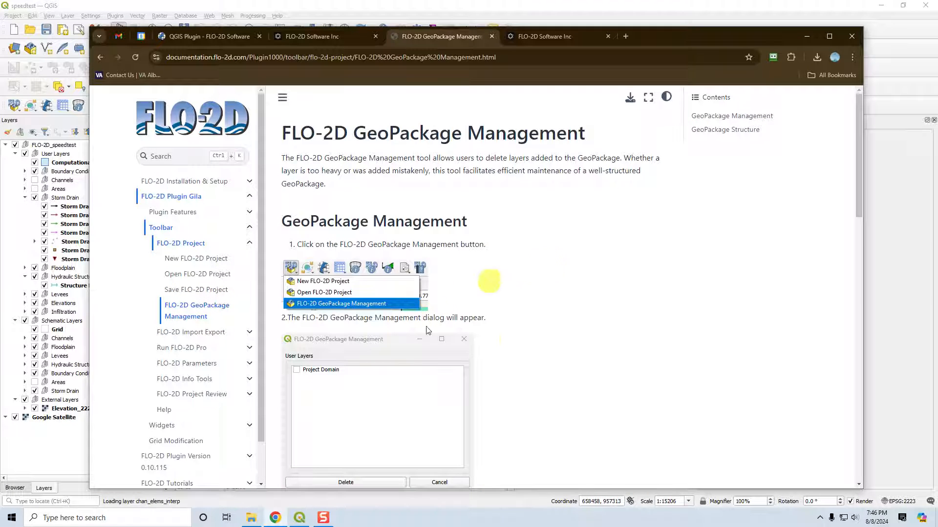
scroll(491, 322, "down", 3)
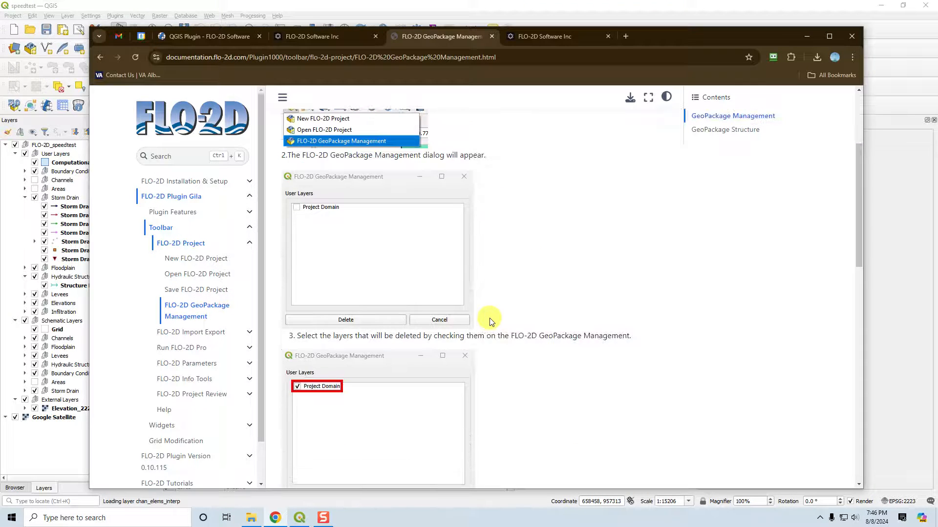
scroll(490, 320, "down", 6)
scroll(425, 332, "up", 7)
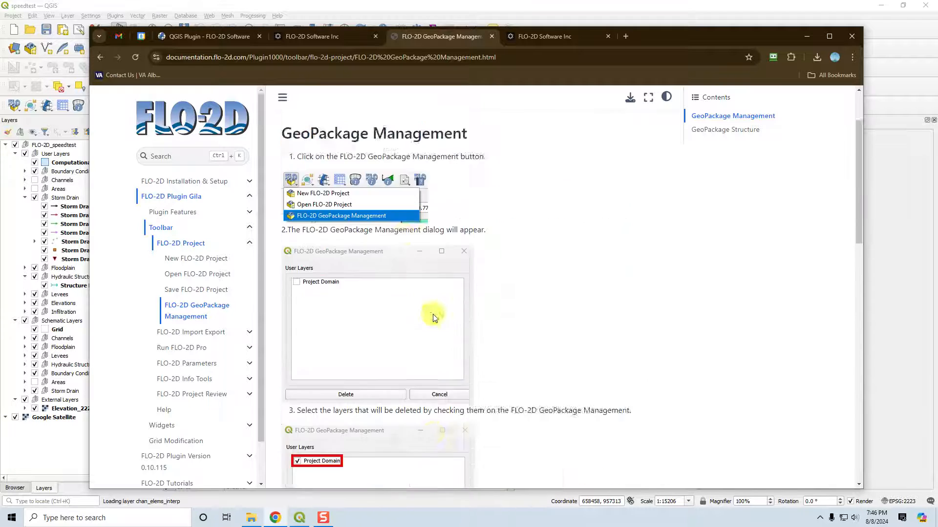
scroll(434, 318, "up", 2)
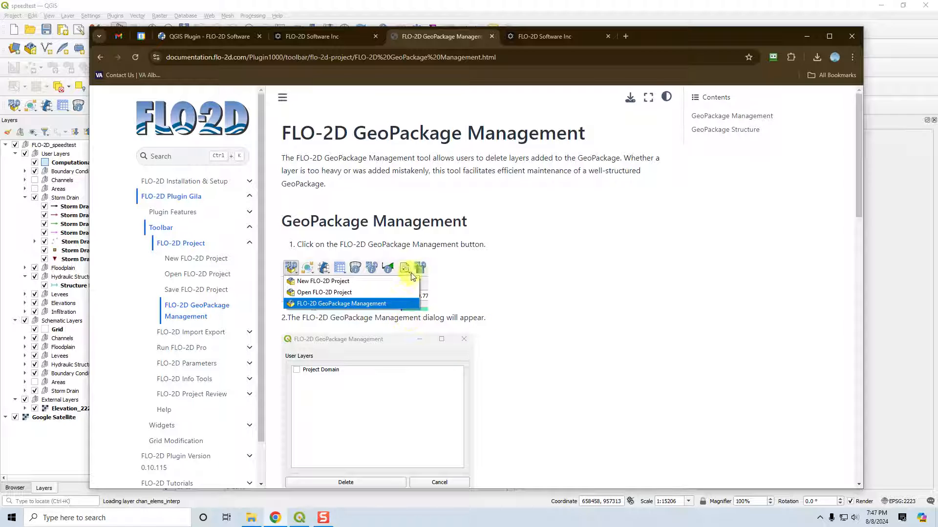
Step: Browse the FLO-2D Import Export topics and view the Import data (*.DAT) files and Import from HDF5 pages
left_click(249, 243)
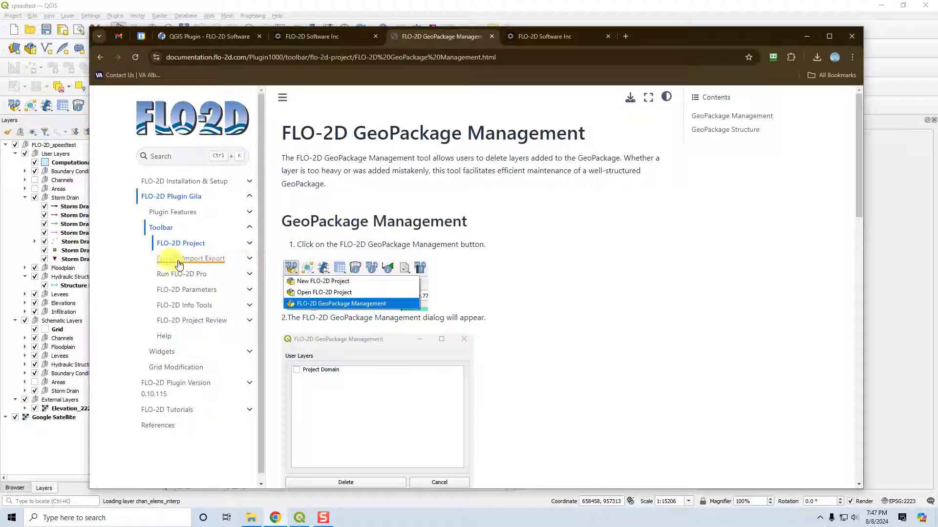
left_click(248, 260)
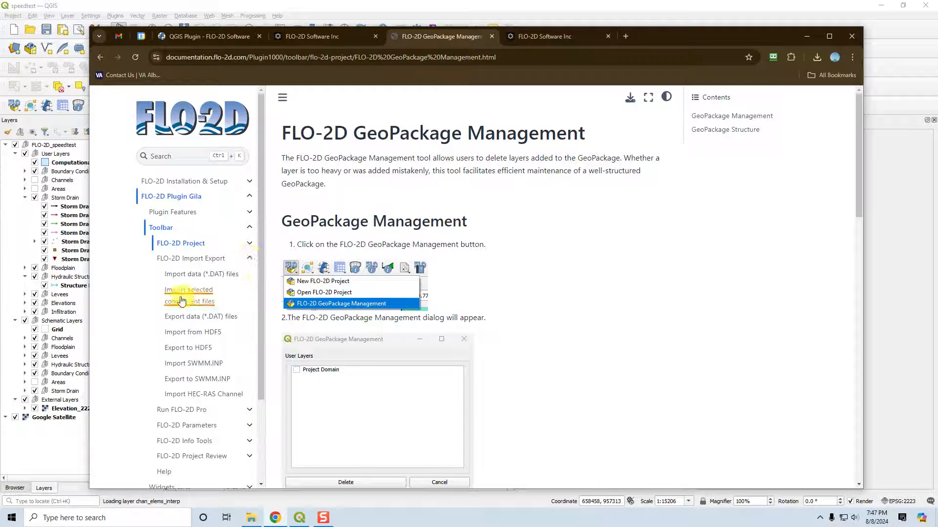
left_click(189, 279)
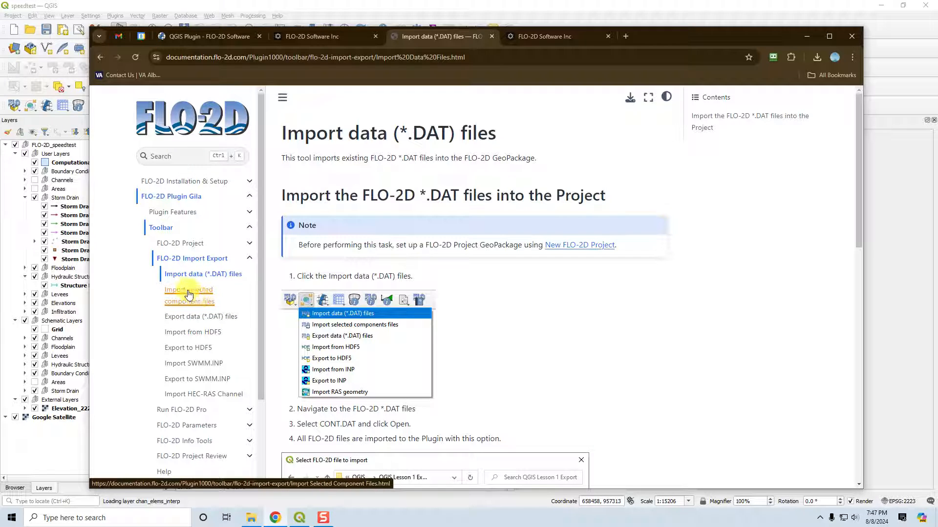
left_click(198, 337)
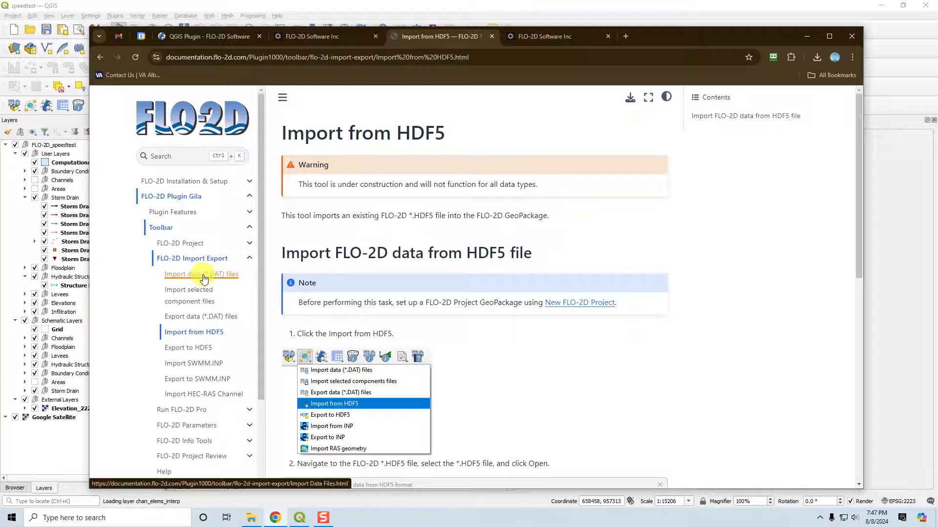
Step: Open the Run FLO-2D Pro page and review its list of executables and the note on installing them
left_click(251, 263)
left_click(195, 277)
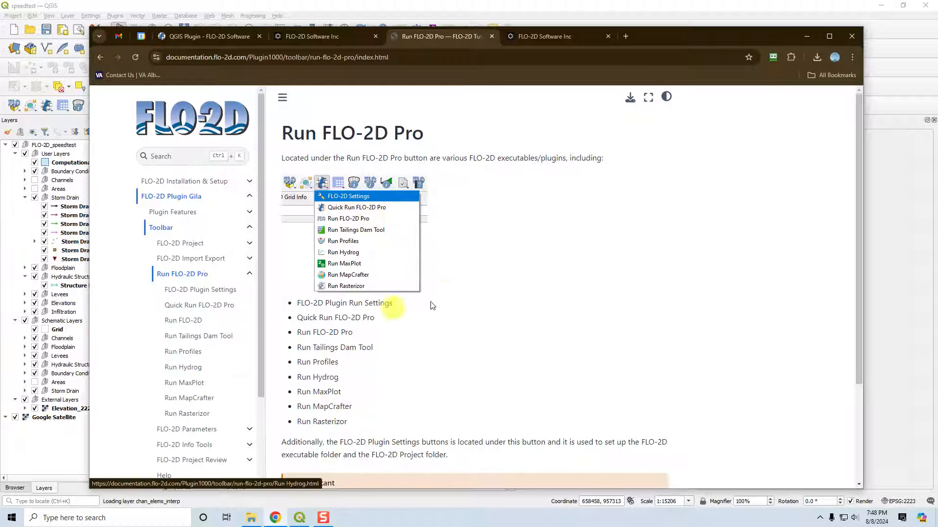
scroll(426, 254, "down", 3)
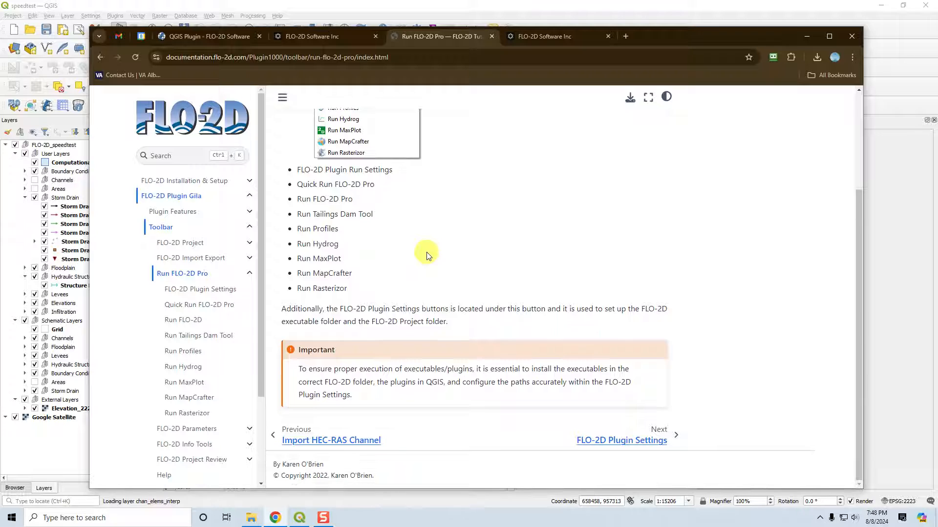
Step: Open the FLO-2D Plugin Settings page and read the Define Simulation Path steps for the FLO-2D and project folders
left_click(597, 441)
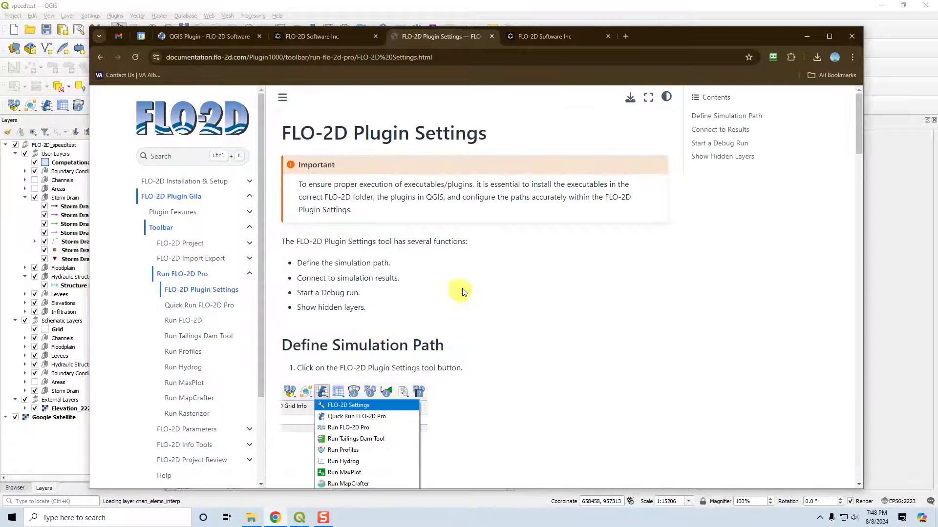
scroll(482, 283, "down", 3)
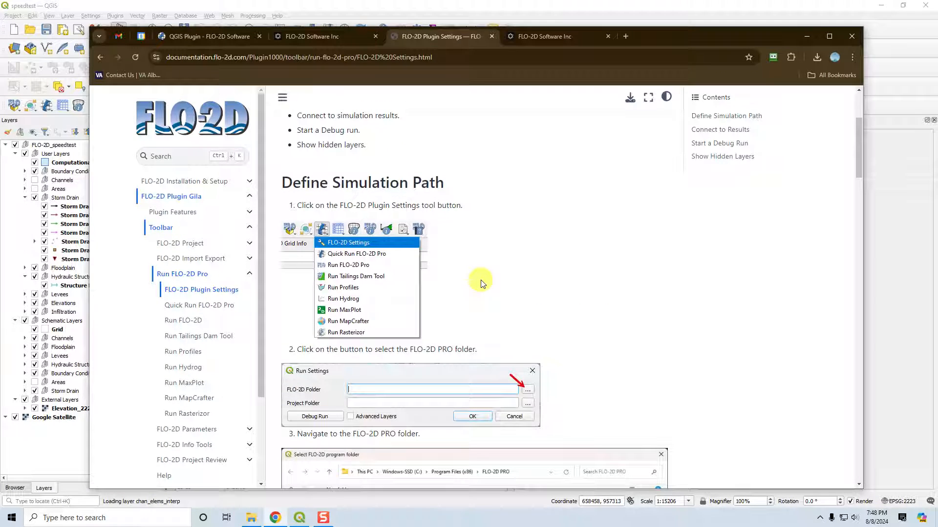
scroll(465, 286, "down", 3)
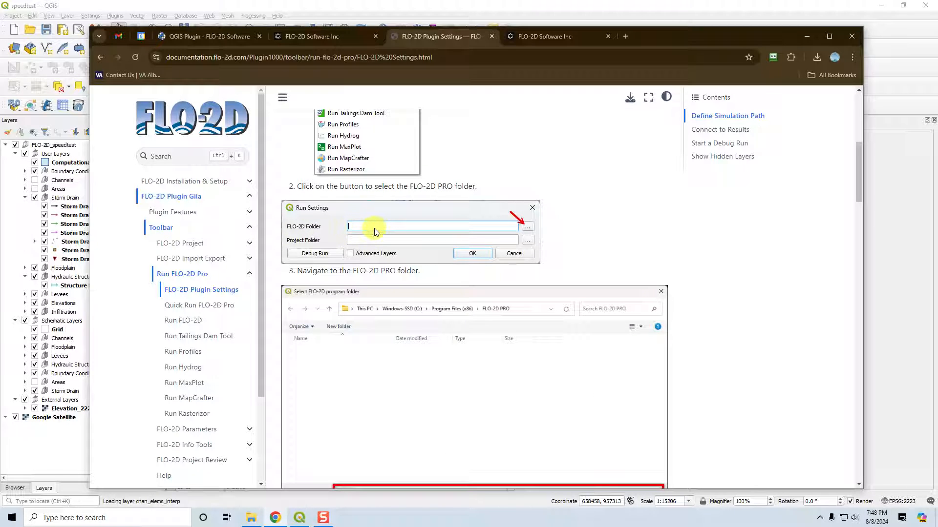
scroll(371, 229, "down", 3)
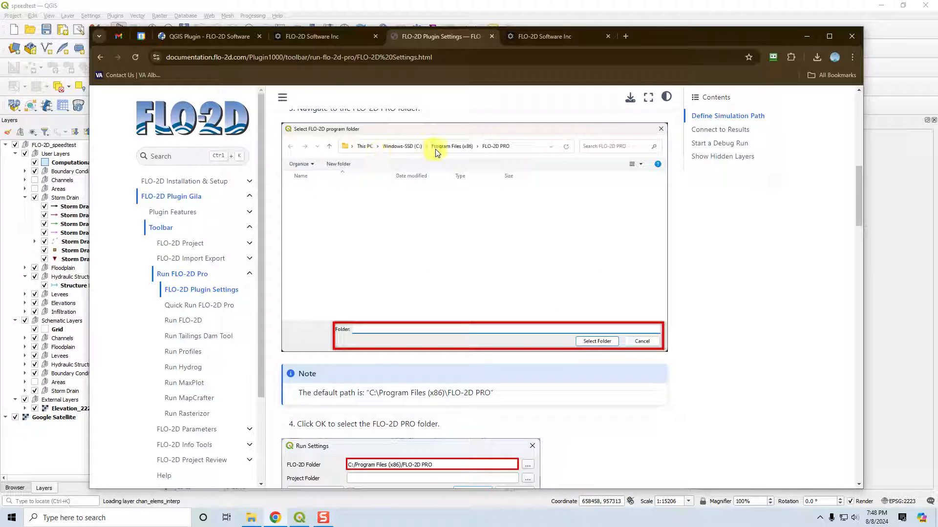
scroll(488, 156, "down", 5)
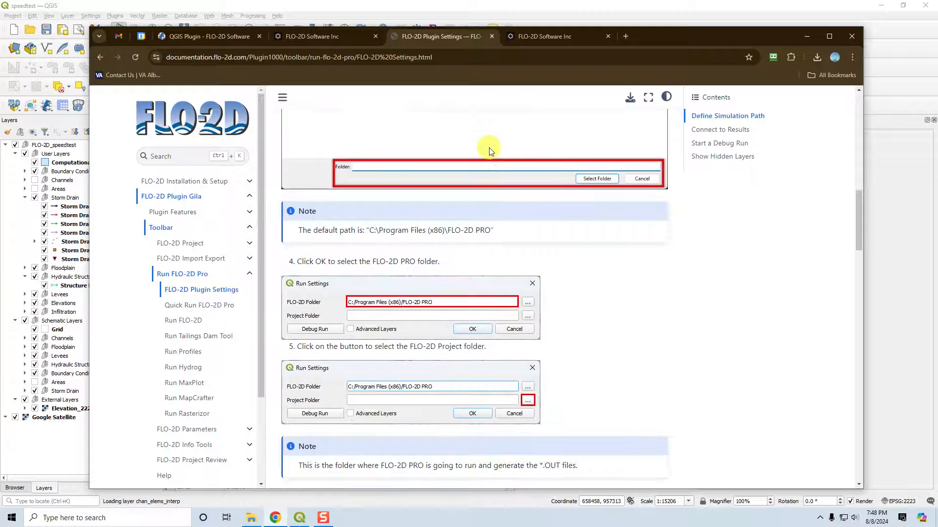
scroll(486, 163, "up", 2)
scroll(484, 166, "down", 2)
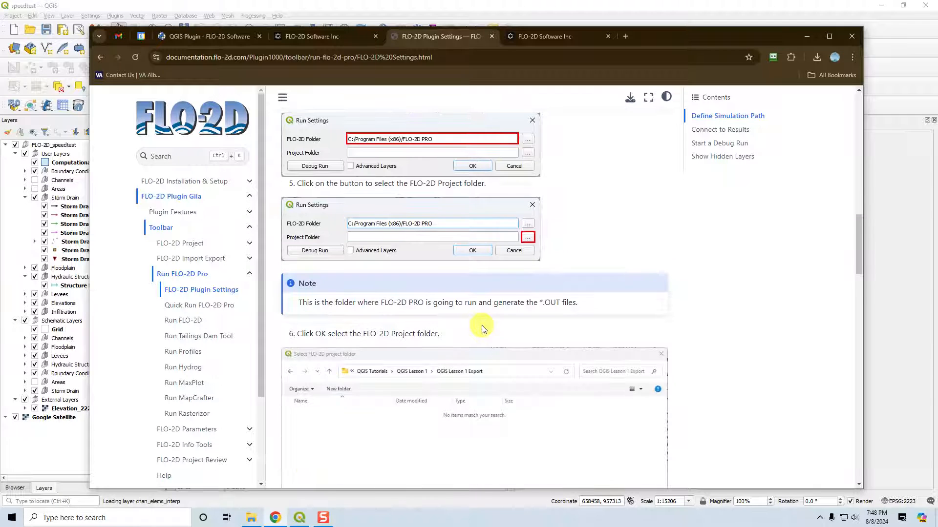
scroll(481, 326, "down", 10)
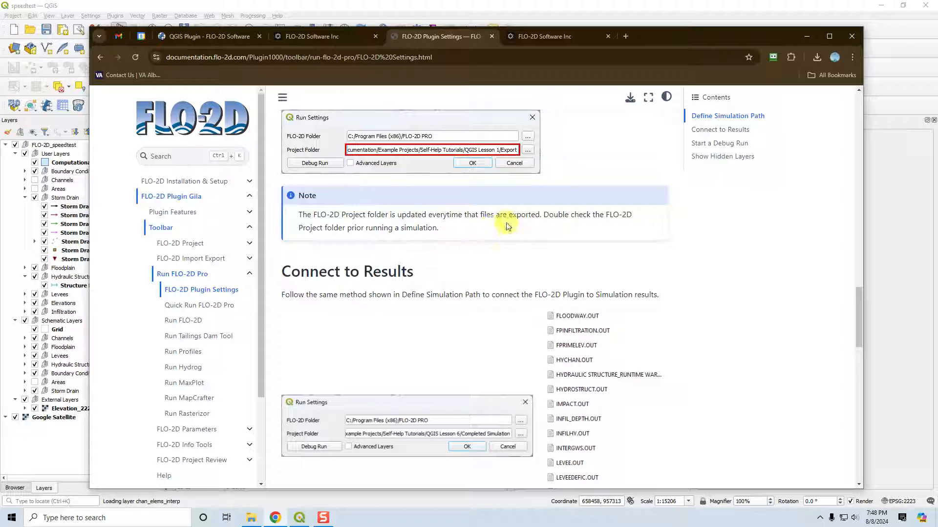
Step: Review the Connect to Results, Start a Debug Run and Show Hidden Layers sections of the FLO-2D Plugin Settings page
scroll(507, 225, "down", 3)
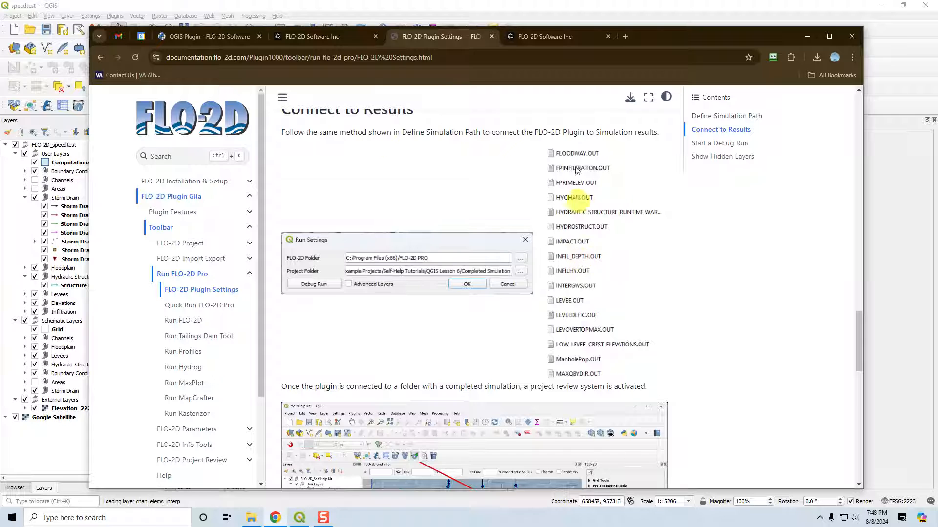
scroll(577, 303, "down", 3)
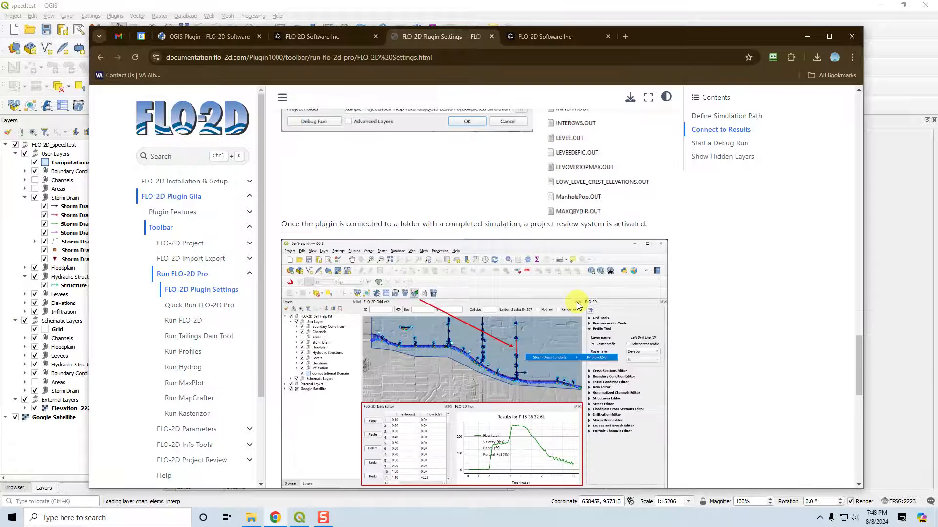
scroll(542, 391, "down", 3)
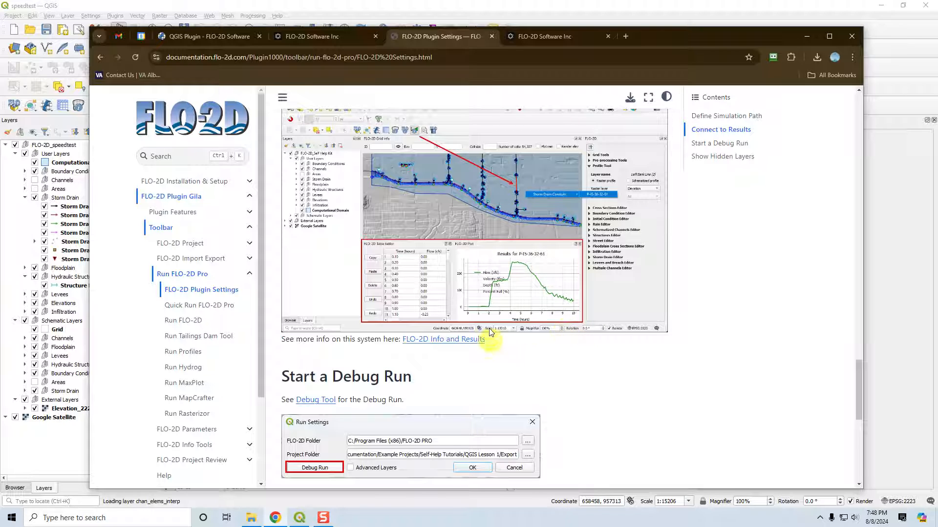
scroll(586, 381, "down", 6)
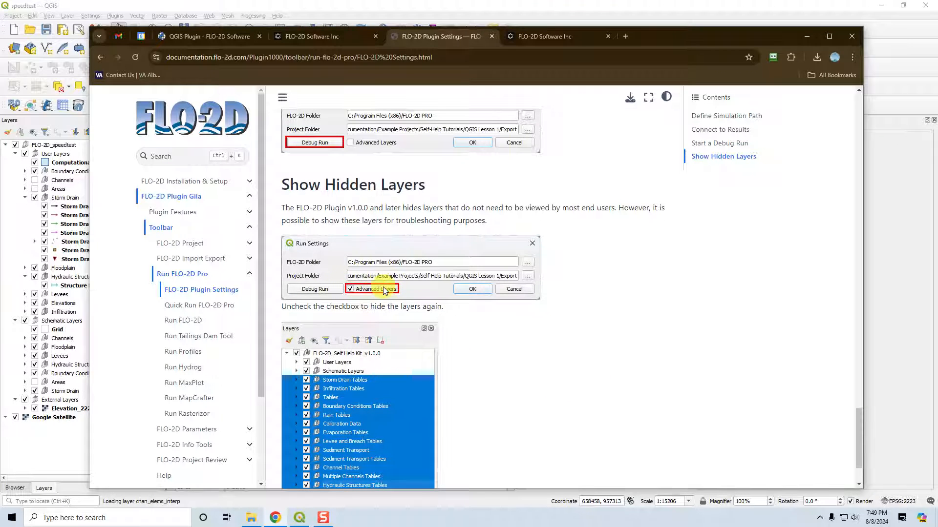
scroll(533, 312, "down", 2)
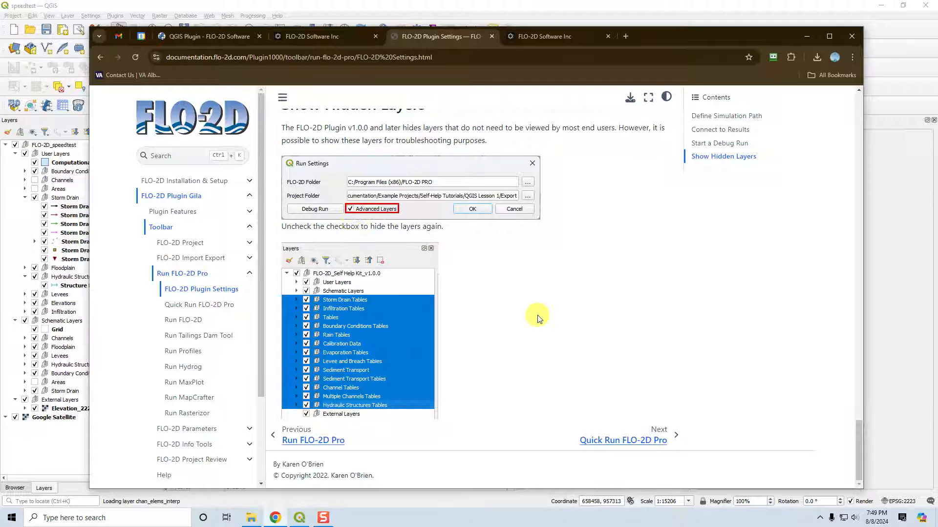
Step: Open the Quick Run FLO-2D Pro page and examine its export folder and component selection steps
left_click(196, 306)
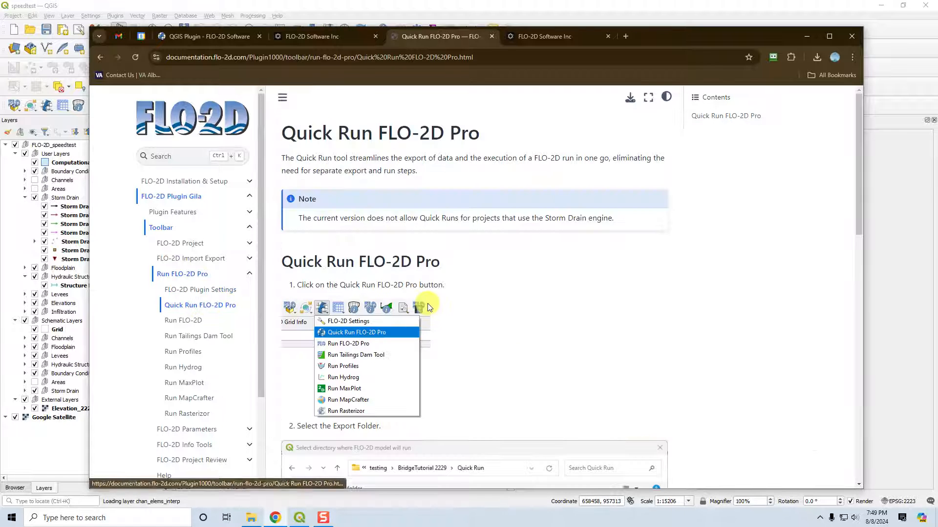
scroll(477, 322, "down", 10)
scroll(477, 326, "up", 3)
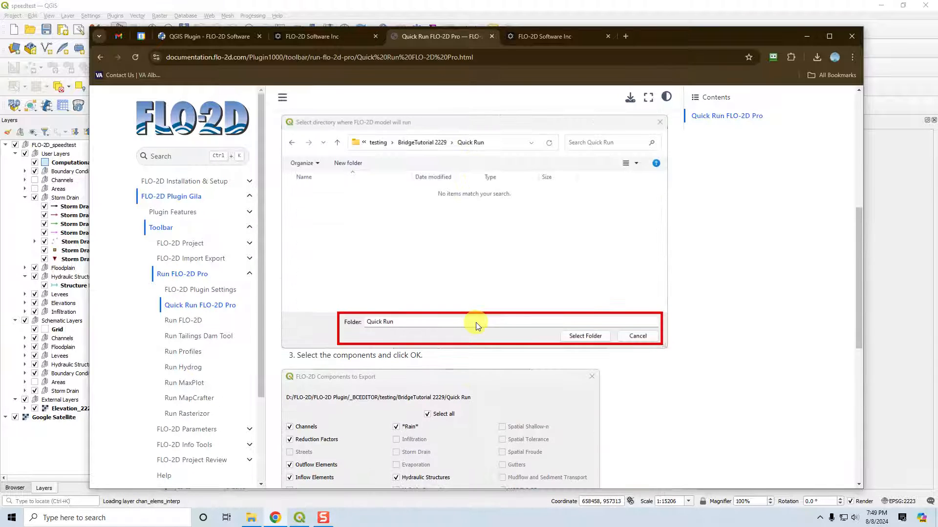
Step: Review the Quick Run FLO-2D Pro page's remaining steps, from folder and component selection through the simulation run
scroll(477, 325, "down", 3)
scroll(476, 324, "up", 6)
scroll(416, 371, "down", 2)
scroll(416, 257, "down", 5)
scroll(417, 255, "down", 2)
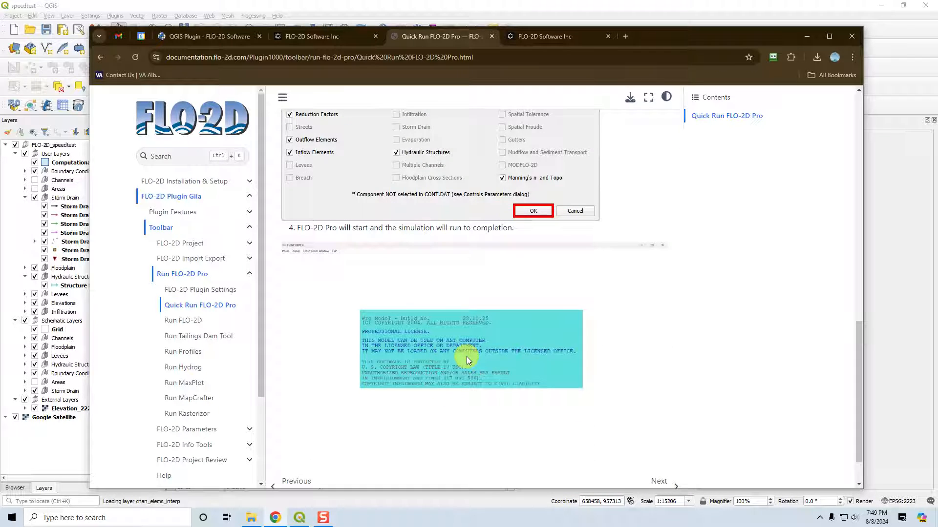
Step: Open the FLO-2D Parameters overview and the FLO-2D Info Tools overview, reviewing the tools each one lists
left_click(251, 273)
left_click(199, 291)
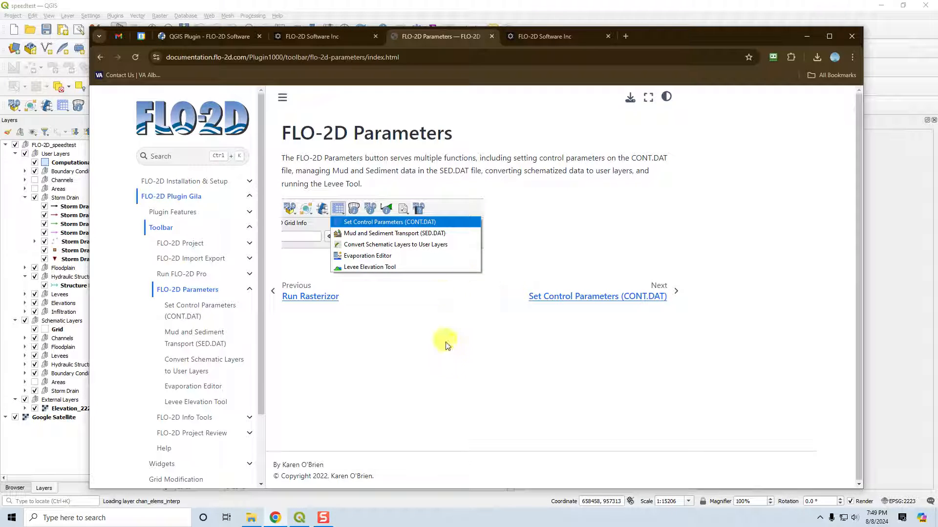
left_click(249, 289)
left_click(194, 306)
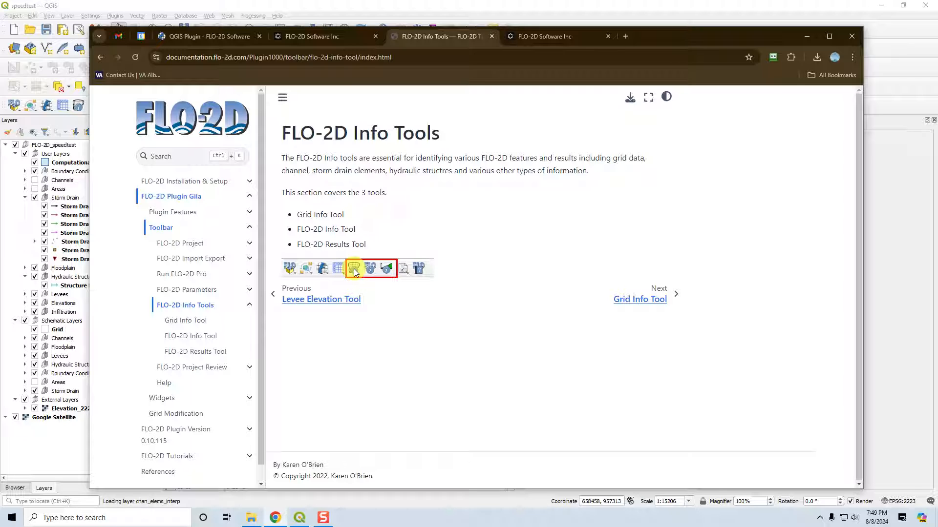
Step: Open the FLO-2D Info Tool page and read its Connect to the Data and Channel Profiles sections
left_click(204, 339)
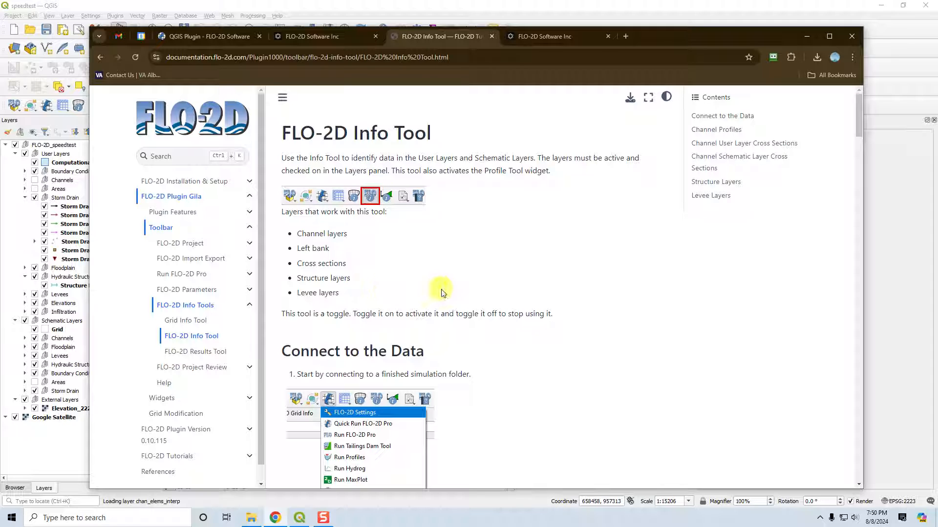
scroll(442, 292, "down", 10)
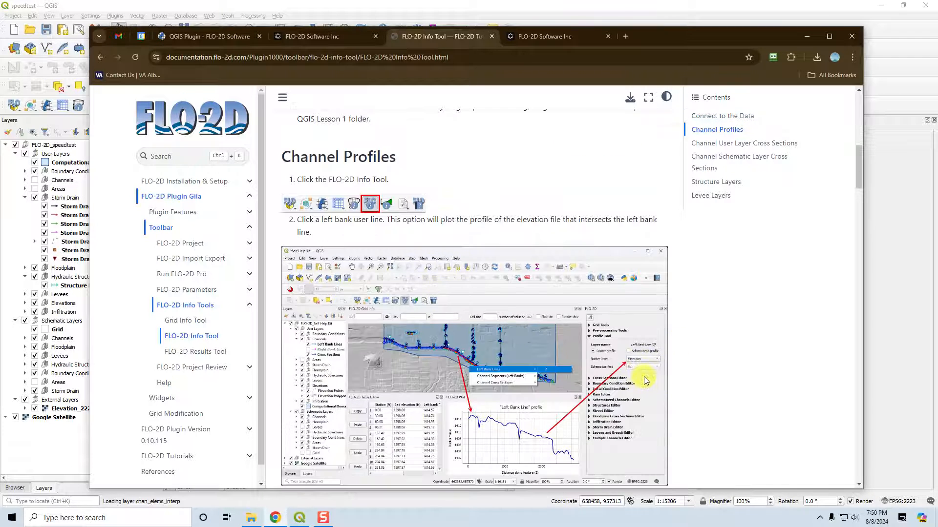
scroll(474, 293, "down", 6)
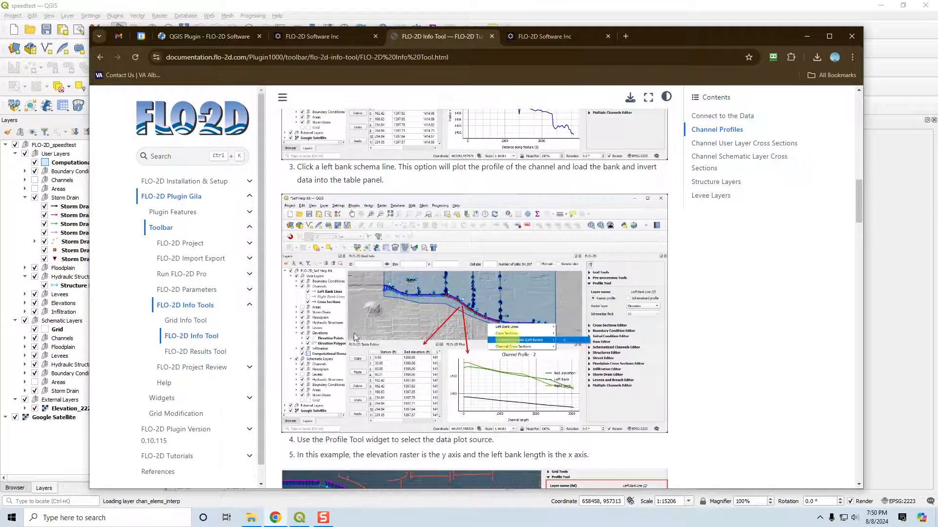
scroll(532, 372, "down", 8)
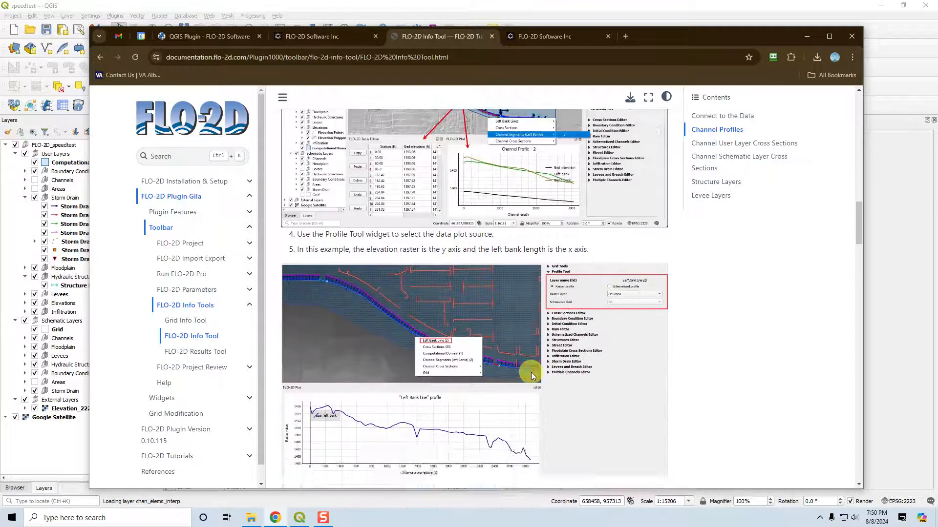
scroll(489, 315, "up", 3)
scroll(489, 340, "down", 3)
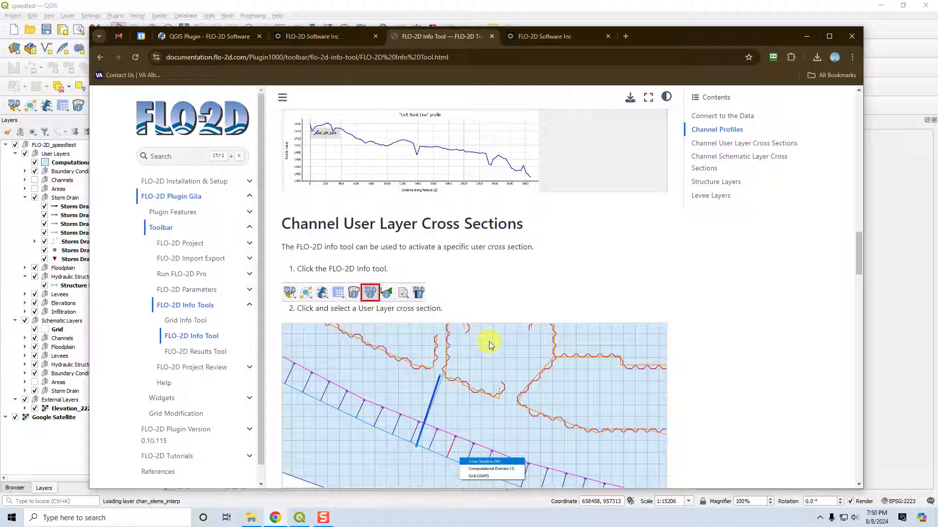
Step: Review the Channel User Layer and Channel Schematic Layer Cross Sections instructions on the FLO-2D Info Tool page
scroll(488, 342, "down", 3)
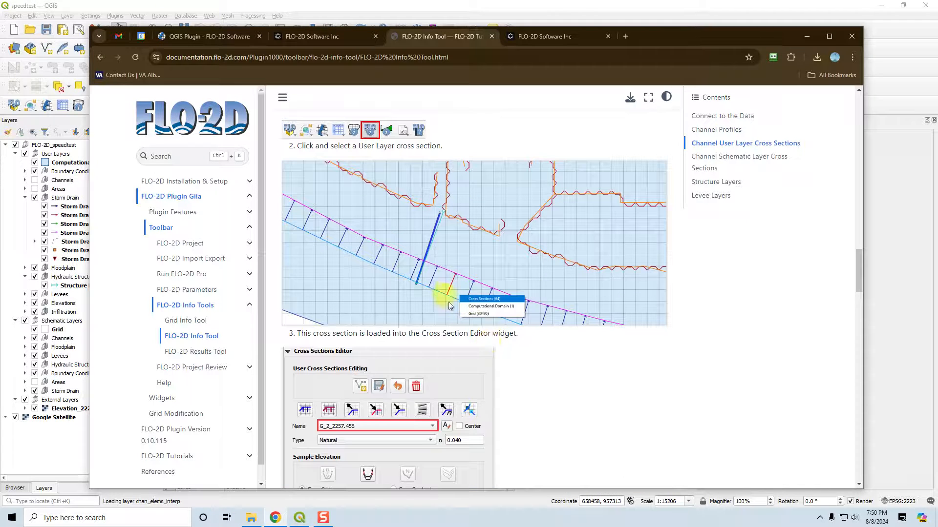
scroll(549, 311, "down", 6)
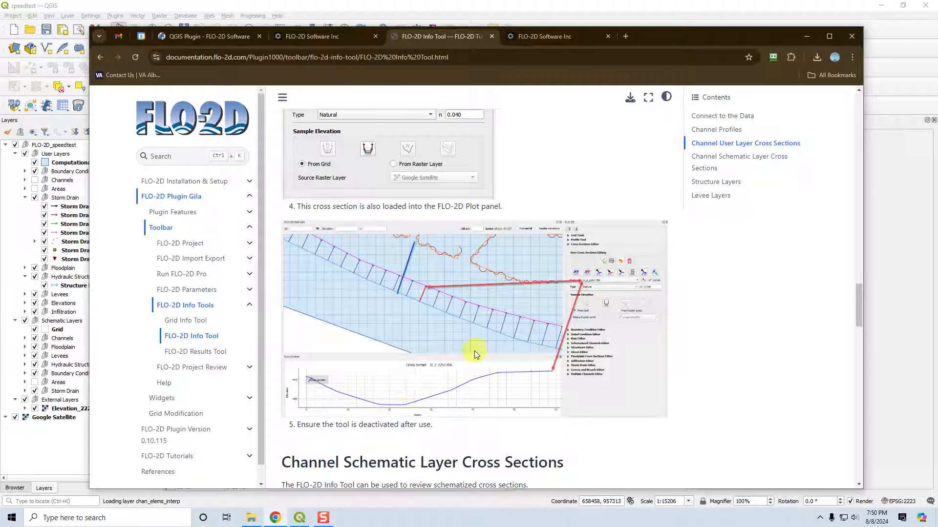
scroll(475, 352, "down", 6)
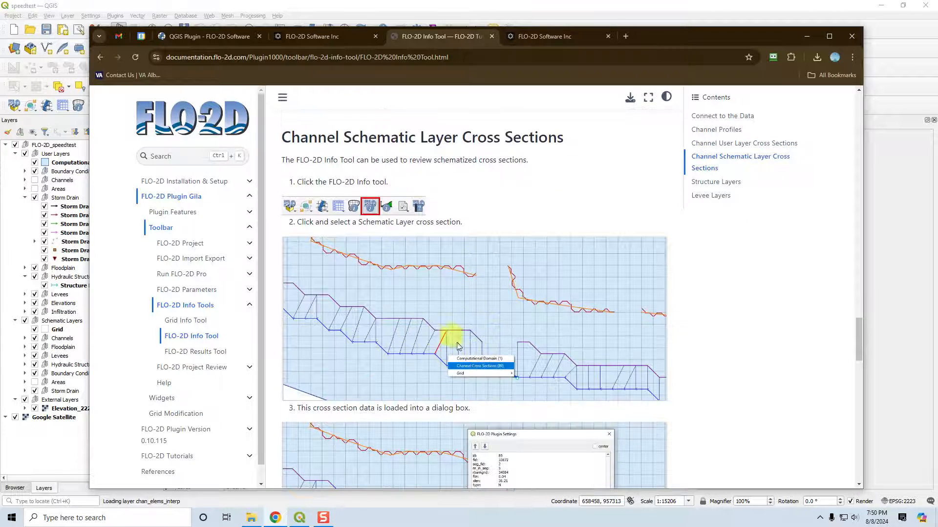
scroll(483, 357, "down", 9)
scroll(503, 364, "up", 6)
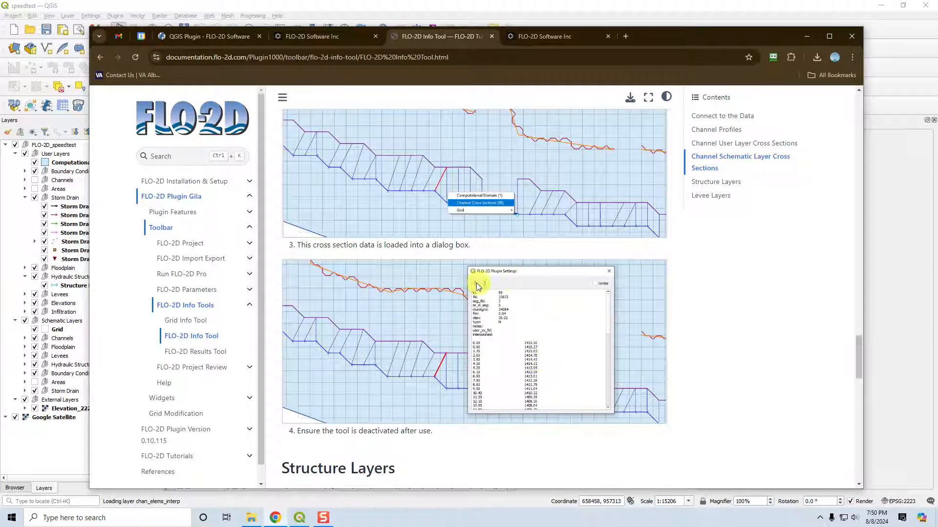
scroll(548, 372, "down", 6)
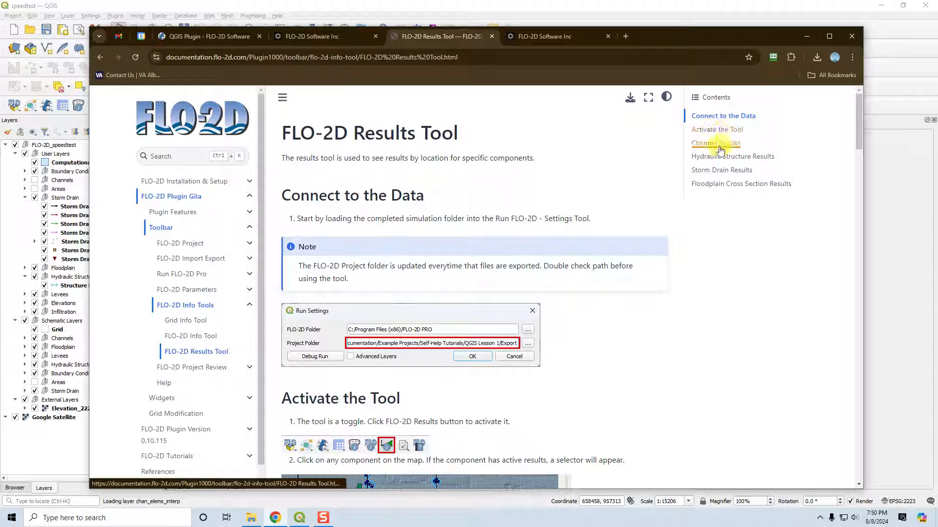
Step: Read the FLO-2D Results Tool page's Activate the Tool section and the start of Channel Results
scroll(574, 320, "down", 3)
scroll(575, 322, "down", 6)
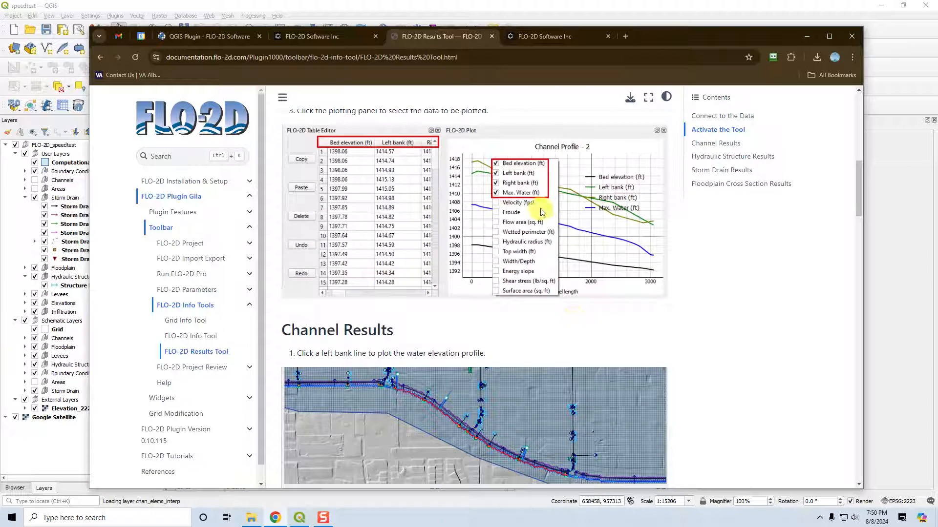
scroll(547, 222, "up", 3)
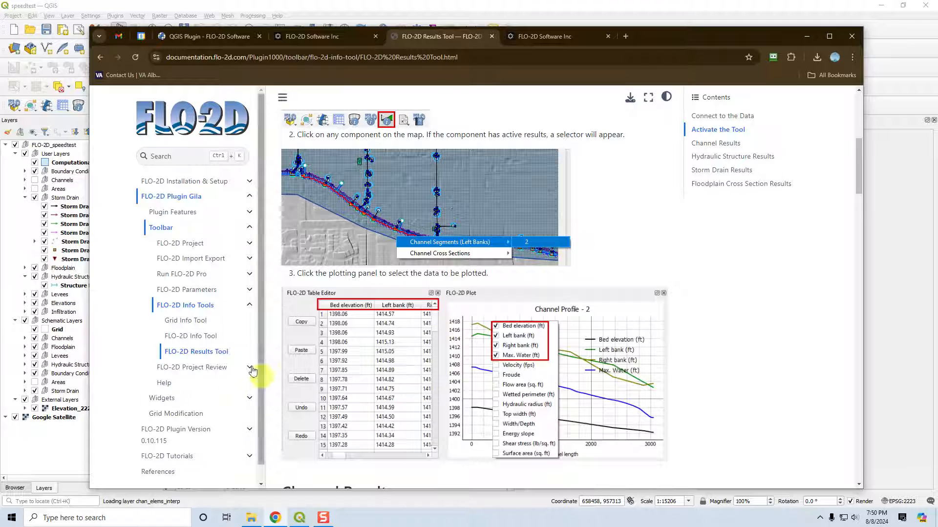
scroll(404, 379, "down", 10)
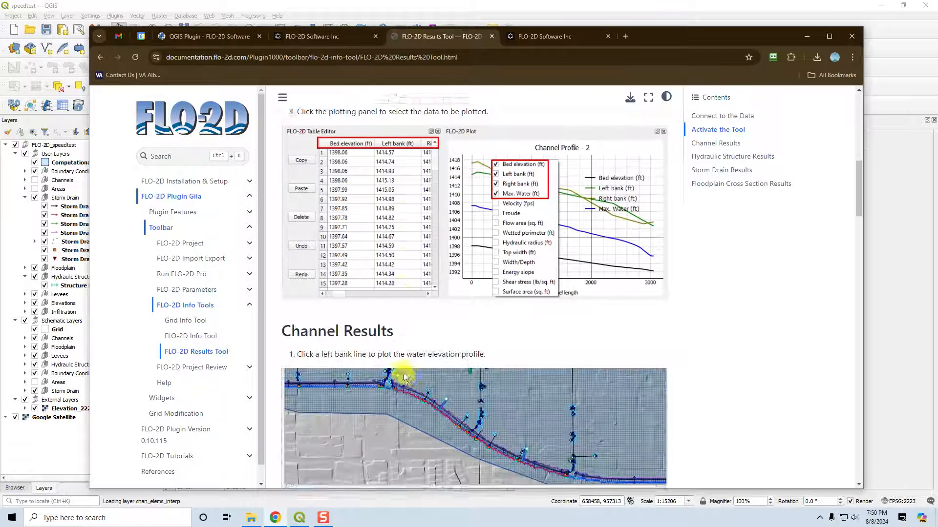
Step: Review the Hydraulic Structure, Storm Drain and Floodplain Cross Section Results sections of the FLO-2D Results Tool page
left_click(713, 157)
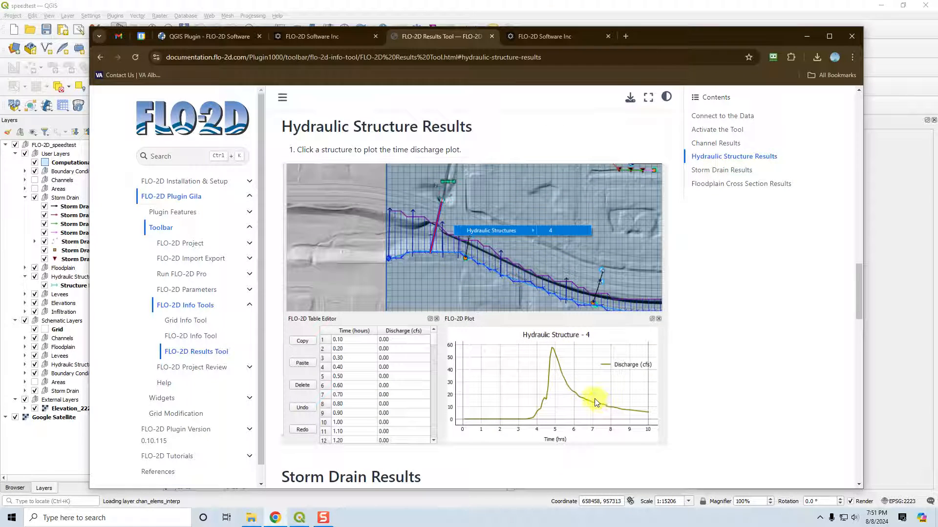
scroll(572, 335, "down", 3)
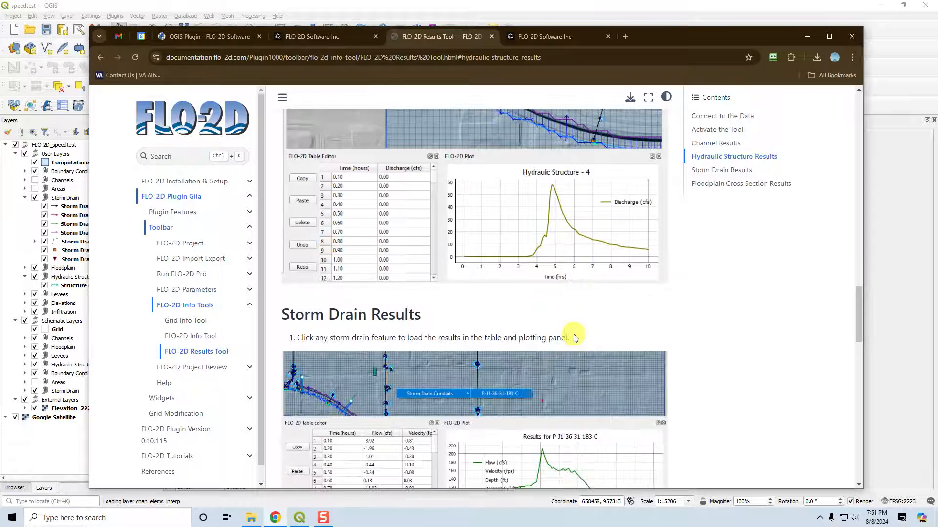
scroll(575, 338, "down", 3)
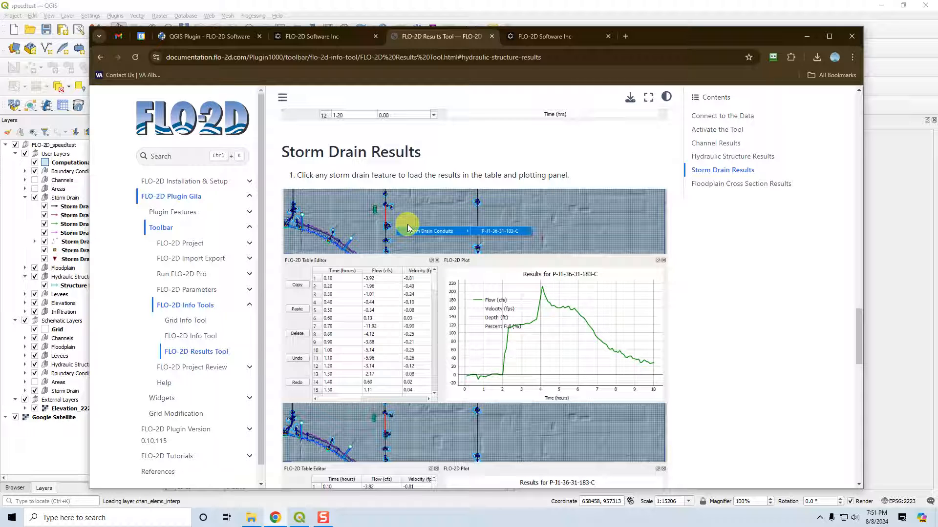
left_click(722, 185)
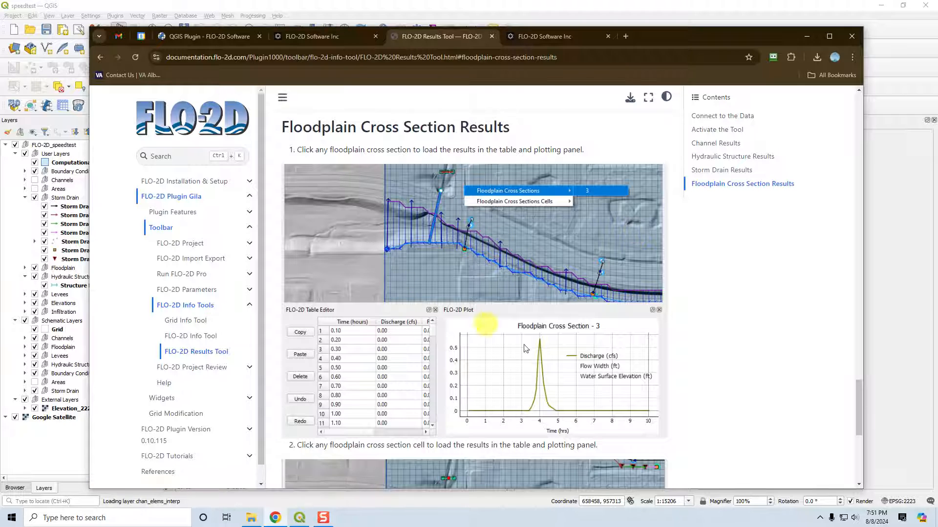
scroll(511, 370, "down", 3)
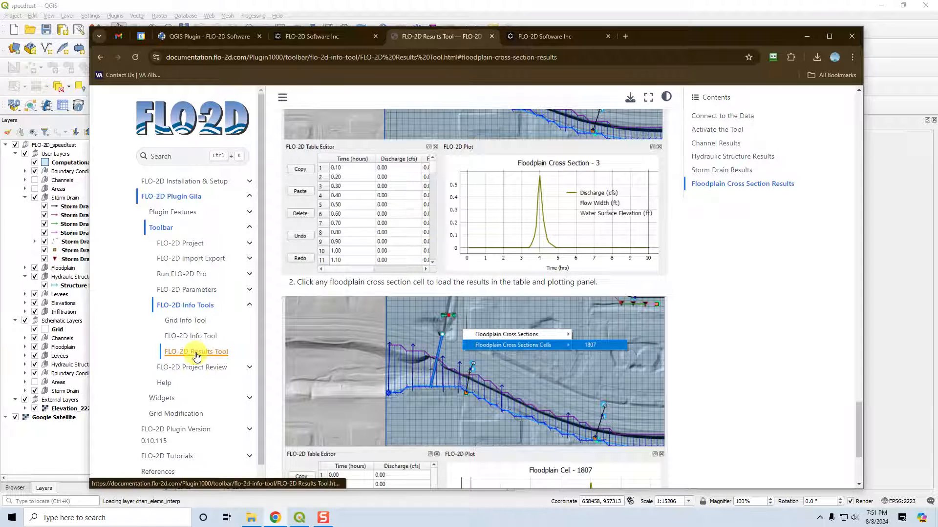
Step: Open the FLO-2D Project Review overview and continue to its HAZUS tool page
left_click(250, 307)
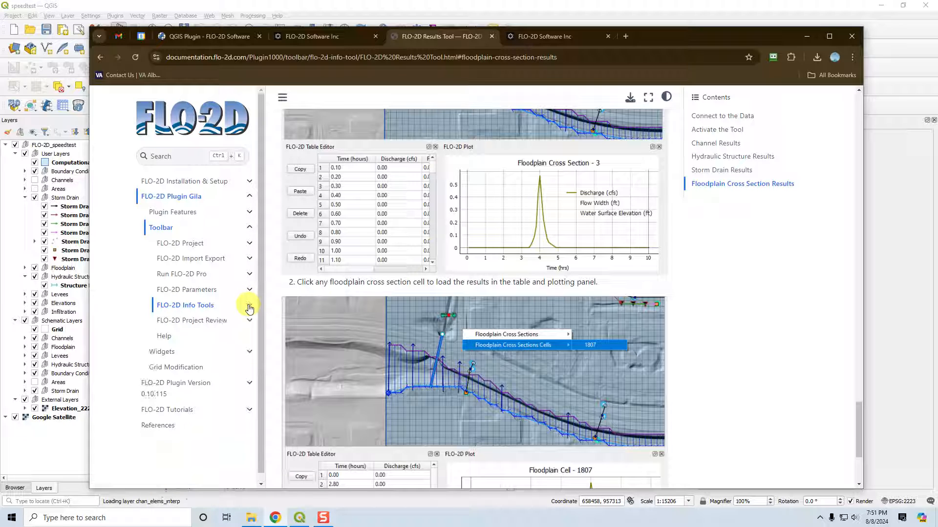
left_click(188, 325)
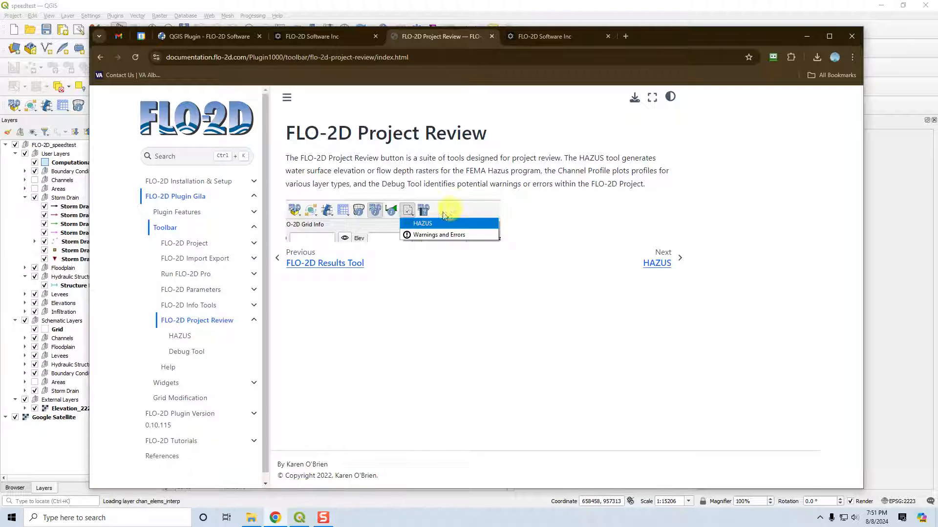
left_click(659, 264)
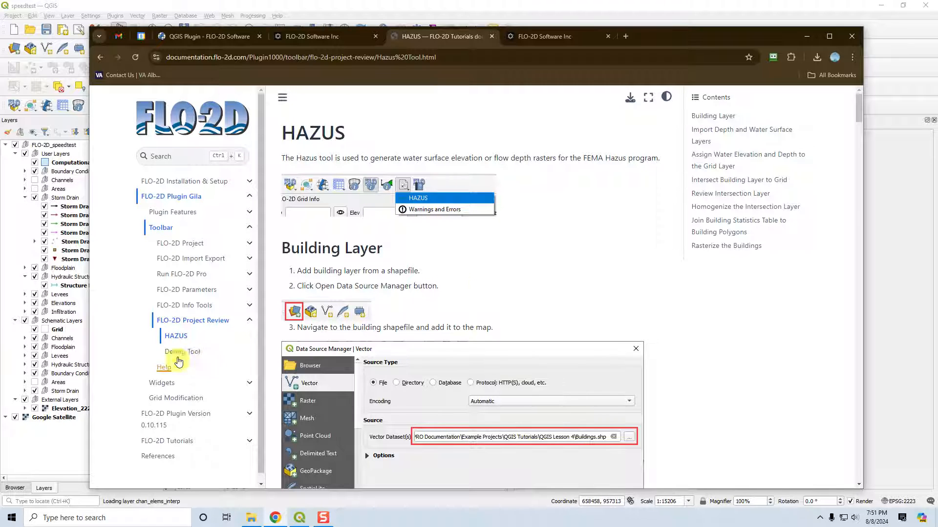
Step: Open the Debug Tool page and read the Warnings and Errors steps for performing a debug run
left_click(177, 356)
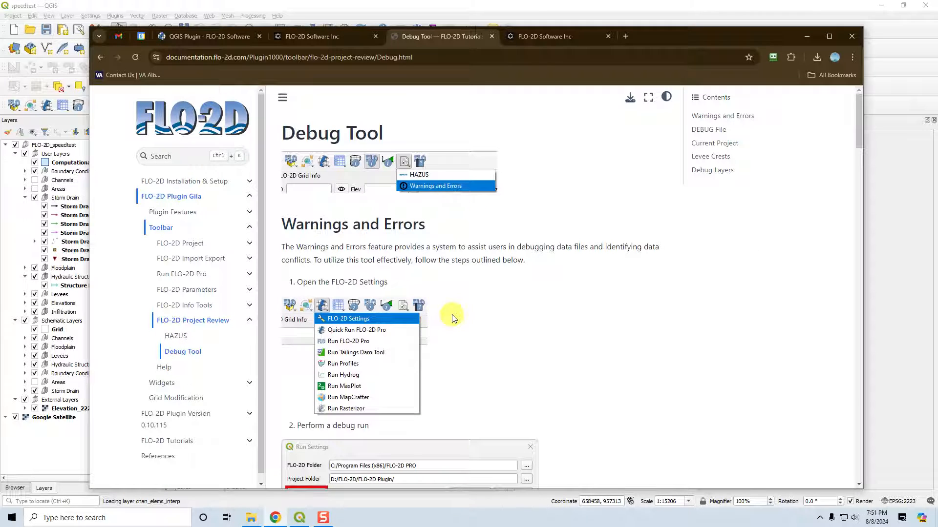
scroll(452, 318, "down", 3)
scroll(458, 318, "up", 3)
scroll(458, 344, "down", 13)
scroll(459, 343, "up", 3)
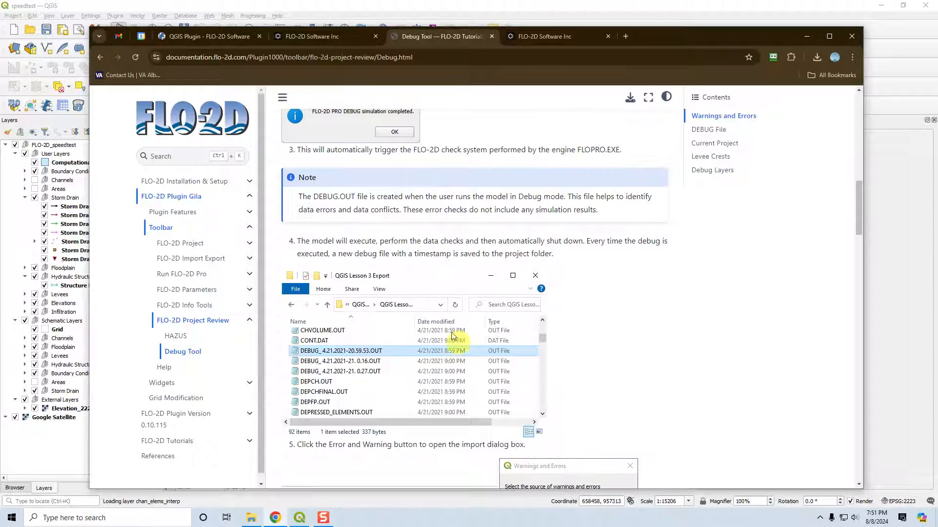
Step: Review the DEBUG File, Current Project, Levee Crests and Debug Layers sections, and collapse the FLO-2D Project Review topics
scroll(356, 365, "down", 10)
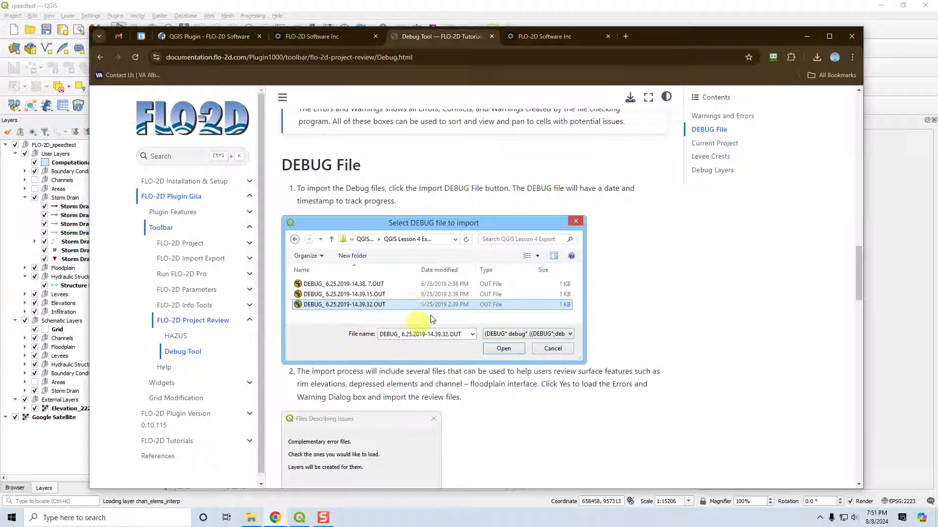
scroll(432, 320, "down", 16)
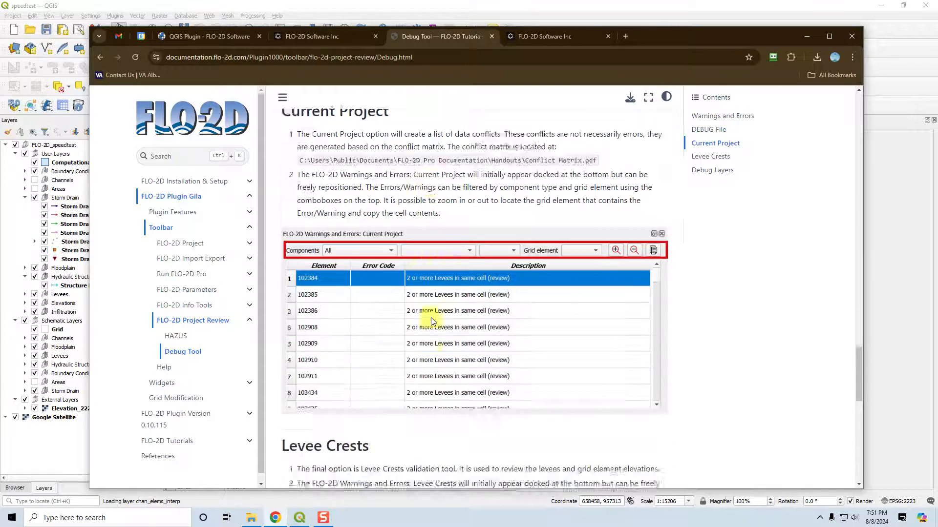
scroll(432, 320, "up", 5)
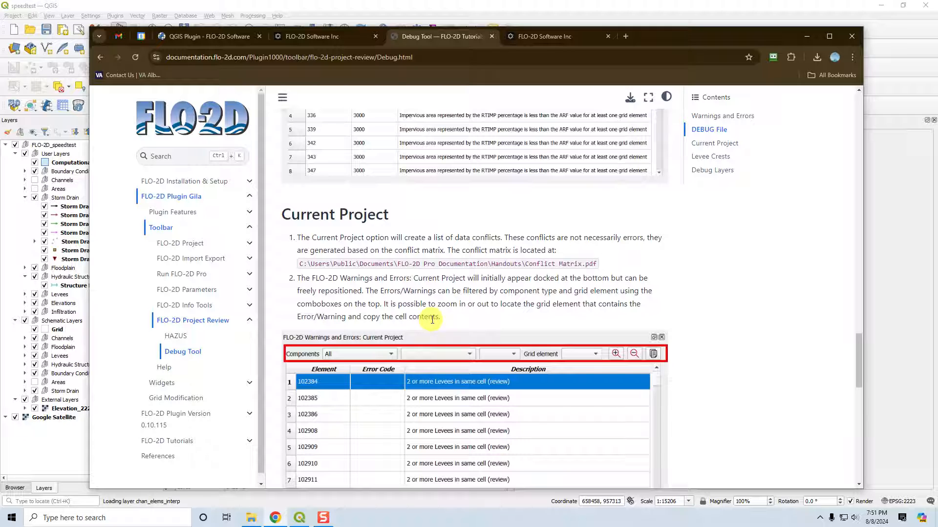
scroll(432, 319, "down", 3)
scroll(432, 320, "down", 7)
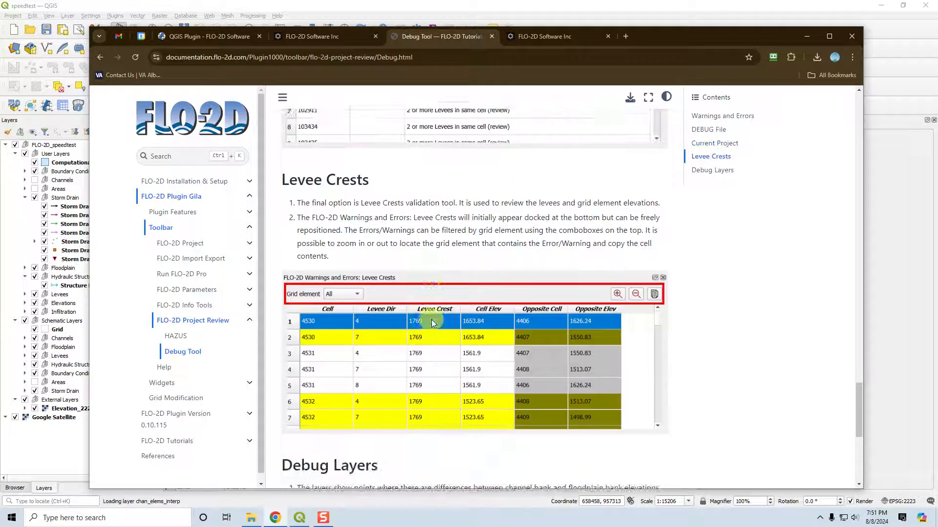
scroll(432, 320, "down", 1)
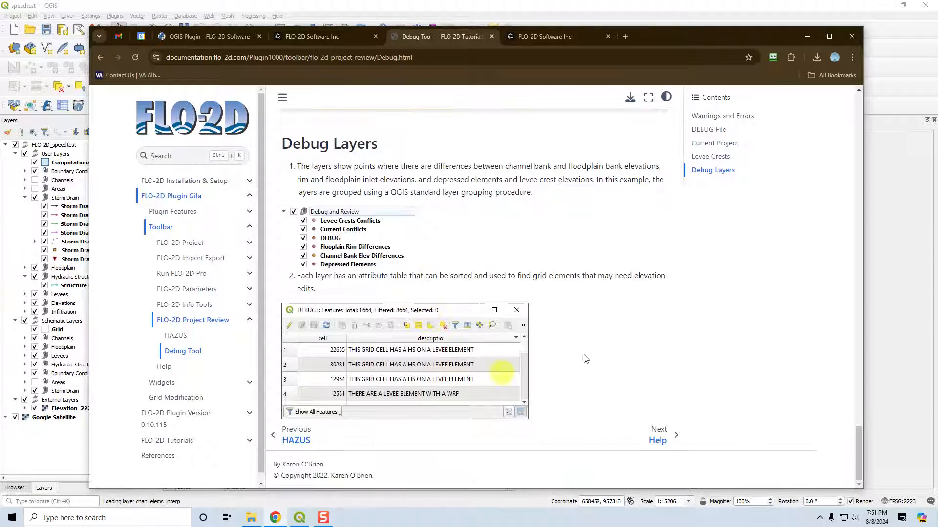
left_click(249, 322)
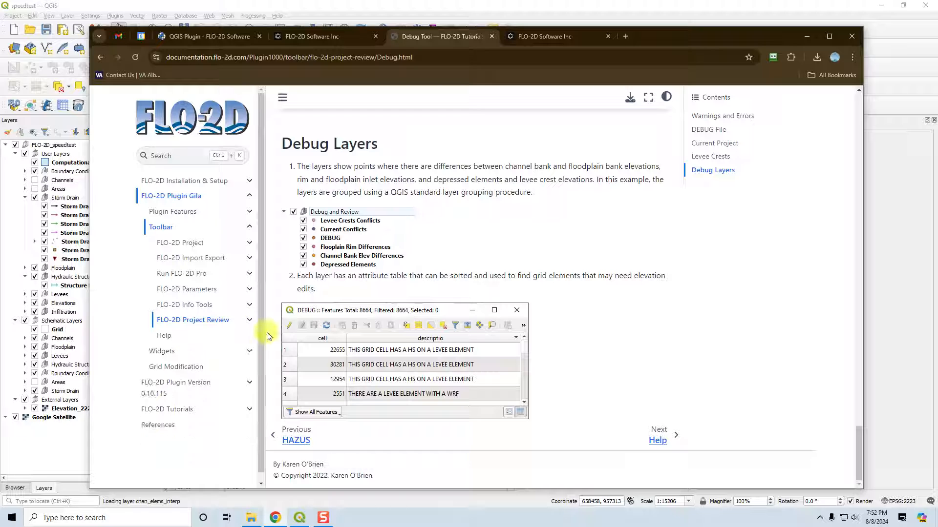
Step: Switch to QGIS and open the plugin manager's Install from ZIP page
left_click(812, 42)
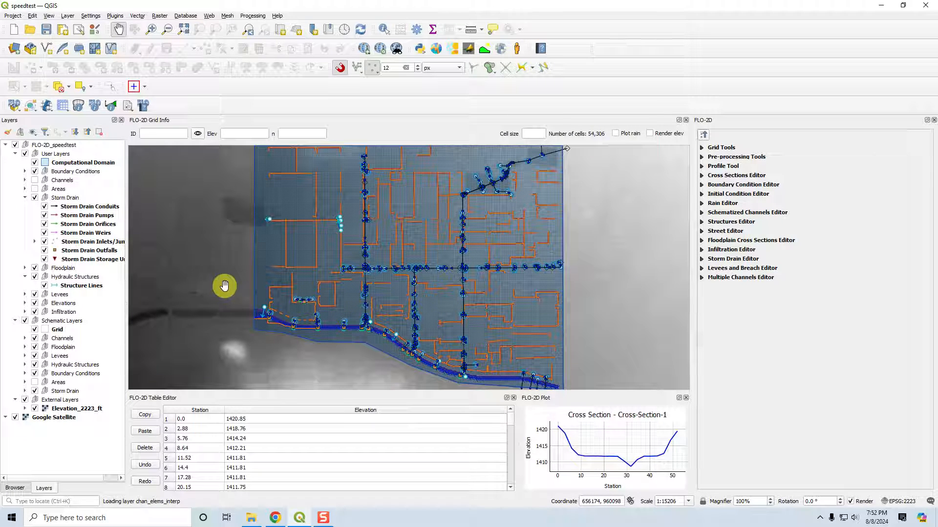
left_click(108, 18)
left_click(131, 23)
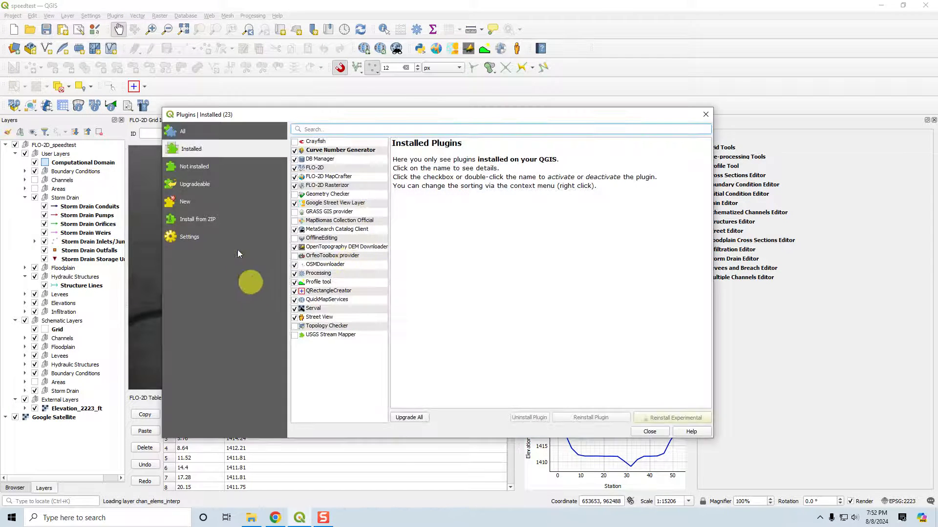
left_click(197, 220)
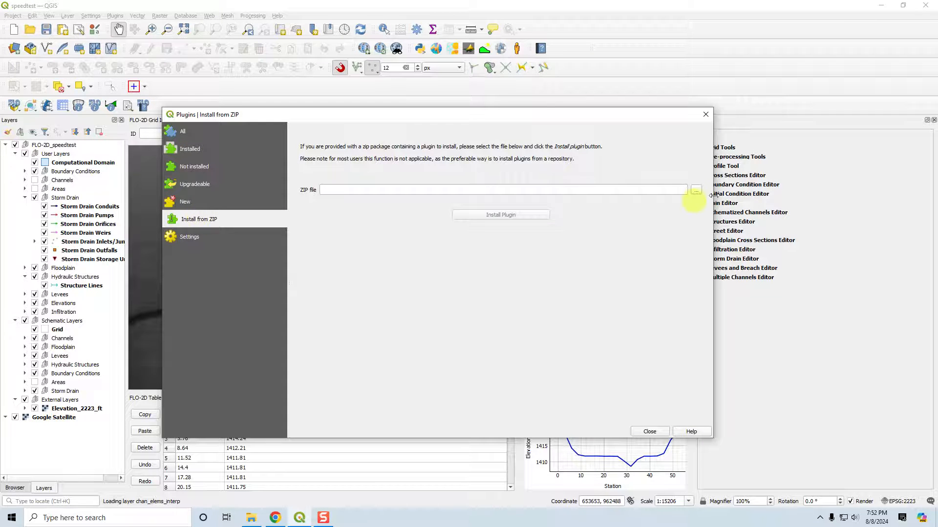
Step: Choose FLO-2D Gila.zip from the Downloads Plugins folder as the plugin package, then check the installed plugins and close the plugin manager
left_click(696, 190)
double_click(349, 203)
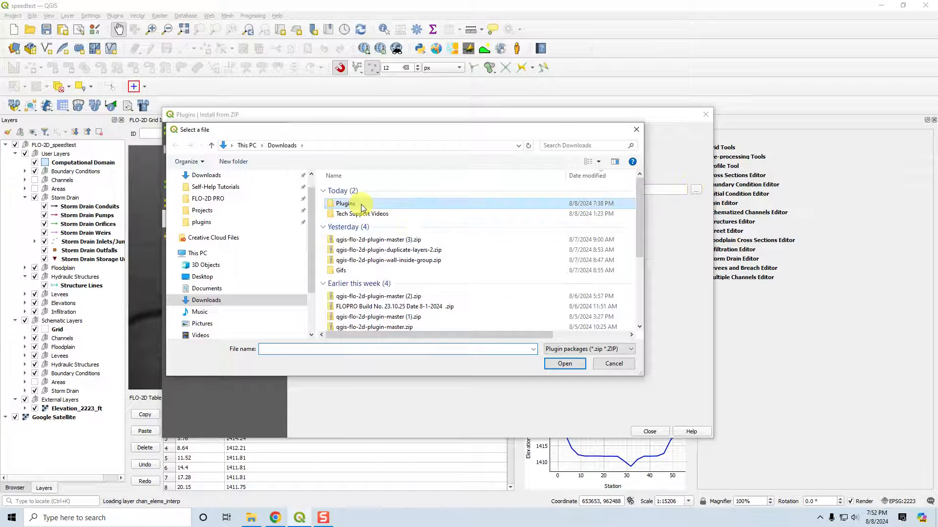
left_click(342, 220)
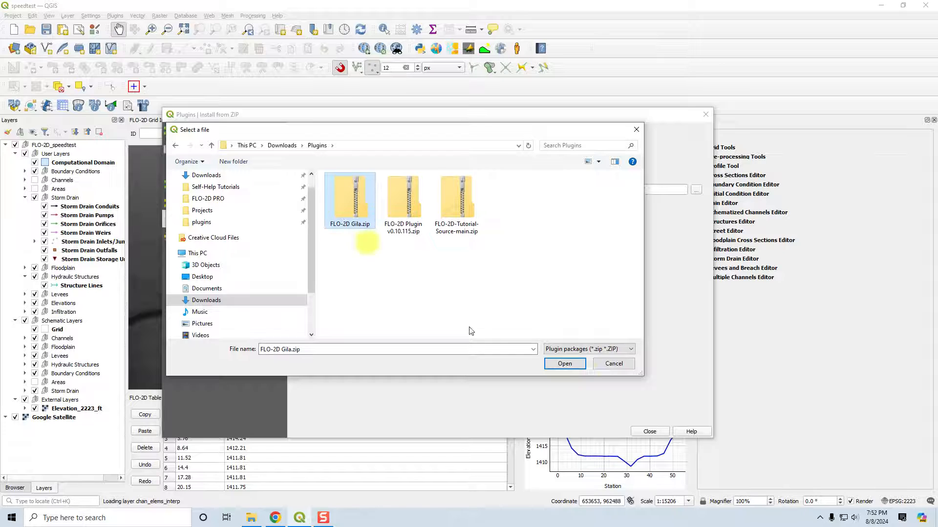
left_click(565, 364)
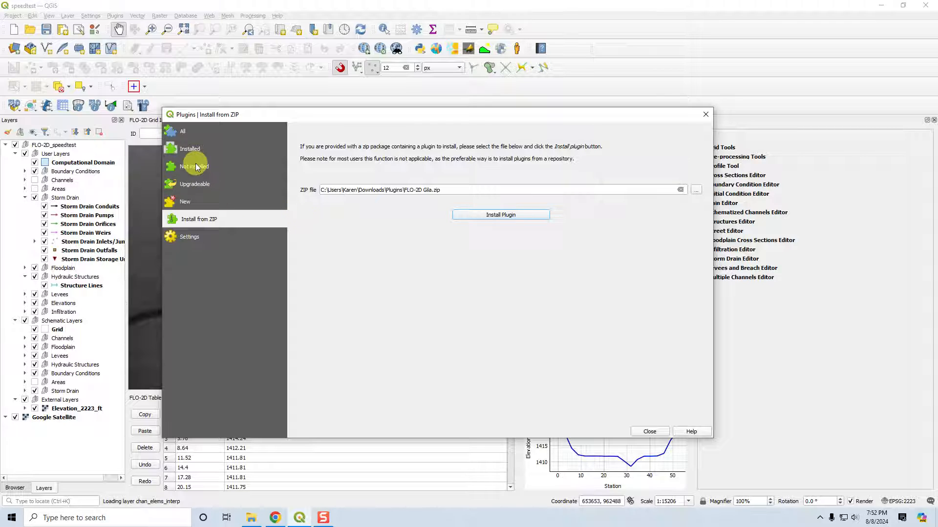
left_click(195, 150)
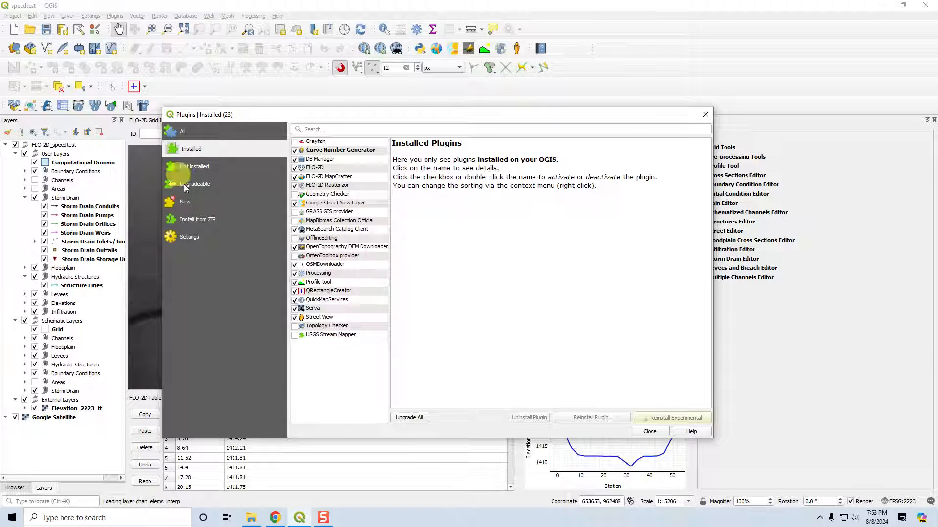
left_click(650, 432)
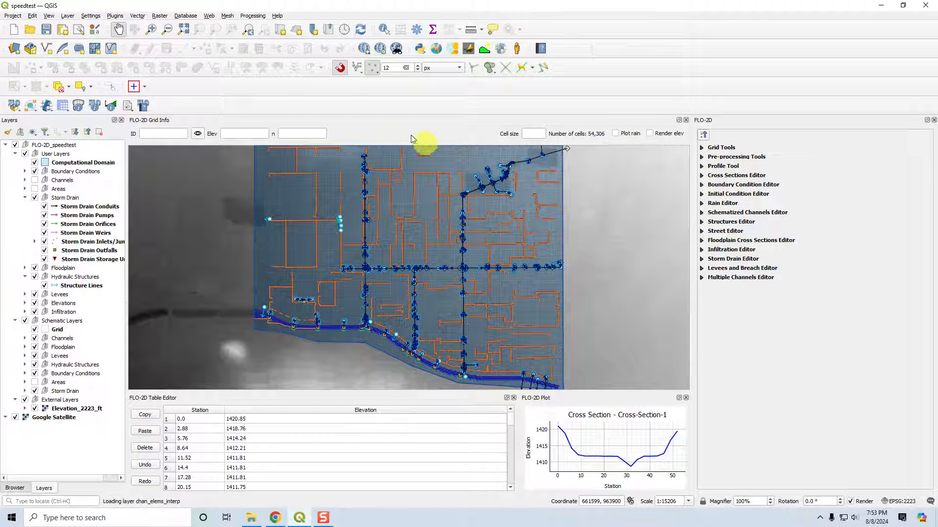
Step: Open the online documentation for the FLO-2D toolbar from QGIS, then close that page and return to QGIS
left_click(144, 107)
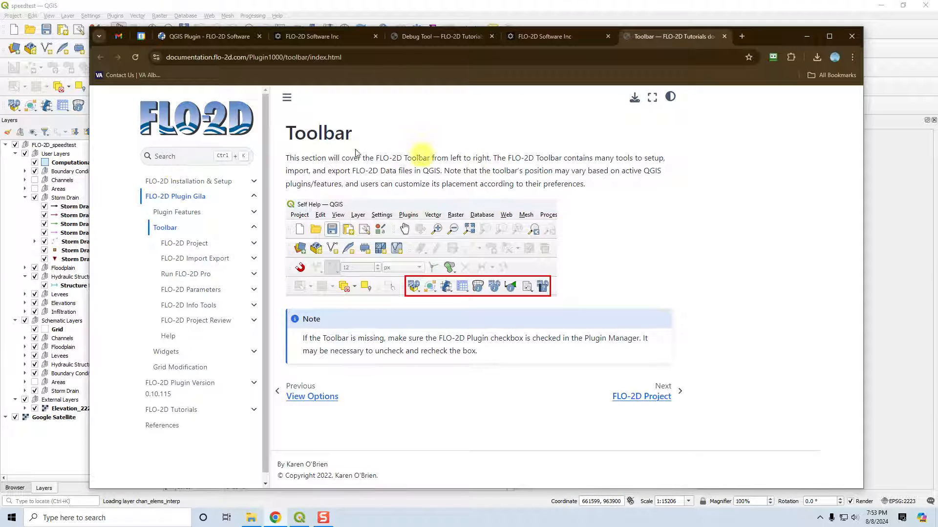
left_click(725, 39)
left_click(884, 63)
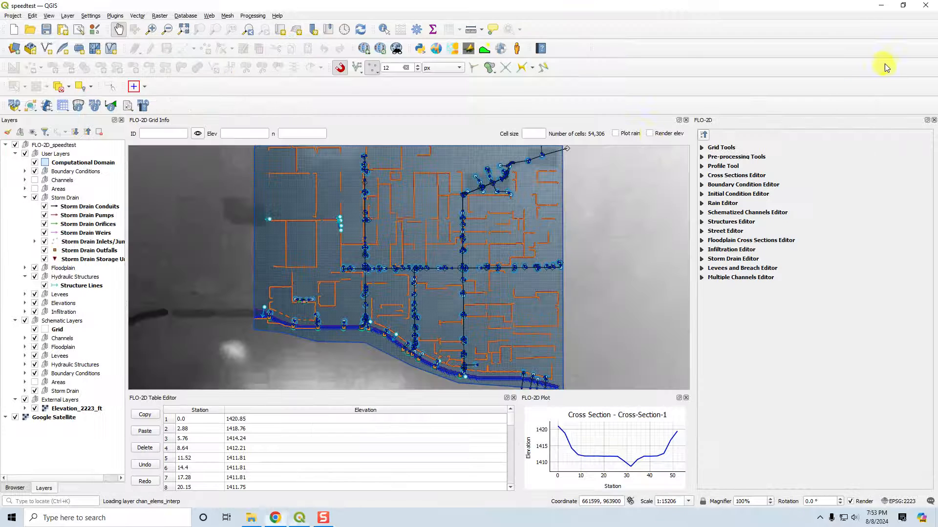
Step: Expand the Grid Tools widget and open its online help page, then return to QGIS and collapse the widget
left_click(704, 149)
left_click(796, 205)
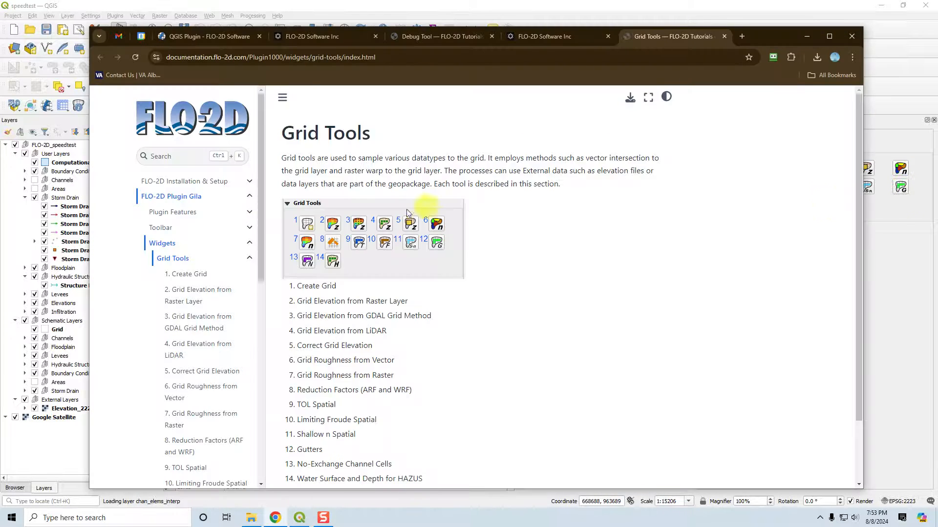
left_click(814, 37)
left_click(702, 134)
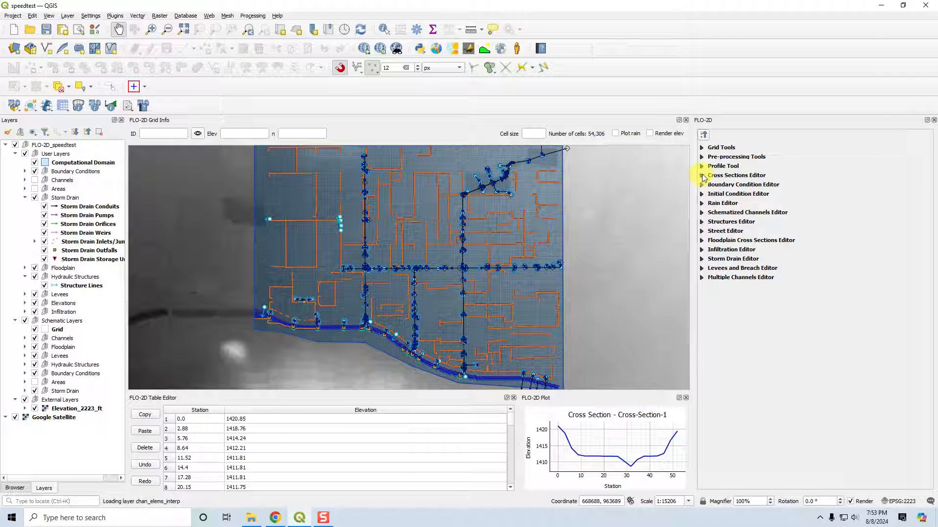
Step: Expand the Cross Sections Editor to review its sampling, schematizing and confluence tools, then collapse it
left_click(702, 175)
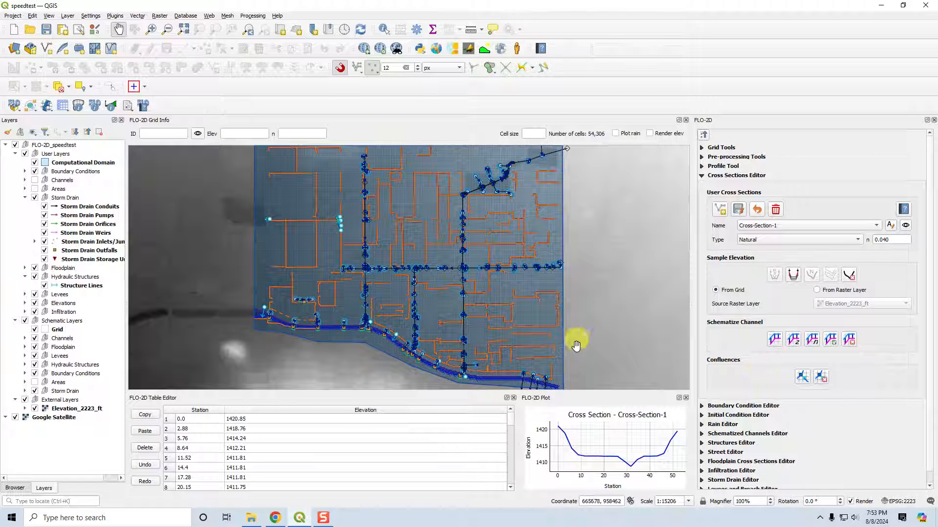
left_click_drag(576, 364, 565, 222)
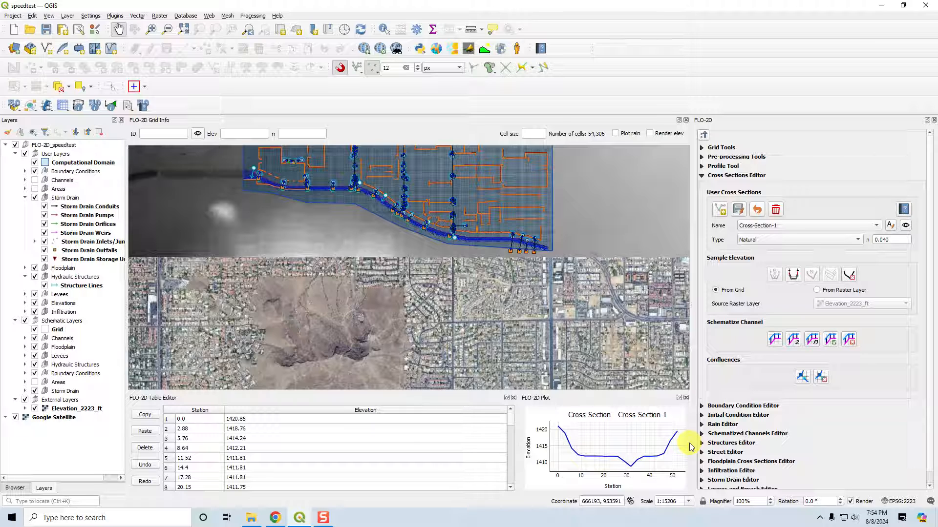
left_click(702, 177)
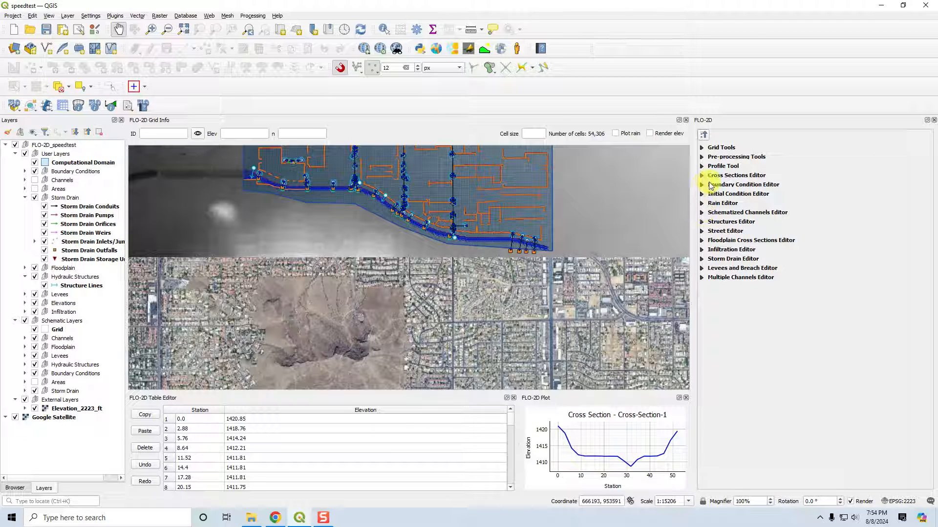
Step: Enable inflow in the Boundary Condition Editor and, with snapping off, add and save an Inflow point near the grid's northeast corner
left_click(702, 185)
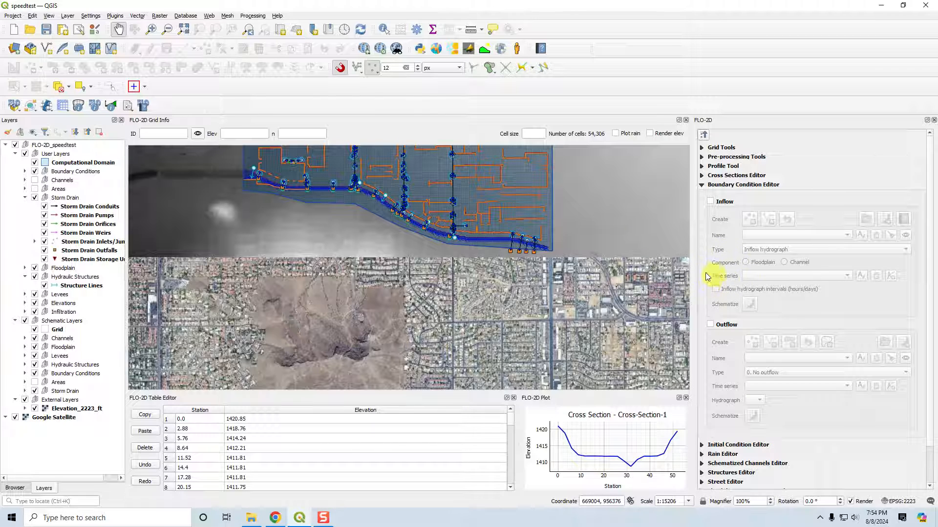
left_click(710, 201)
scroll(615, 178, "up", 4)
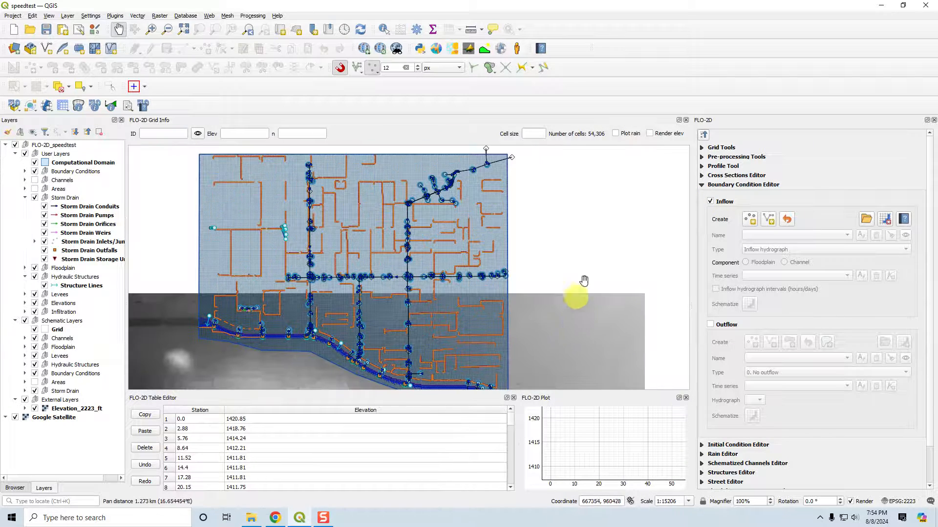
scroll(503, 189, "up", 2)
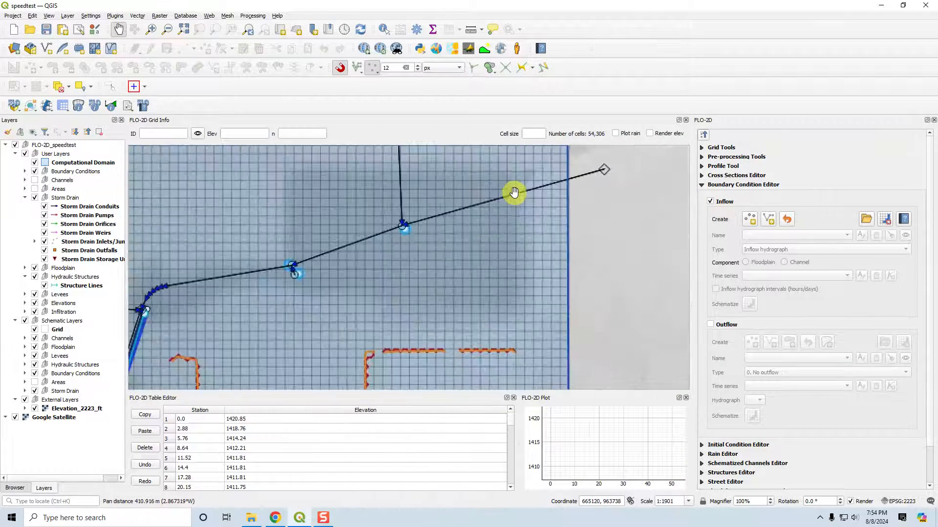
left_click(750, 220)
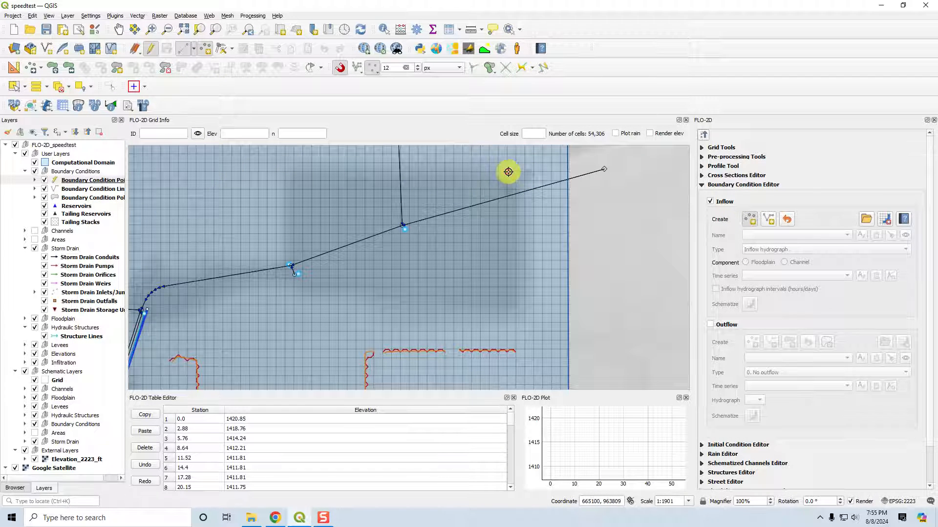
left_click(340, 67)
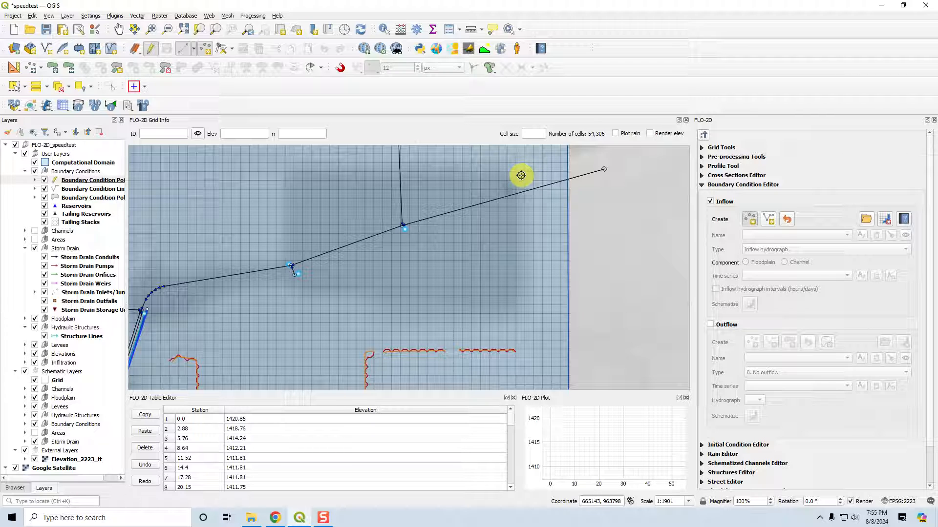
left_click(521, 175)
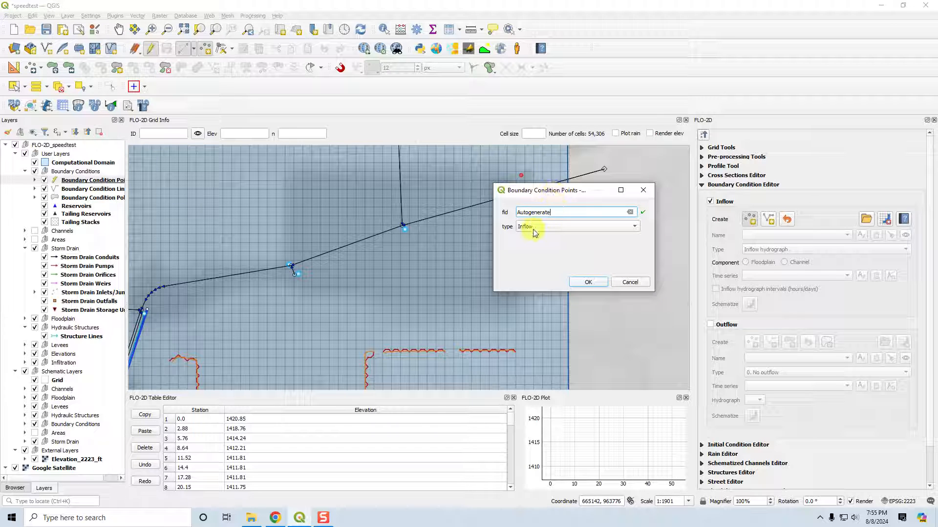
left_click(588, 283)
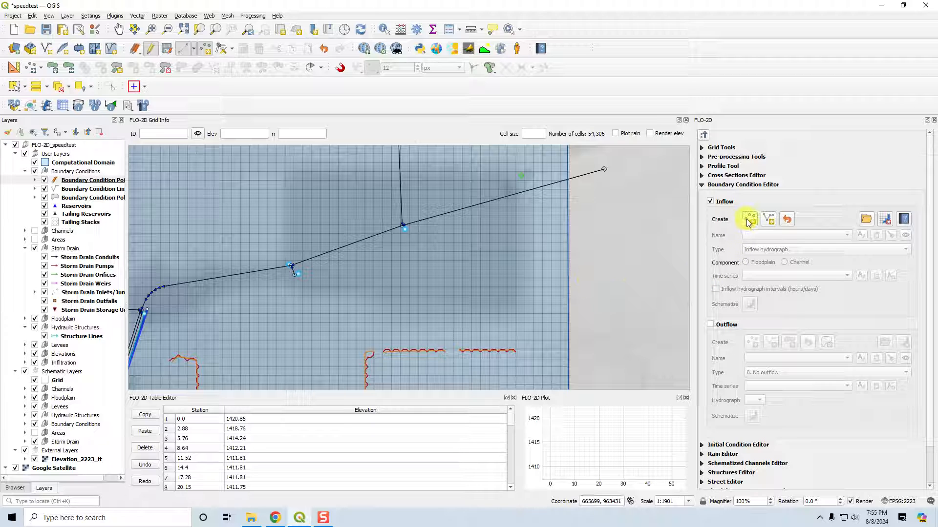
left_click(749, 220)
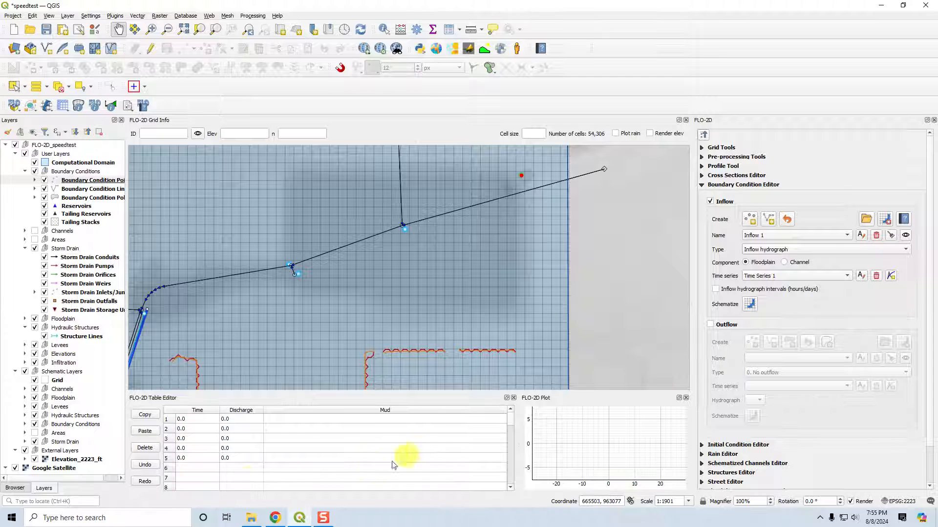
Step: Switch to File Explorer, open GroverBasinInflow 100yr 6hr.txt from the Self-Help Tutorials QGIS Lesson 1 folder, and copy all its values
left_click(251, 518)
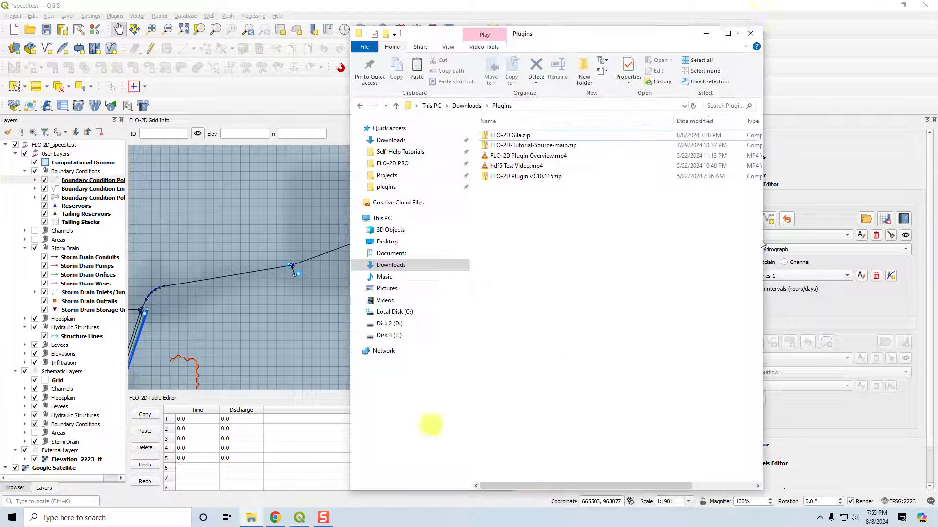
left_click(424, 151)
double_click(527, 143)
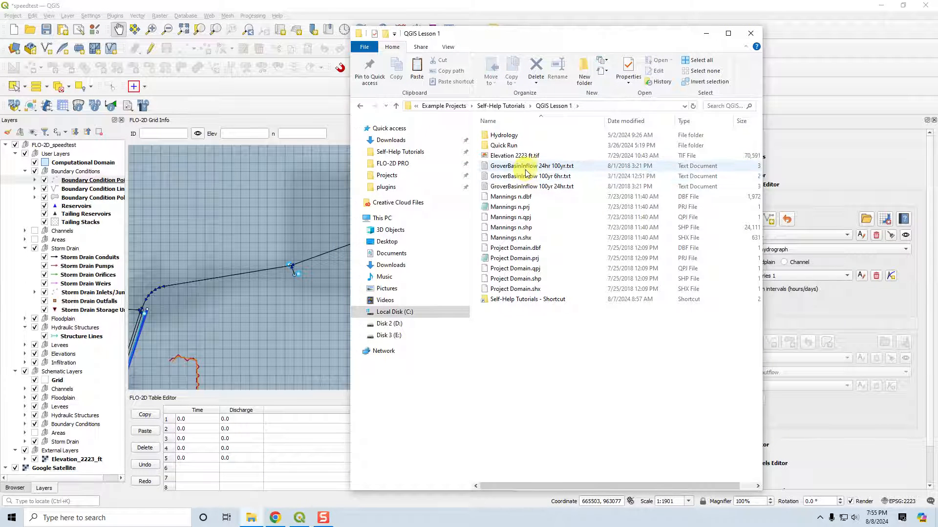
left_click(538, 177)
double_click(547, 179)
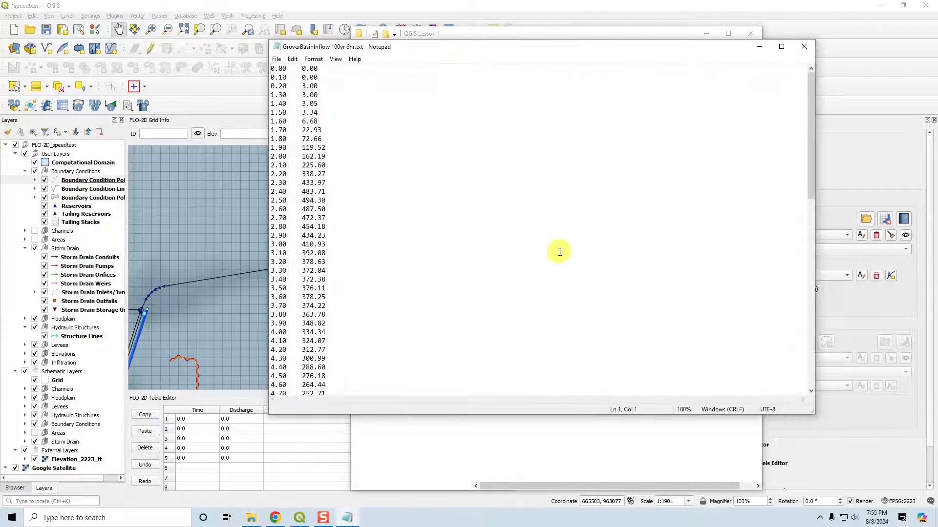
key("ctrl+a")
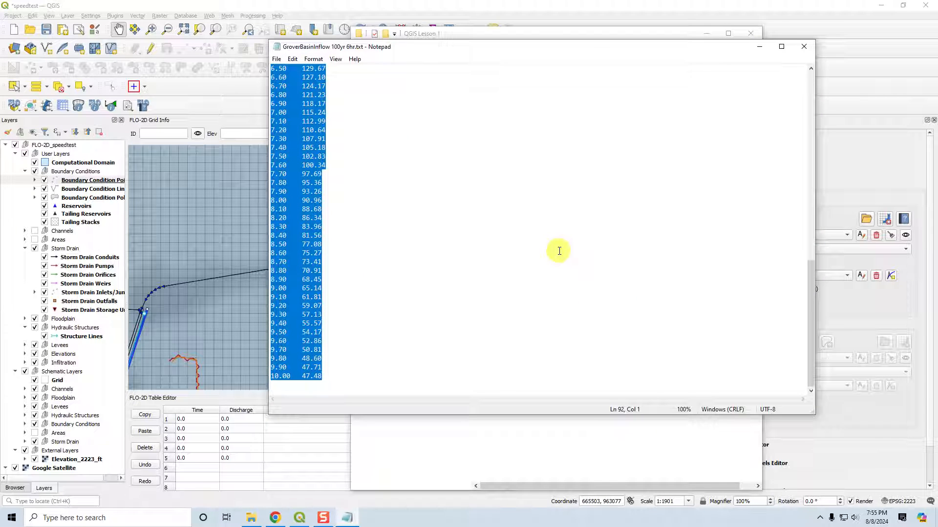
Step: Return to QGIS, paste the copied hydrograph into the time and discharge table for Inflow 1, and schematize the inflow
left_click(804, 47)
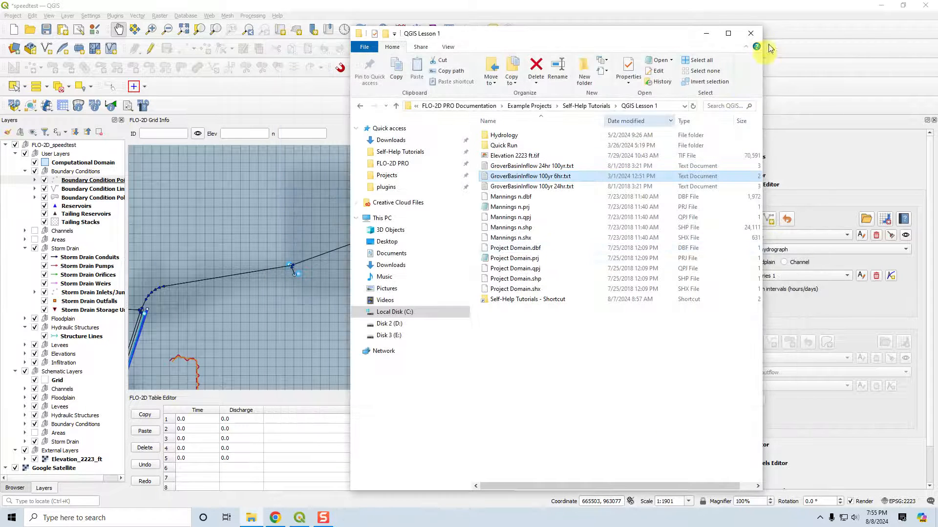
left_click(706, 34)
left_click(192, 419)
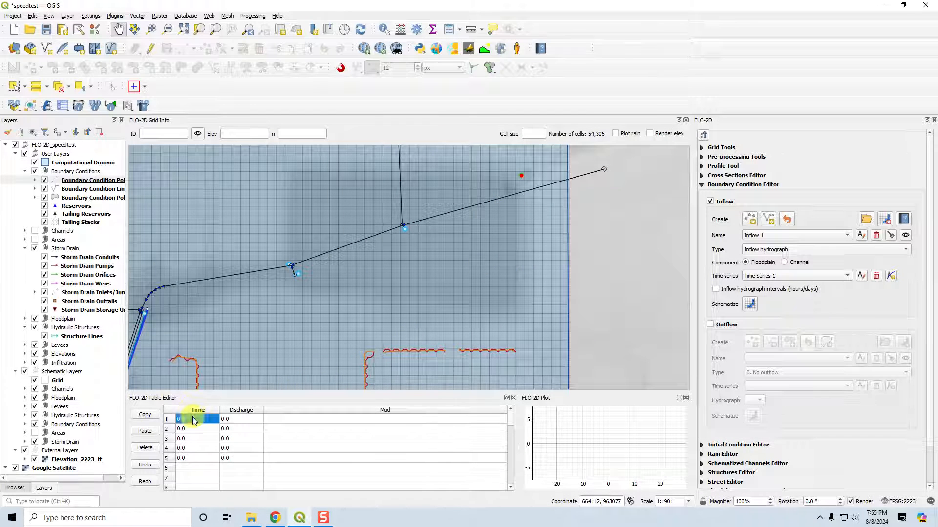
key("ctrl+v")
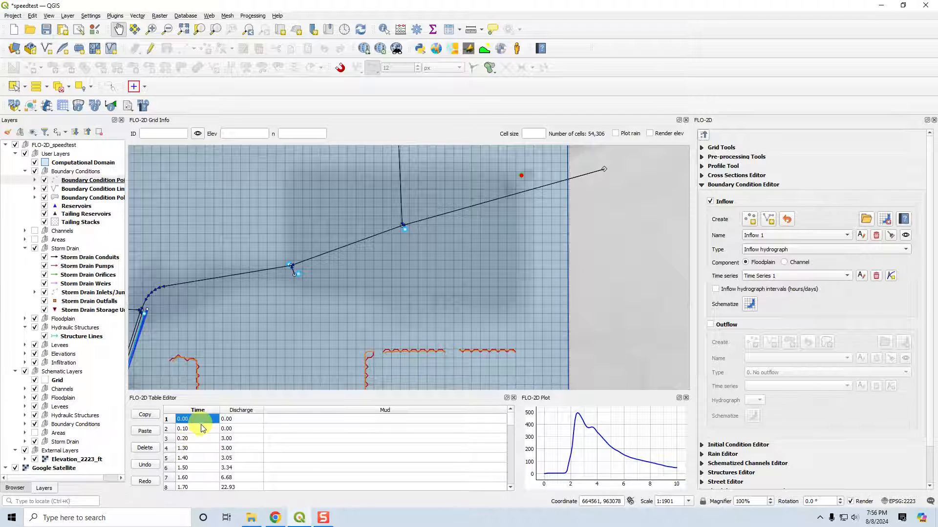
left_click(147, 467)
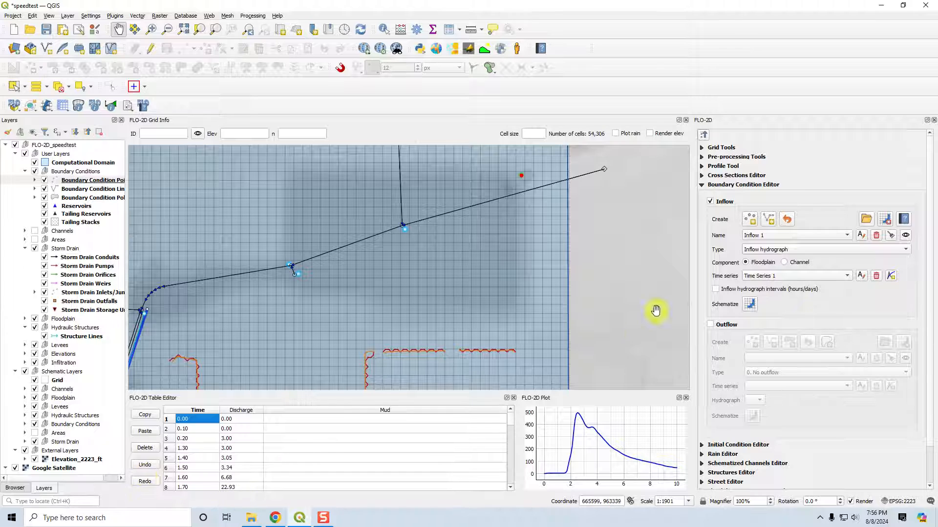
left_click(750, 304)
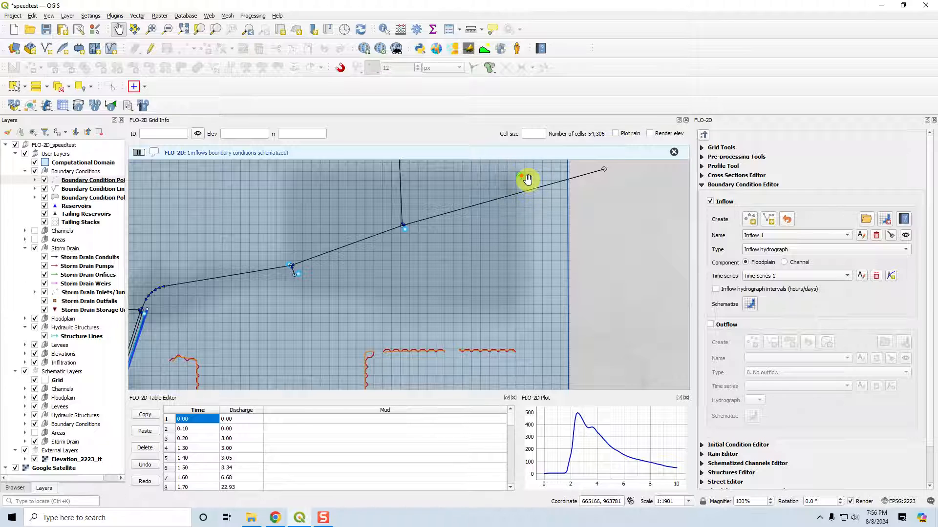
Step: Add and save an Inflow point at the end of the channel bank line near the grid's southeast corner, with its component set to Channel
scroll(535, 247, "down", 2)
left_click_drag(536, 360, 508, 270)
left_click_drag(505, 309, 527, 171)
left_click_drag(530, 339, 522, 197)
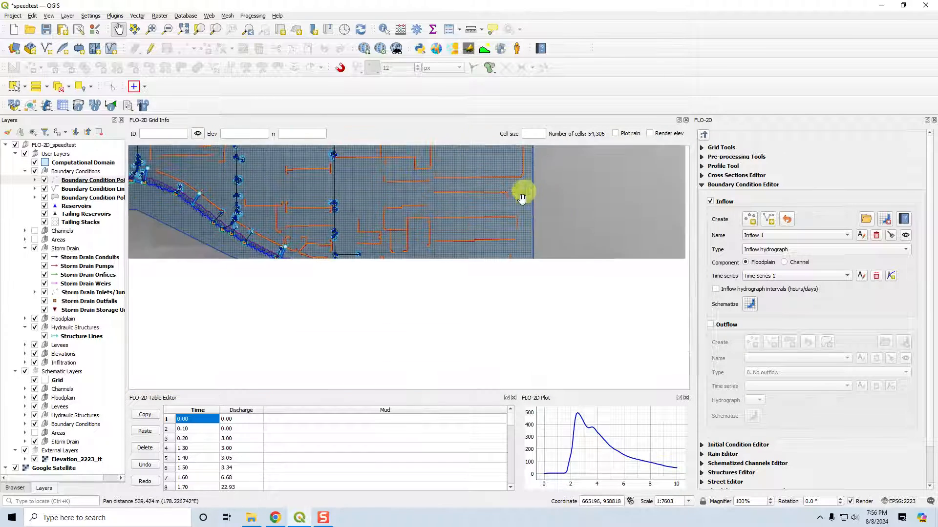
scroll(517, 303, "up", 3)
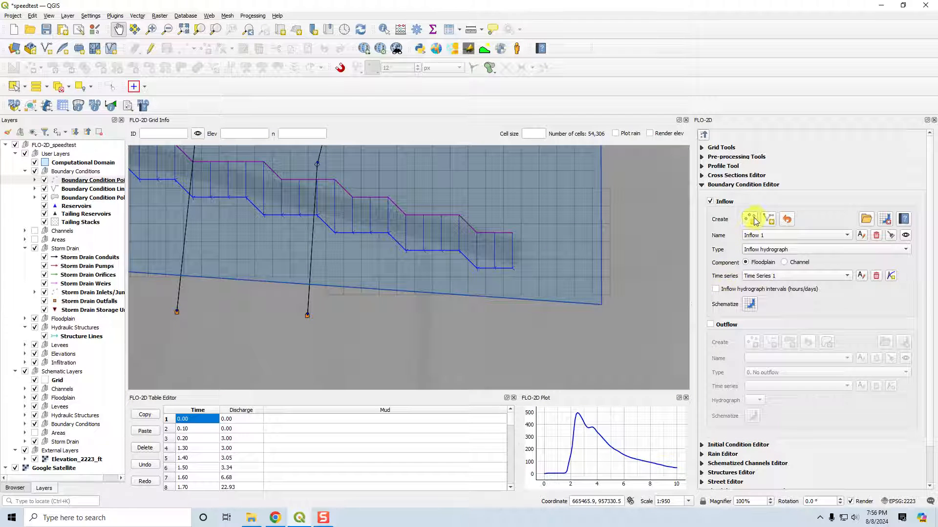
left_click(751, 220)
left_click(512, 268)
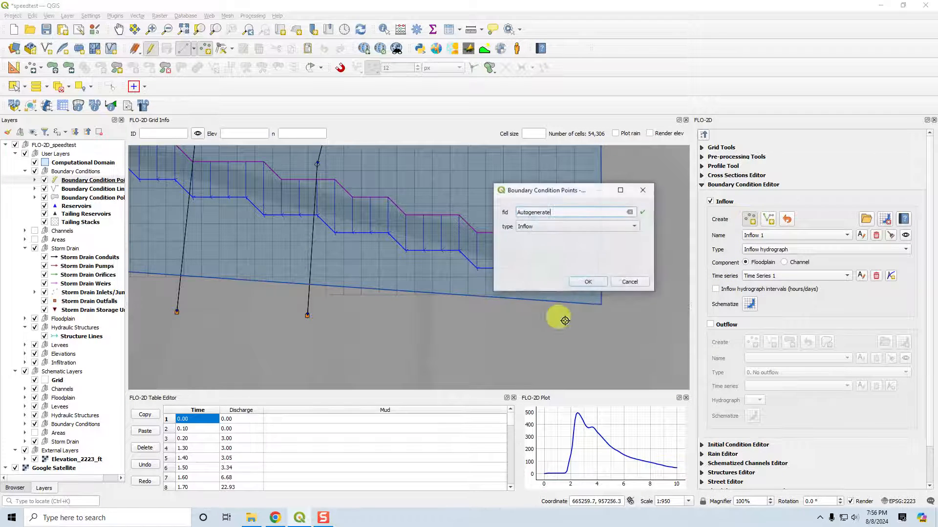
left_click_drag(575, 192, 576, 191)
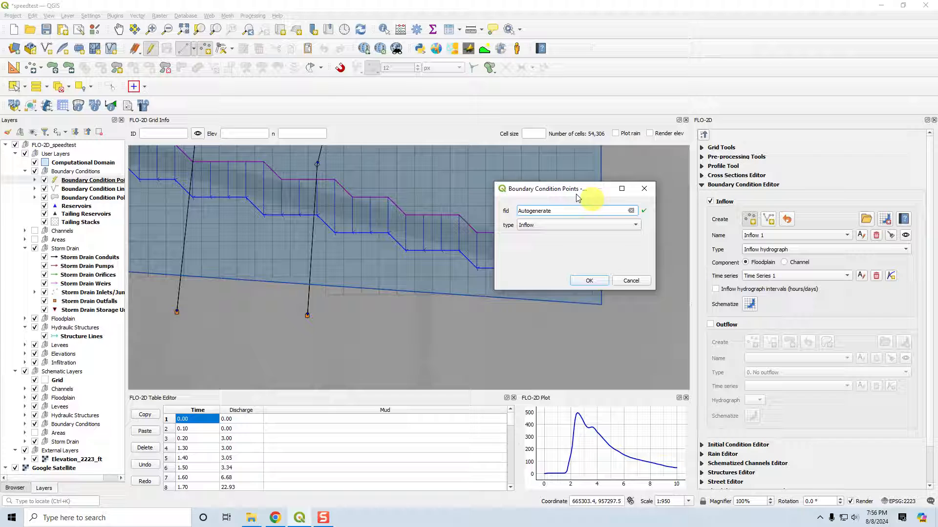
left_click(592, 281)
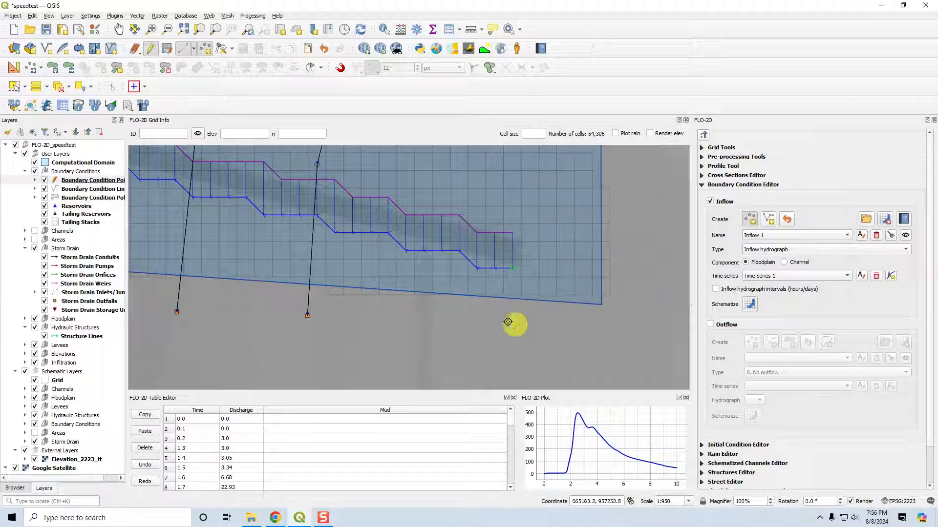
left_click(751, 219)
left_click(784, 262)
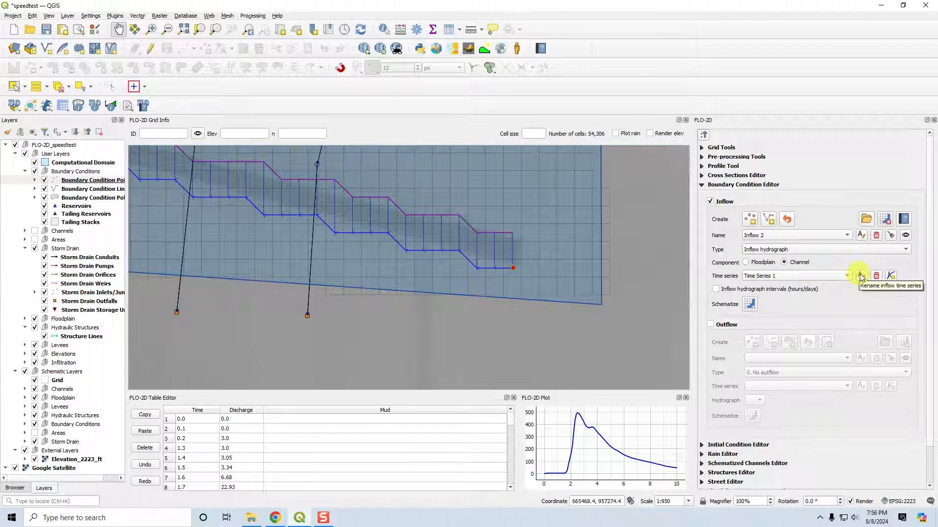
Step: Add a new time series for Inflow 2, set its second and third times to 0.1 and 10, and delete the two leftover rows
left_click(891, 276)
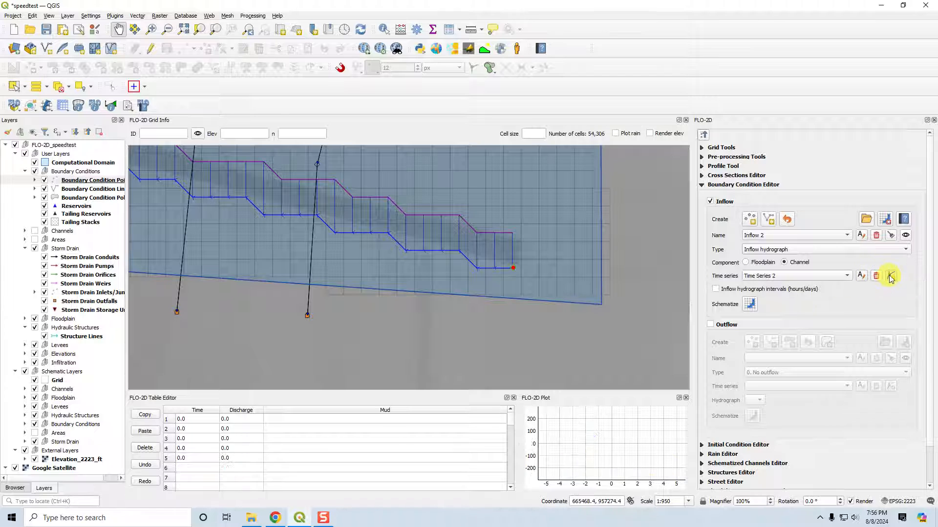
left_click(194, 430)
type("0.1")
key("Return")
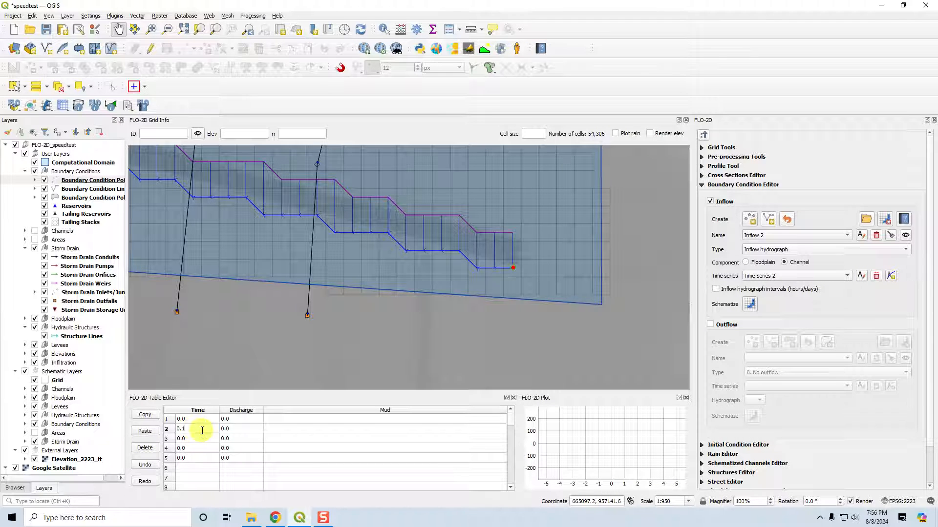
left_click(195, 439)
type("10")
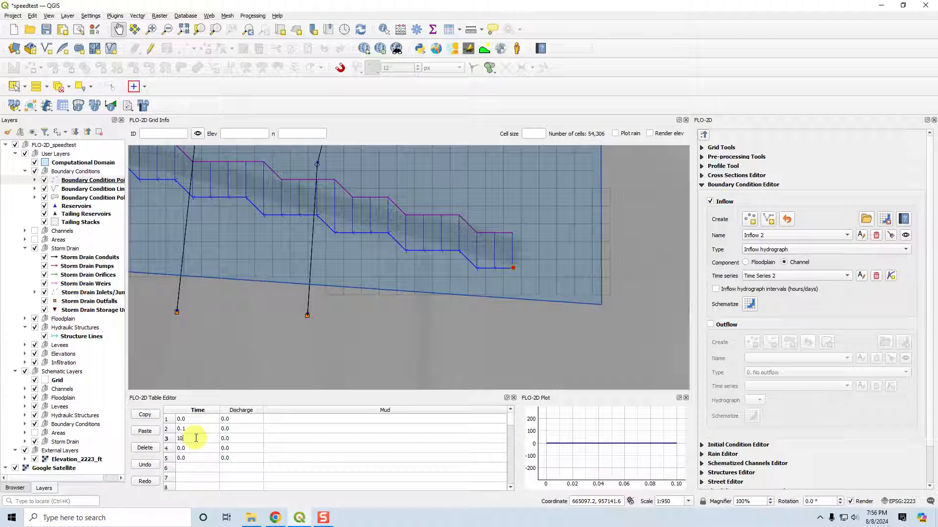
left_click_drag(174, 450, 174, 460)
left_click(145, 448)
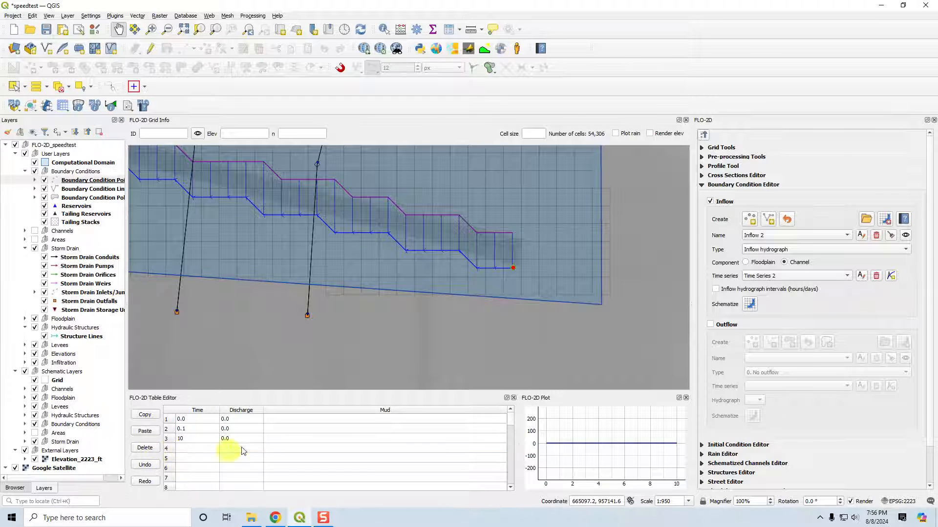
Step: Set the discharge to 500 at times 0.1 and 10 for Inflow 2, and schematize the inflows
left_click(243, 432)
type("500")
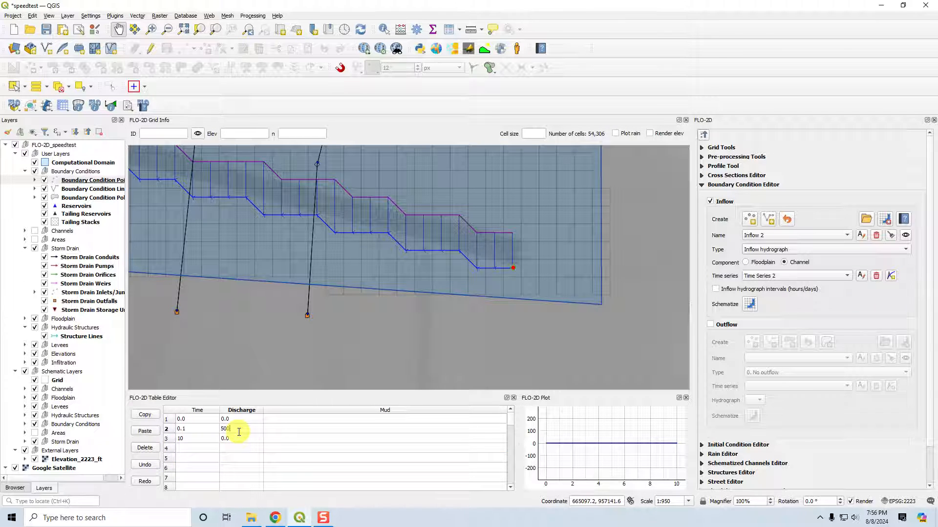
left_click(233, 439)
type("500")
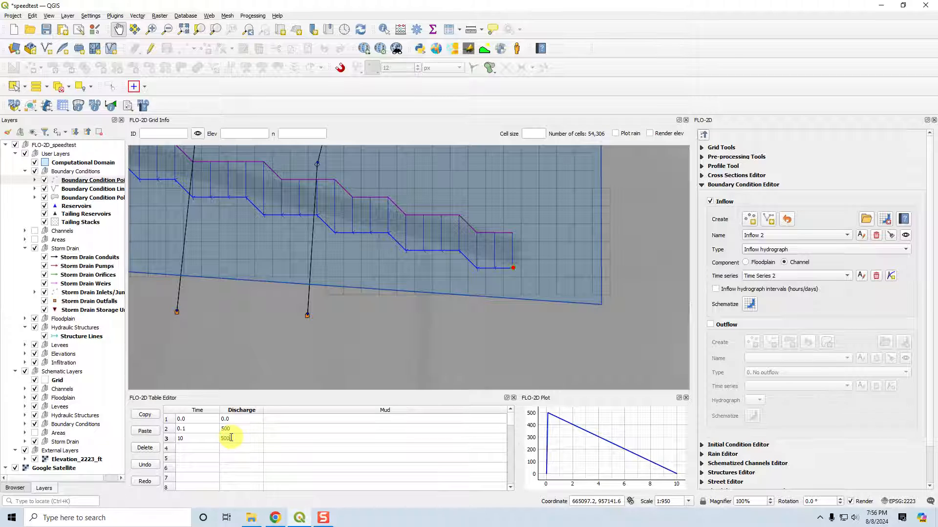
left_click(278, 458)
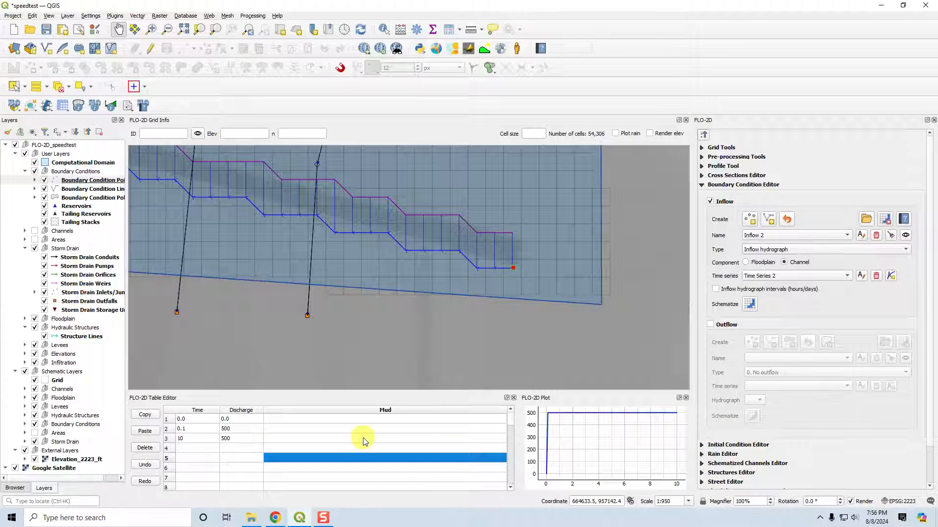
left_click(750, 304)
left_click(483, 264)
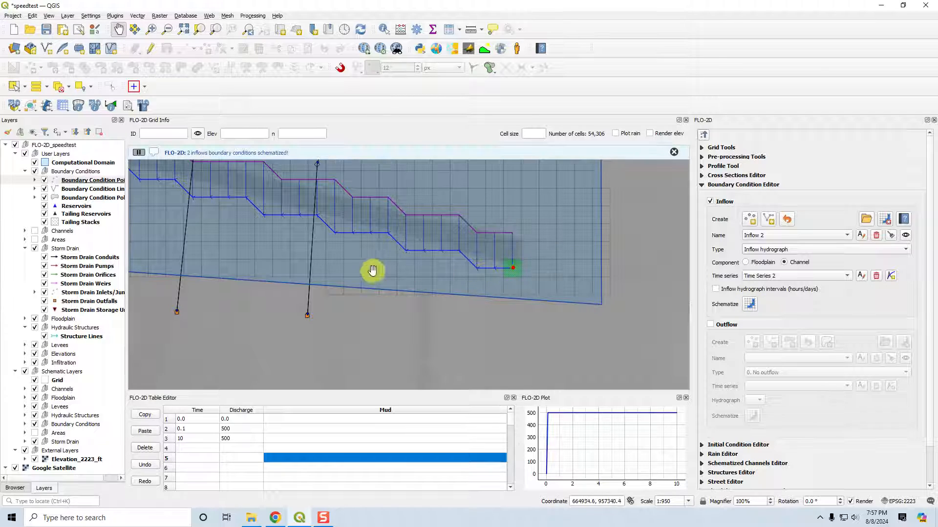
Step: Enable outflow, then add and save an Outflow point at the channel bank line's west end, typed Floodplain and channel outflow (no hydrograph)
scroll(446, 314, "down", 2)
mouse_move(446, 314)
left_mouse_down()
mouse_move(247, 264)
mouse_move(528, 360)
mouse_move(233, 314)
mouse_move(544, 328)
mouse_move(444, 298)
left_mouse_up()
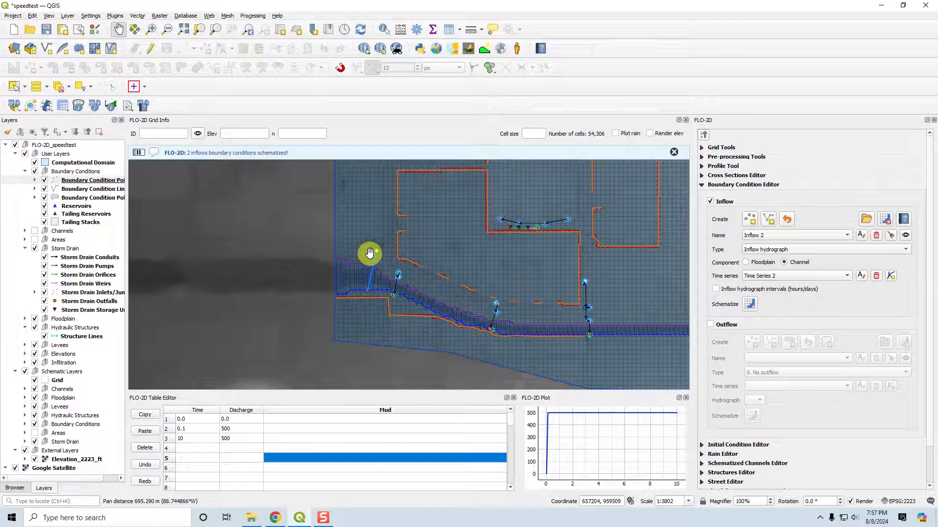
left_click_drag(368, 253, 333, 285)
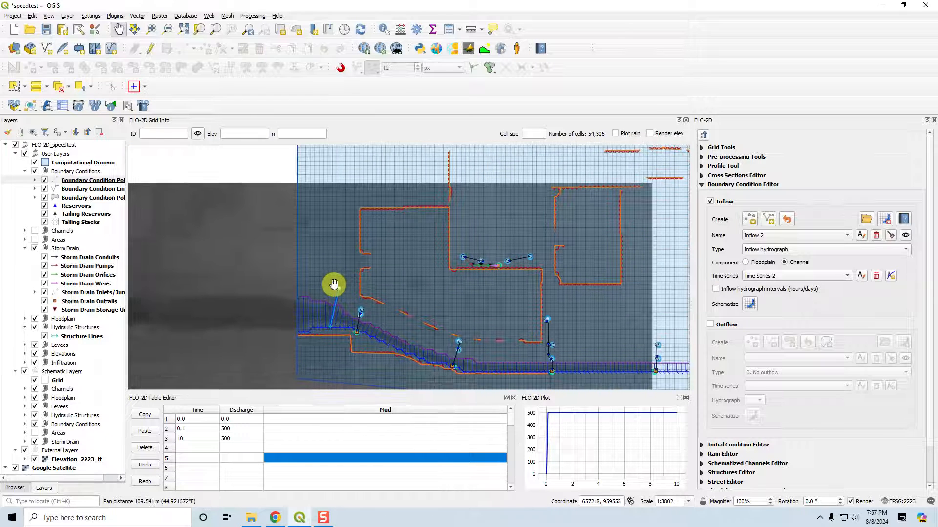
scroll(281, 332, "up", 1)
scroll(313, 335, "up", 1)
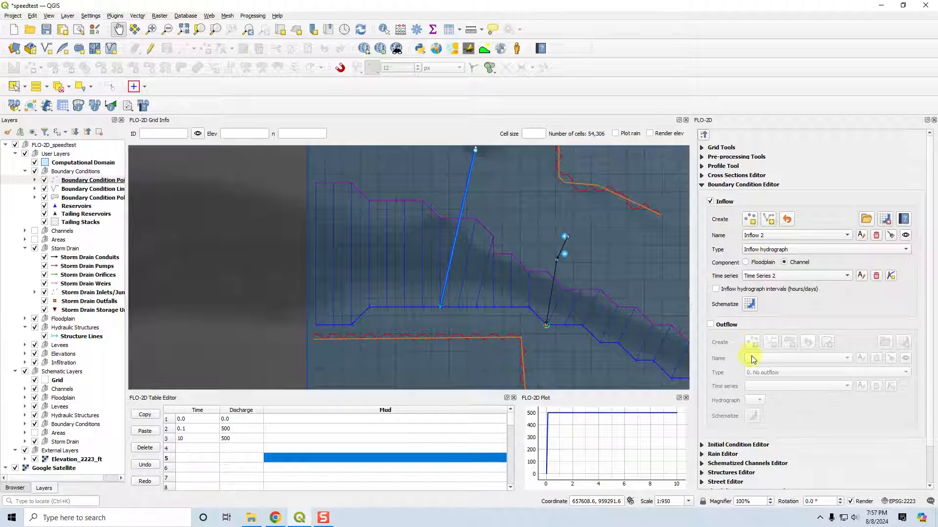
left_click(710, 325)
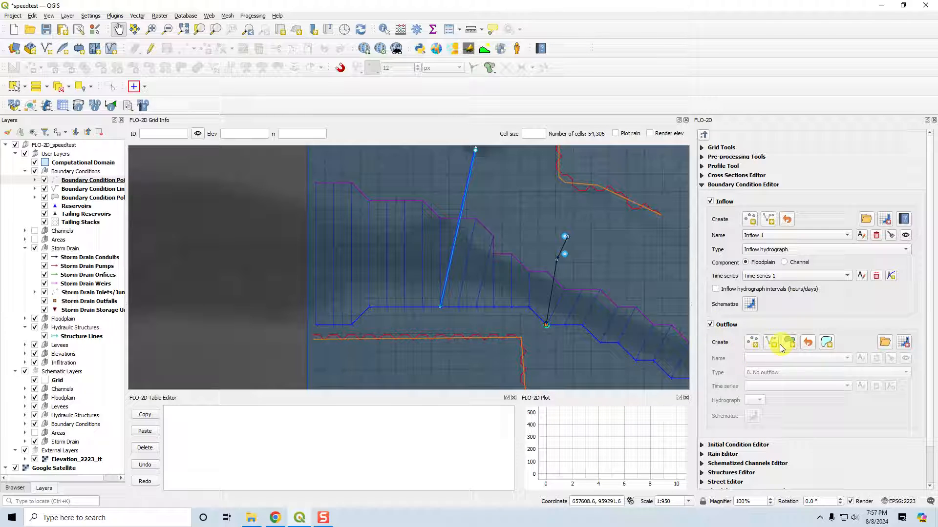
left_click(753, 343)
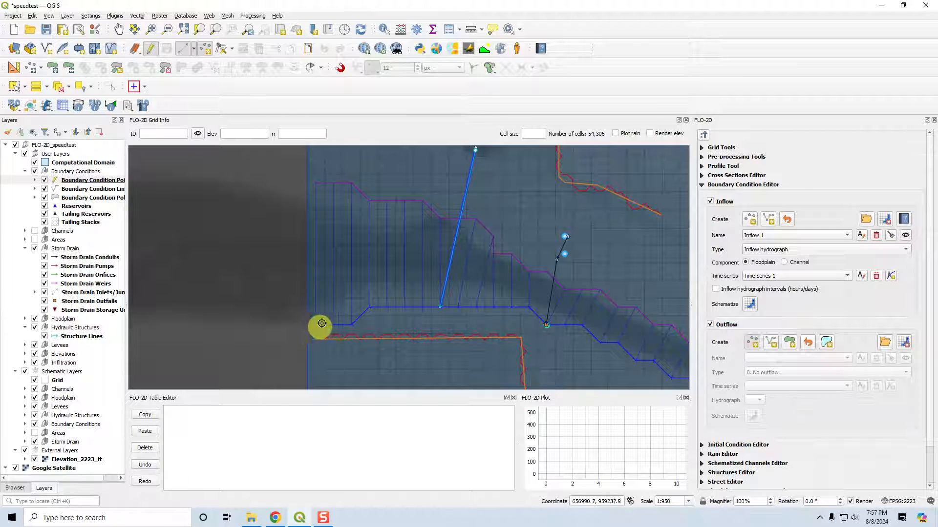
left_click(316, 325)
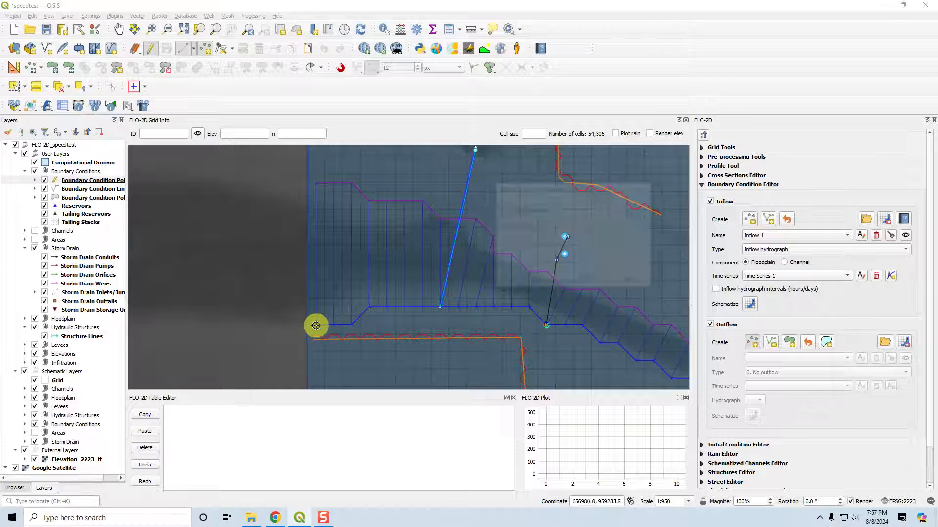
left_click(591, 283)
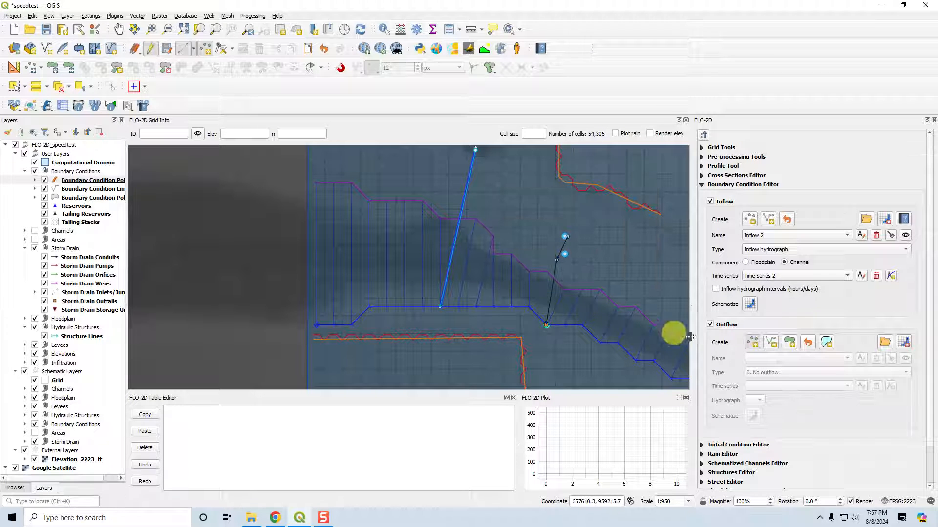
left_click(752, 341)
left_click(777, 373)
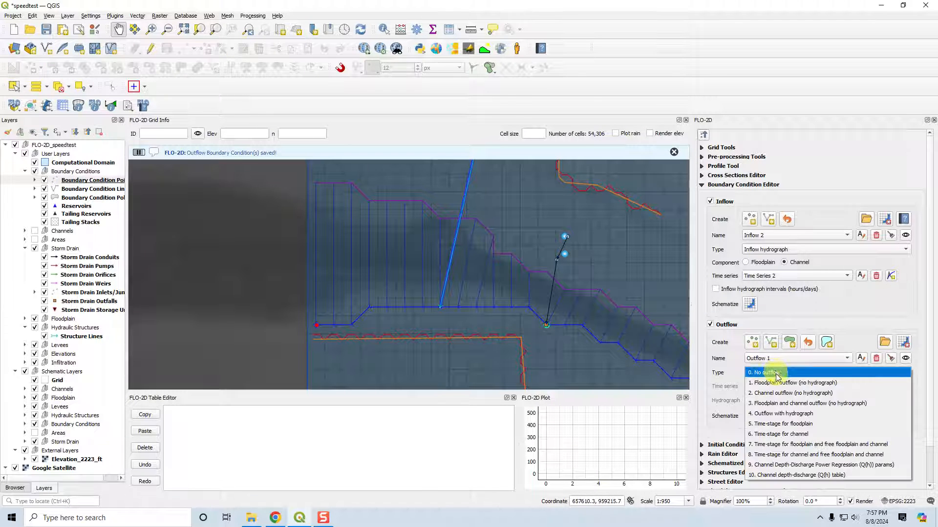
left_click(772, 348)
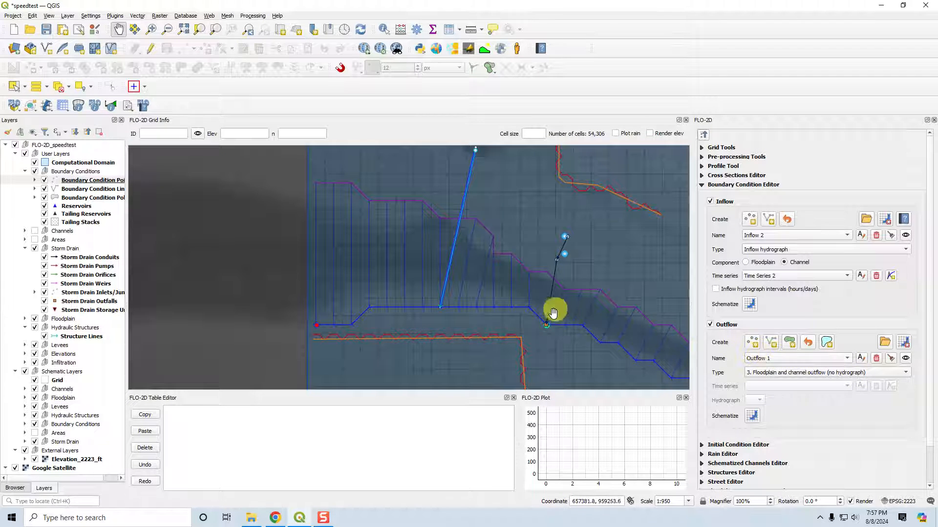
Step: Draw and save an Outflow line along the grid's west edge south of the channel, typed Floodplain outflow (no hydrograph)
left_click_drag(557, 348, 555, 232)
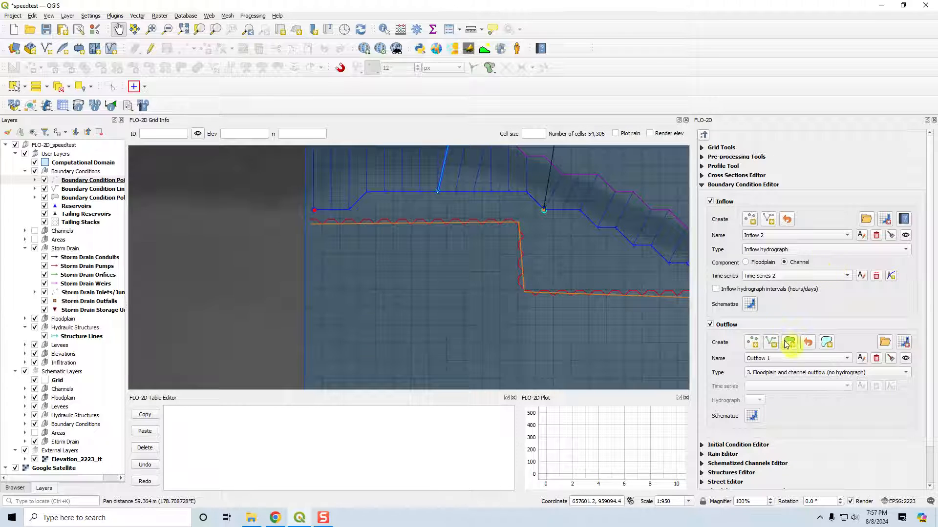
left_click(785, 345)
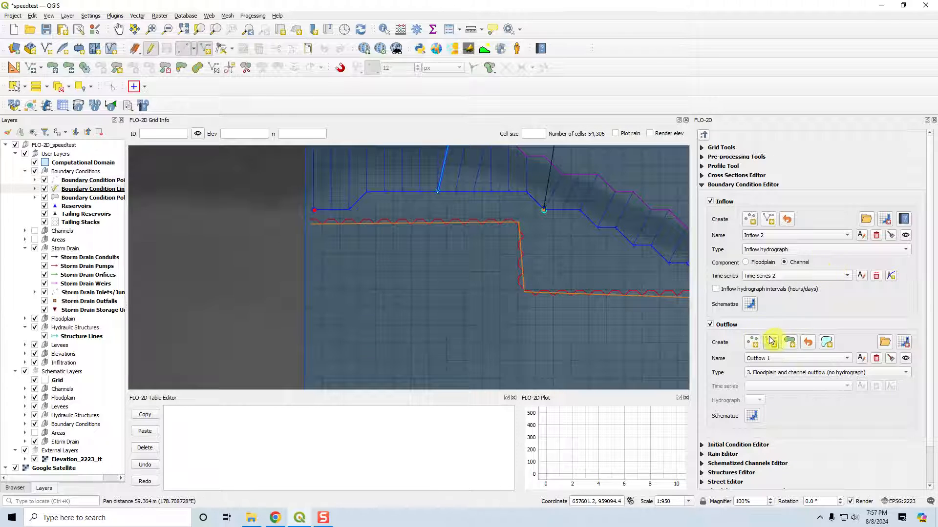
left_click(315, 330)
right_click(400, 322)
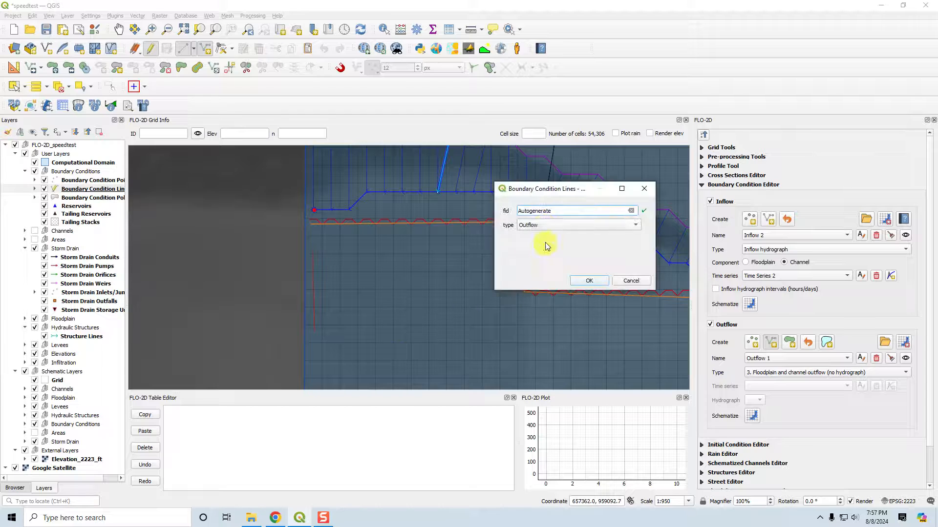
left_click(584, 280)
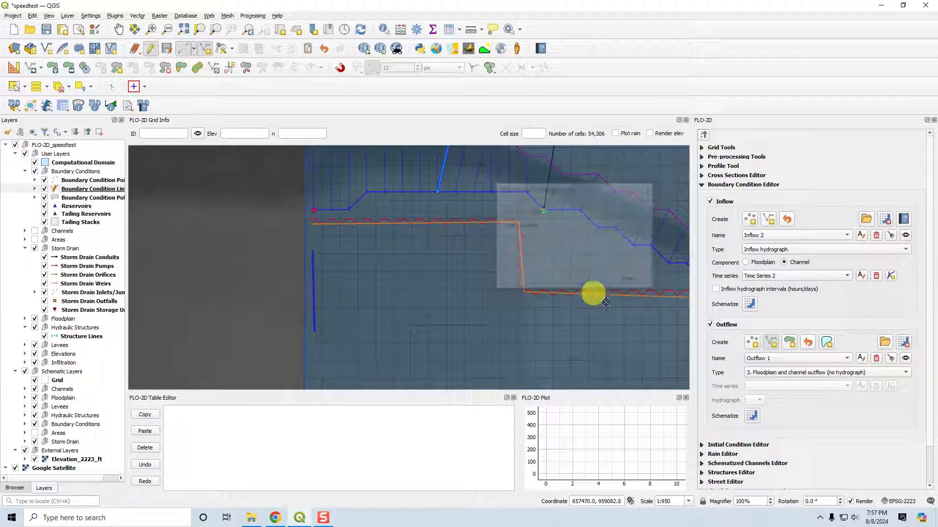
left_click(772, 343)
left_click(770, 372)
left_click(773, 383)
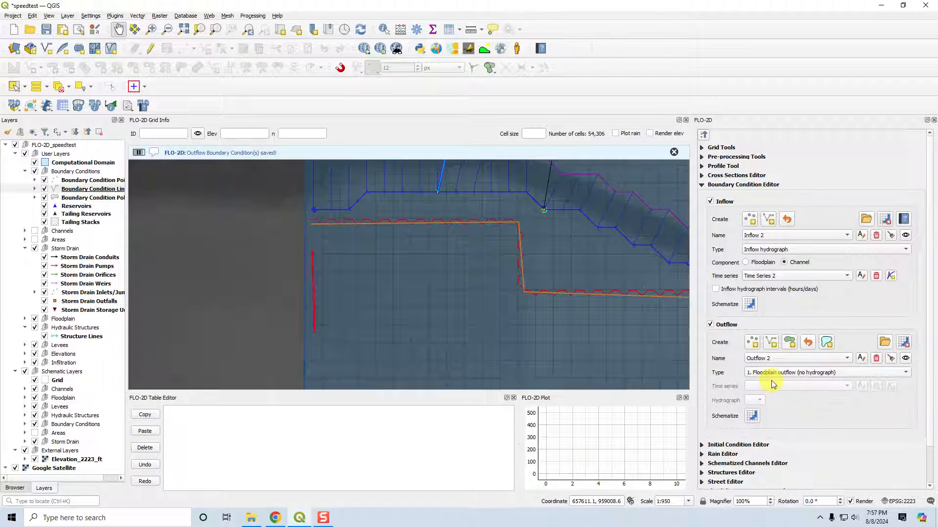
Step: Draw and save a narrow rectangular Outflow polygon straddling the grid's western boundary, well north of the channel
scroll(490, 348, "down", 1)
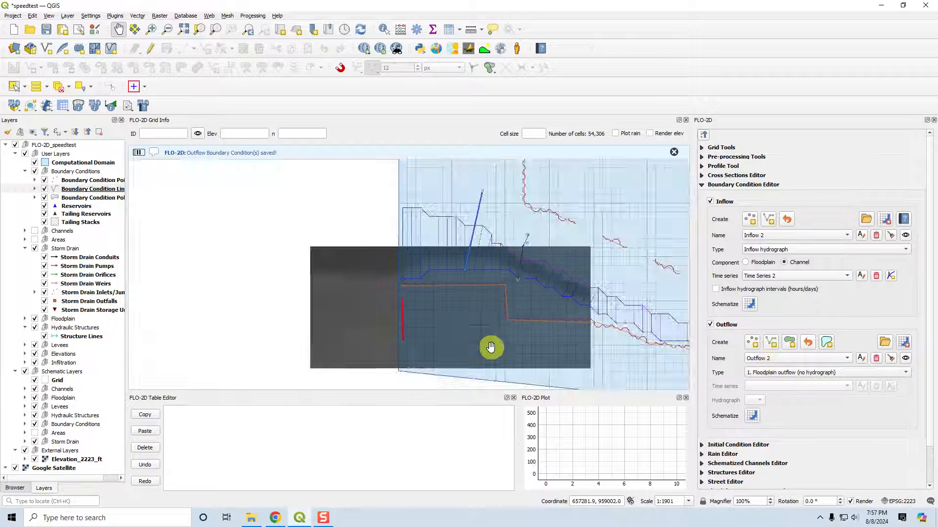
left_click_drag(408, 193, 373, 307)
scroll(372, 305, "down", 2)
left_click_drag(377, 238, 367, 305)
scroll(364, 167, "up", 2)
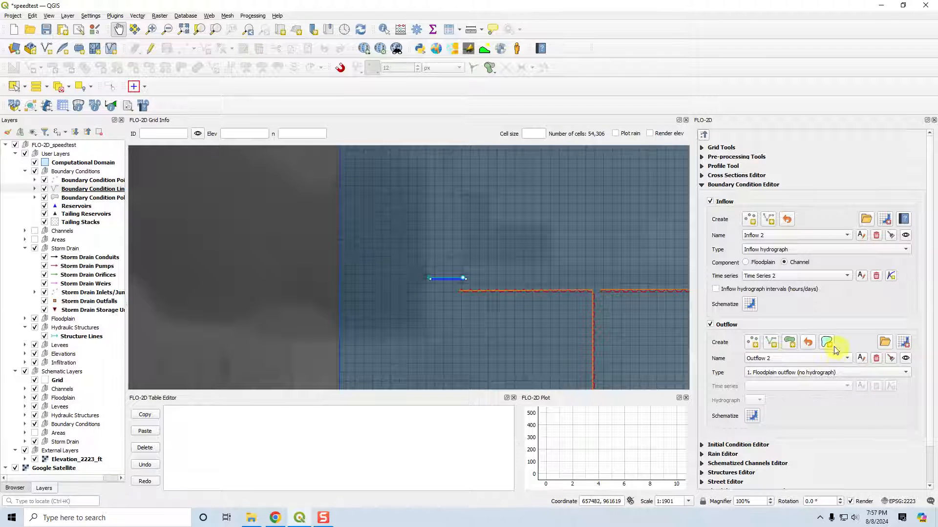
left_click(790, 342)
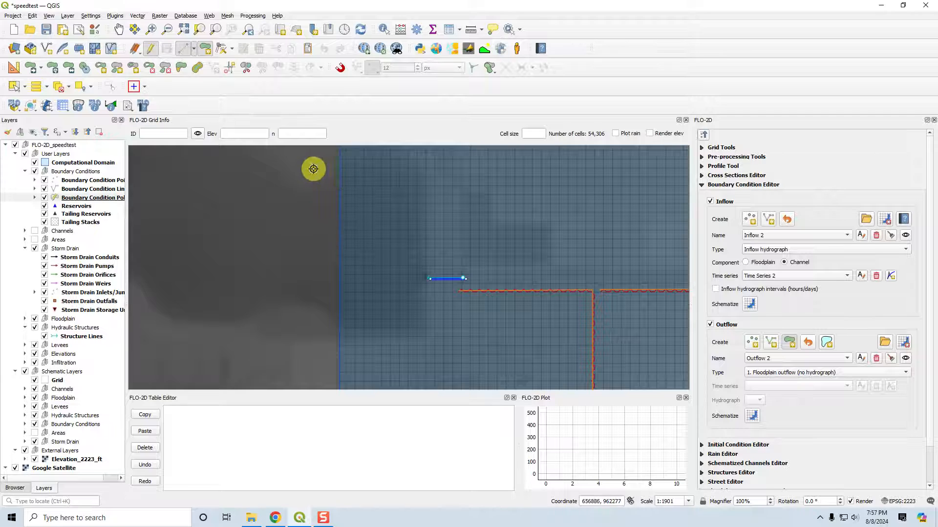
left_click(362, 167)
left_click(361, 351)
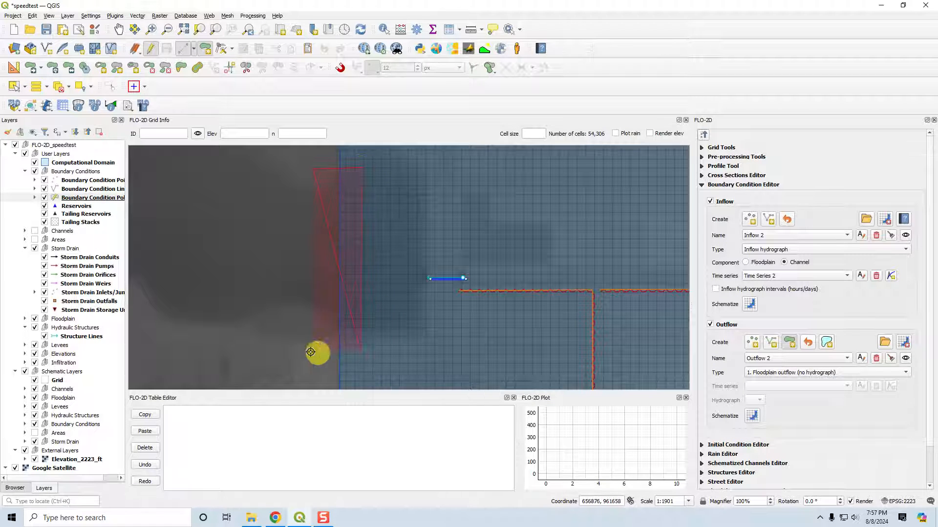
left_click(310, 351)
right_click(262, 271)
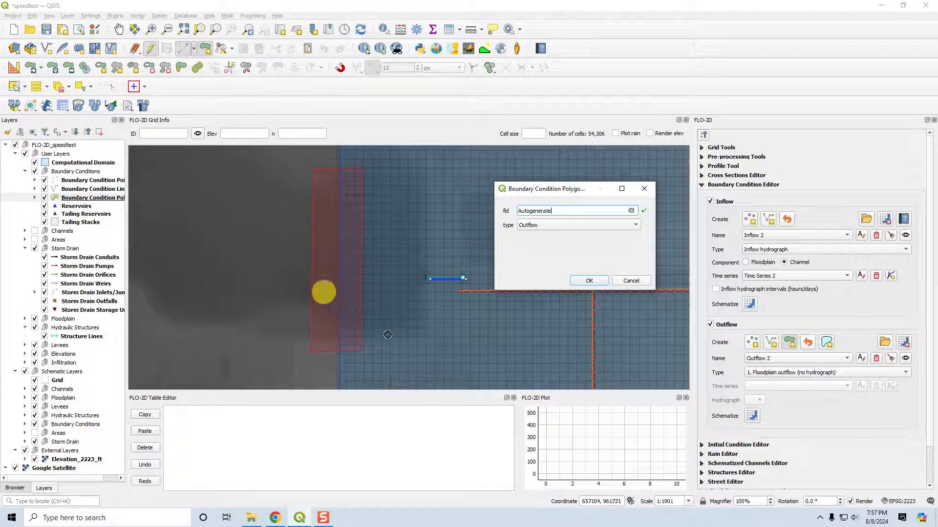
left_click(590, 281)
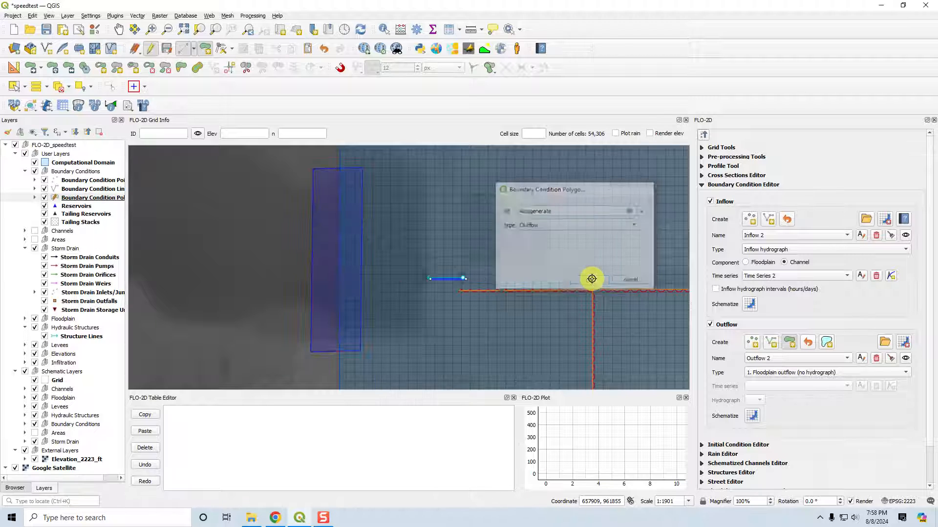
left_click(790, 343)
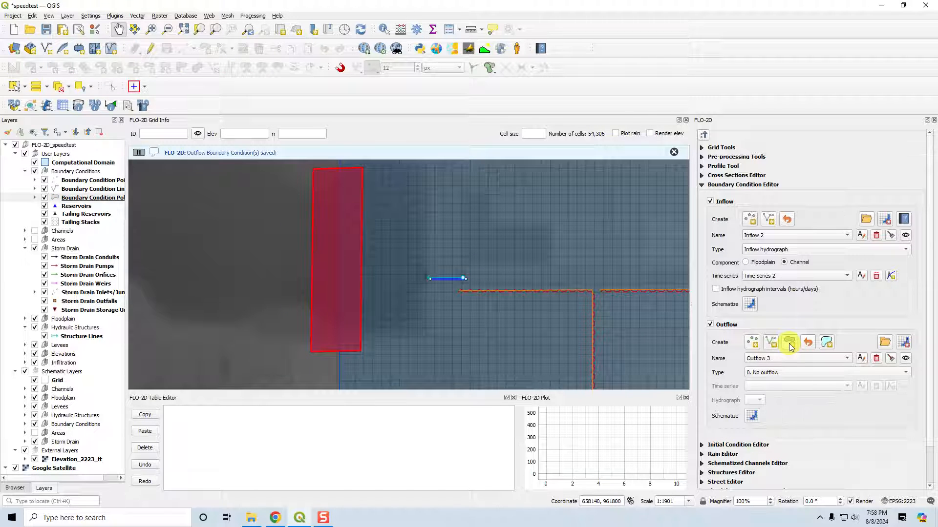
Step: Set the polygon outflow's type to Floodplain outflow (no hydrograph) and schematize the outflows
left_click(784, 370)
left_click(777, 383)
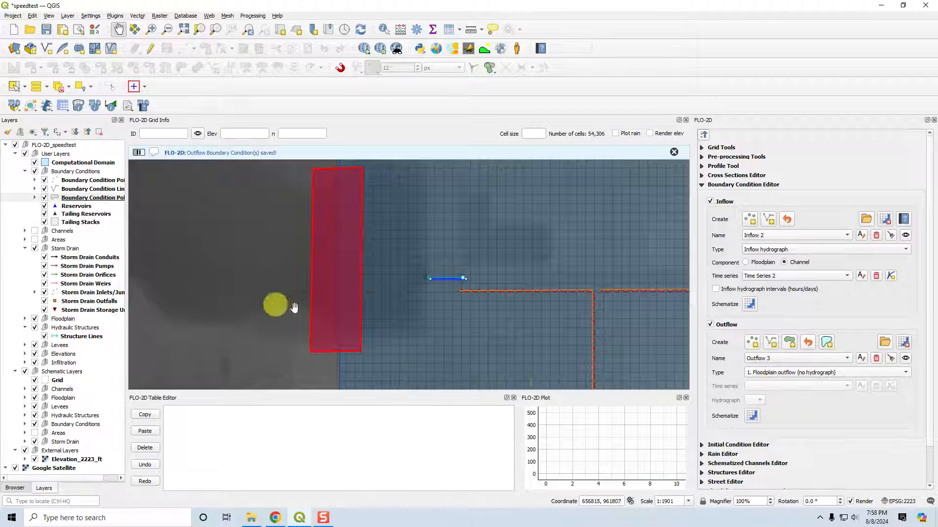
left_click(805, 374)
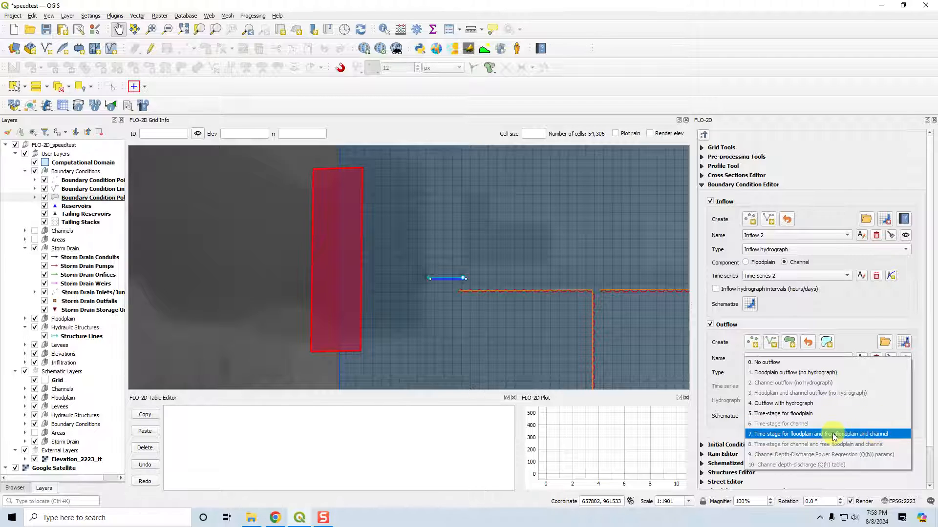
left_click(852, 325)
left_click(305, 220)
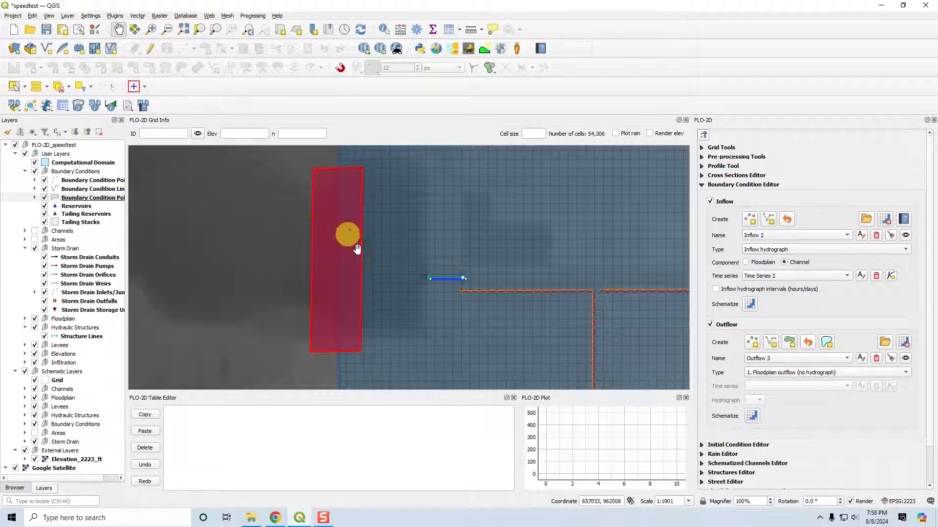
left_click(752, 418)
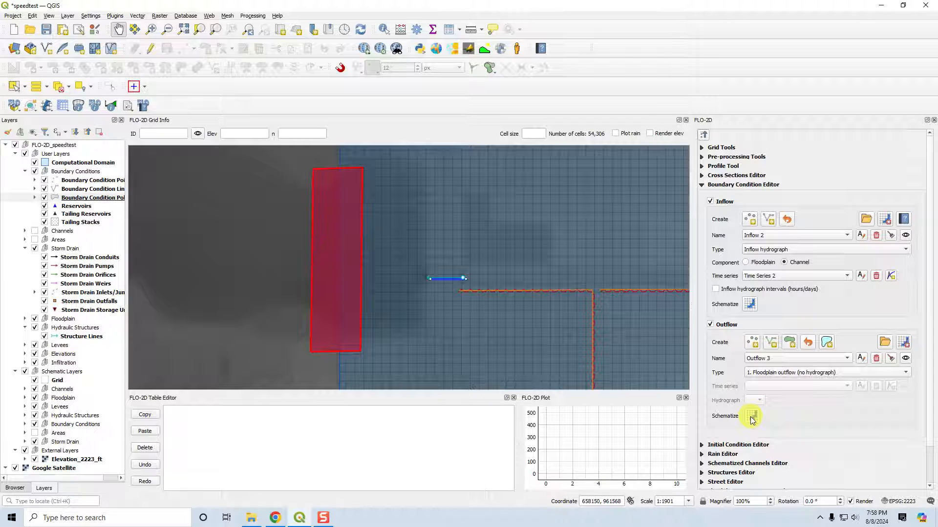
left_click(485, 267)
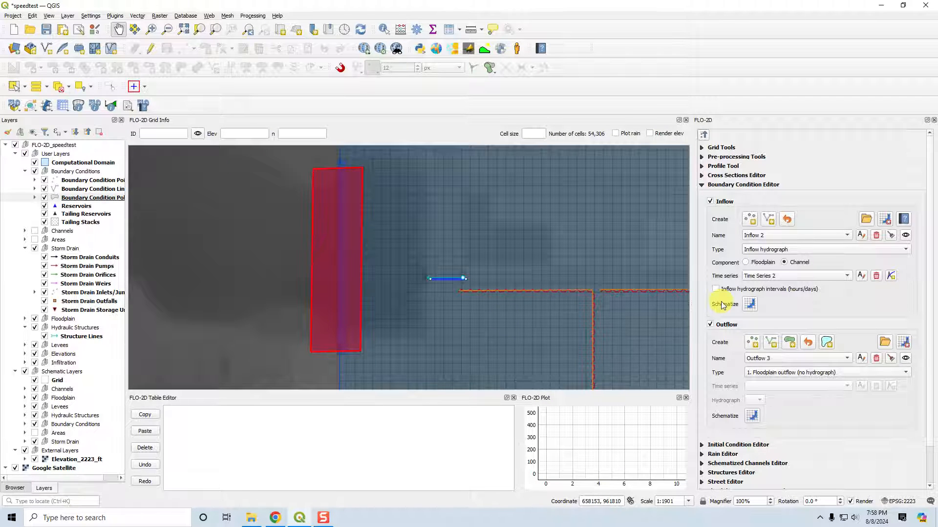
Step: Delete the Outflow 3 polygon boundary condition and accept the deletion
left_click(770, 359)
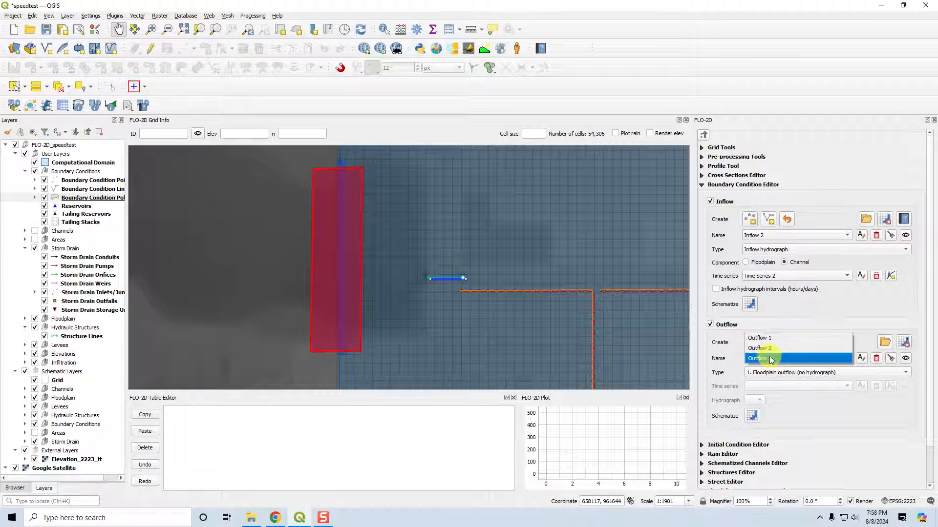
left_click(772, 360)
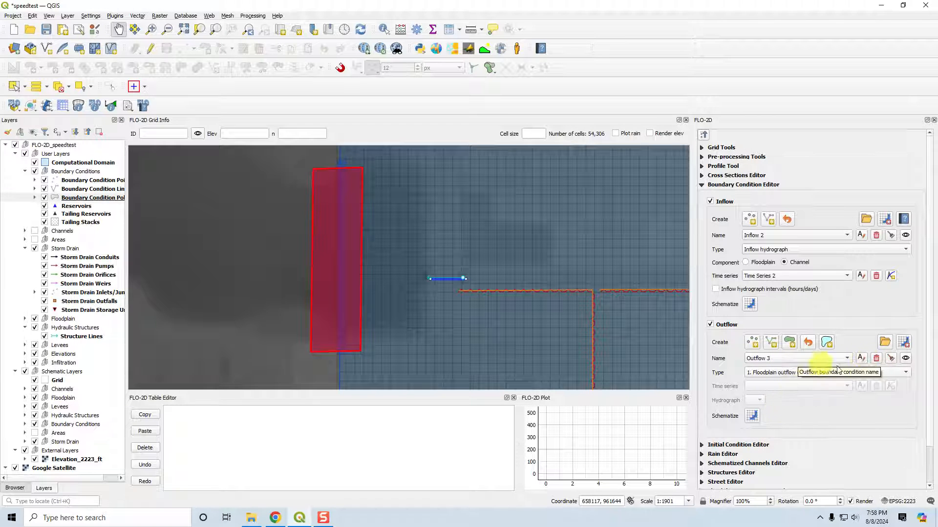
left_click(876, 360)
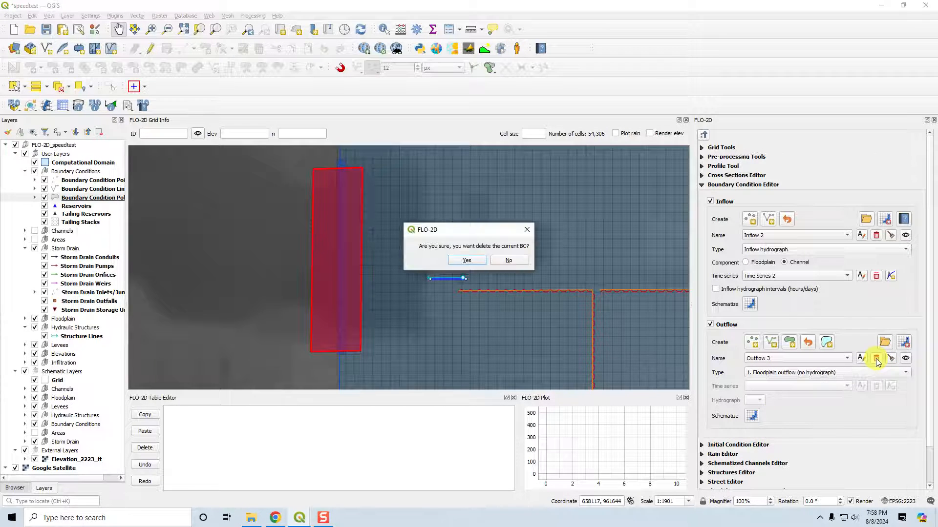
left_click(468, 260)
Step: Locate the Outflow 2 line on the grid's west edge and delete that boundary condition
left_click(764, 359)
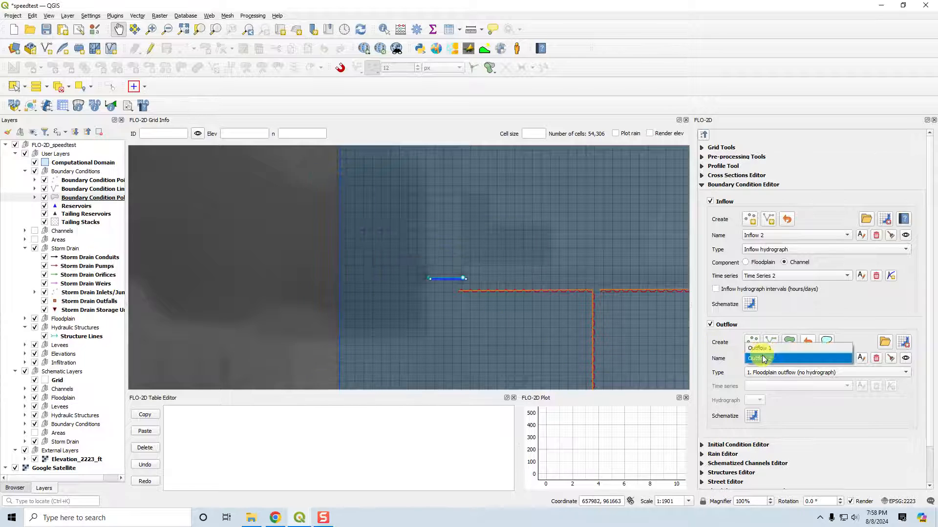
left_click(766, 359)
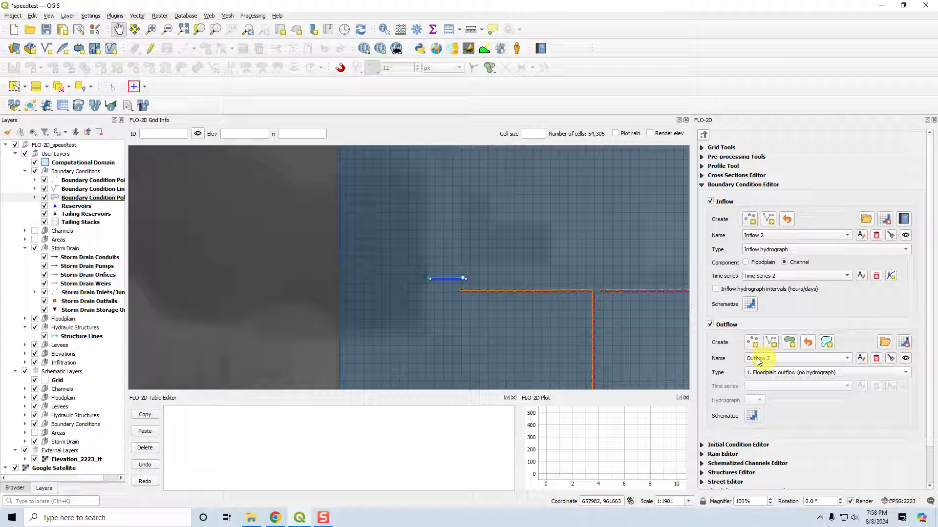
left_click(795, 365)
left_click(794, 361)
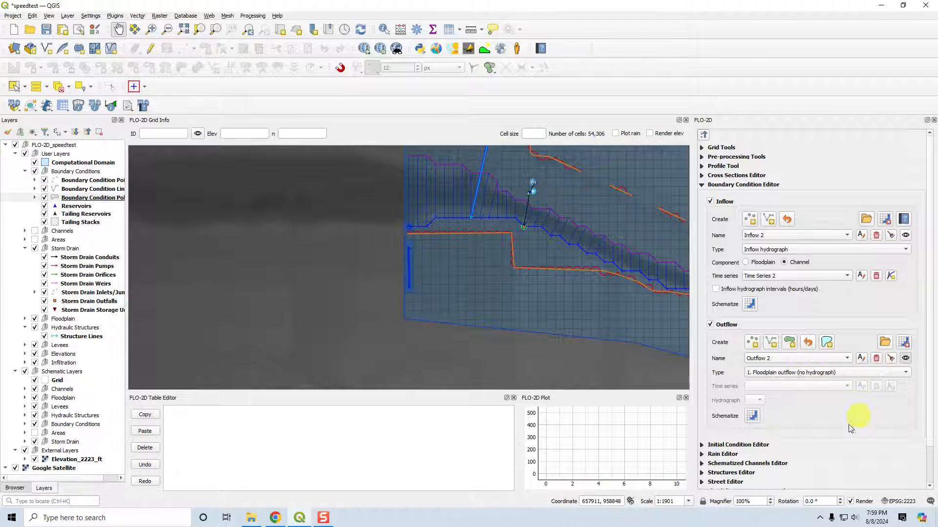
left_click(801, 358)
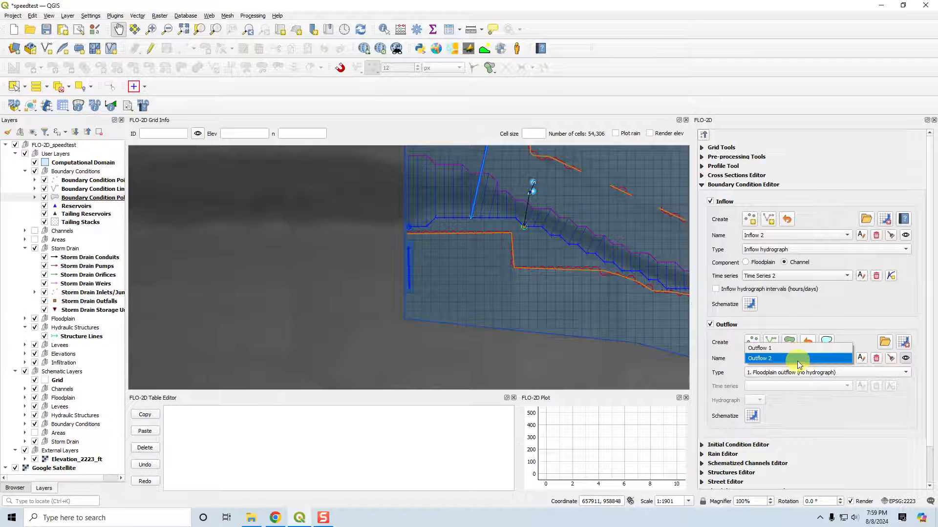
left_click(791, 362)
left_click(876, 359)
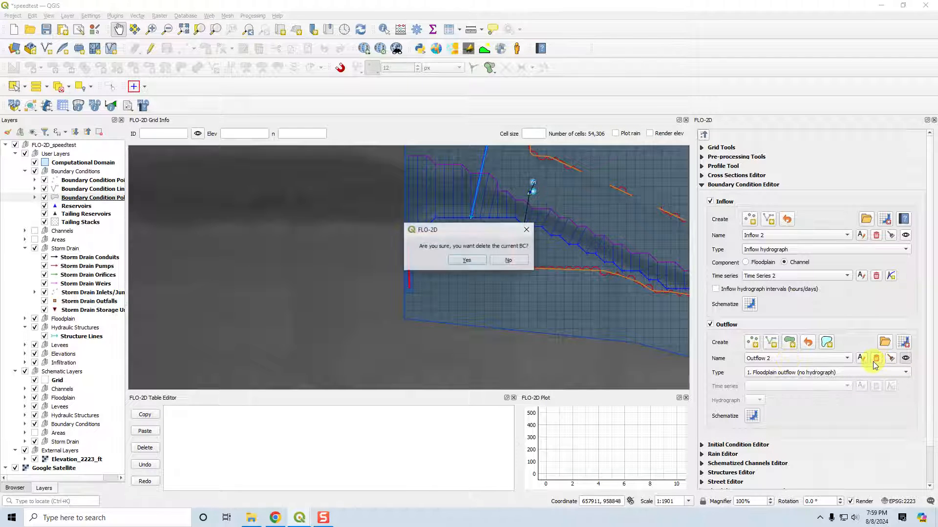
left_click(467, 258)
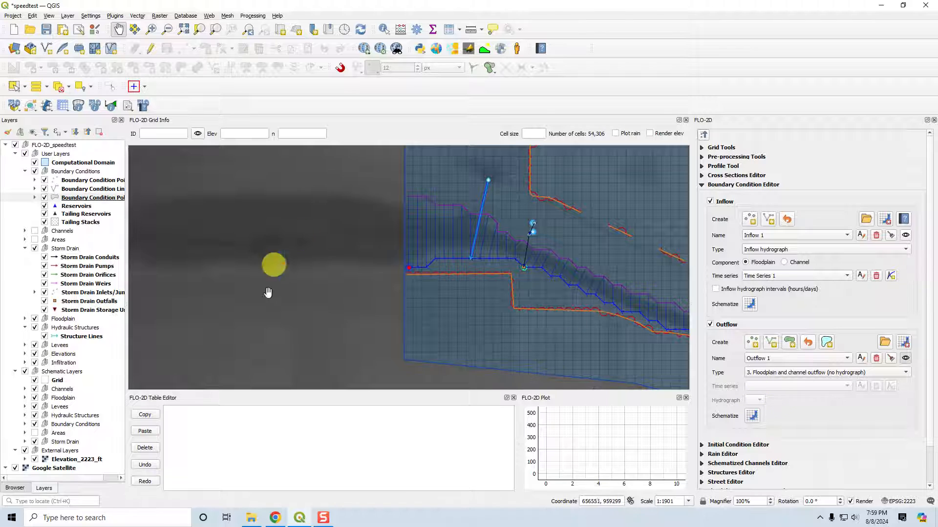
Step: Create a normal depth outflow boundary on every grid element along the outer edge of the computational domain
scroll(407, 322, "down", 1)
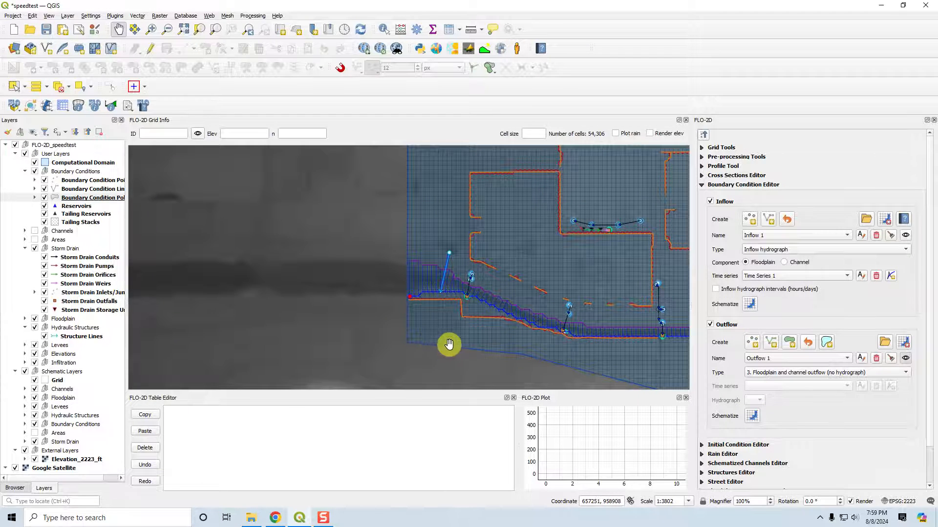
left_click(827, 343)
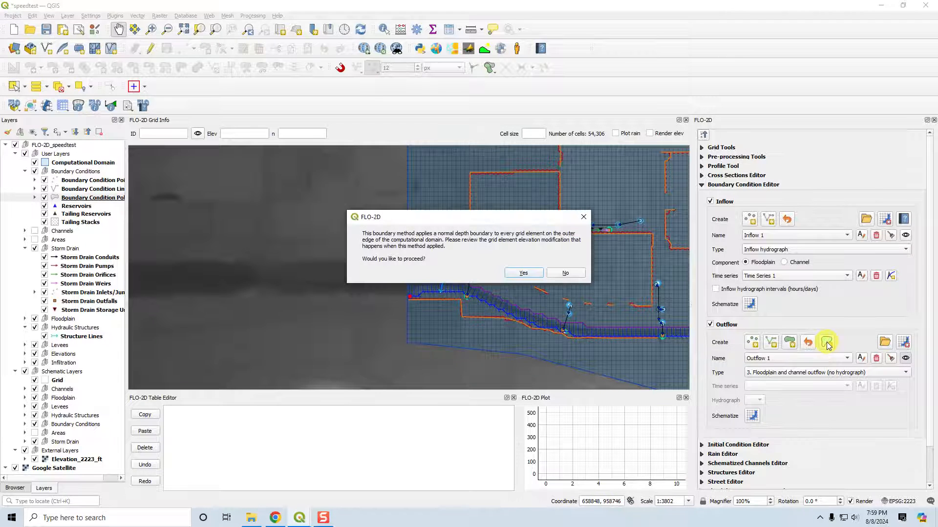
left_click(524, 272)
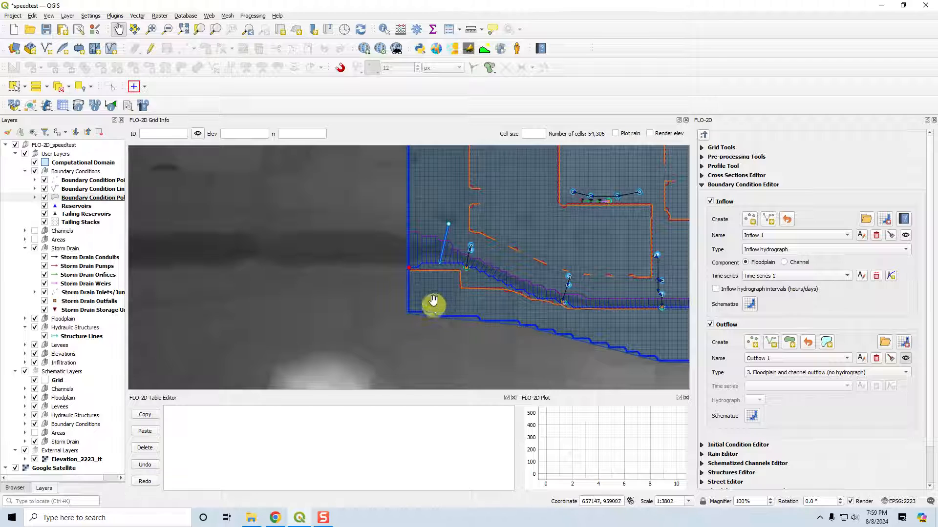
Step: Examine the outflow boundary line around the computational domain, from the channel outlet to the northern edge
scroll(423, 251, "up", 1)
left_click_drag(424, 251, 400, 251)
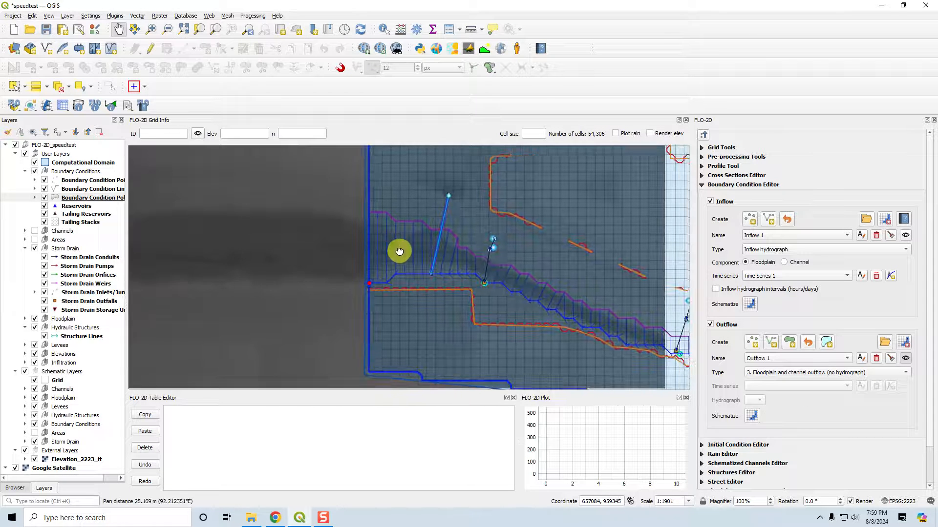
scroll(355, 300, "down", 3)
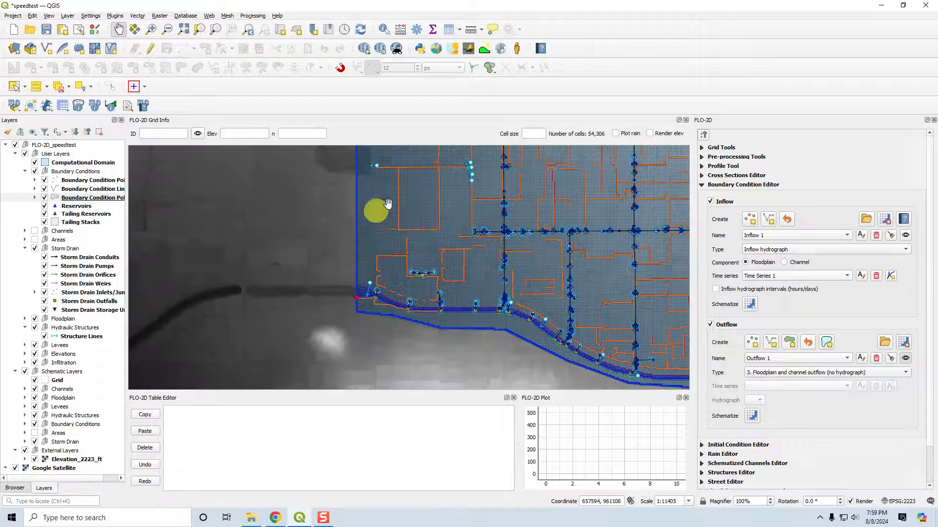
left_click_drag(388, 202, 212, 282)
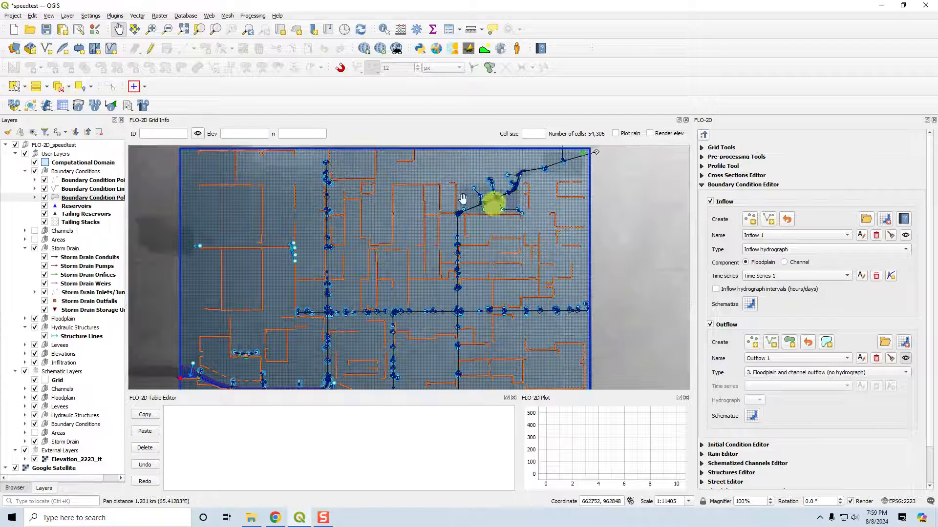
left_click_drag(492, 204, 534, 265)
left_click_drag(367, 216, 433, 239)
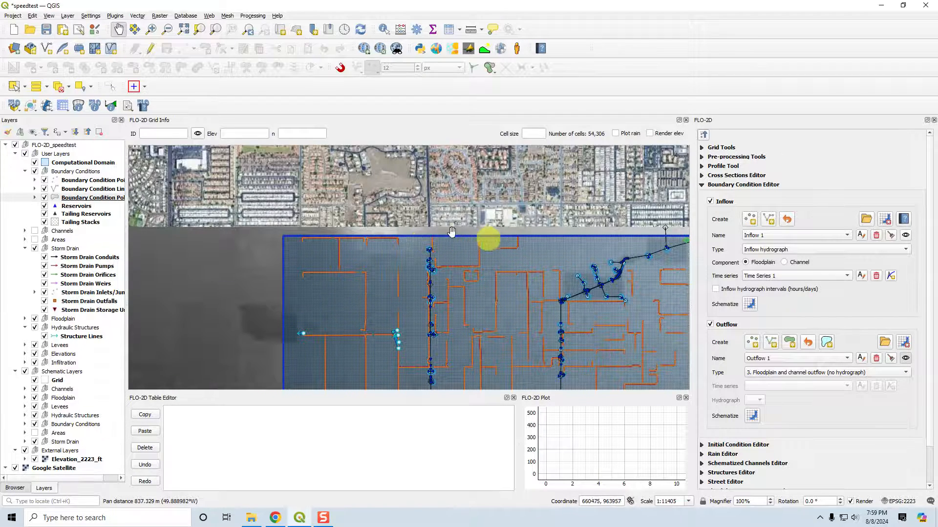
scroll(471, 236, "up", 2)
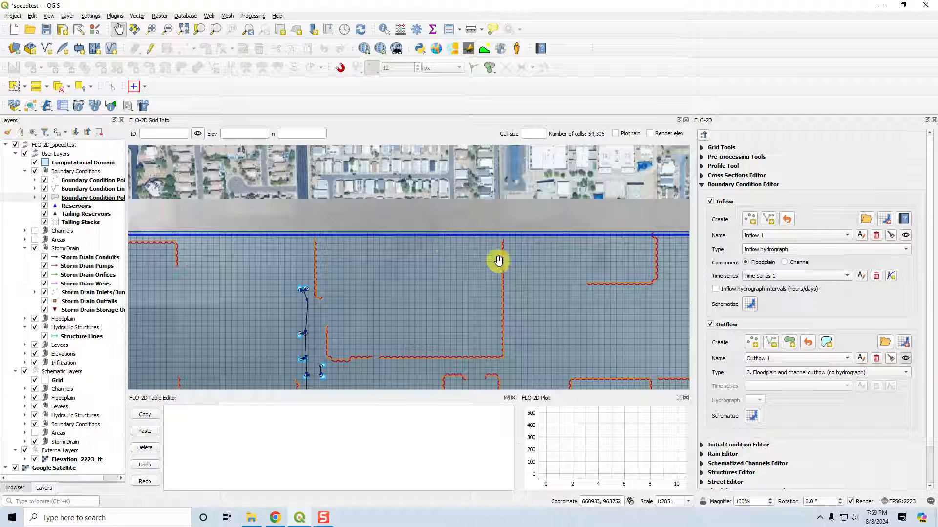
scroll(469, 273, "down", 2)
Step: Make the Boundary Condition Lines layer editable and split the whole-boundary outflow line near the channel outlet on the west edge
left_click_drag(451, 335, 496, 228)
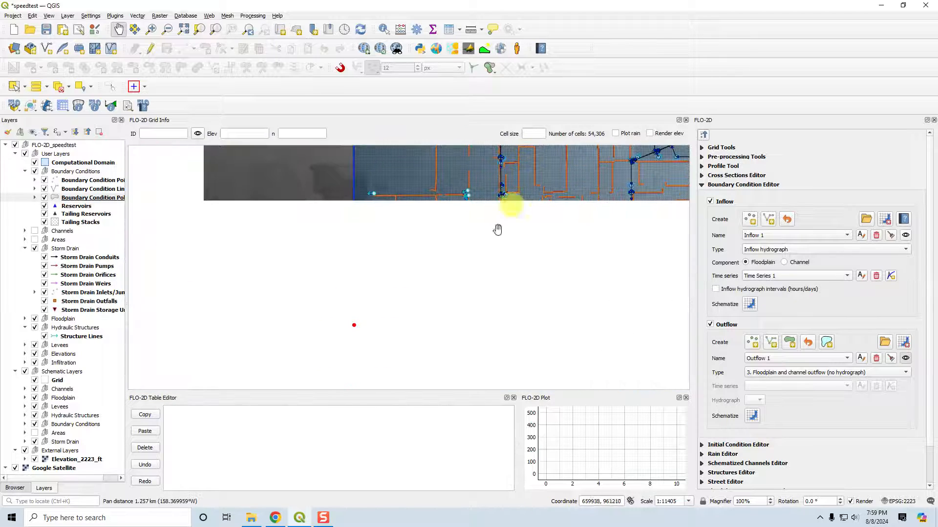
scroll(496, 228, "up", 1)
scroll(352, 323, "up", 2)
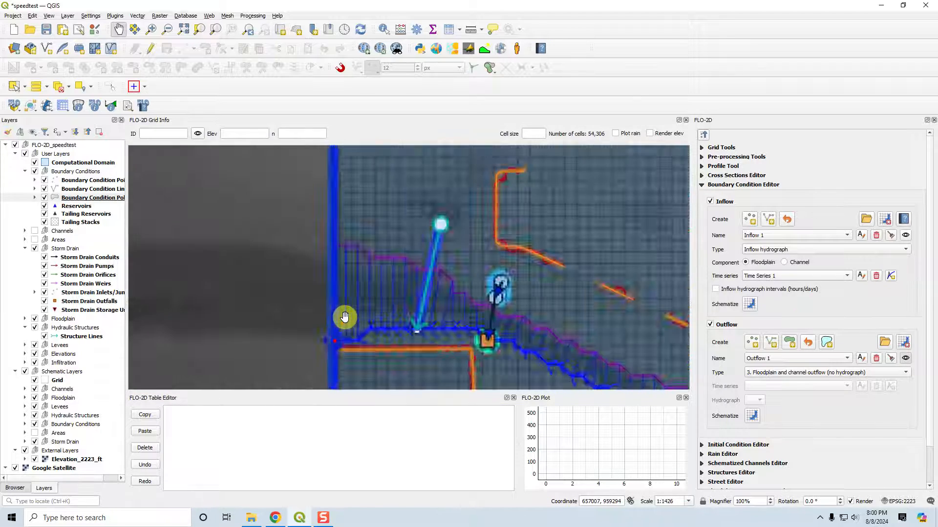
left_click_drag(342, 318, 335, 291)
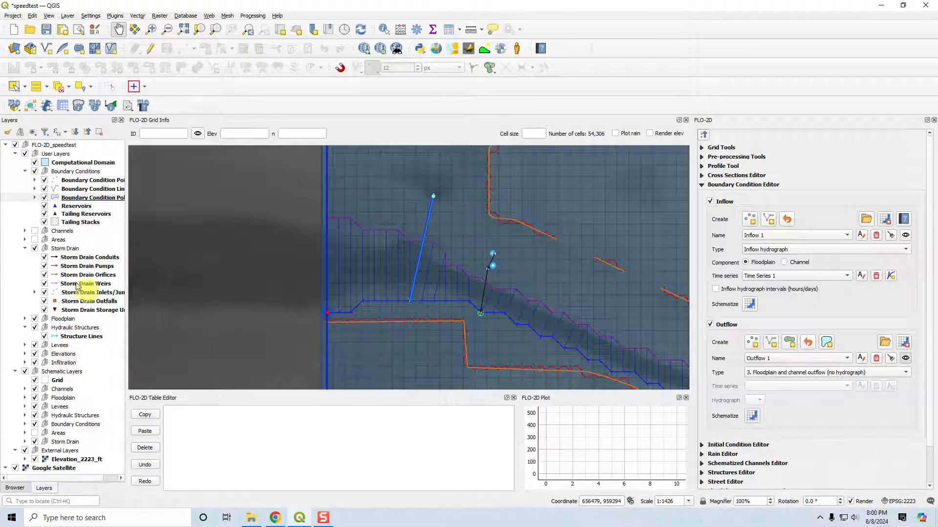
left_click(75, 192)
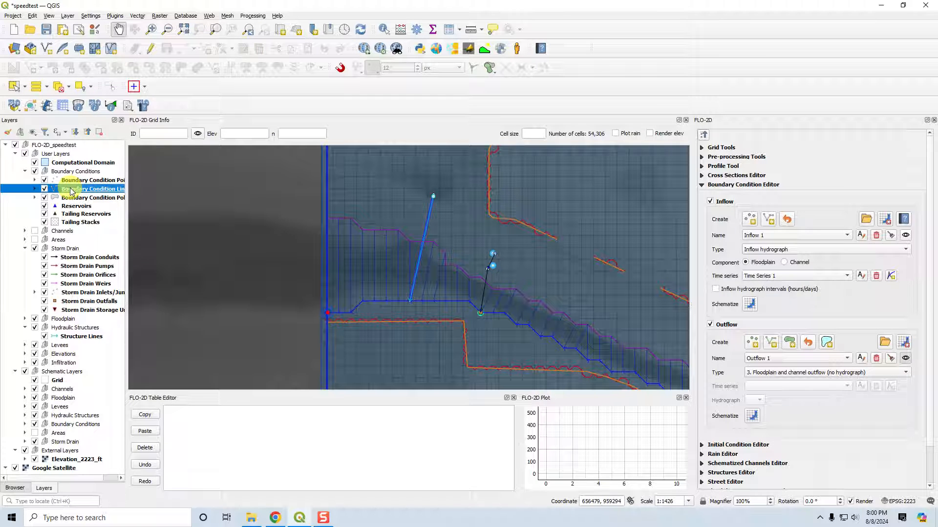
left_click(148, 50)
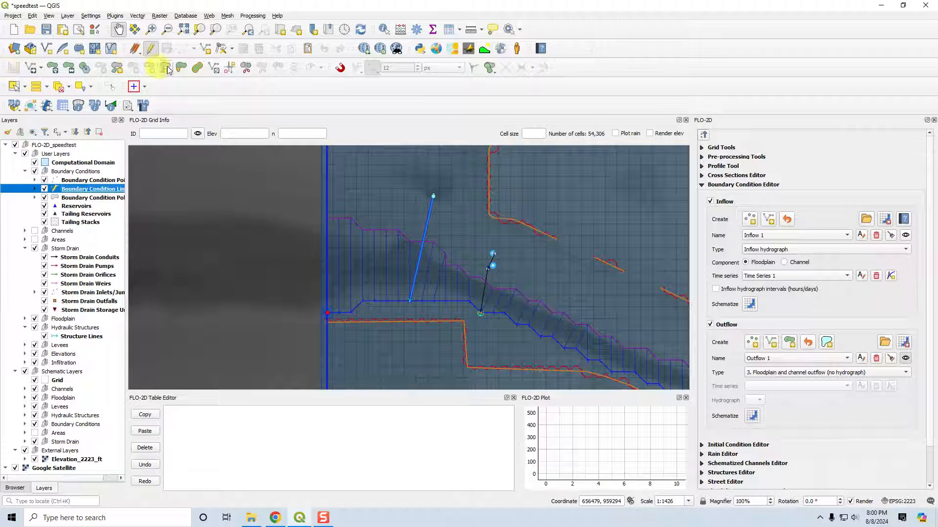
right_click(252, 74)
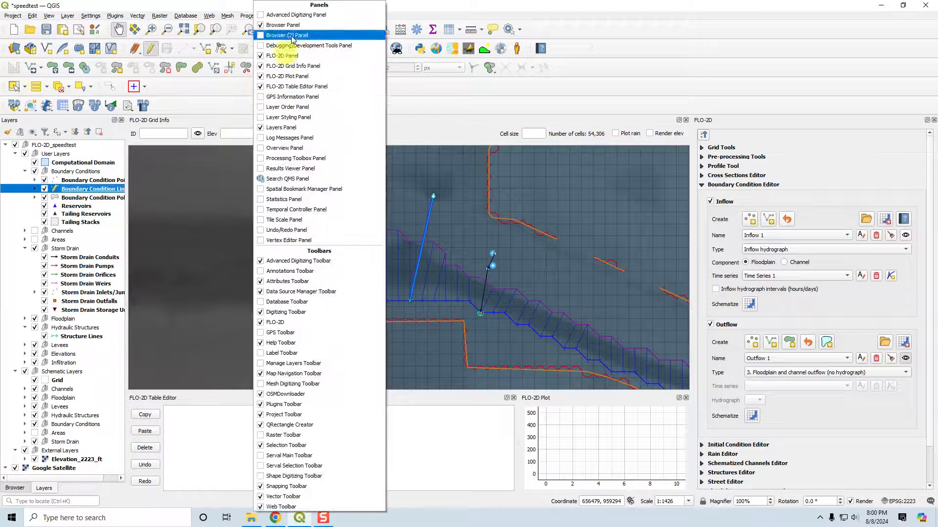
left_click(231, 99)
left_click(246, 72)
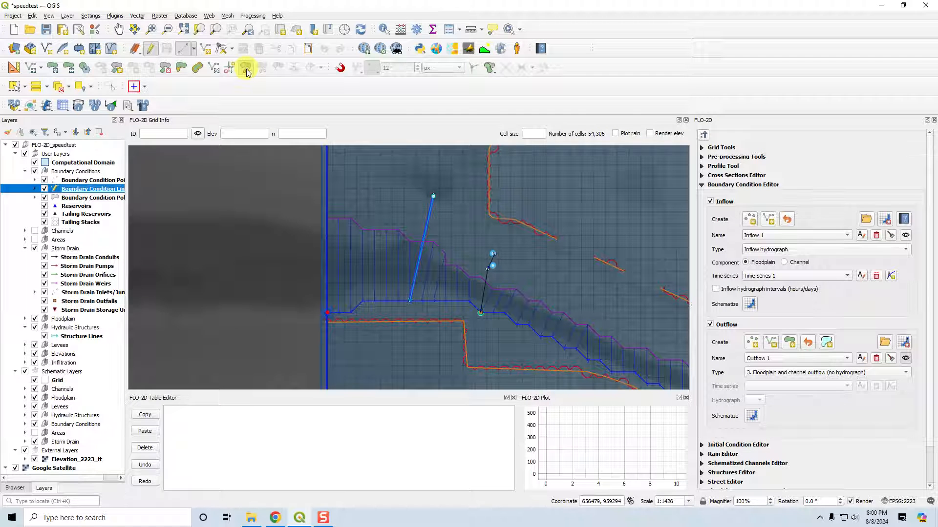
scroll(304, 234, "up", 1)
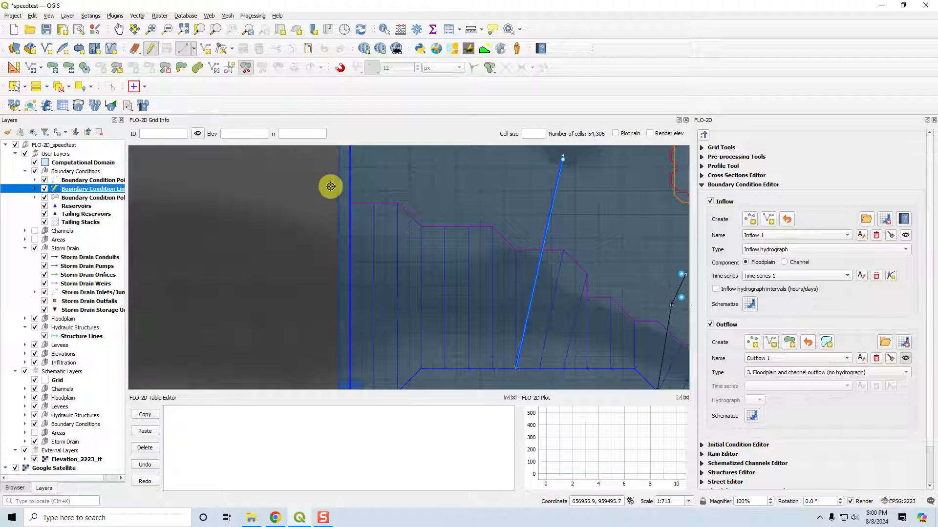
left_click(331, 186)
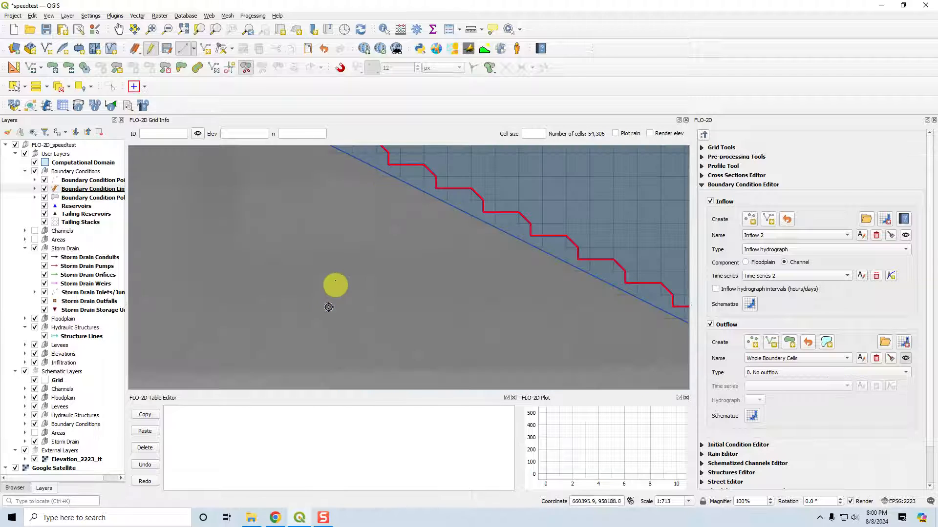
Step: Select the split-off boundary line segment that crosses the channel outlet on the grid's west edge
left_click(905, 359)
left_click_drag(214, 247, 204, 222)
scroll(203, 222, "up", 3)
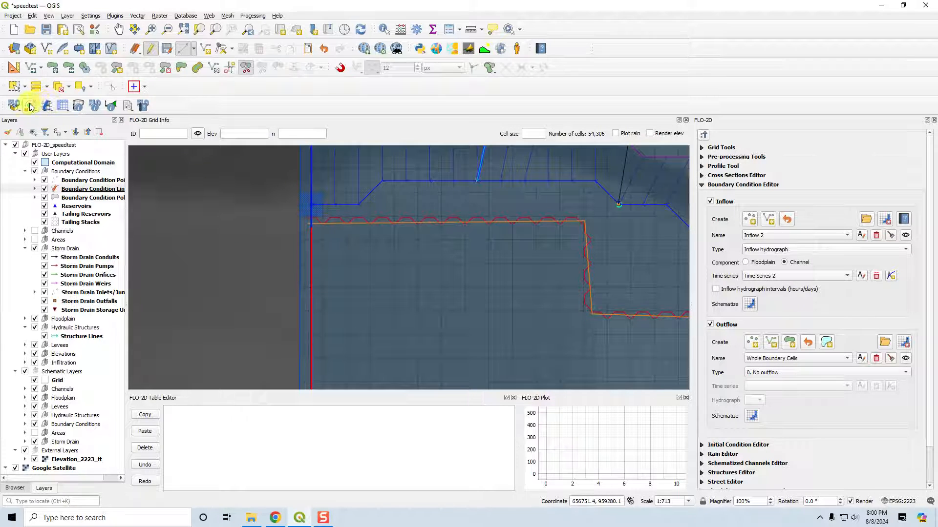
left_click(21, 89)
left_click(311, 176)
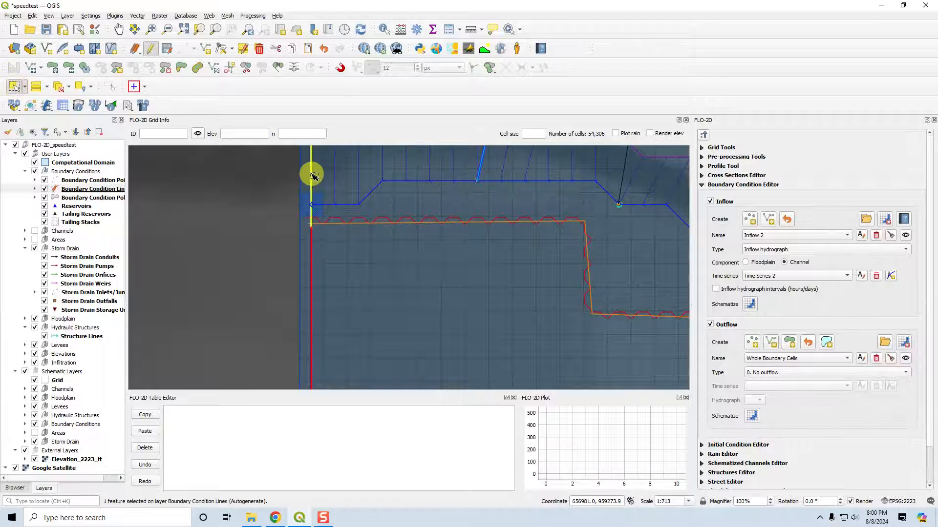
Step: Delete the selected boundary condition line segment crossing the channel, save the layer edits and stop editing
key("Delete")
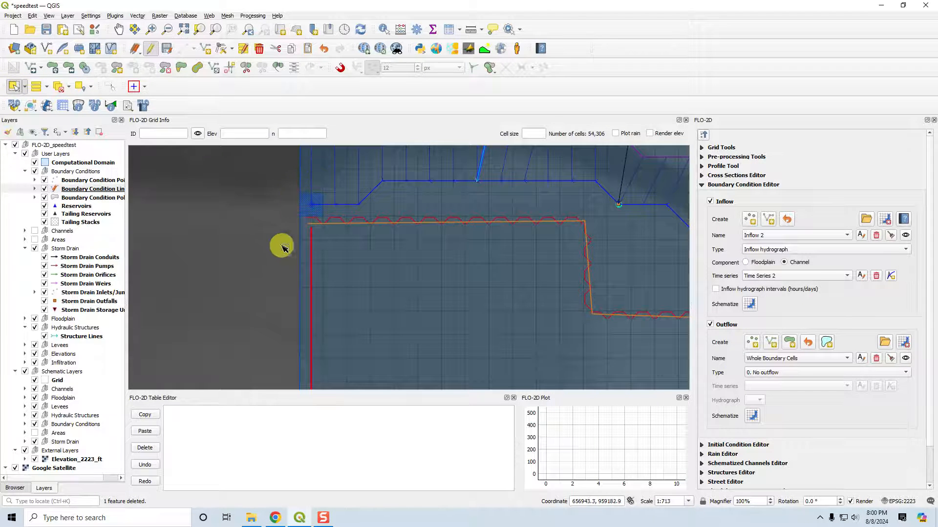
scroll(282, 248, "down", 2)
left_click_drag(275, 219, 271, 238)
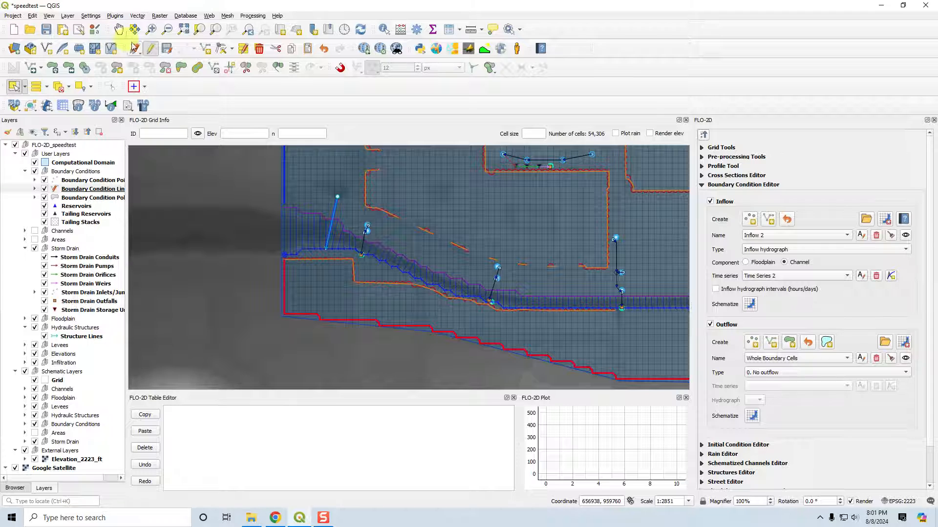
left_click(168, 52)
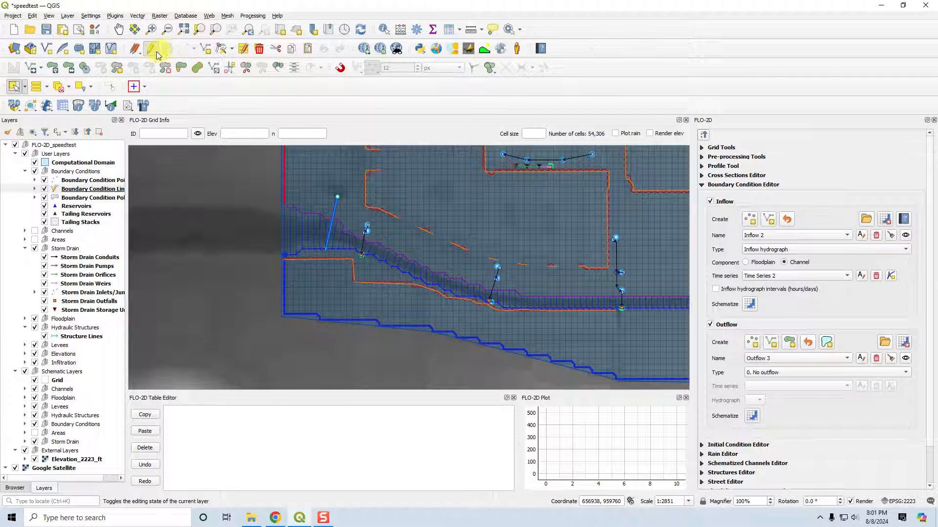
left_click(150, 48)
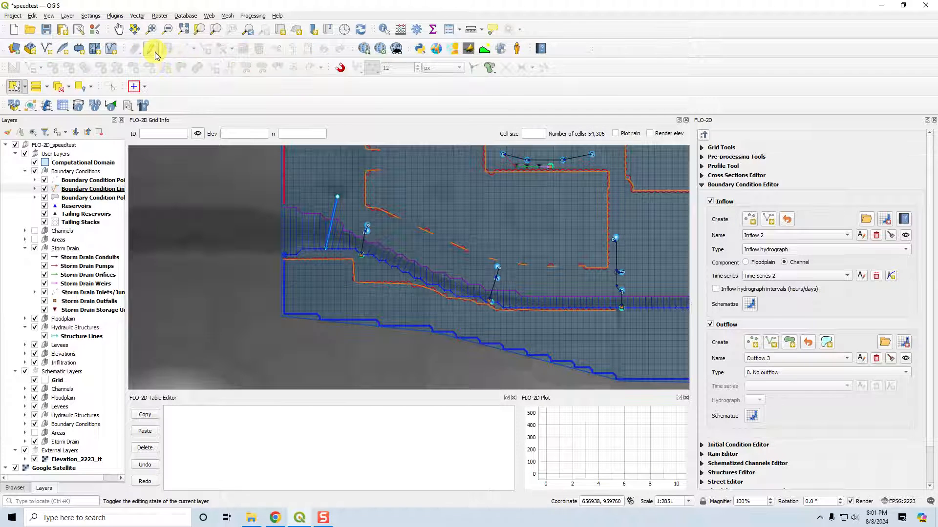
Step: Set the outflow type of Whole Boundary Cells to 1. Floodplain outflow (no hydrograph)
left_click(786, 361)
left_click(787, 347)
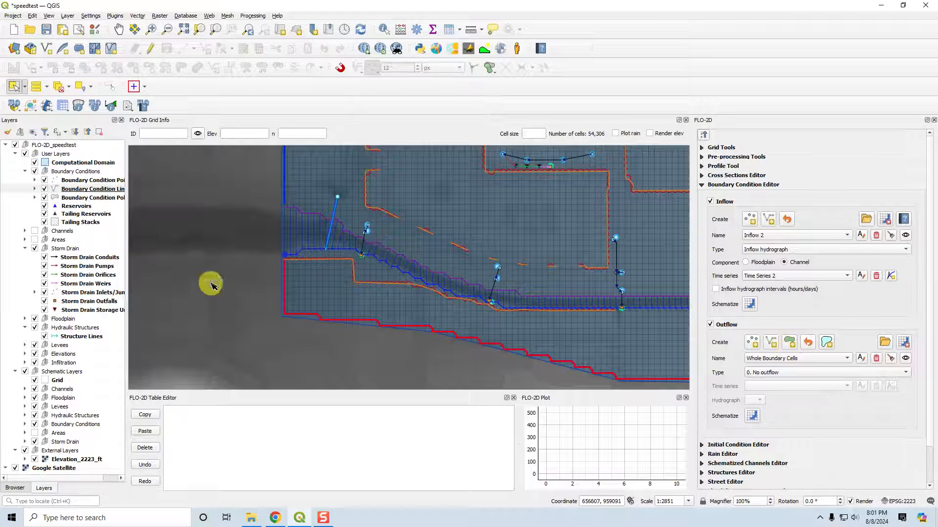
left_click(777, 373)
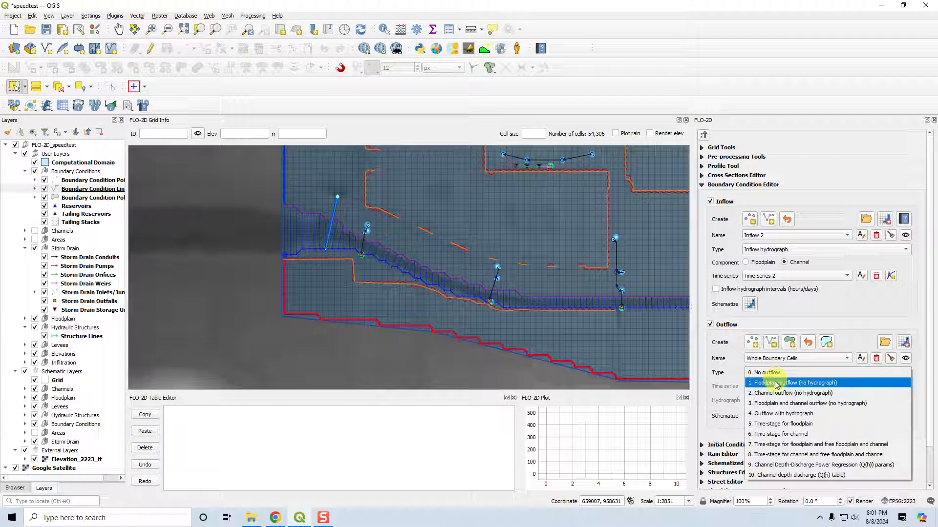
left_click(776, 384)
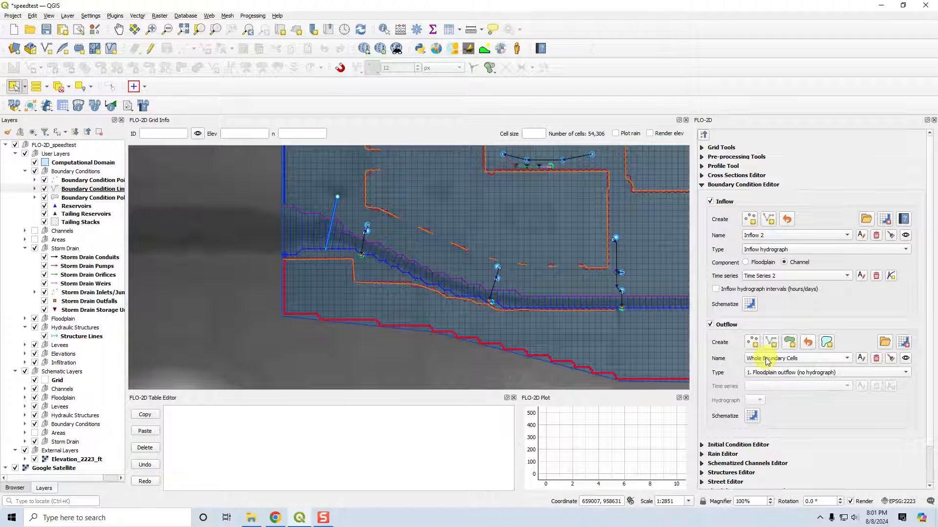
Step: Set the type of Outflow 3, along the domain's southern edge, to 1. Floodplain outflow (no hydrograph)
left_click(768, 361)
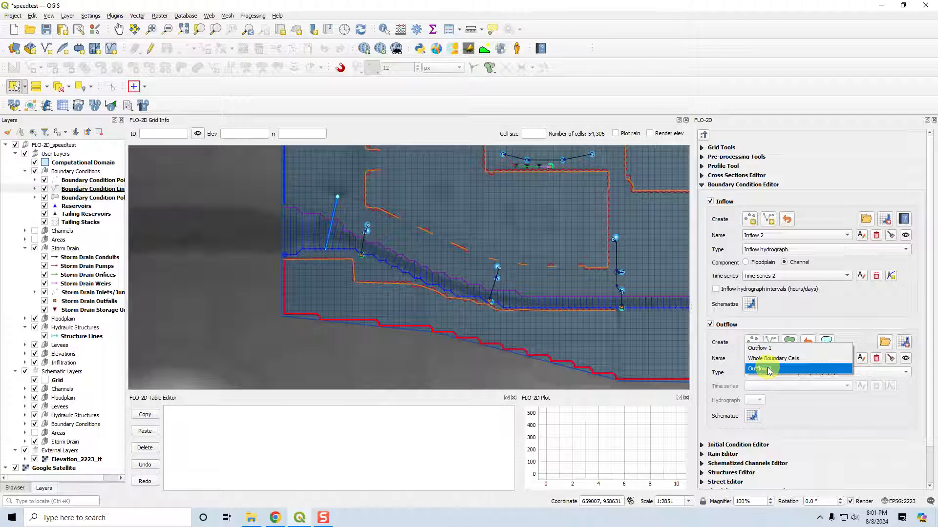
left_click(768, 370)
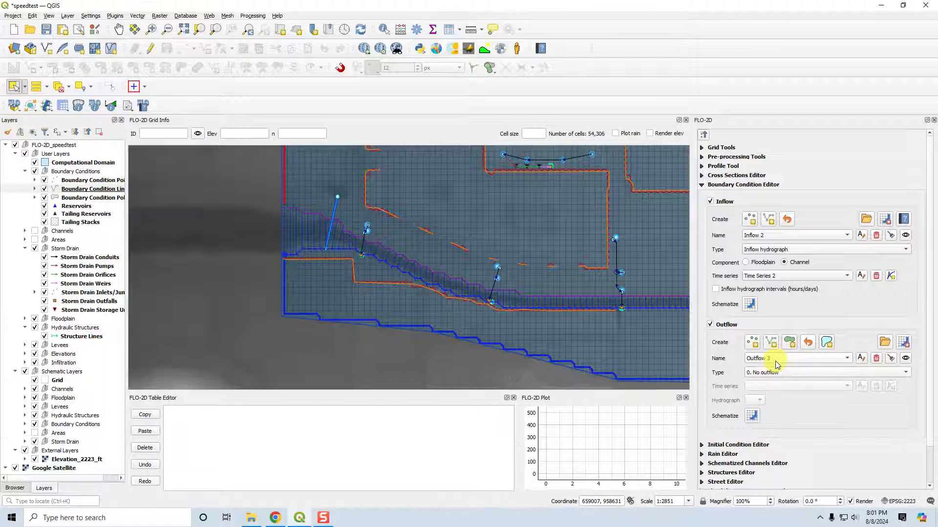
scroll(136, 300, "down", 2)
left_click_drag(152, 224, 196, 198)
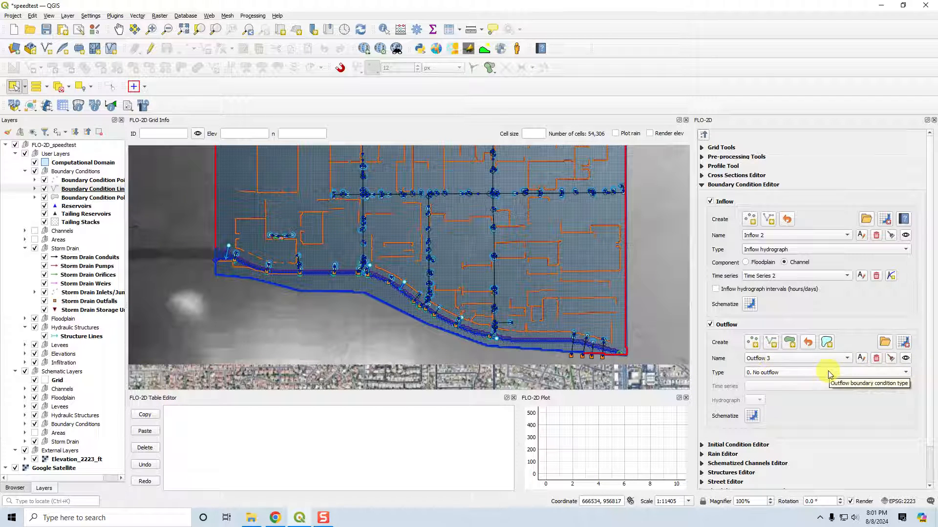
left_click(791, 373)
left_click(789, 383)
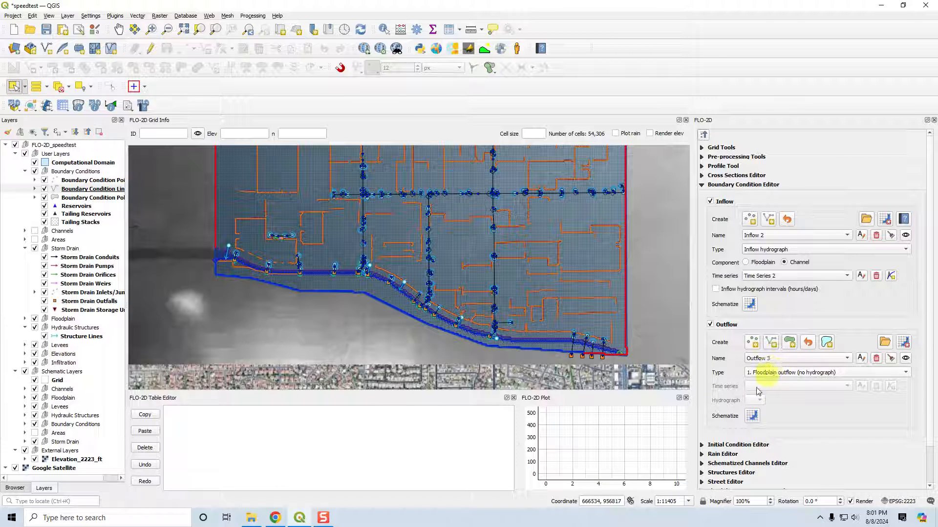
Step: Schematize the outflow boundary conditions, overwriting the grid cells already defined
left_click(752, 415)
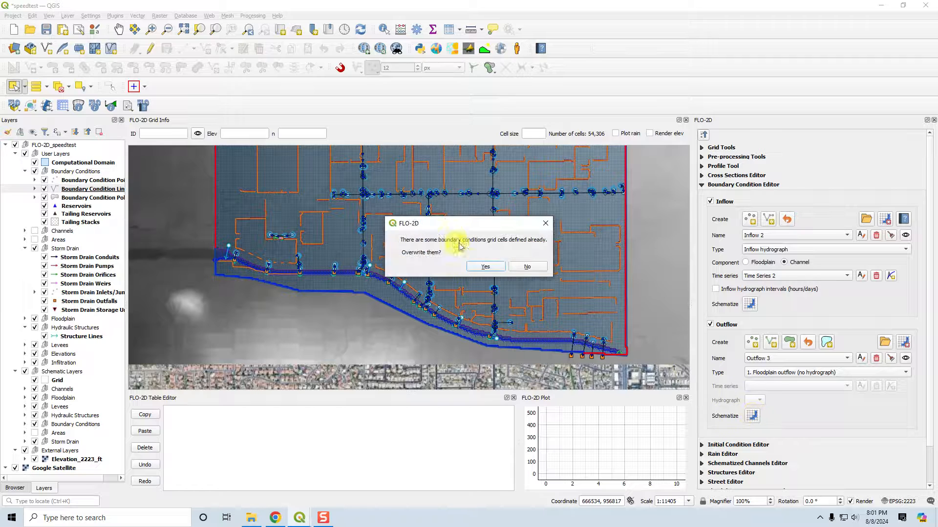
left_click(483, 268)
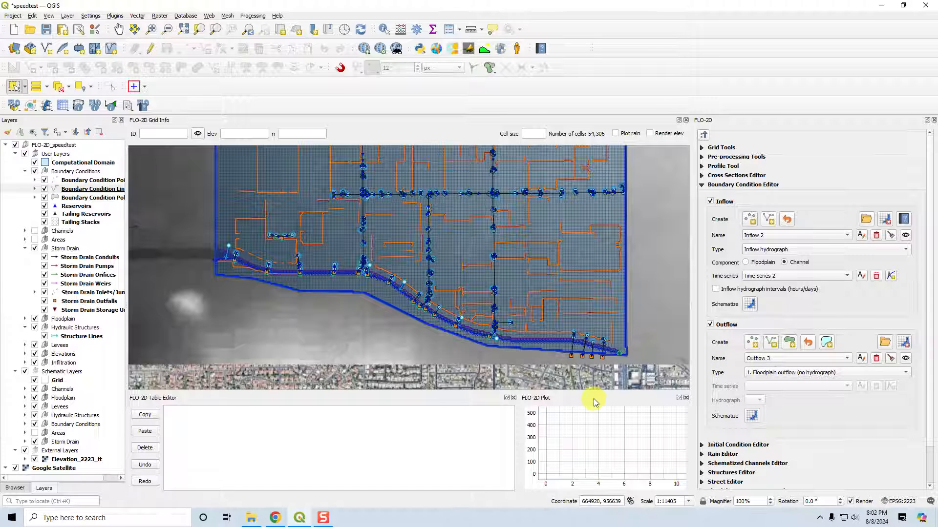
scroll(409, 351, "down", 1)
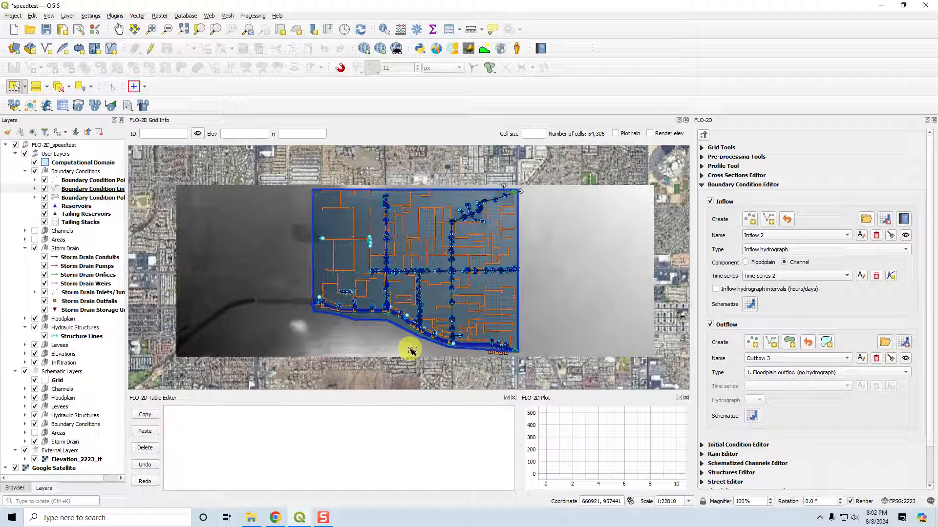
Step: Hide the Elevation_2223_ft layer and fit the map view to the Computational Domain layer
left_click(35, 460)
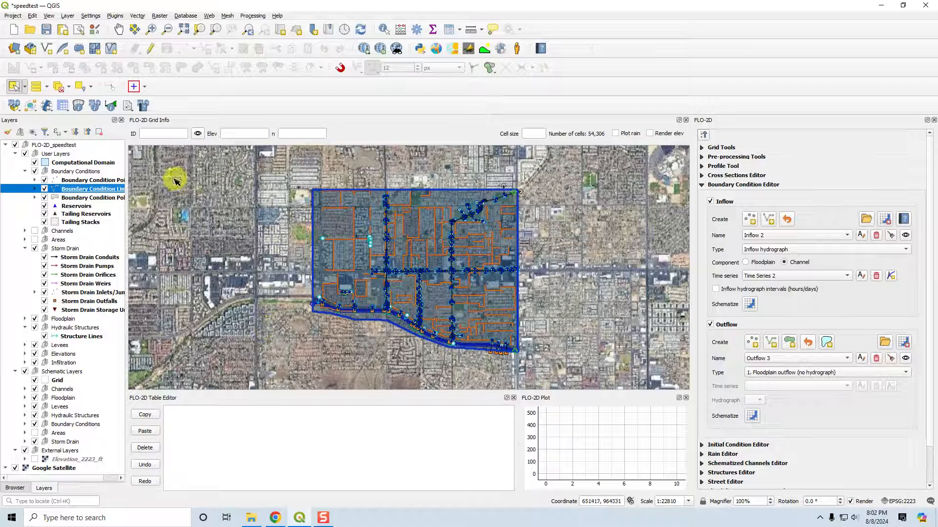
left_click(71, 162)
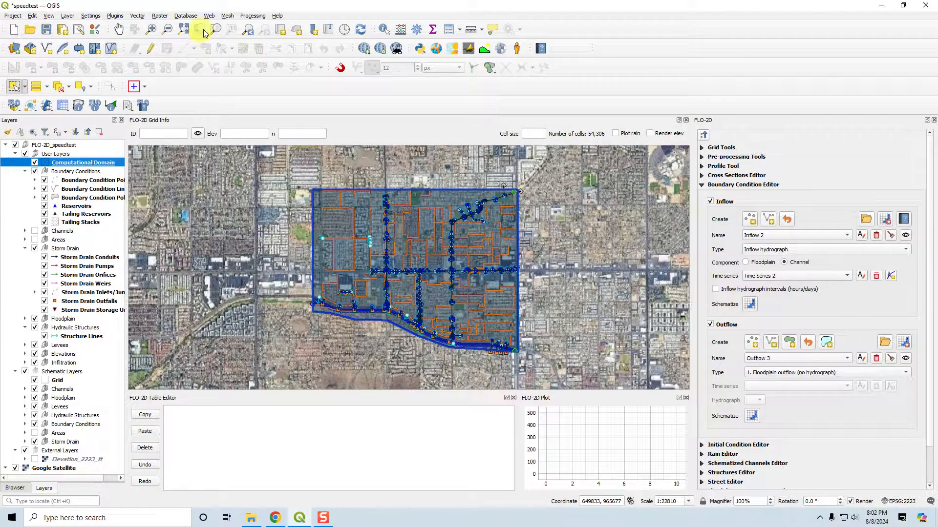
left_click(203, 32)
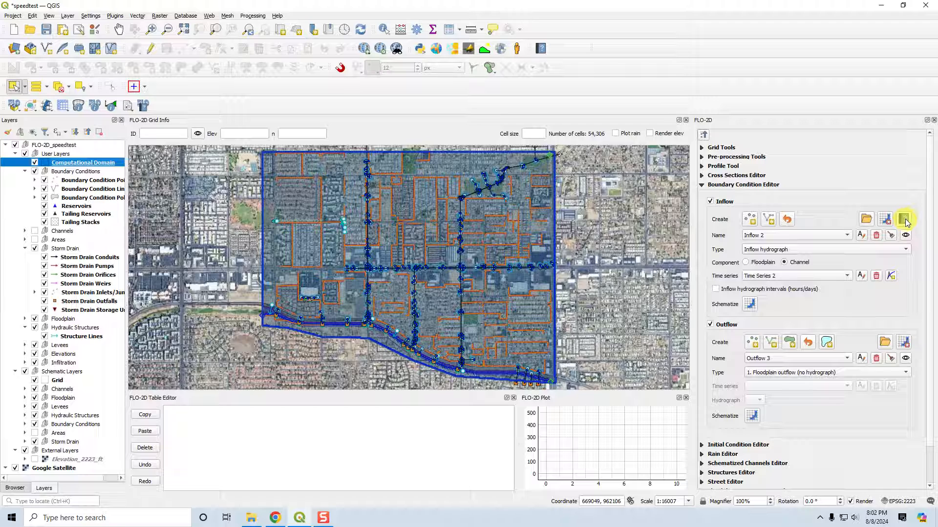
Step: Expand the Storm Drain Editor in place of the Boundary Condition Editor and review its online help overview
left_click(701, 184)
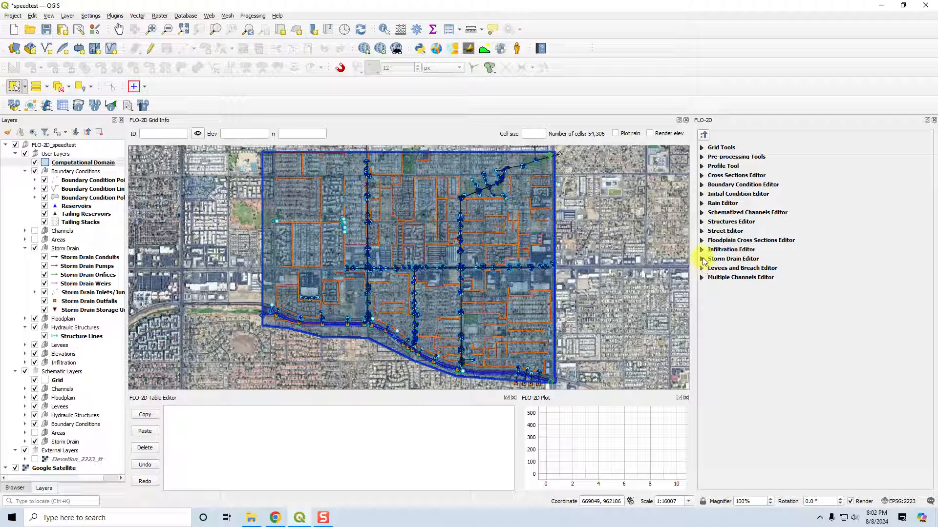
left_click(702, 260)
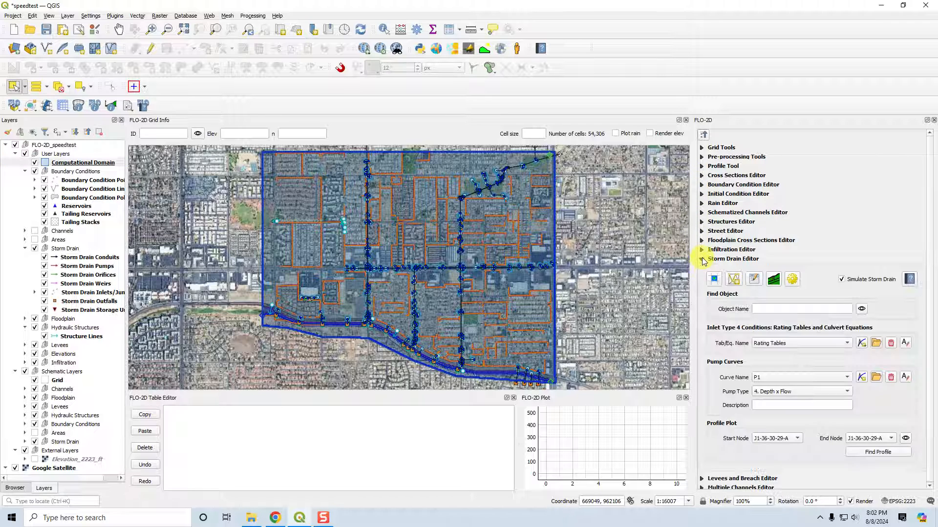
left_click(911, 286)
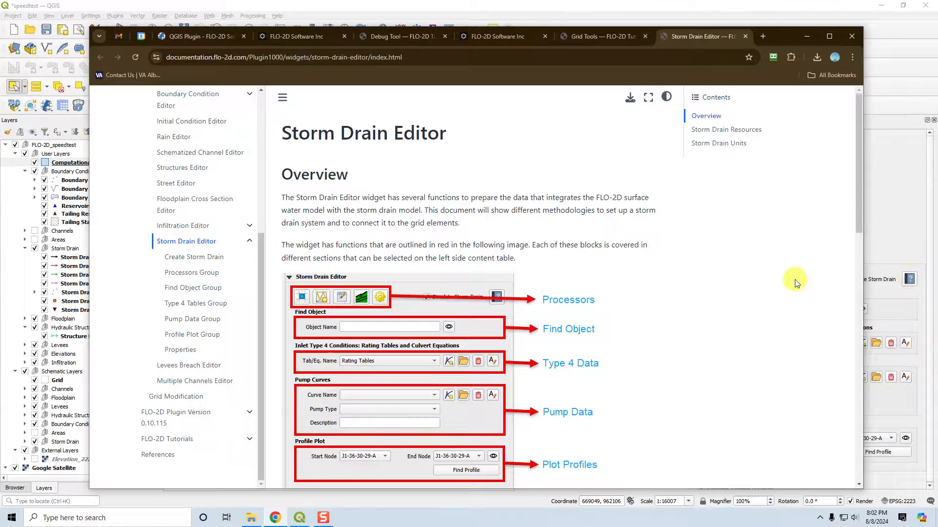
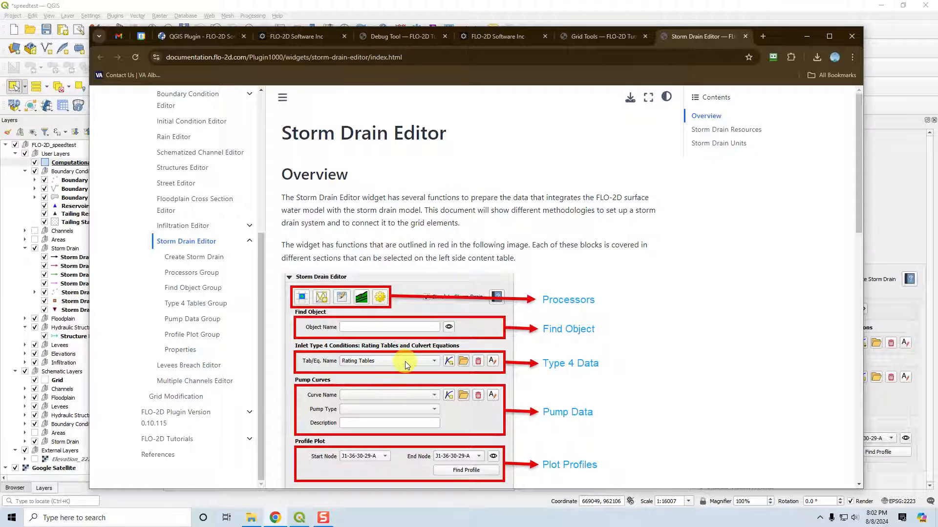
left_click(807, 36)
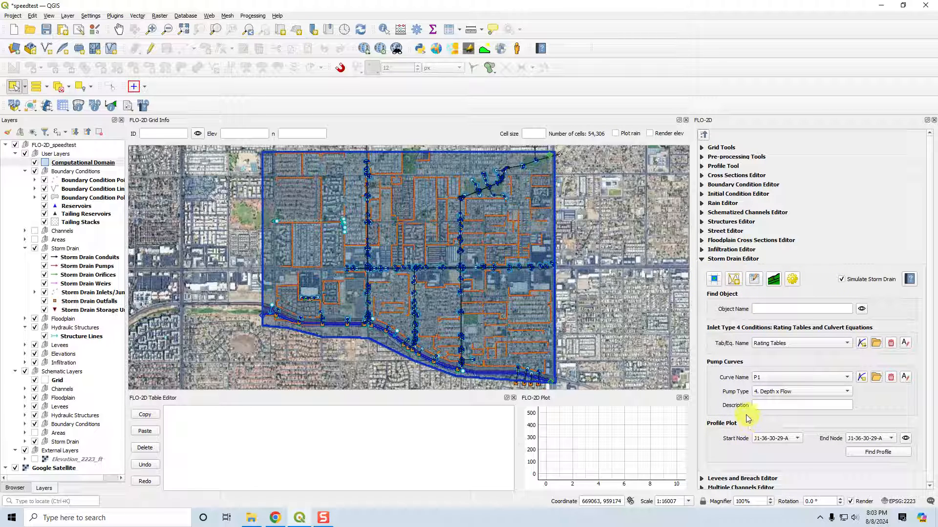
Step: Examine the storm drain component field selection from hydraulic layers, cancel it and dismiss the warning messages
left_click(734, 281)
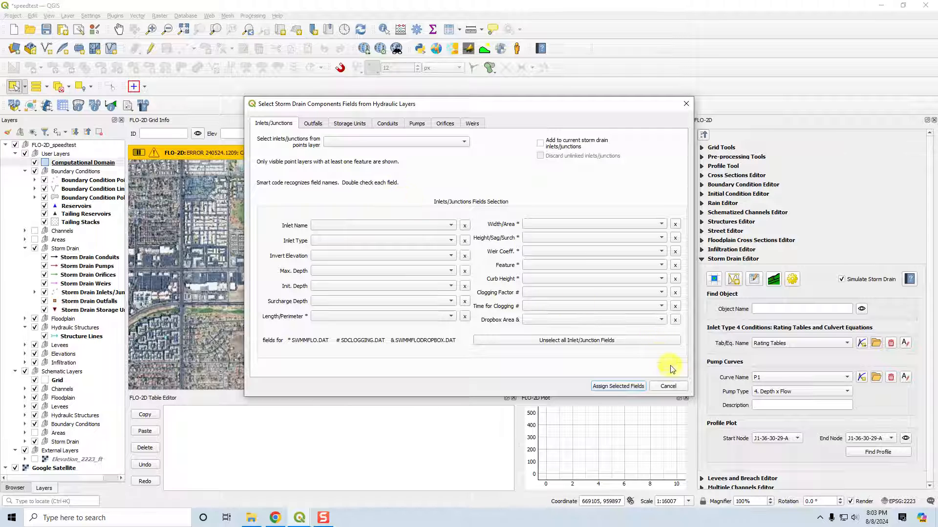
left_click(667, 386)
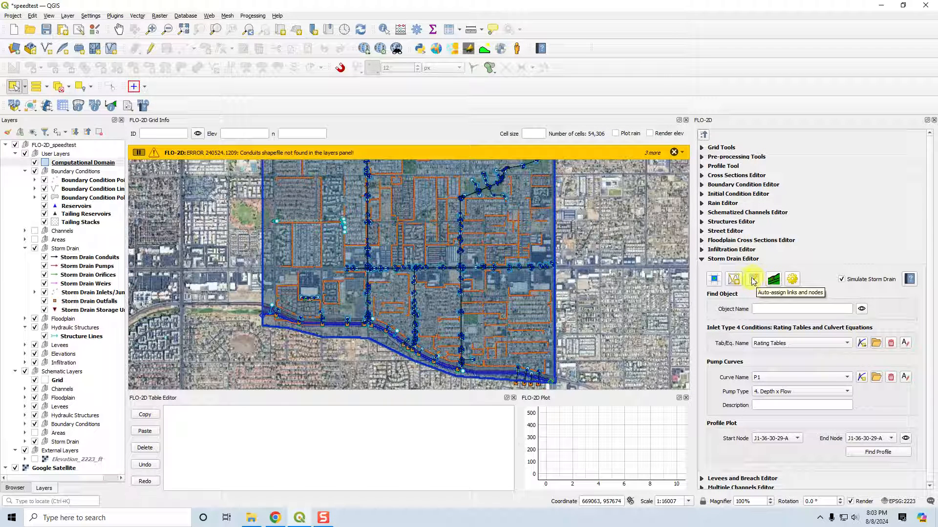
left_click(676, 152)
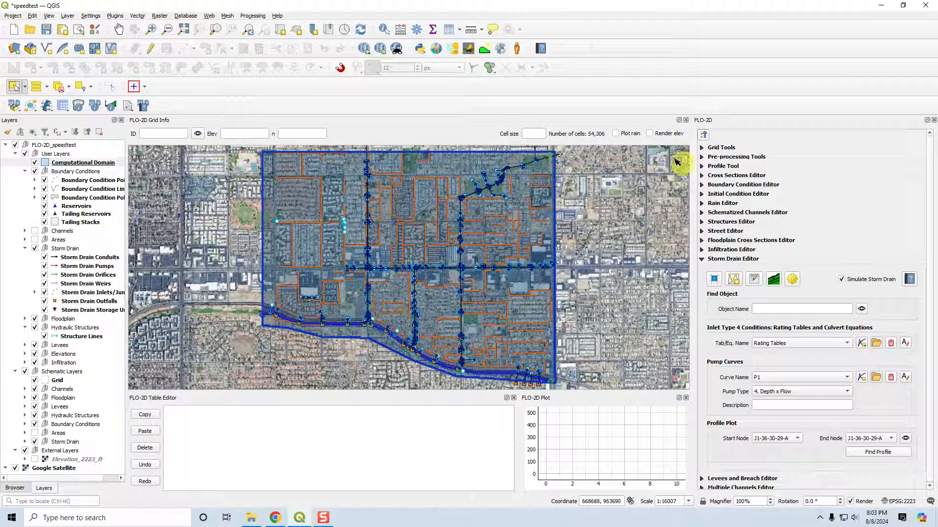
Step: Examine the Assign Max. Depth options for all or selected storm drain nodes and close the dialog
left_click(774, 281)
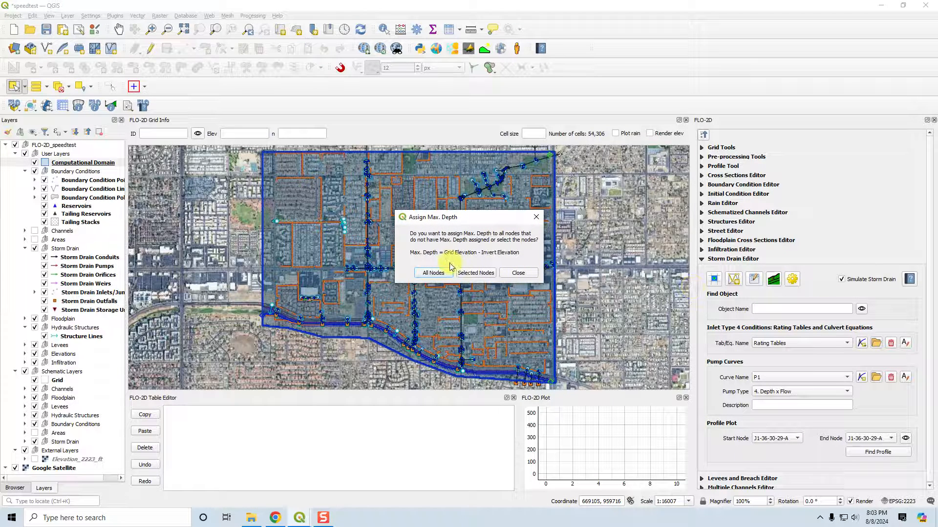
left_click(430, 274)
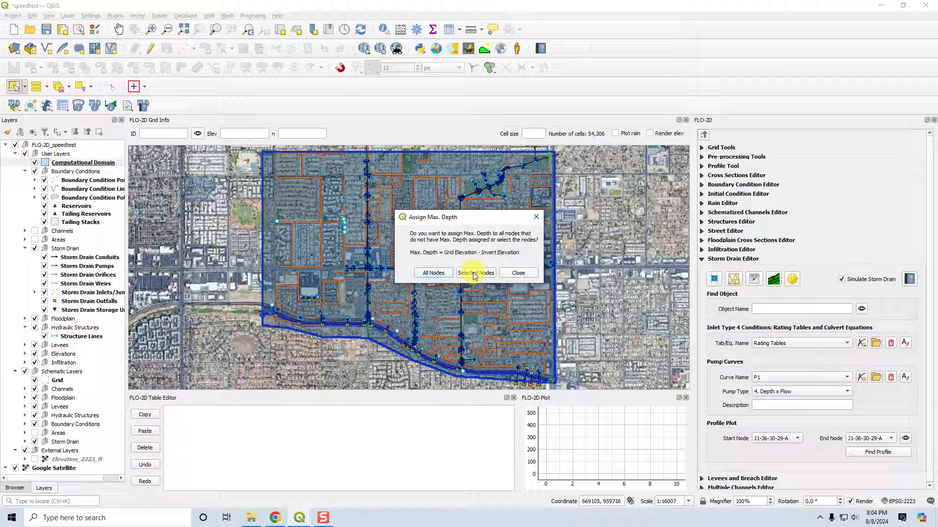
left_click(518, 275)
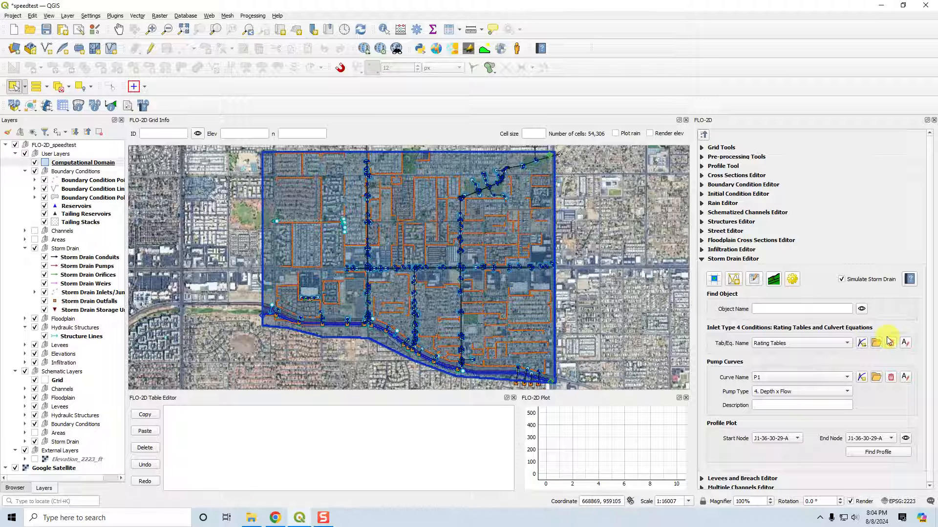
Step: Review the time control, report, advanced and hardwired settings in Storm Drain Options and cancel without changes
left_click(793, 280)
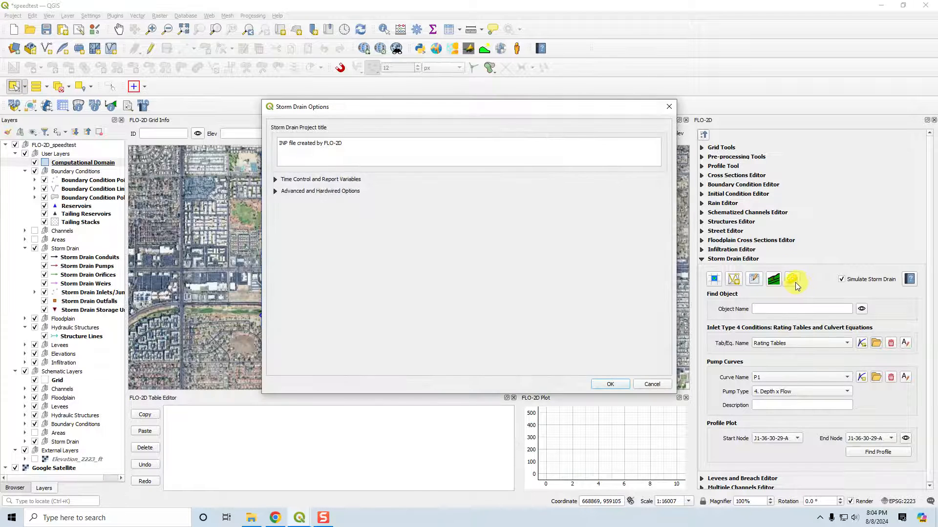
left_click(275, 180)
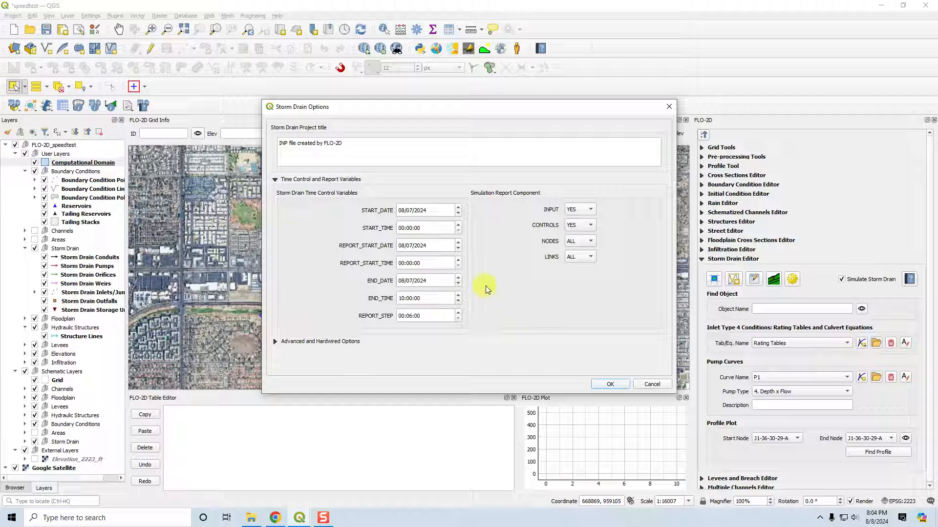
left_click(275, 180)
left_click(275, 192)
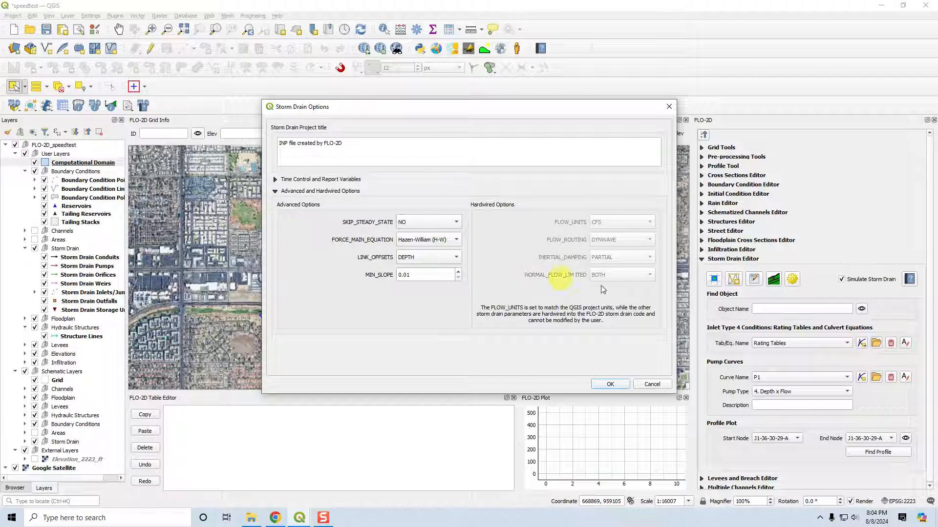
left_click(275, 192)
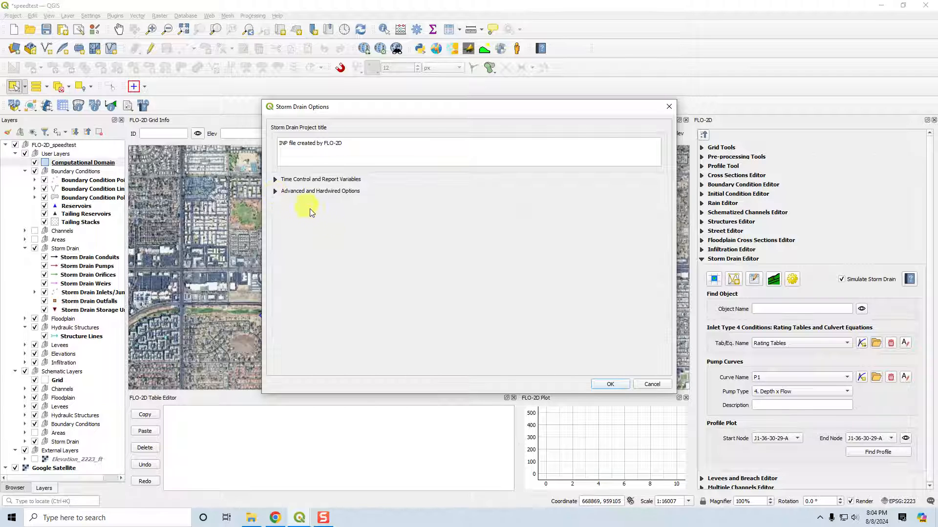
left_click(652, 383)
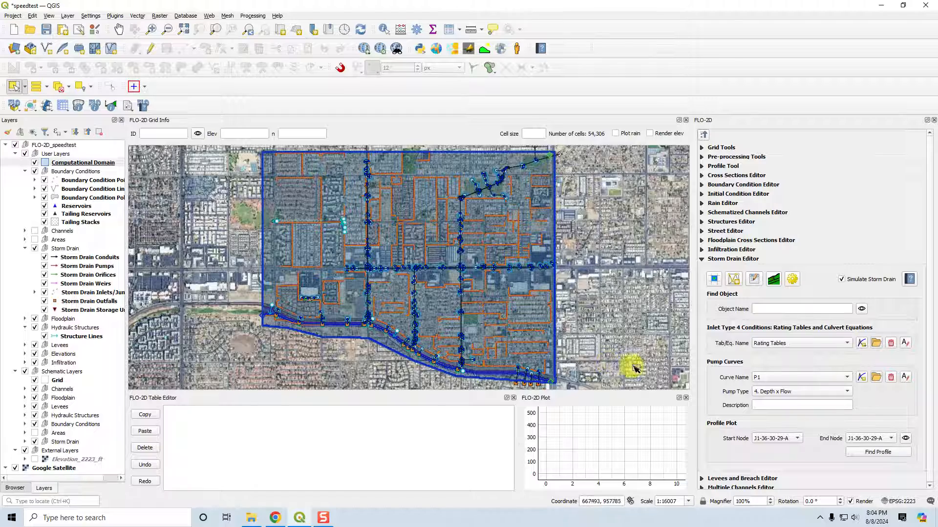
Step: Switch to File Explorer and open the Speed Test Quick Run folder inside Self-Help Tutorials
left_click(251, 518)
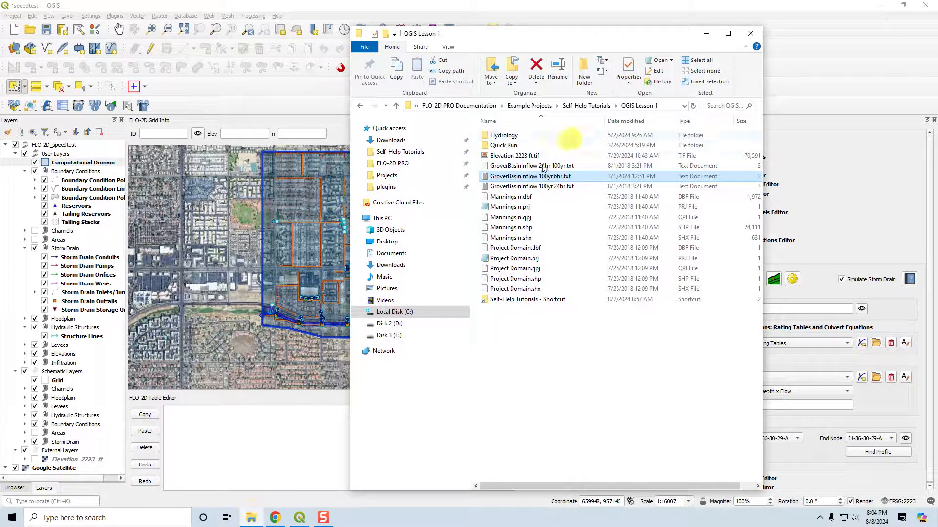
left_click(391, 151)
double_click(508, 207)
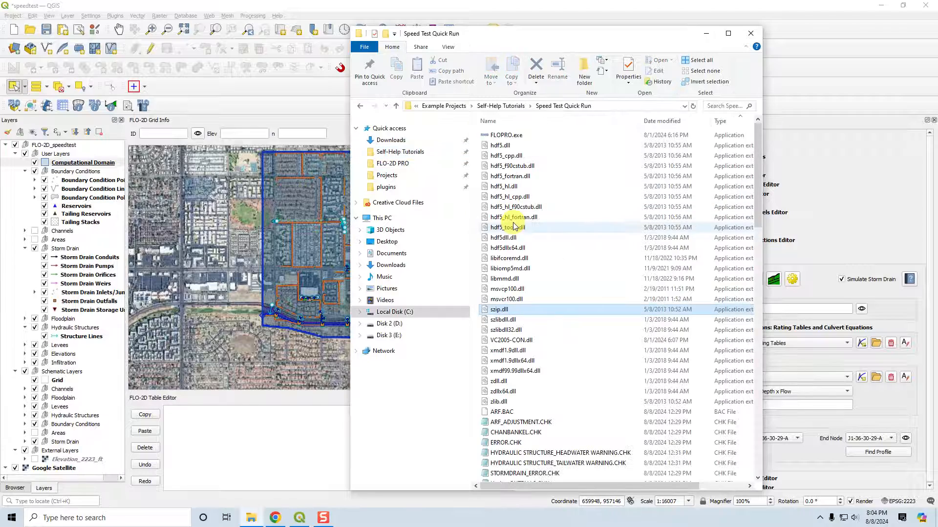
Step: Open SWMM.INP from the Speed Test Quick Run folder, copy the junction name I1-37-32-56 and minimize the file
left_click(523, 473)
scroll(518, 469, "down", 10)
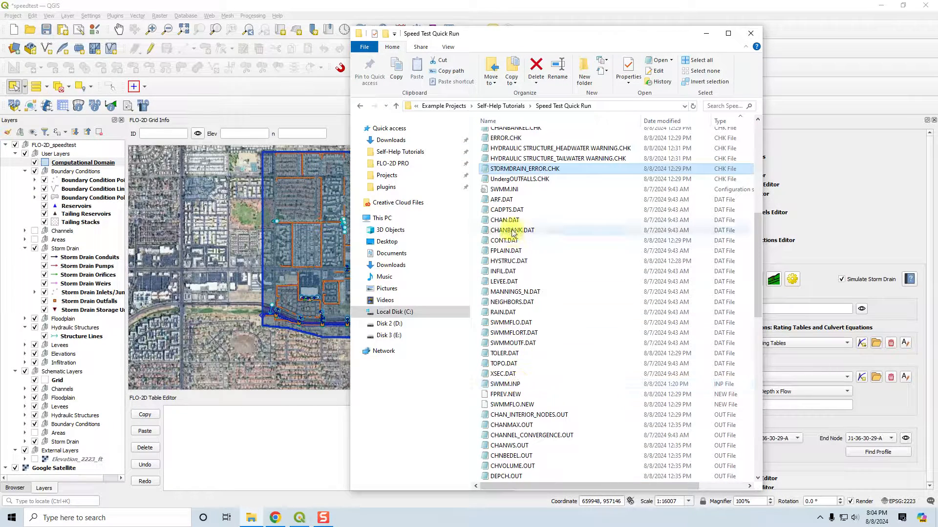
double_click(505, 385)
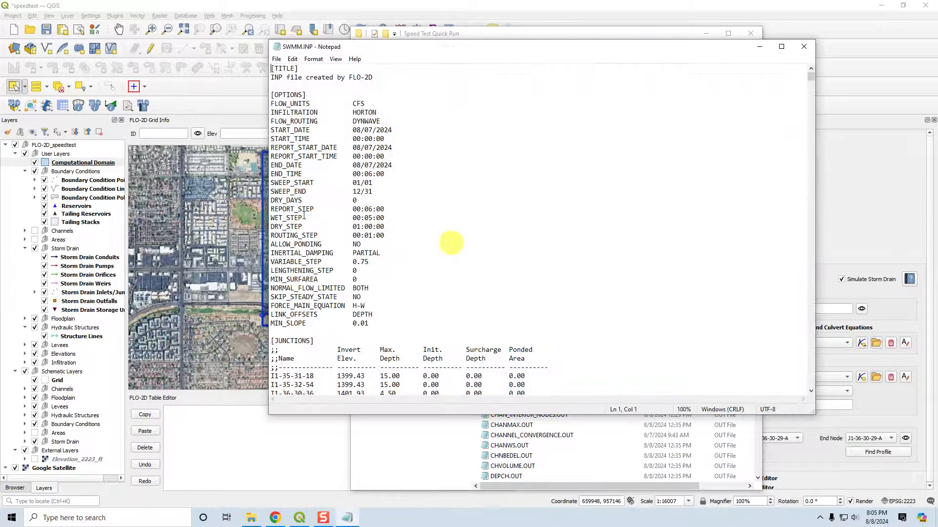
scroll(415, 259, "down", 7)
scroll(298, 281, "down", 15)
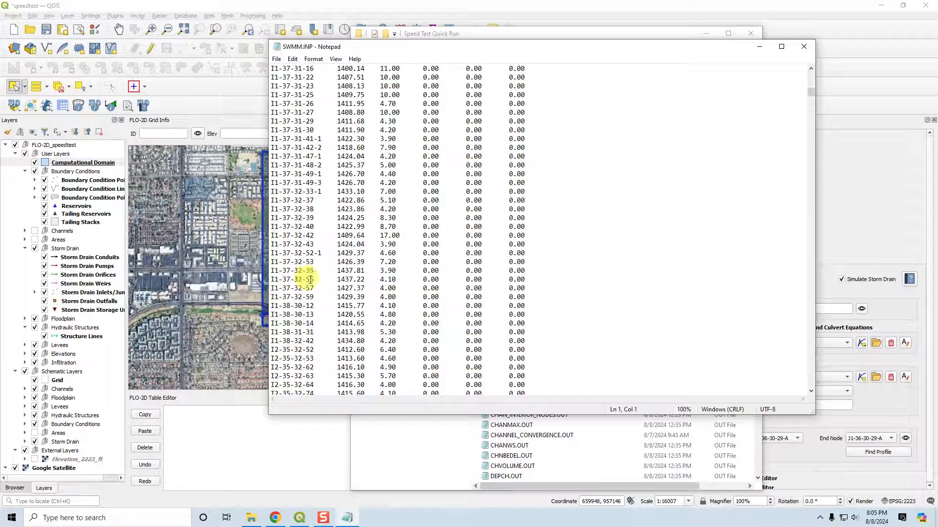
left_click_drag(314, 279, 266, 279)
key("ctrl+c")
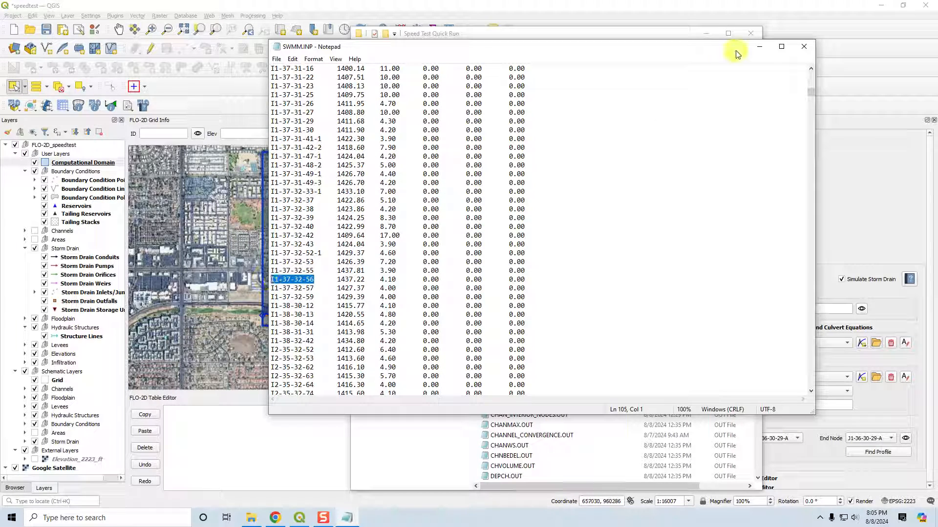
left_click(757, 48)
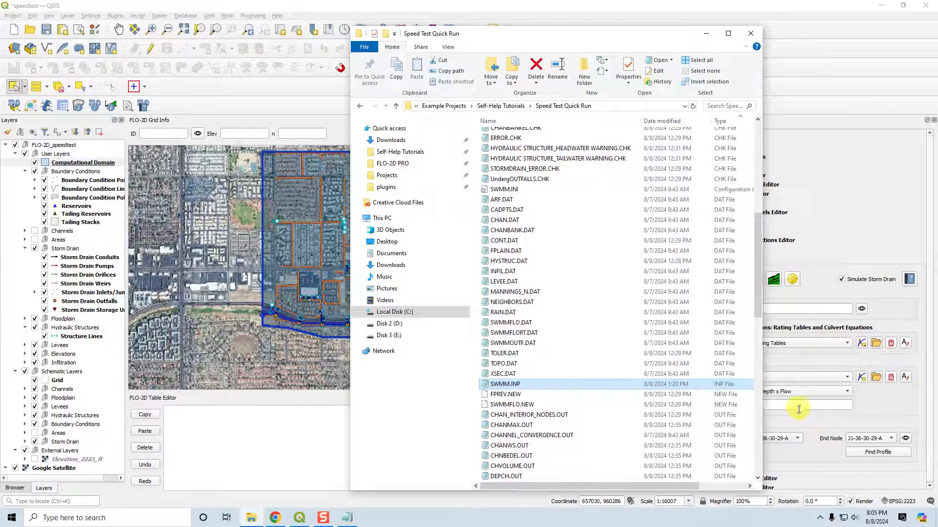
Step: Find object I1-37-32-56 with the Storm Drain Editor, review its inlet properties and close them
left_click(789, 309)
key("ctrl+v")
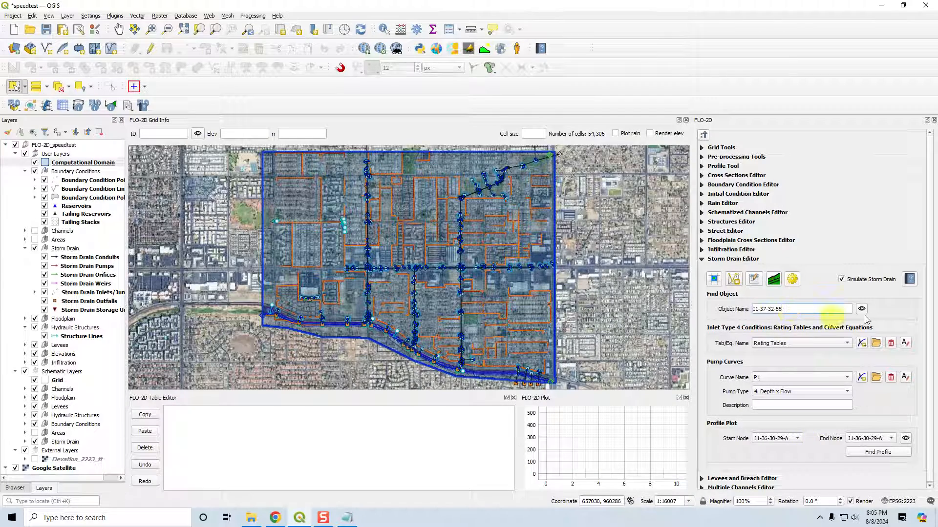
left_click(862, 309)
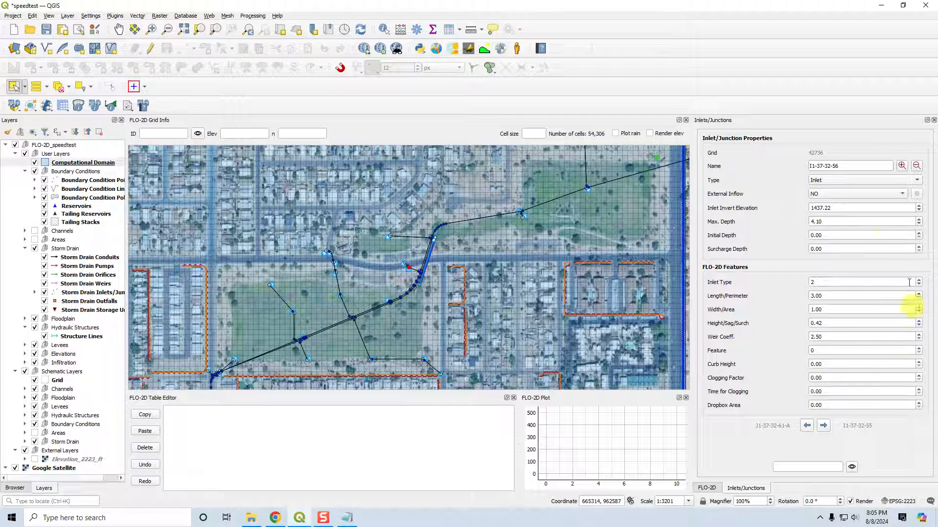
left_click(934, 120)
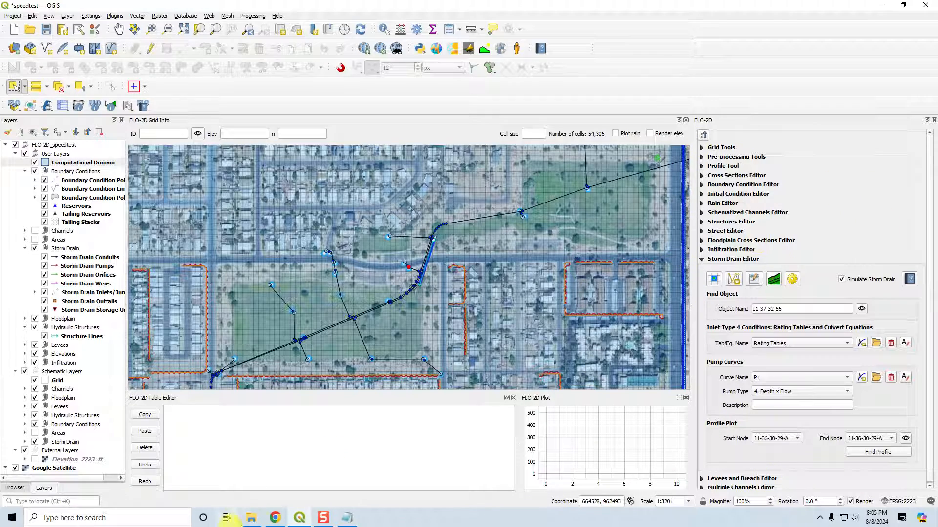
Step: Return to SWMM.INP, copy the conduit name P-I1-36-31-46 from the conduits list and minimize the file
left_click(347, 517)
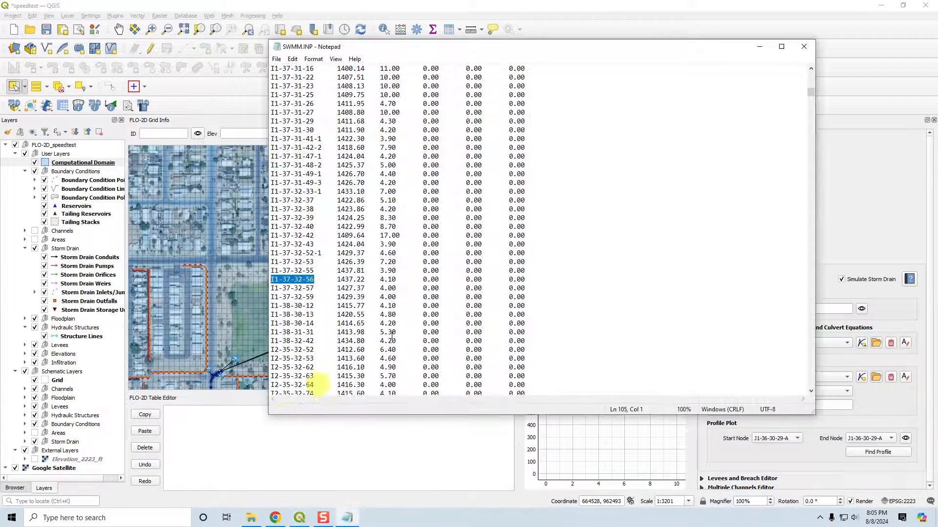
scroll(349, 272, "down", 20)
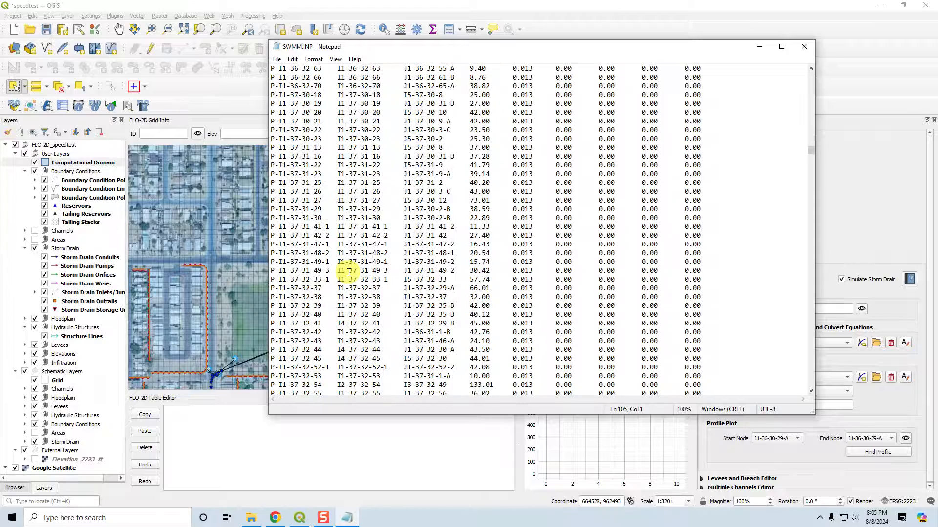
scroll(349, 272, "up", 15)
scroll(345, 269, "down", 5)
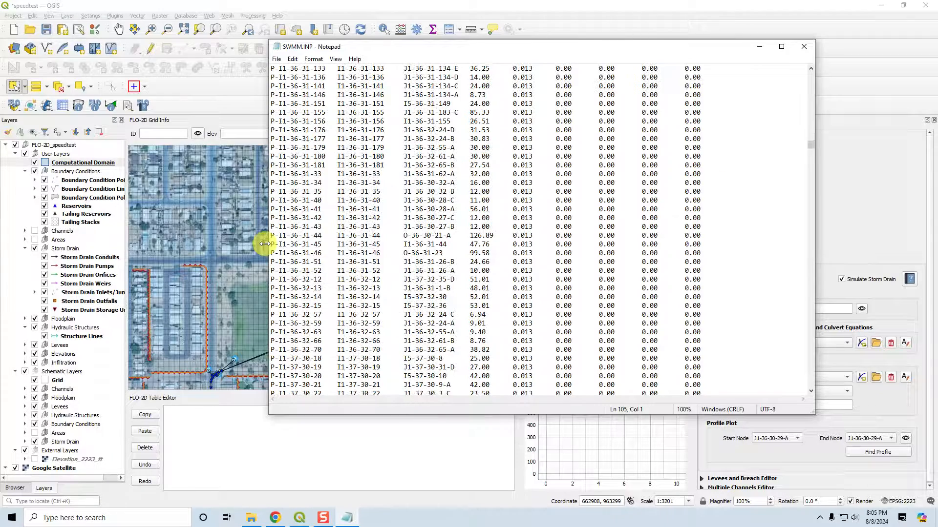
left_click_drag(306, 254, 272, 253)
left_click(294, 253)
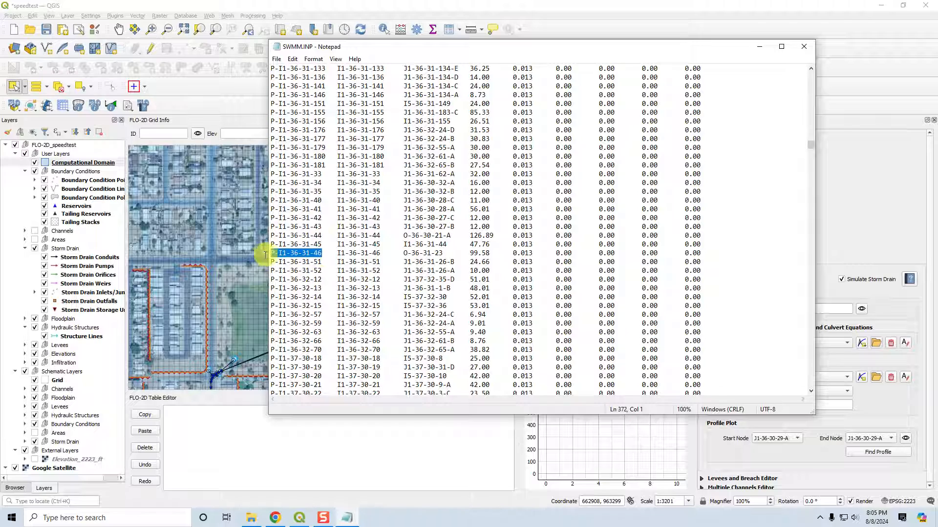
left_click(759, 47)
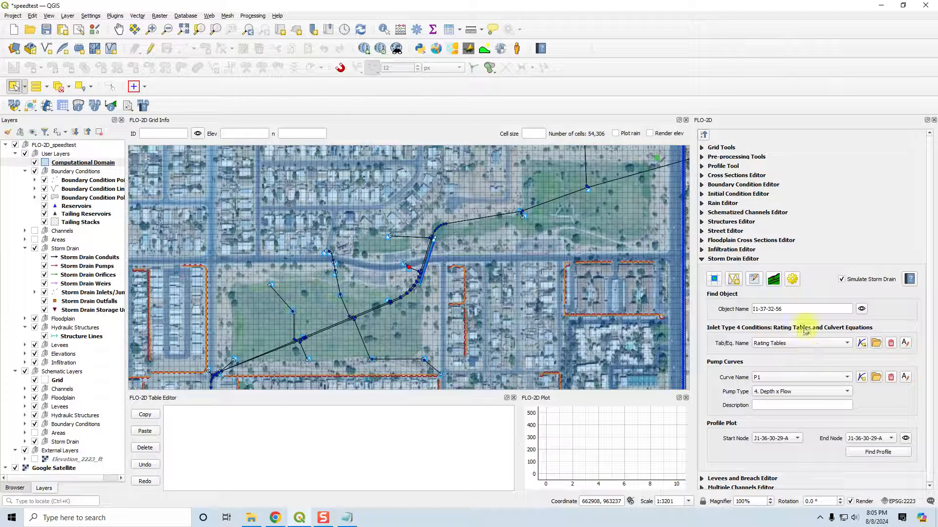
Step: Replace the object name with P-I1-36-31-46 and find that conduit on the map with its properties
double_click(784, 311)
key("ctrl+a")
key("ctrl+v")
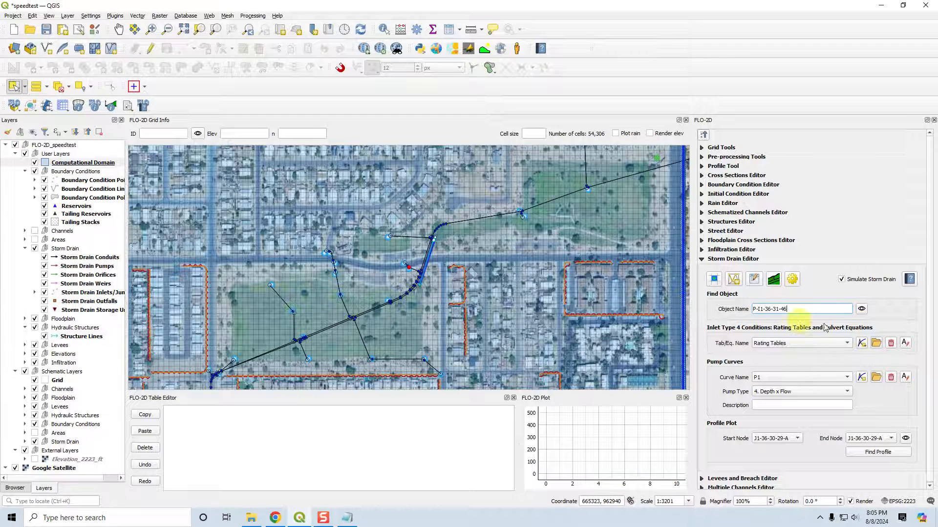
left_click(861, 309)
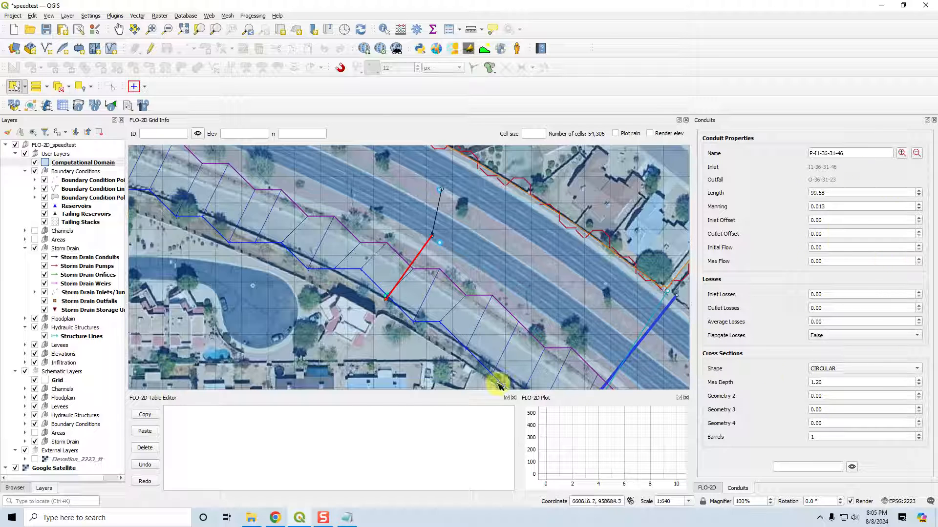
Step: Query outfall O-36-31-23 at the conduit's end, review its properties and surroundings, and close the outfall and conduit properties
left_click(95, 106)
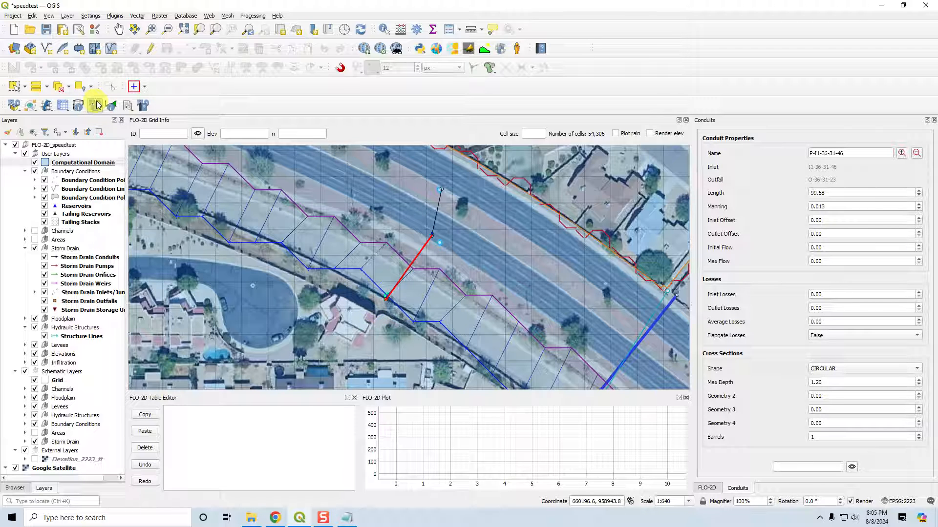
left_click(405, 315)
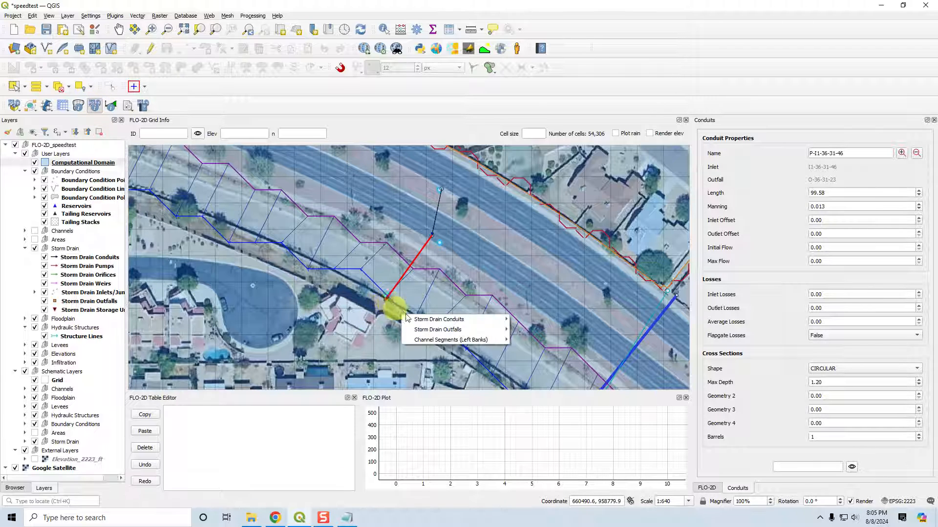
mouse_move(409, 319)
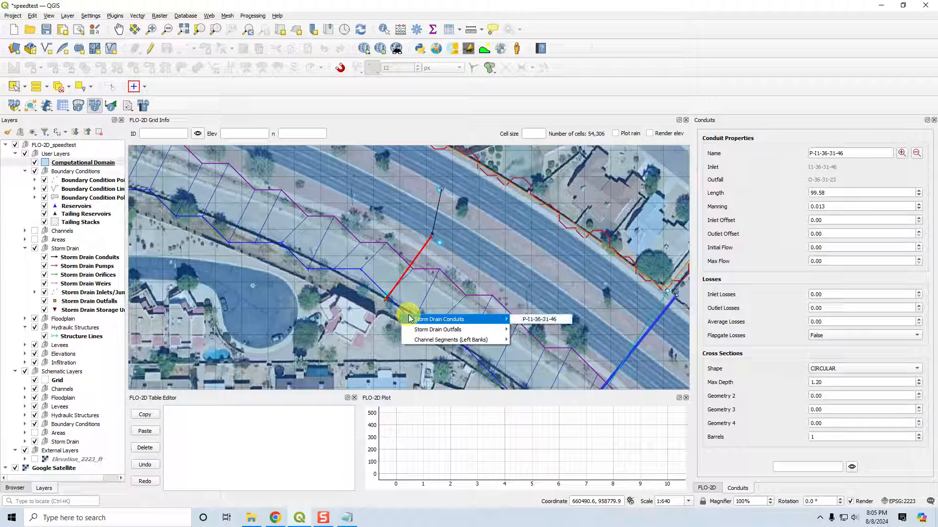
mouse_move(489, 332)
left_click(527, 330)
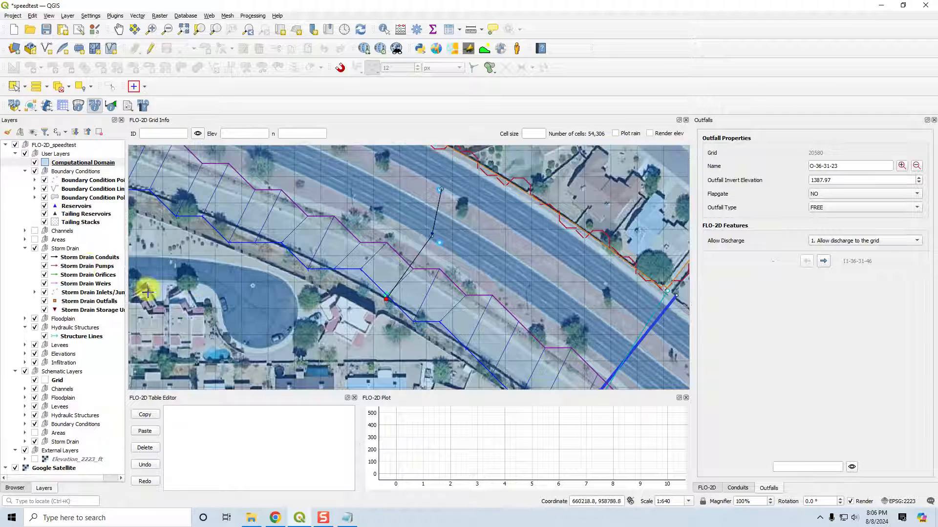
scroll(304, 309, "down", 2)
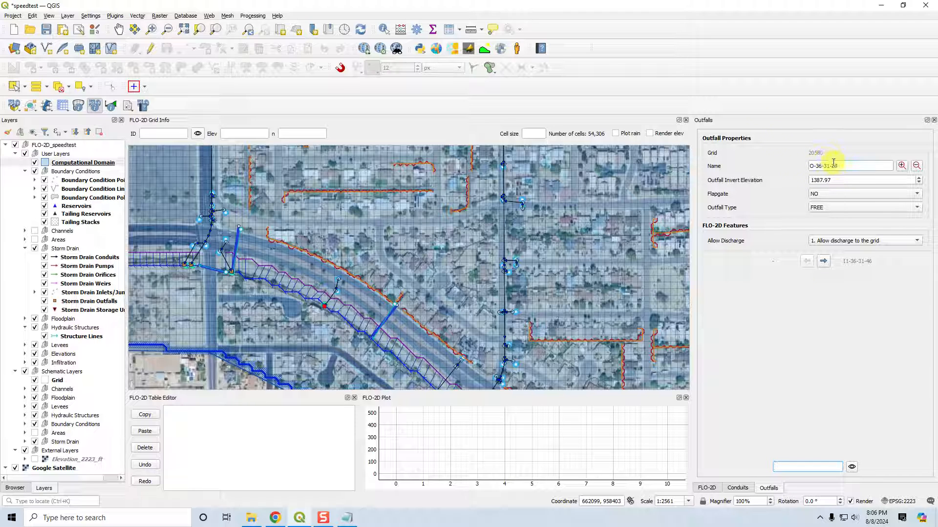
left_click_drag(834, 164, 789, 165)
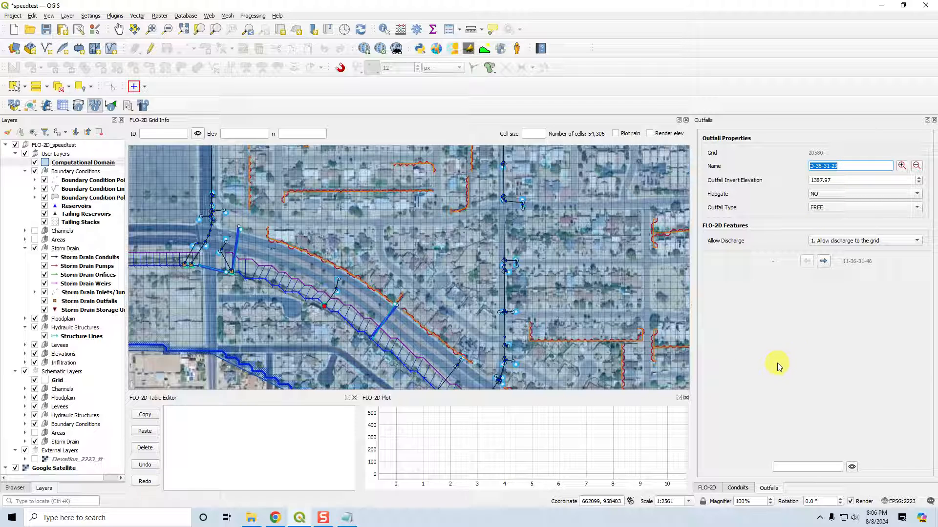
left_click(933, 120)
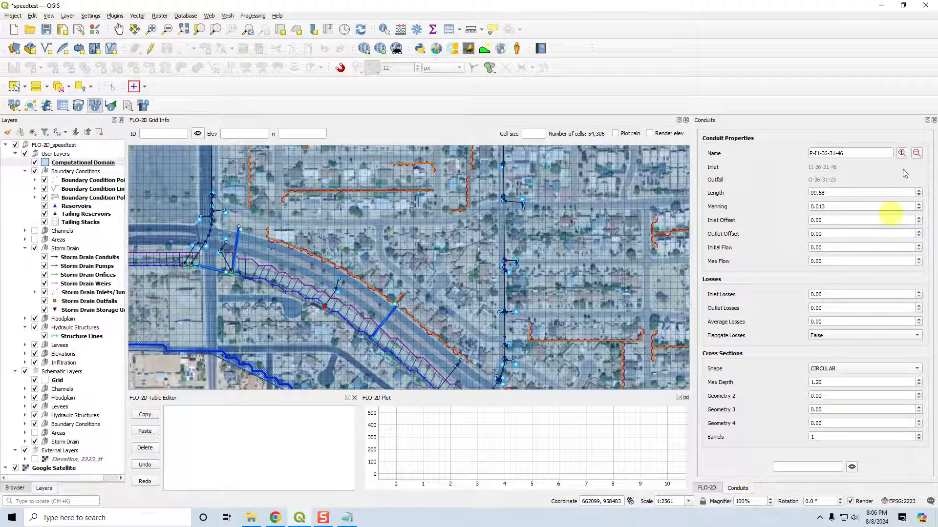
left_click(934, 120)
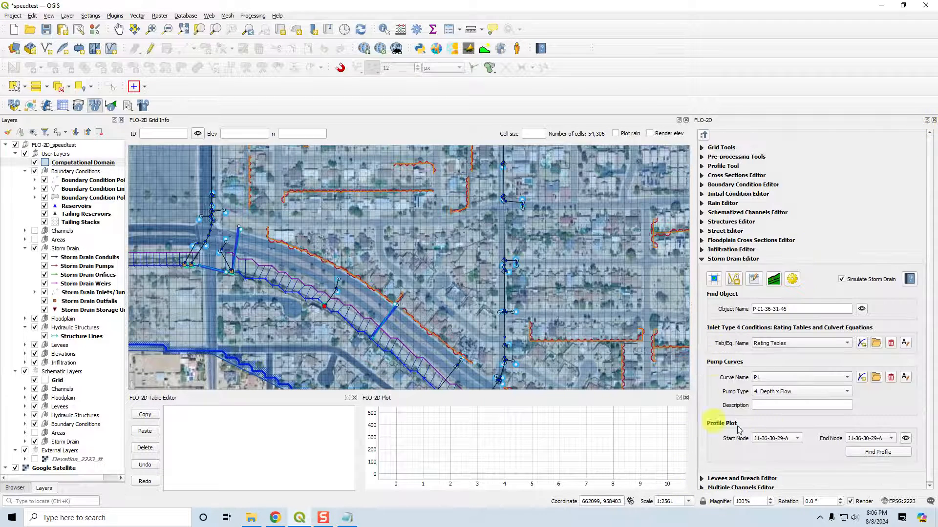
Step: Collapse all editors, reopen the Storm Drain Editor, and query the structure line crossing the road to display the Grnway2 rating table
left_click(704, 136)
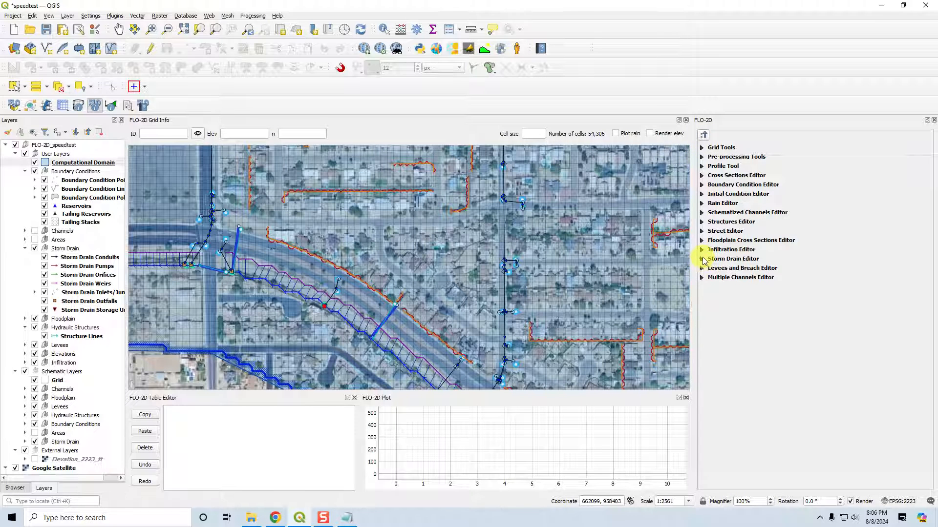
left_click(702, 259)
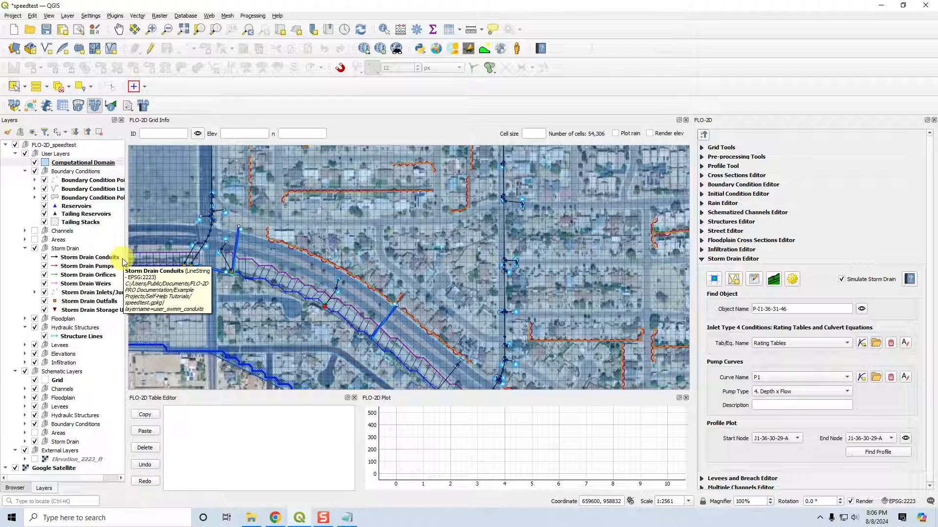
left_click_drag(247, 308, 306, 291)
left_click(95, 105)
left_click(288, 264)
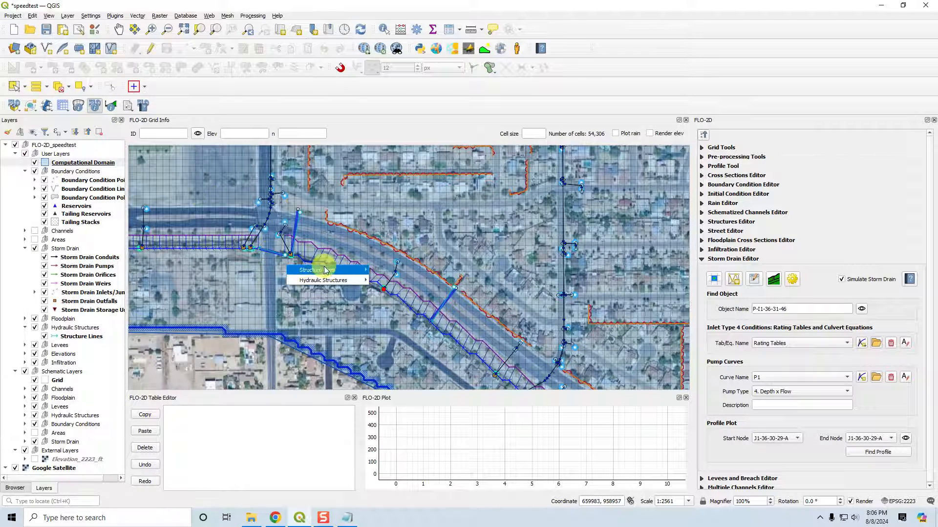
mouse_move(328, 274)
left_click(386, 270)
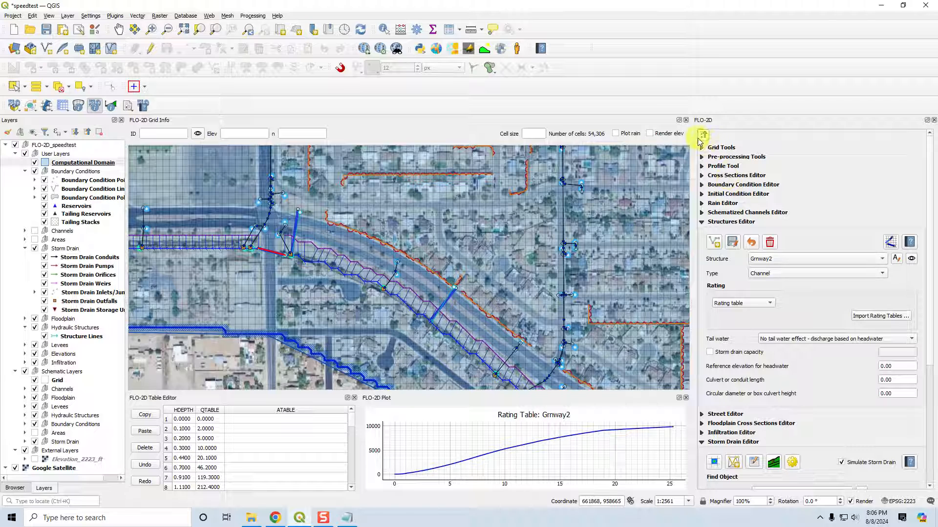
Step: Collapse all editors, review the total storm rainfall and distribution settings in the Rain Editor, and collapse it again
left_click(704, 135)
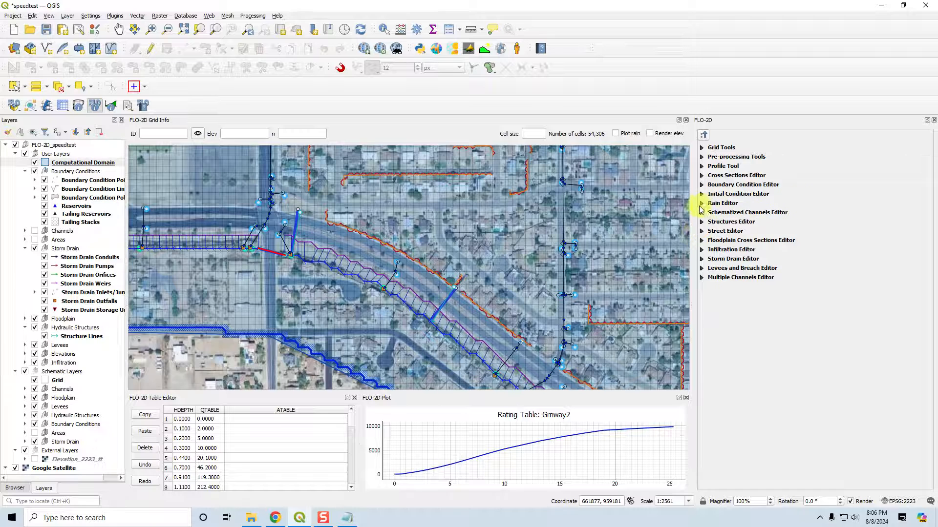
left_click(702, 204)
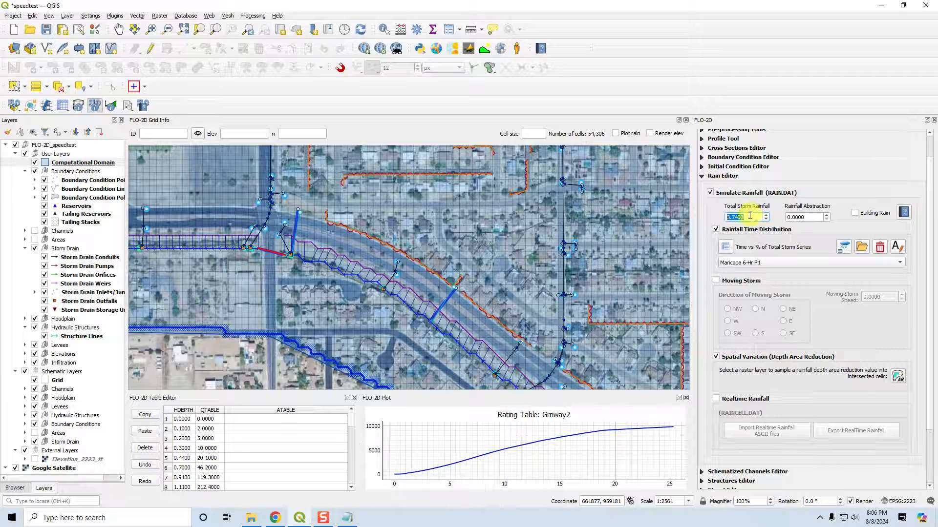
left_click(702, 177)
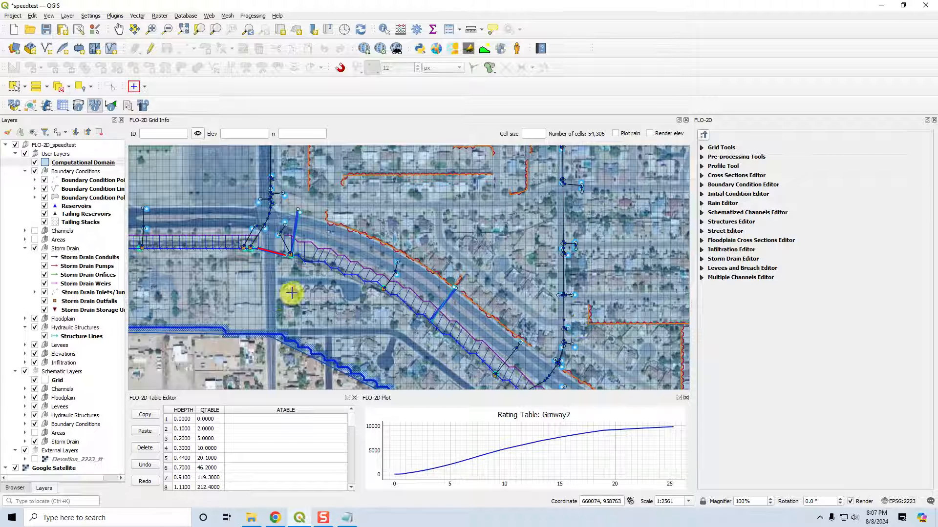
Step: Query the left bank channel segment east of the Grnway2 structure to plot its channel profile
left_click(332, 271)
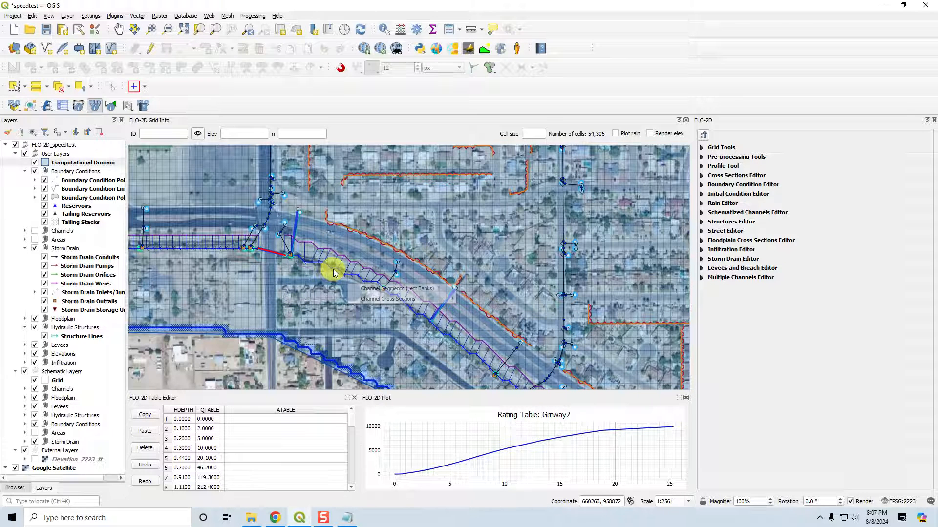
mouse_move(429, 289)
left_click(461, 289)
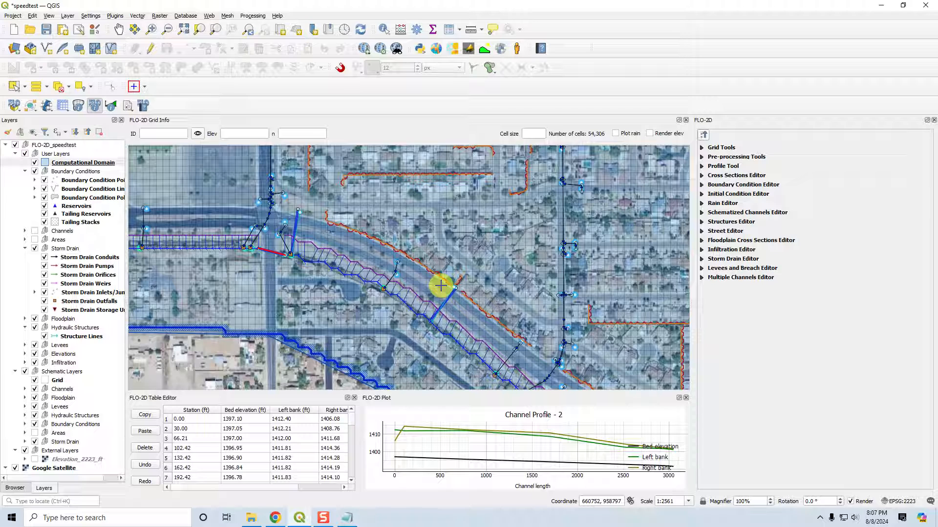
Step: Show the Channels layer group and query the user cross section east of the road crossing to plot its profile
left_click(35, 230)
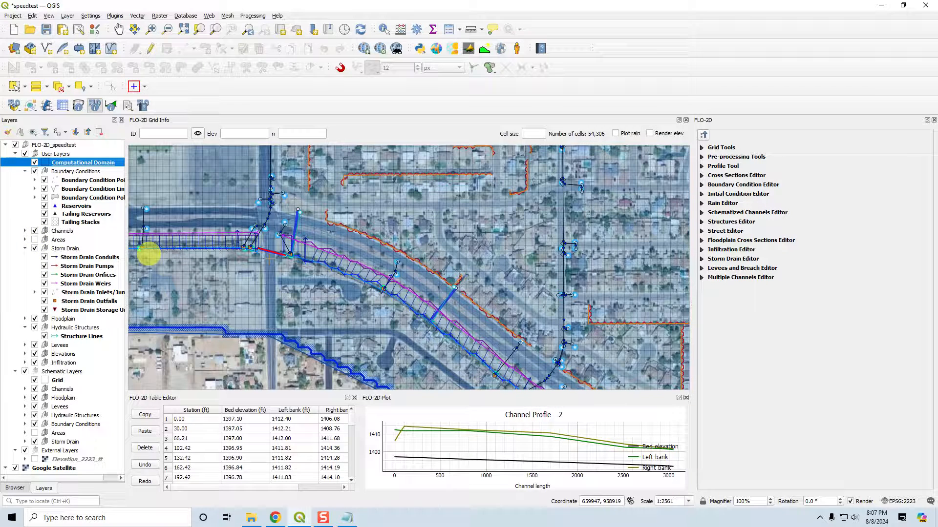
left_click(318, 261)
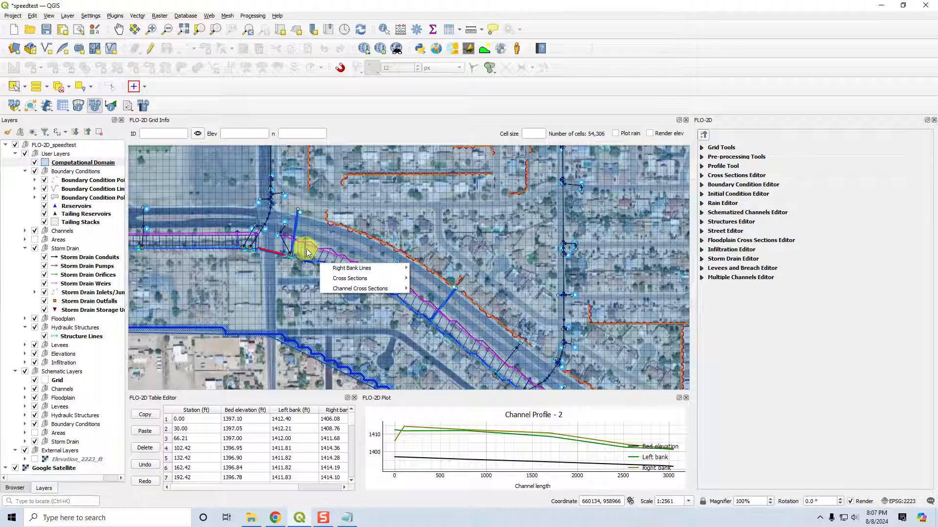
mouse_move(346, 283)
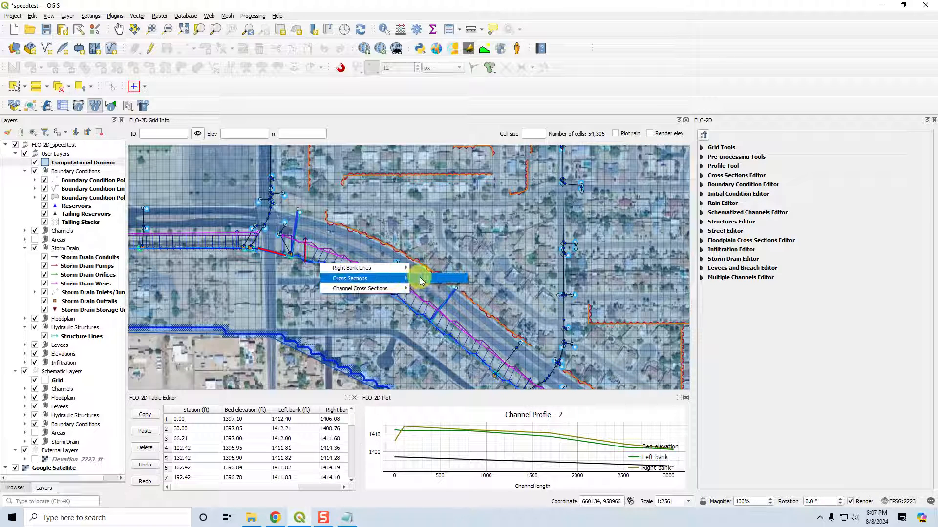
left_click(424, 278)
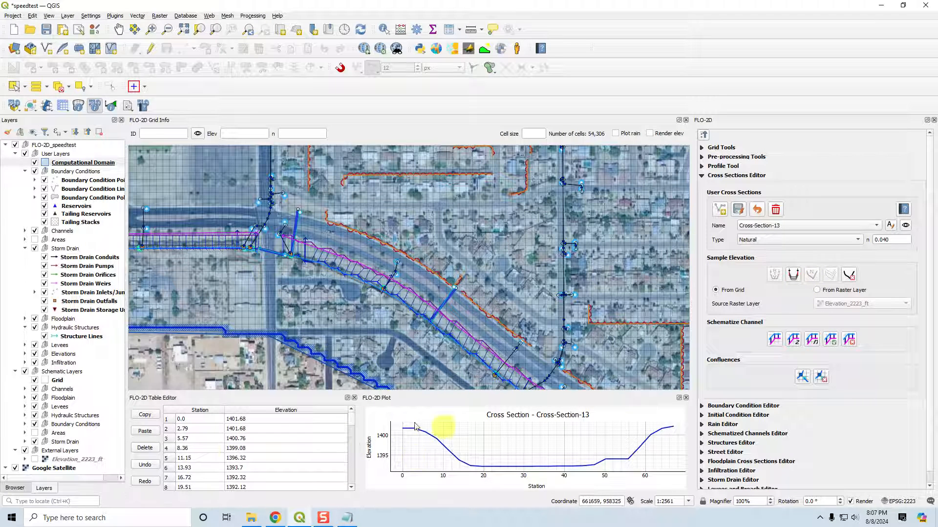
Step: Query the schematic channel cross section near it, step through the following six cross sections' station data, and close the results
left_click(325, 259)
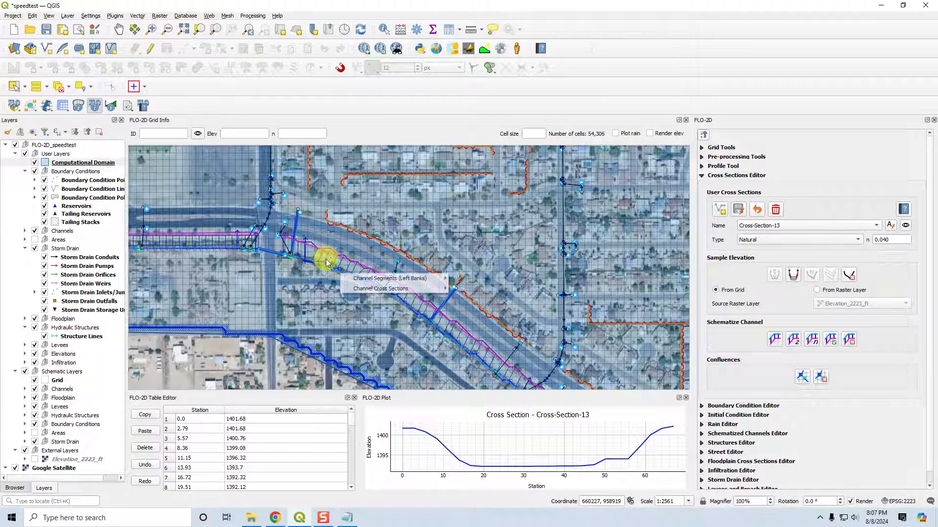
mouse_move(386, 291)
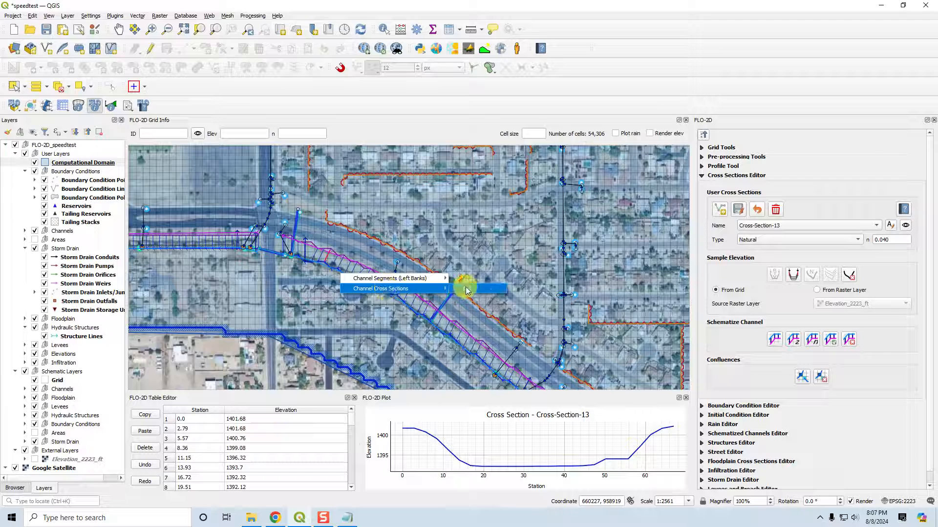
left_click(456, 278)
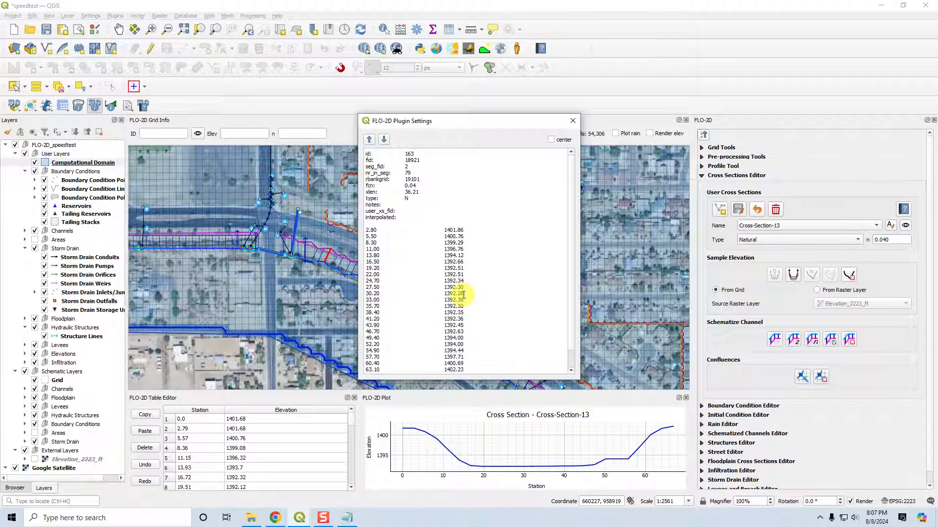
left_click(384, 140)
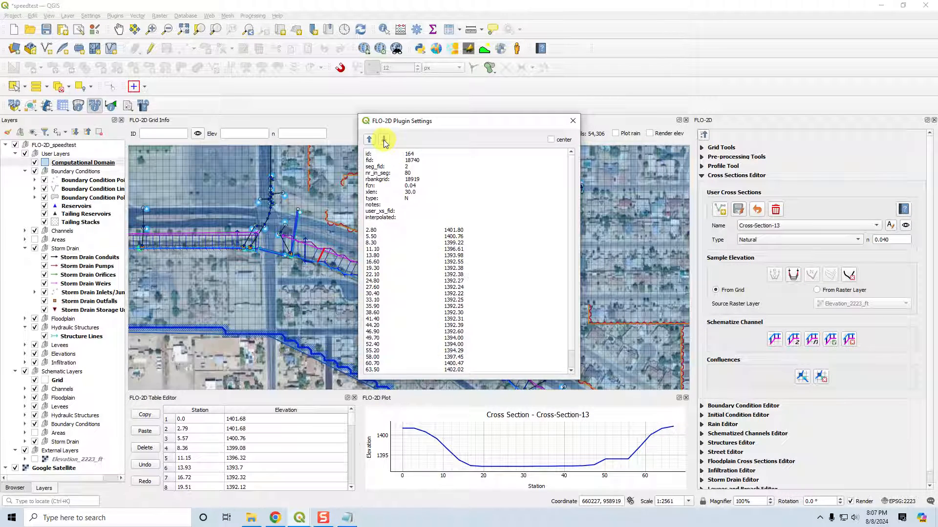
left_click(383, 139)
left_click(384, 140)
left_click(384, 140)
left_click(384, 140)
left_click(384, 140)
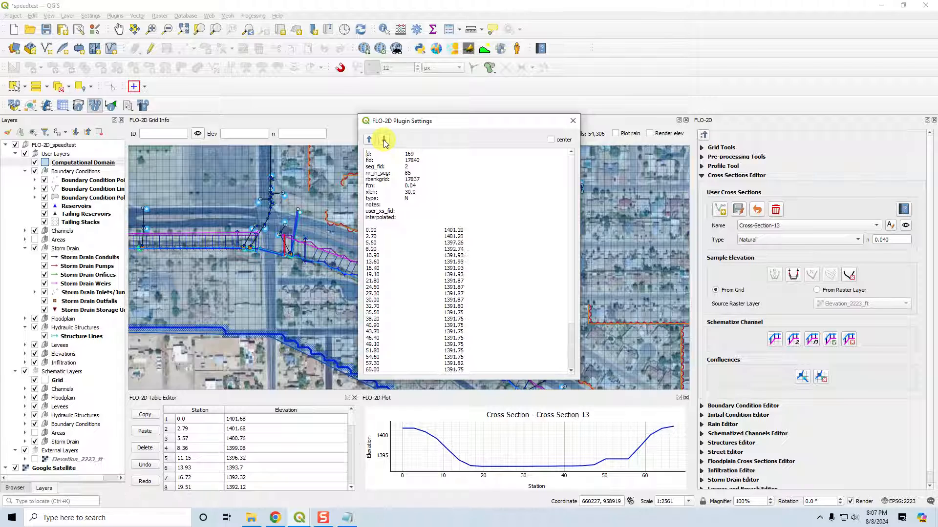
left_click(573, 125)
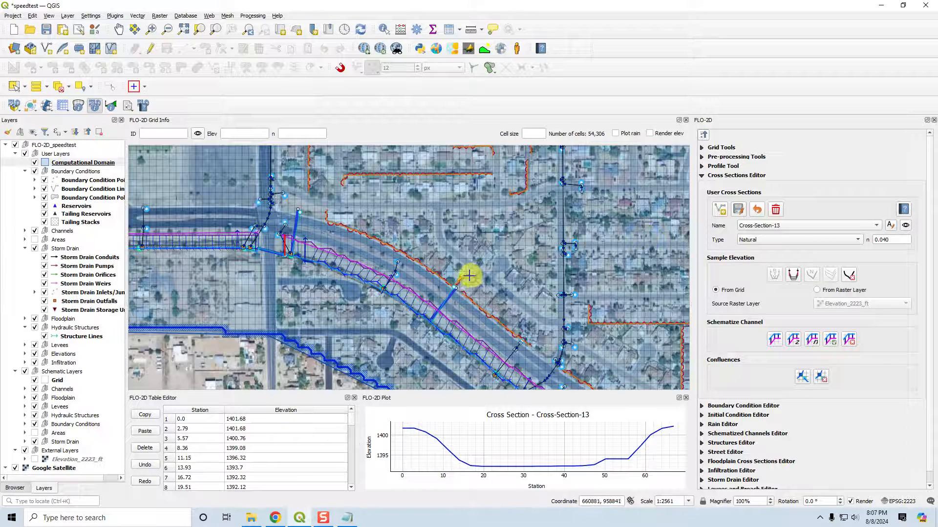
Step: Query the boundary condition point at the domain's northeast corner to display its inflow hydrograph
scroll(466, 277, "down", 1)
left_click_drag(557, 254, 341, 313)
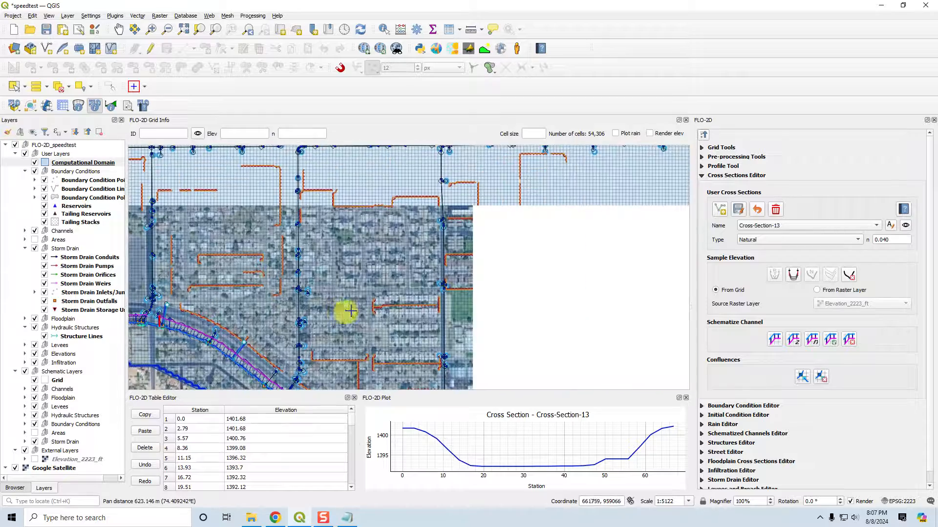
left_click_drag(508, 210, 438, 345)
left_click_drag(559, 214, 482, 347)
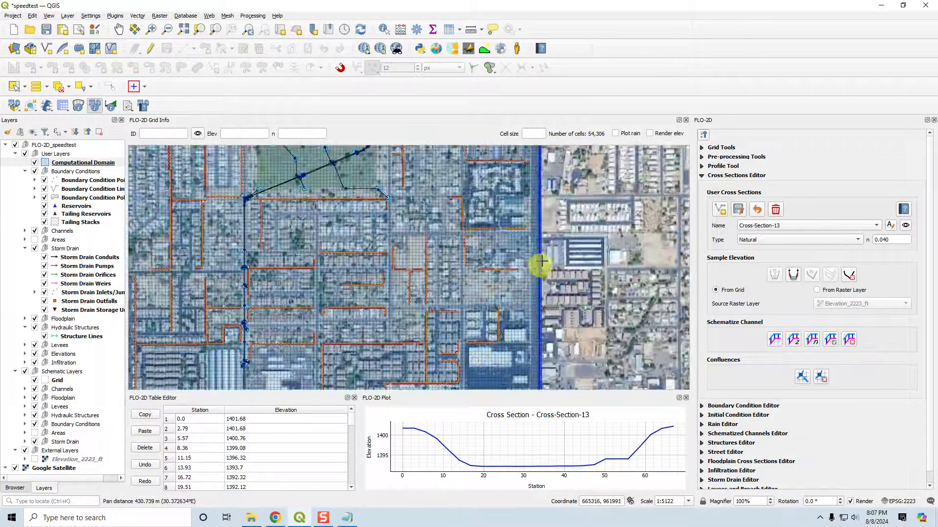
left_click_drag(499, 187, 488, 341)
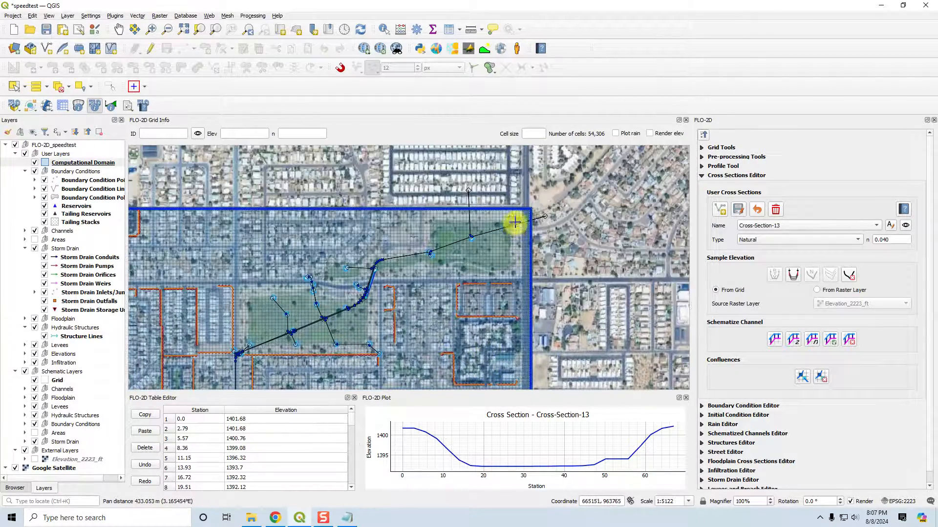
left_click(514, 219)
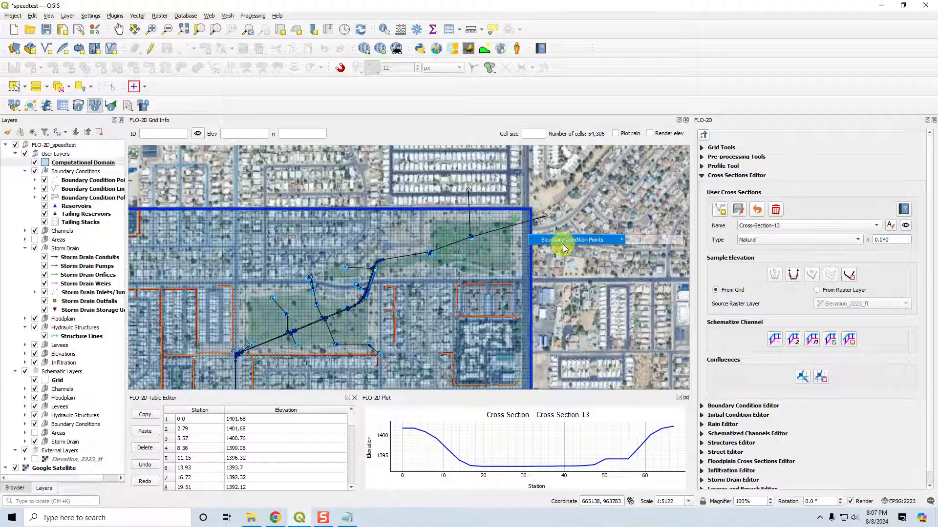
left_click(638, 241)
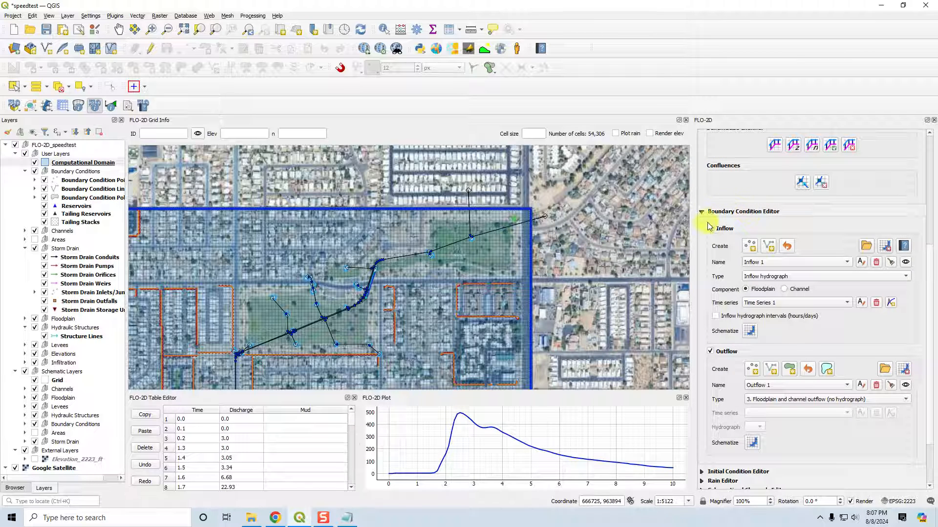
Step: Collapse the Cross Sections Editor, review the Inflow 1 settings in the Boundary Condition Editor, and collapse all editors
left_click(931, 140)
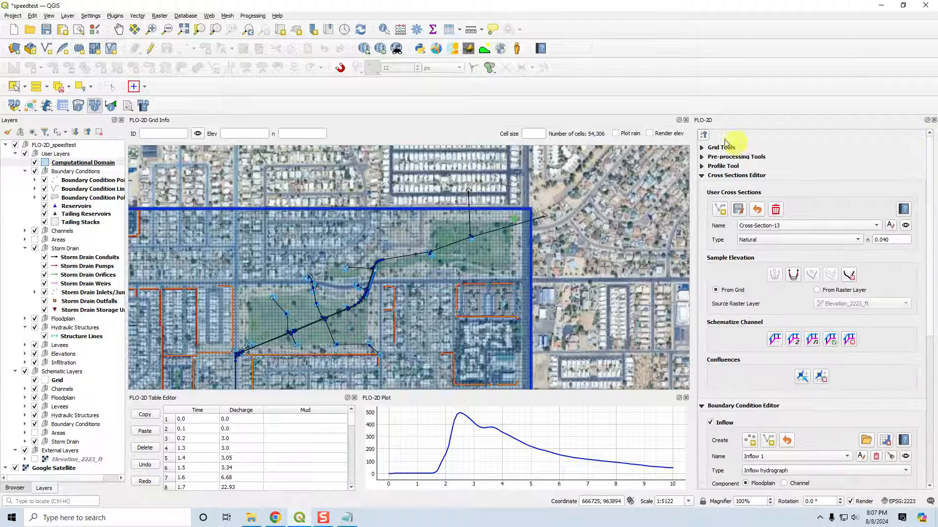
left_click(703, 176)
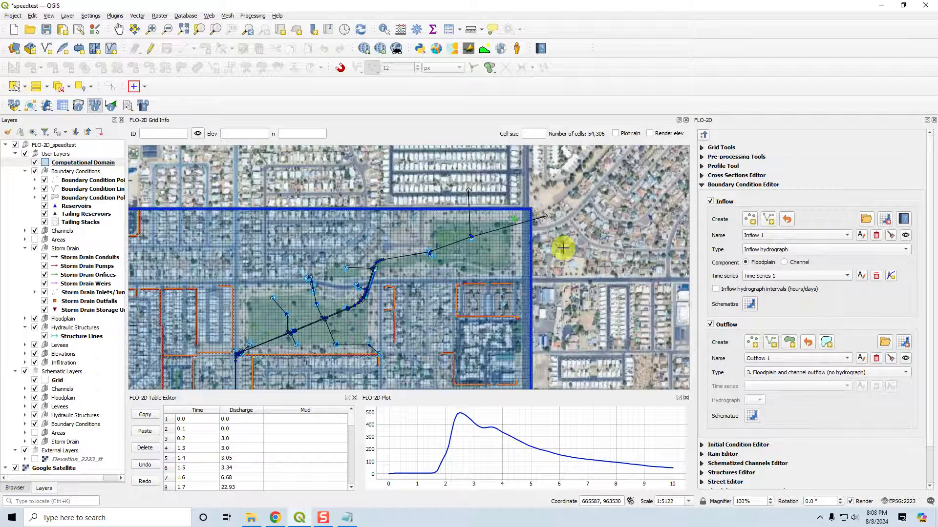
left_click(703, 135)
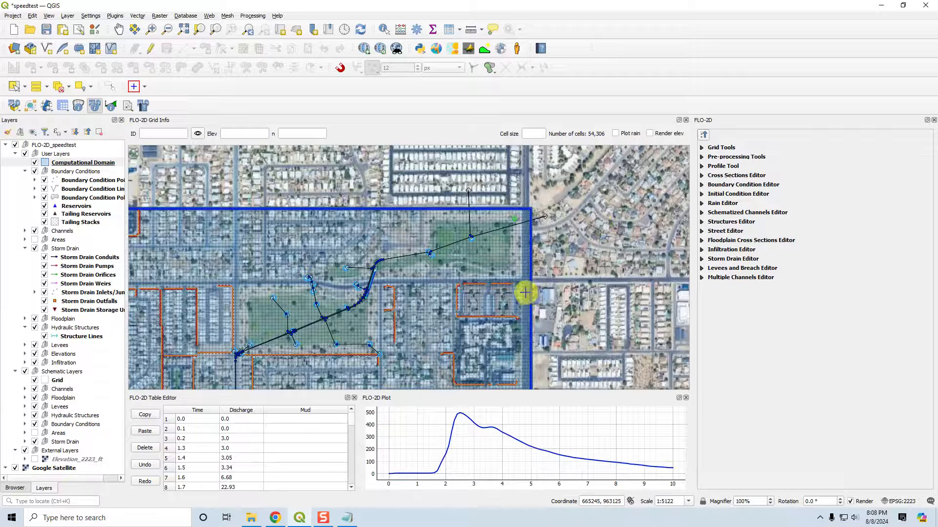
Step: Set the FLO-2D run settings' project folder to Speed Test Quick Run and save the settings
scroll(526, 292, "down", 3)
left_click_drag(445, 336, 398, 263)
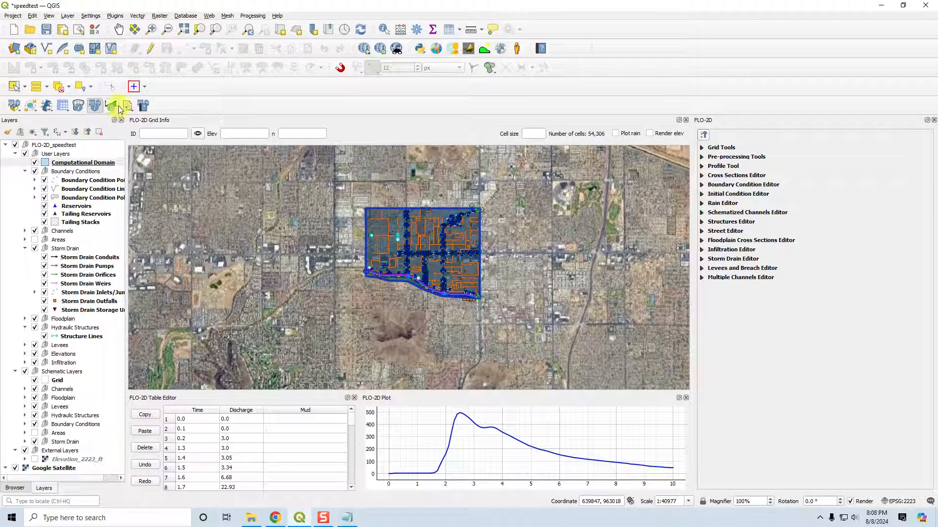
left_click(111, 106)
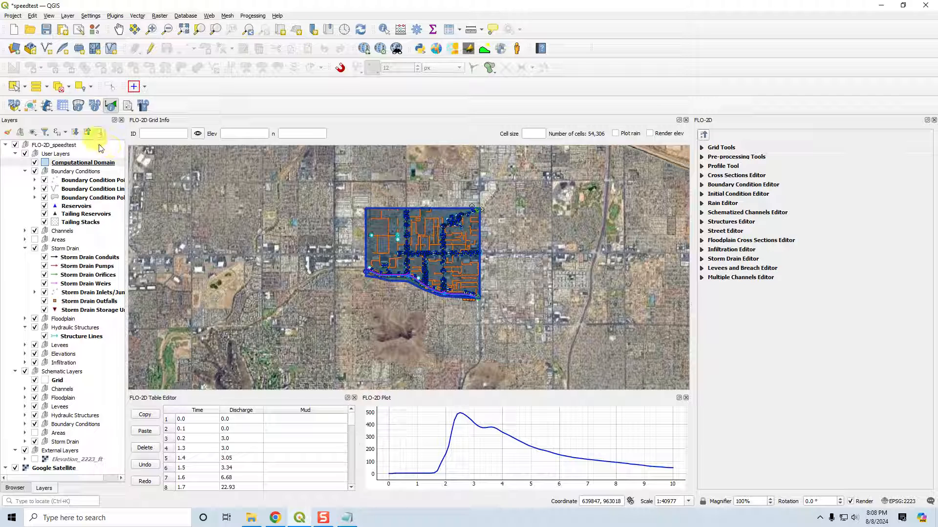
left_click(48, 108)
left_click(63, 119)
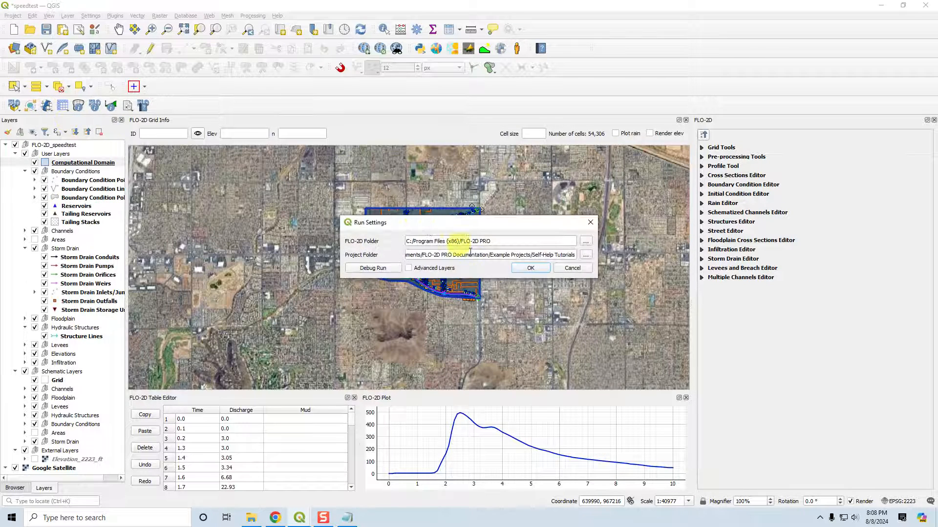
left_click(586, 256)
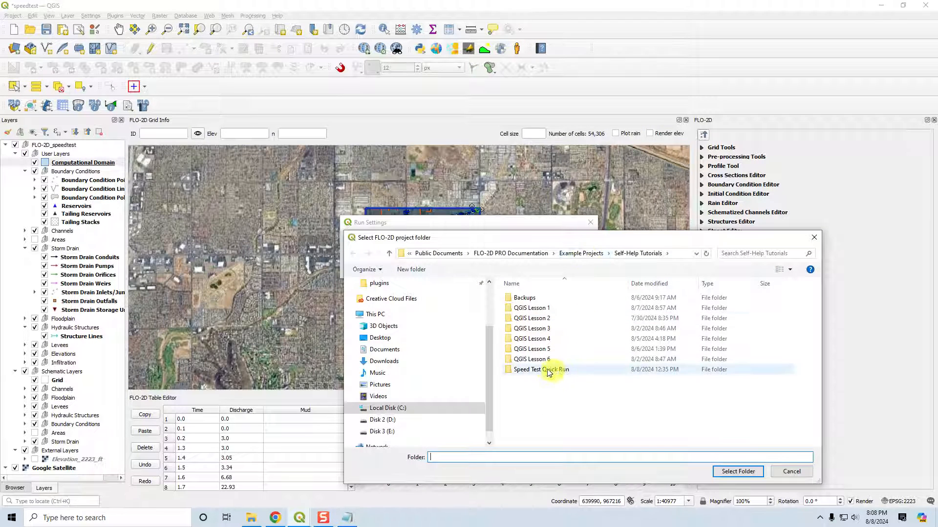
left_click(548, 372)
double_click(545, 372)
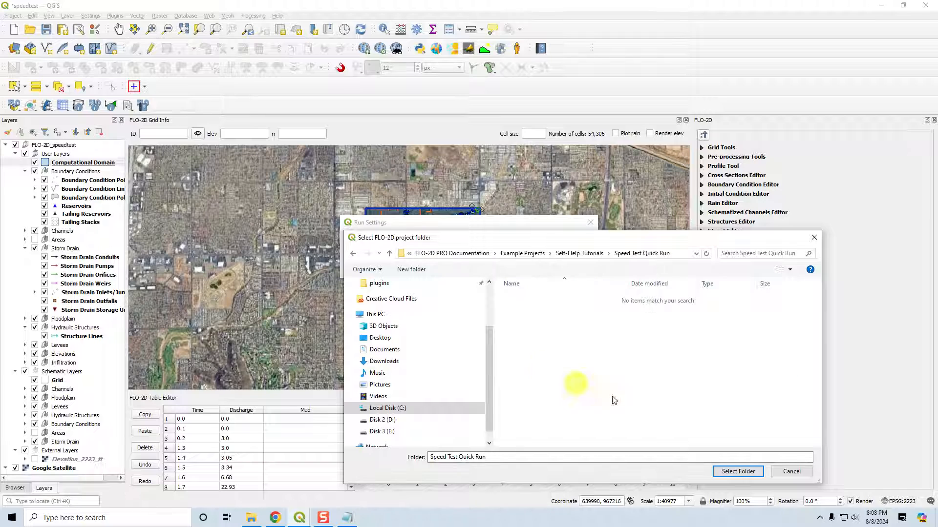
left_click(738, 471)
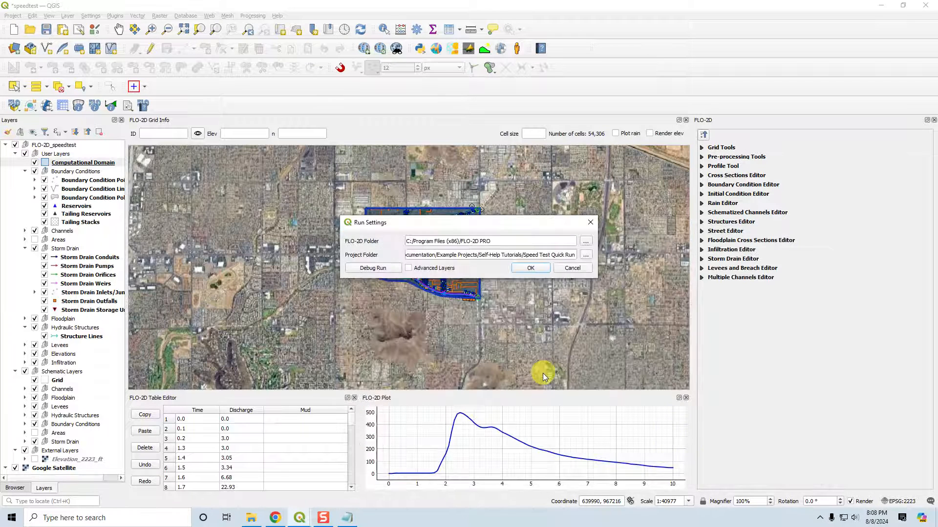
left_click(530, 269)
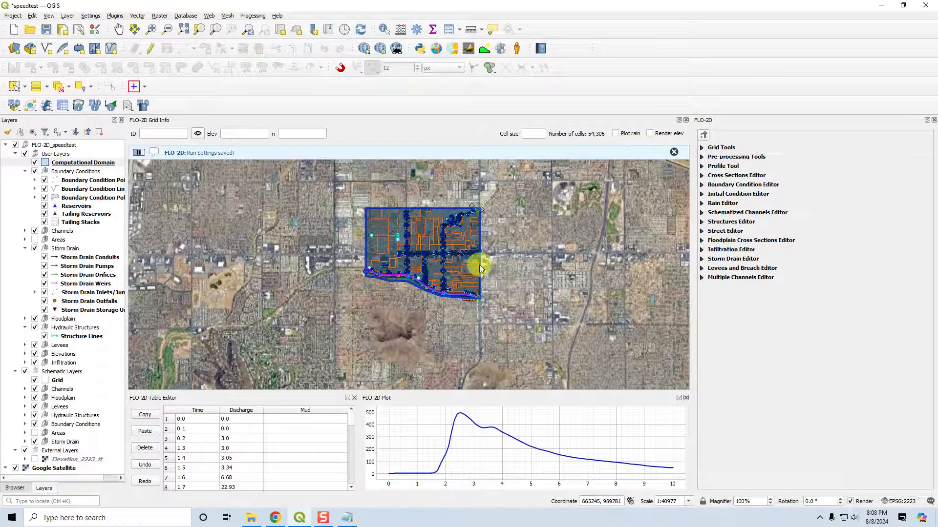
Step: Query the results of the hydraulic structure crossing the road along the southern channel to plot its discharge hydrograph
scroll(482, 256, "up", 4)
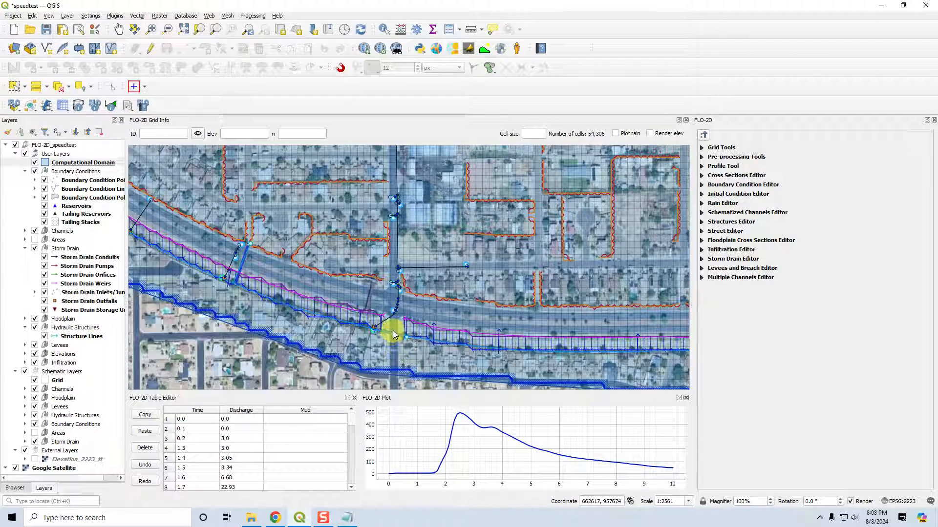
left_click(111, 105)
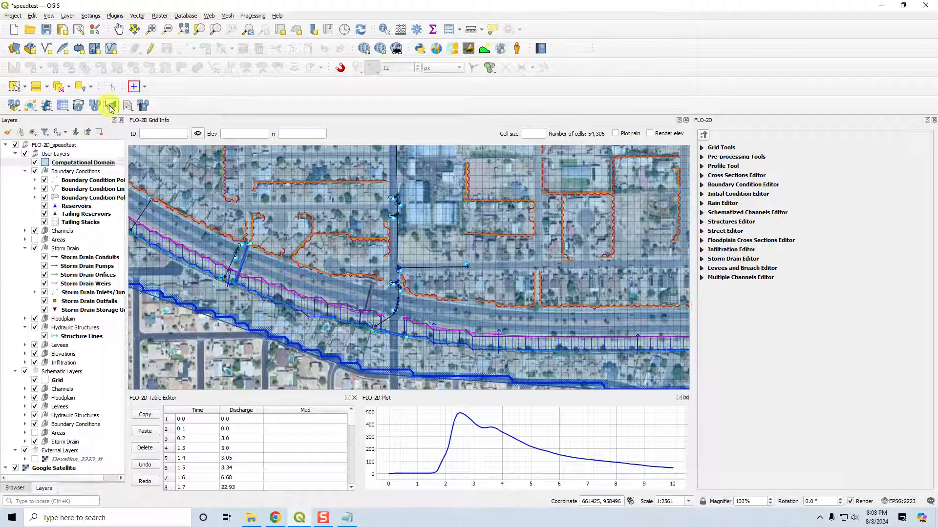
left_click(394, 332)
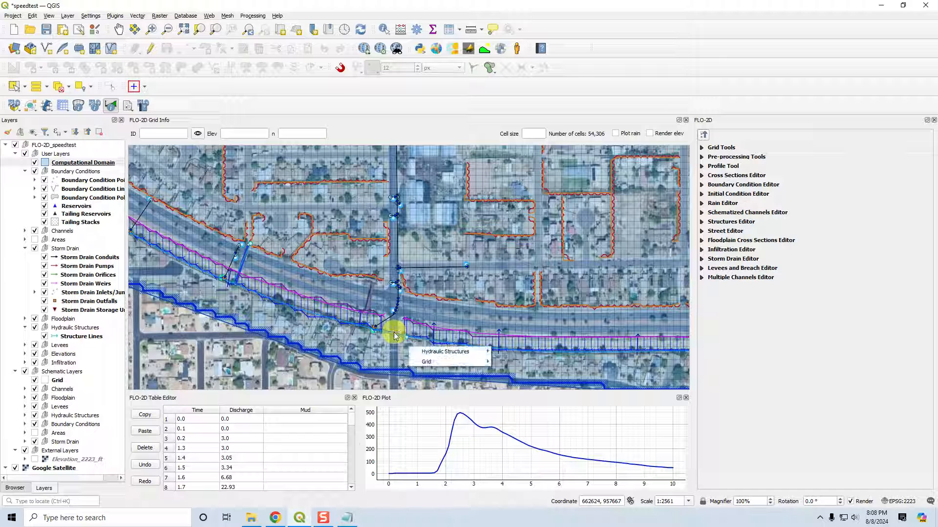
left_click(501, 354)
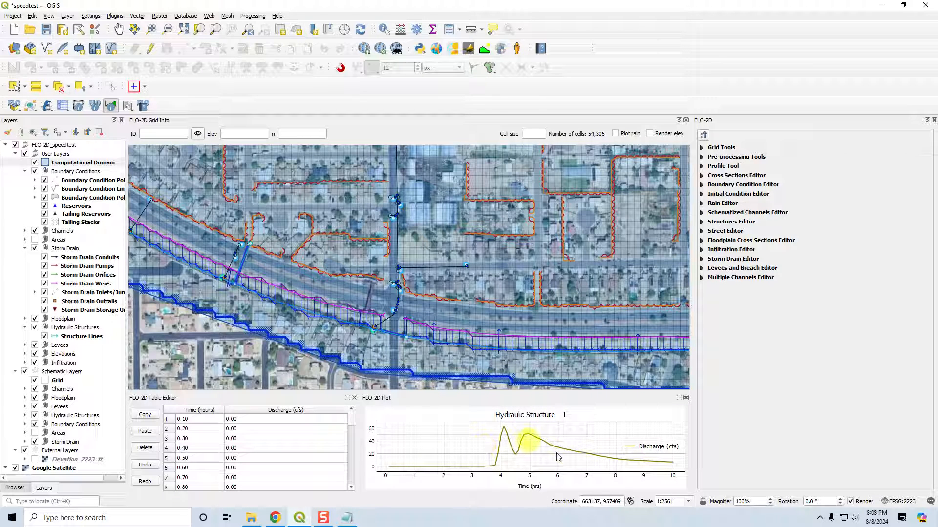
Step: Query the grid element at the structure's road crossing with the results tool
left_click(388, 333)
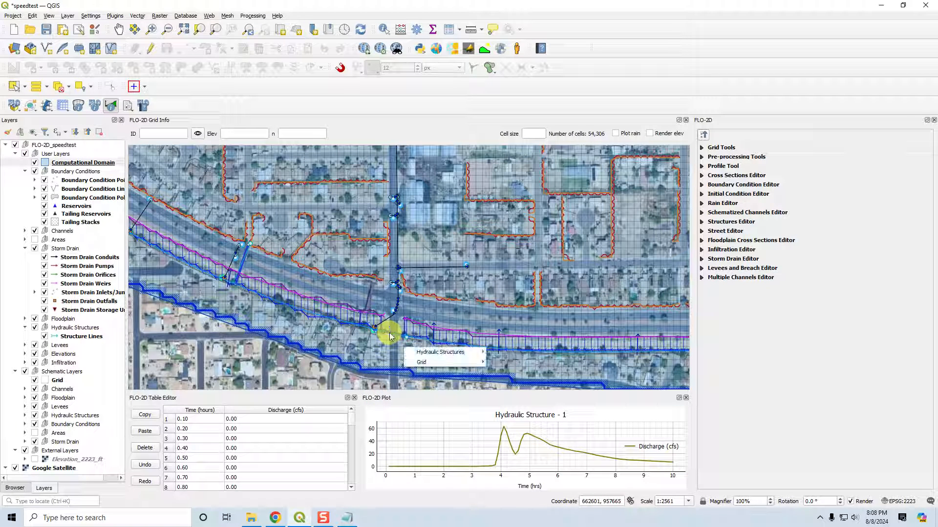
mouse_move(434, 362)
left_click(501, 363)
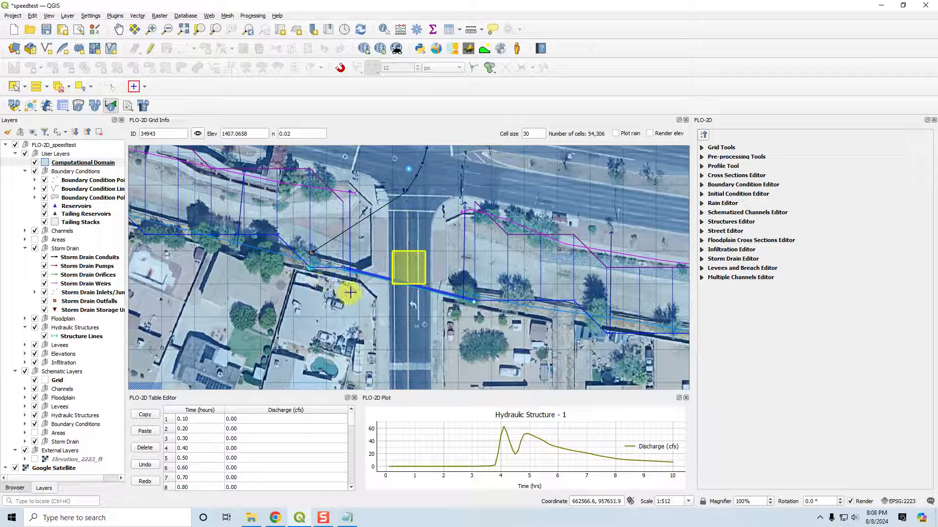
left_click(325, 282)
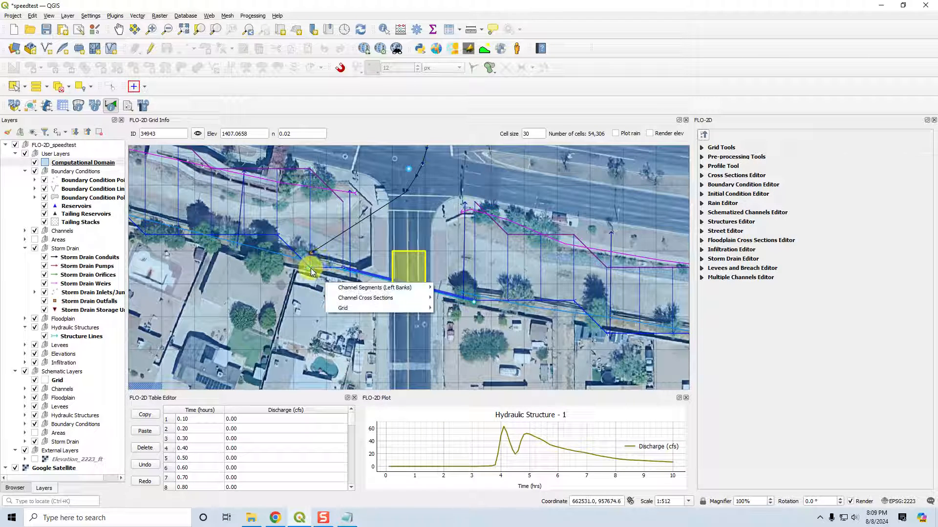
mouse_move(345, 300)
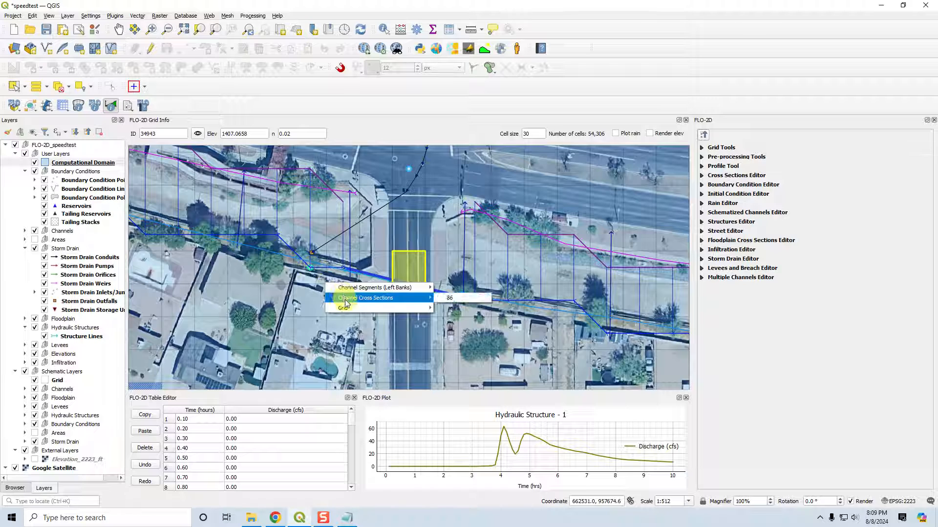
left_click(311, 253)
Step: Query the storm drain outfall on the southern channel just west of the road and plot its results
left_click(311, 253)
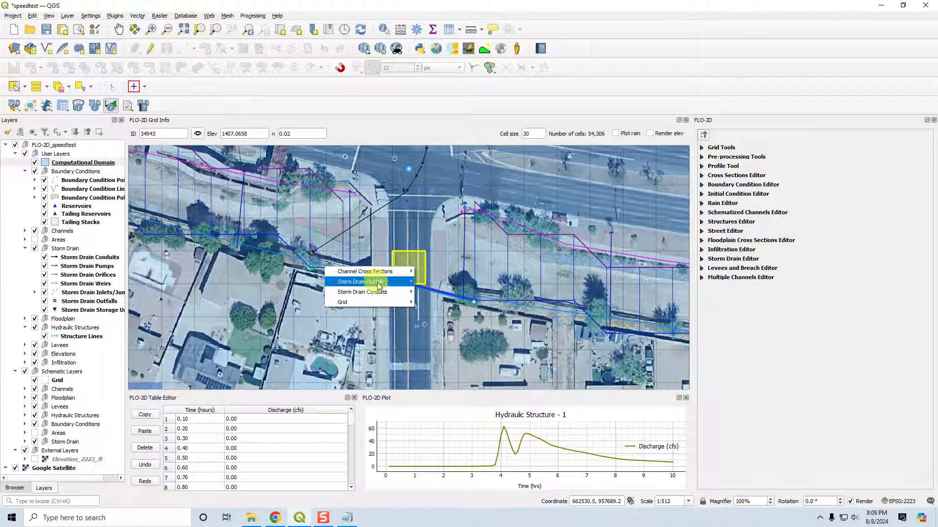
mouse_move(381, 282)
mouse_move(443, 286)
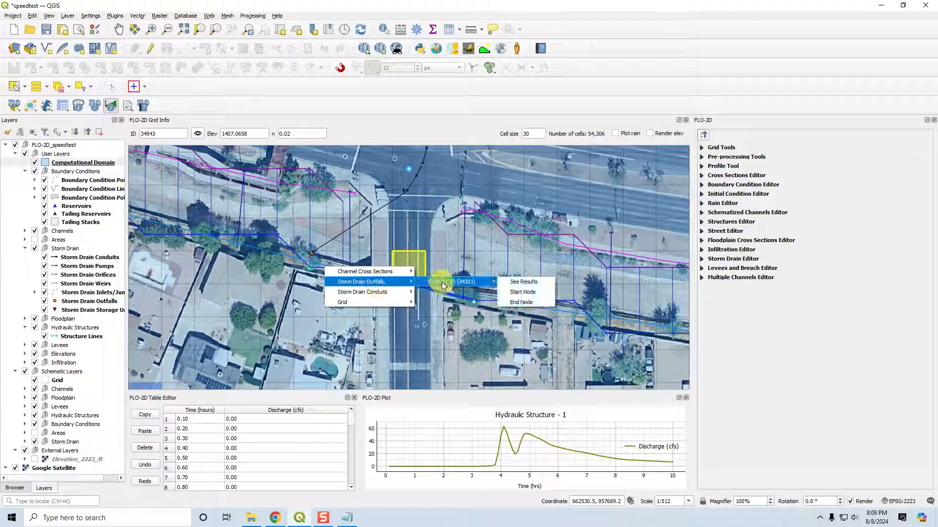
left_click(524, 282)
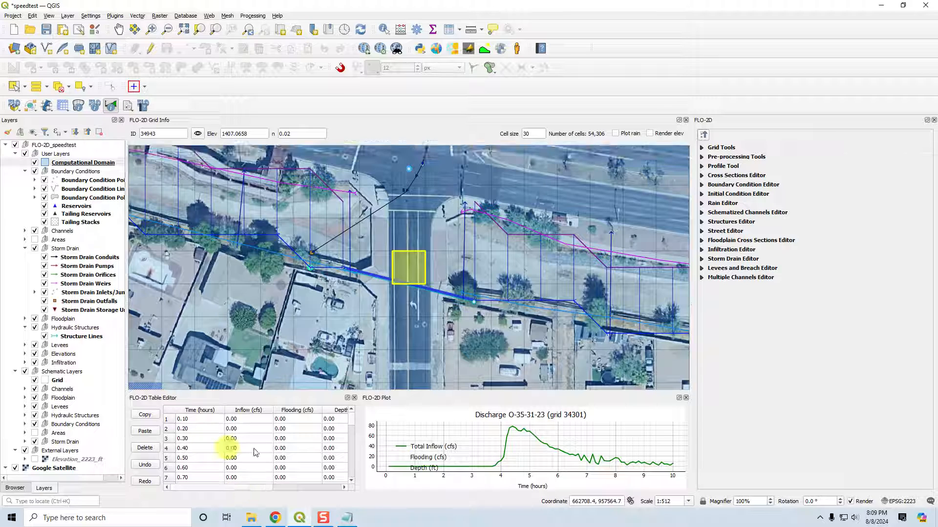
Step: Enlarge the outfall's plot and table area and reposition the plot legend so all result series names are readable
left_click_drag(262, 488, 230, 485)
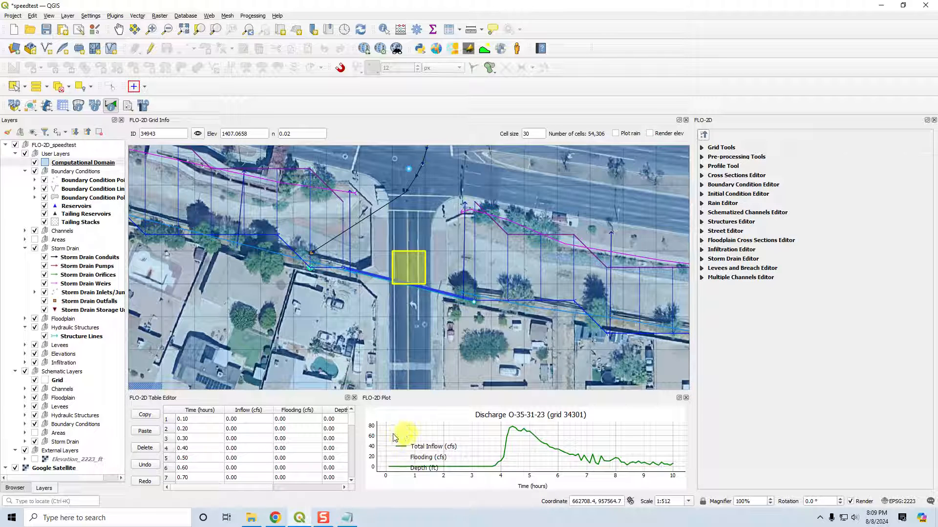
mouse_move(423, 448)
left_mouse_down()
mouse_move(425, 418)
mouse_move(421, 436)
left_mouse_up()
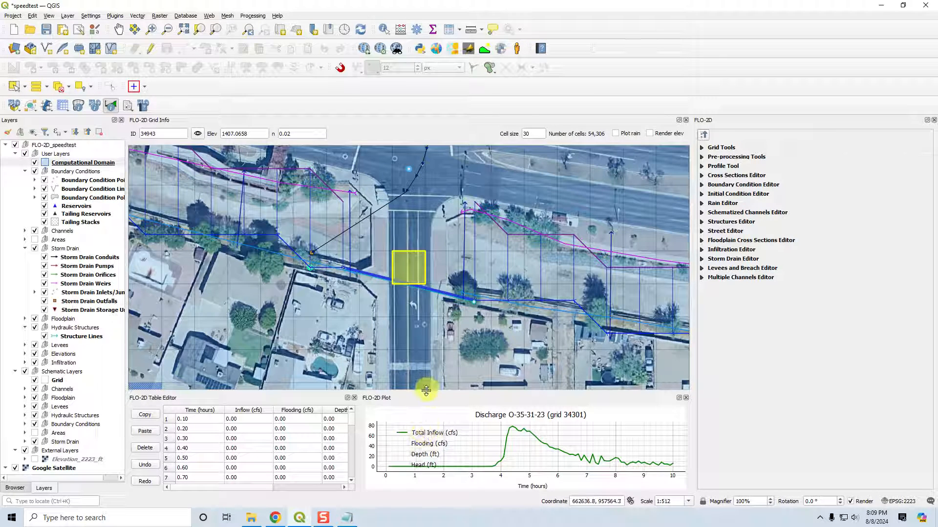
left_click_drag(421, 394, 415, 332)
mouse_move(429, 416)
left_mouse_down()
mouse_move(616, 421)
mouse_move(415, 430)
mouse_move(430, 423)
left_mouse_up()
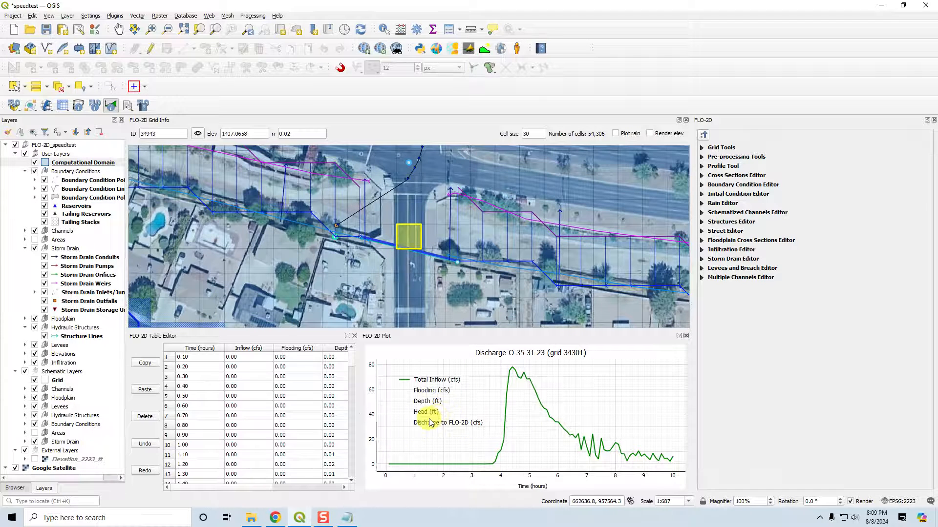
Step: Check the outfall's Depth and Head curves one at a time, then plot Total Inflow together with Discharge to FLO-2D
right_click(421, 393)
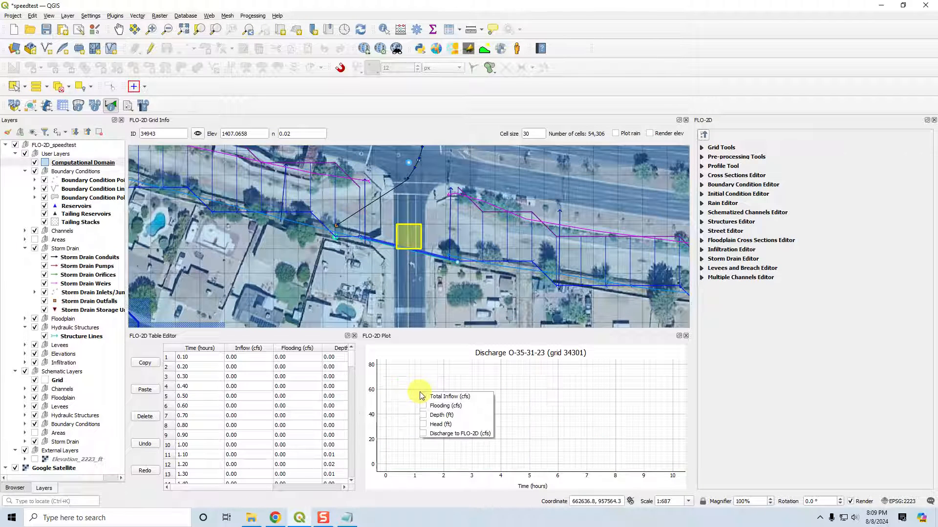
left_click(425, 416)
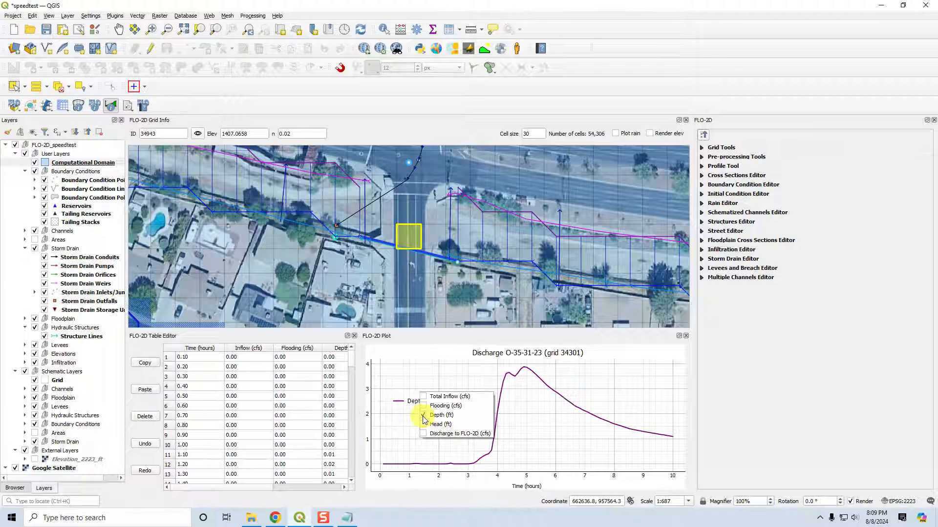
left_click(423, 416)
left_click(424, 425)
left_click(424, 424)
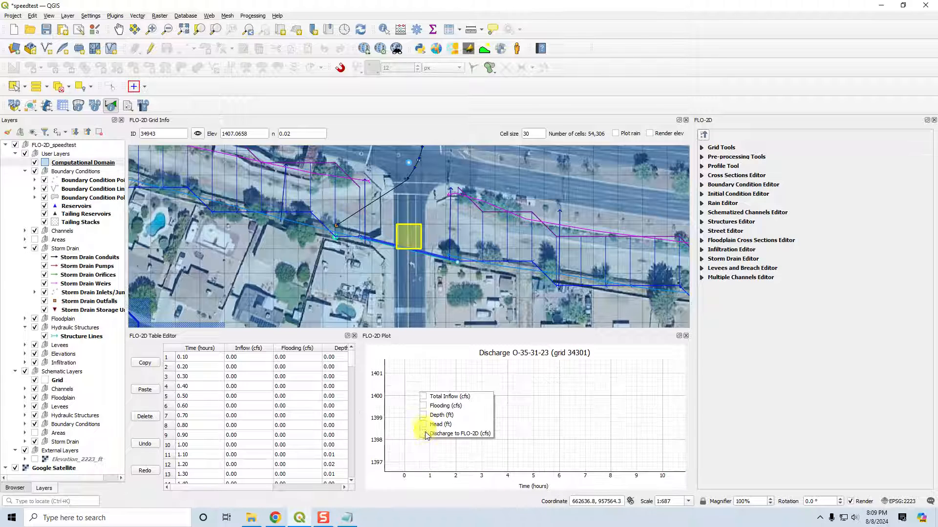
left_click(423, 434)
left_click(424, 397)
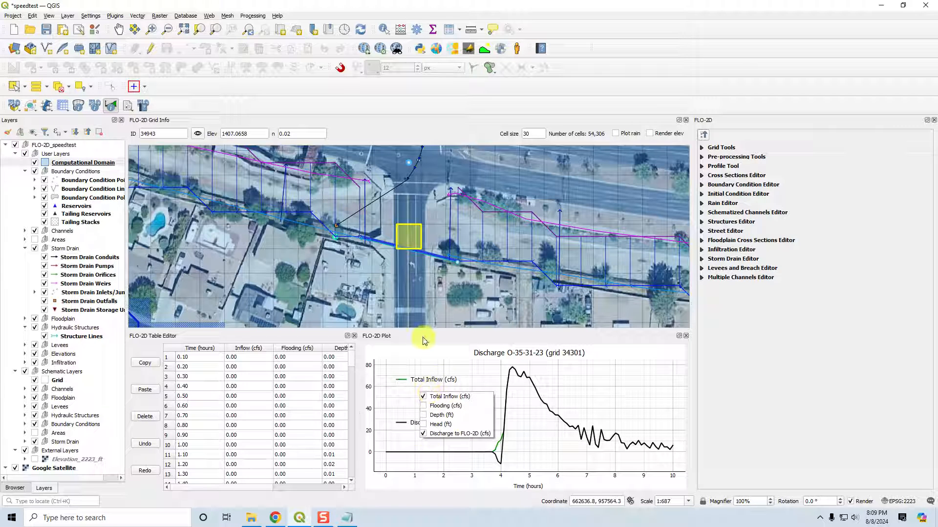
left_click(429, 355)
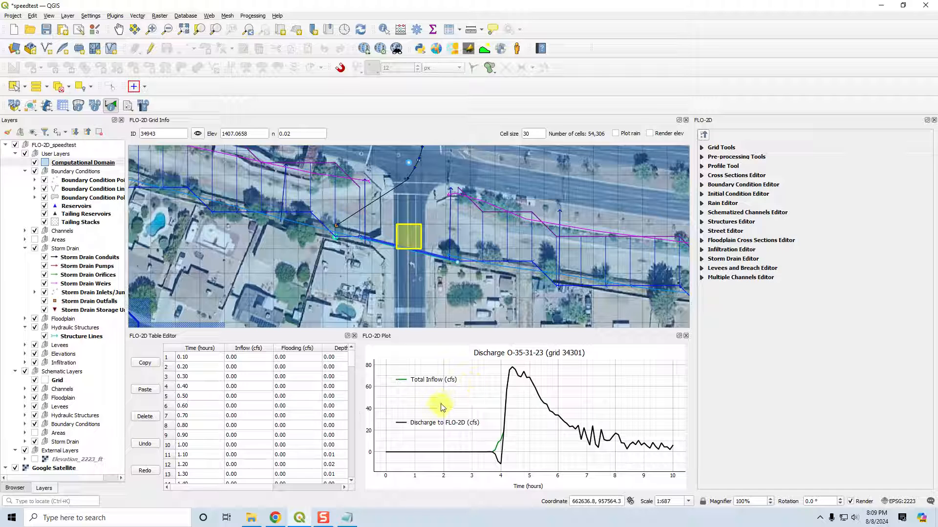
Step: Query the left-bank channel segment east of the road crossing and plot its channel profile
scroll(411, 233, "down", 1)
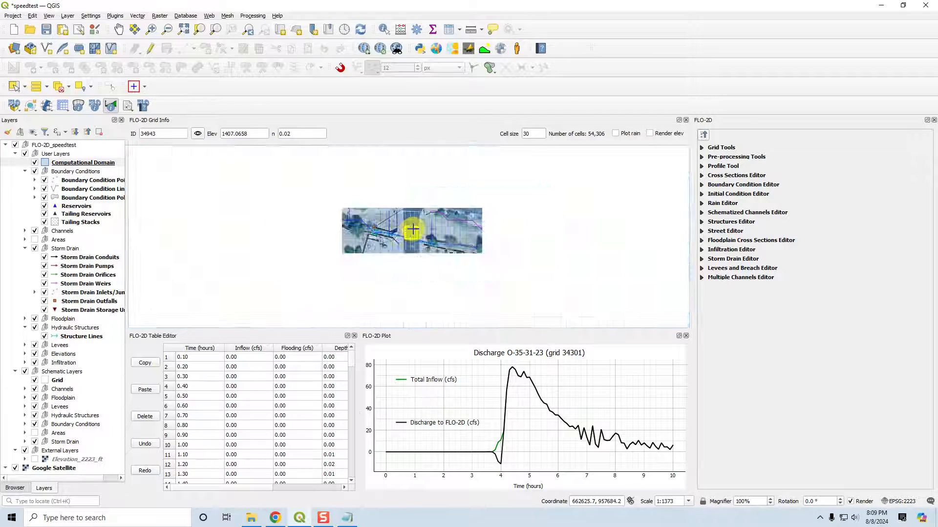
left_click(483, 260)
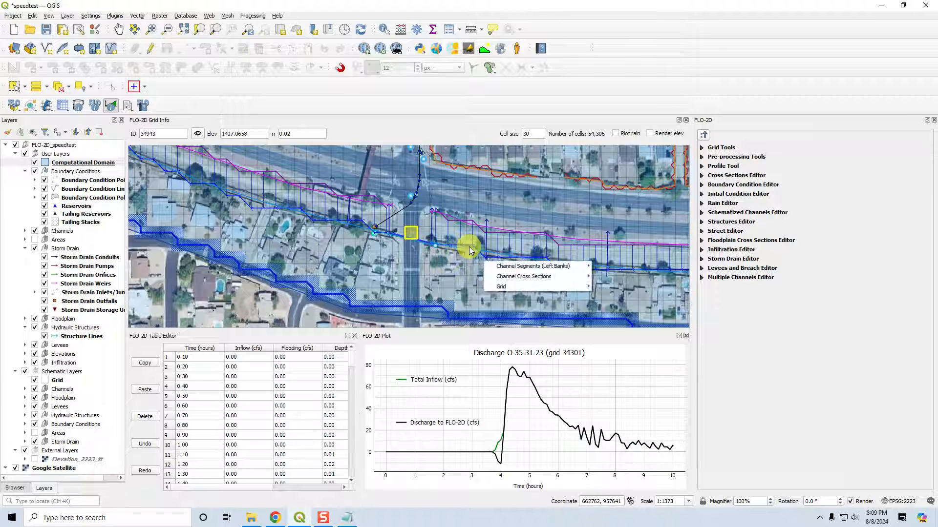
mouse_move(537, 266)
left_click(605, 268)
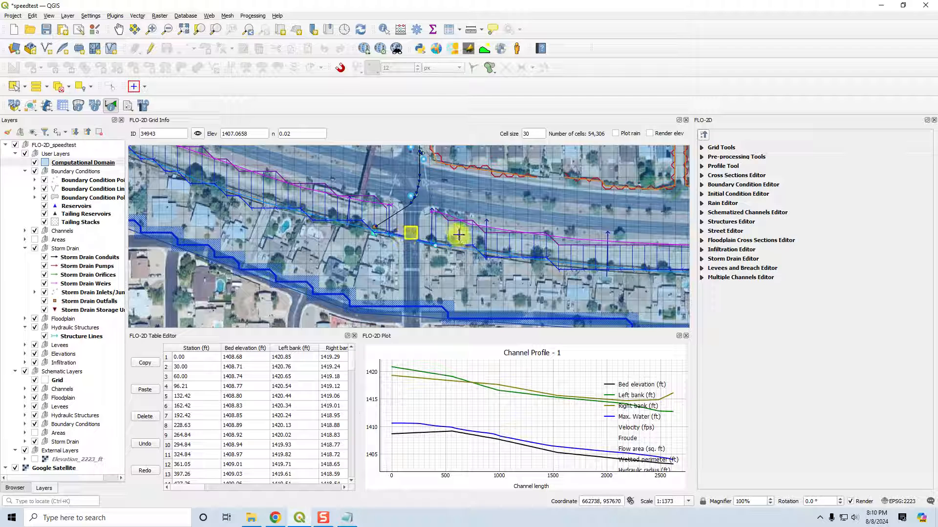
Step: Query channel cross section 82 just east of the road crossing and plot its discharge hydrograph
right_click(473, 249)
mouse_move(507, 254)
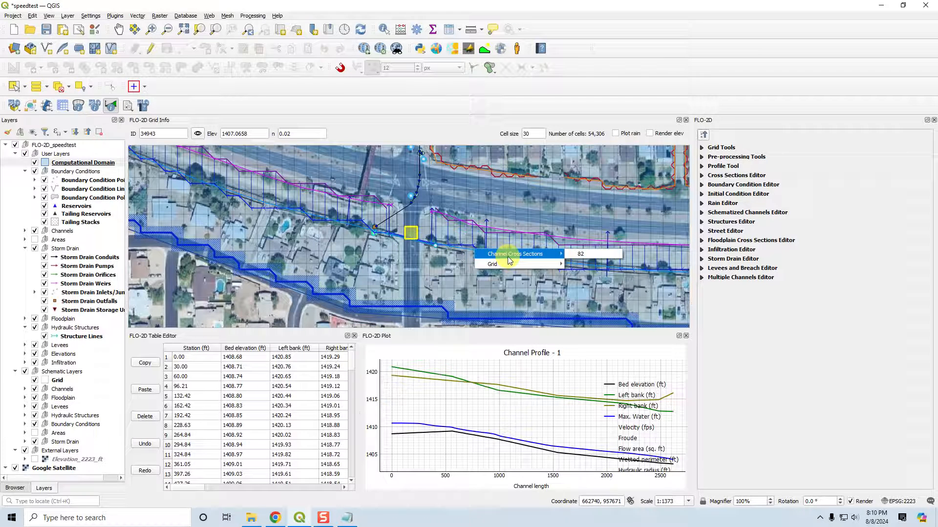
left_click(583, 255)
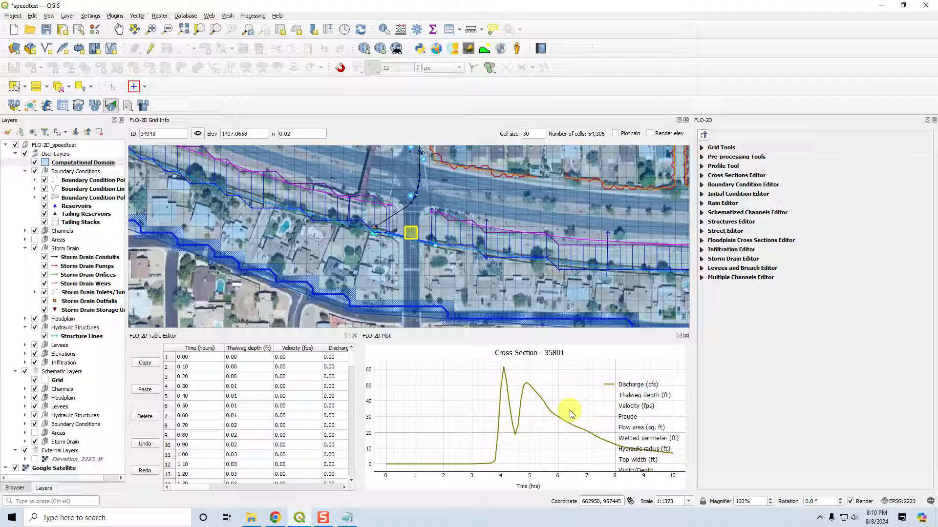
Step: Compare the cross section's Wetted perimeter and Top width curves, leave only Top width plotted, and review the remaining result table columns
scroll(417, 269, "down", 3)
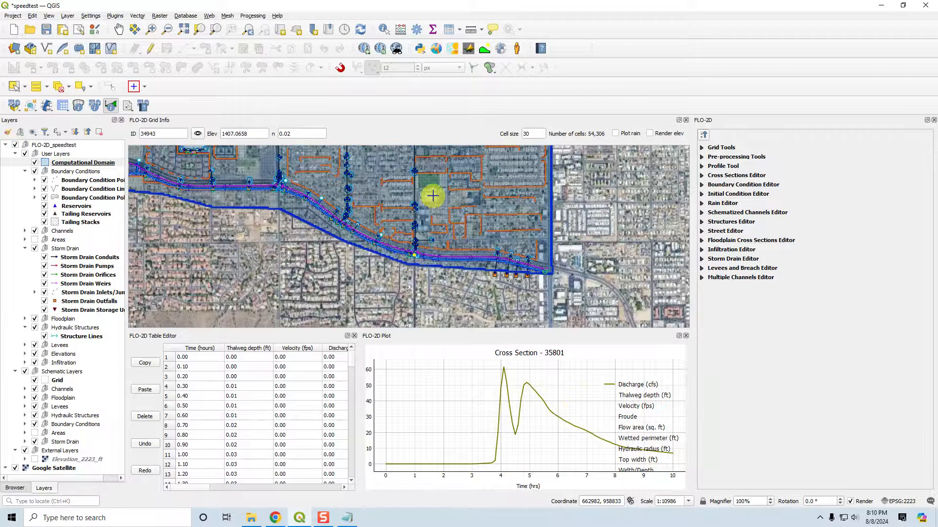
left_click_drag(432, 195, 487, 287)
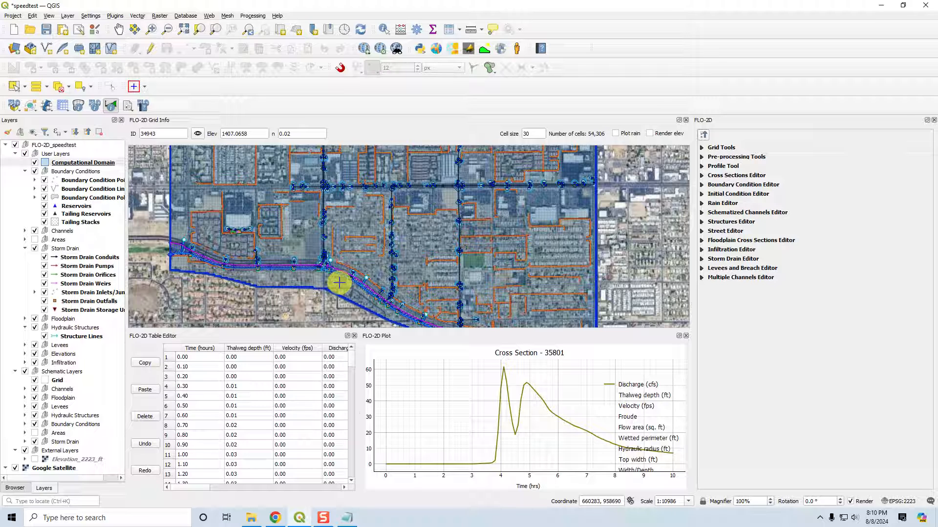
right_click(586, 399)
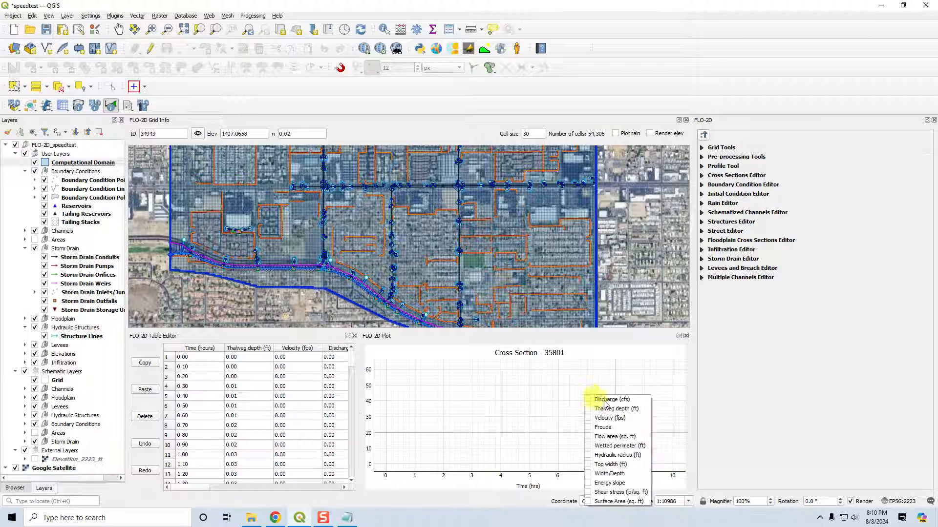
left_click(590, 447)
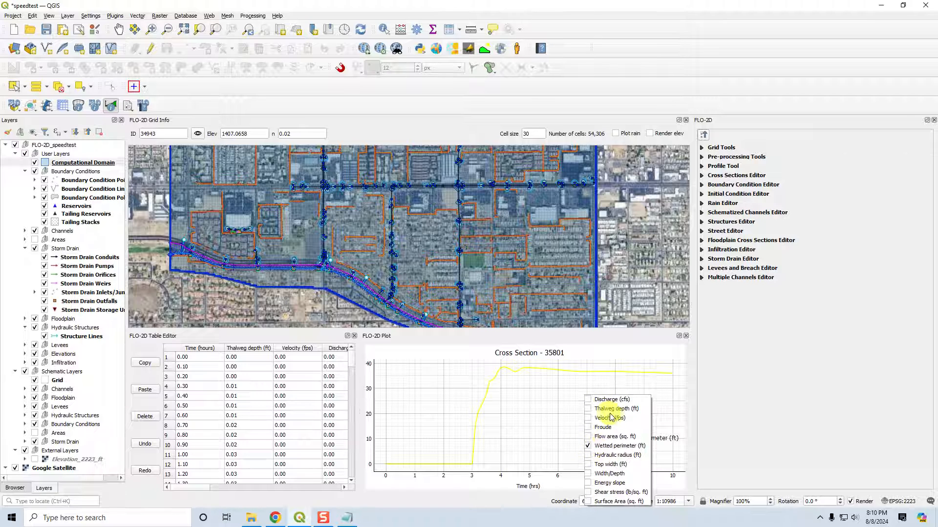
left_click(590, 465)
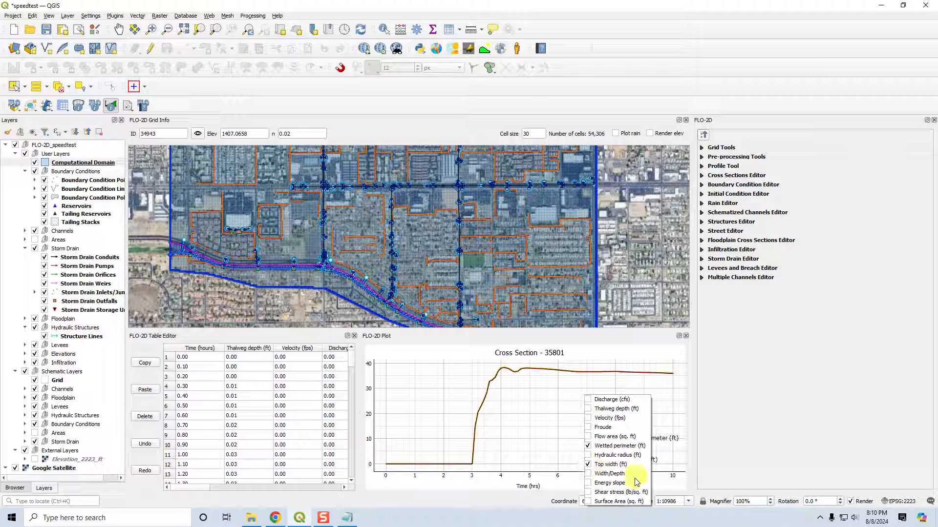
left_click(601, 446)
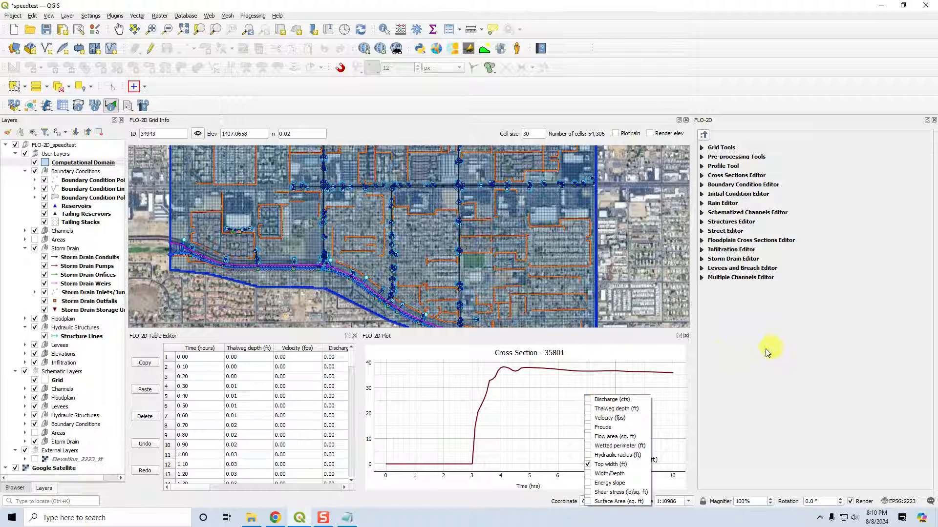
left_click(742, 364)
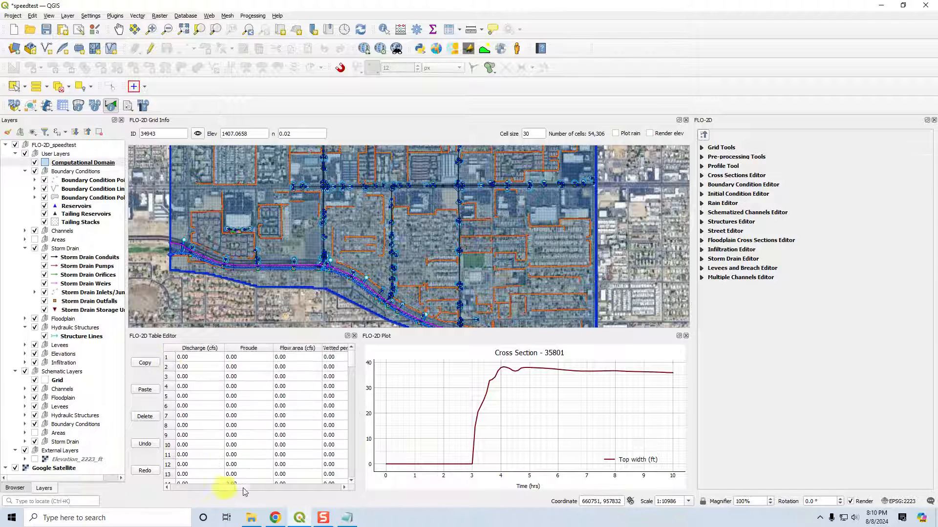
left_click_drag(219, 487, 351, 489)
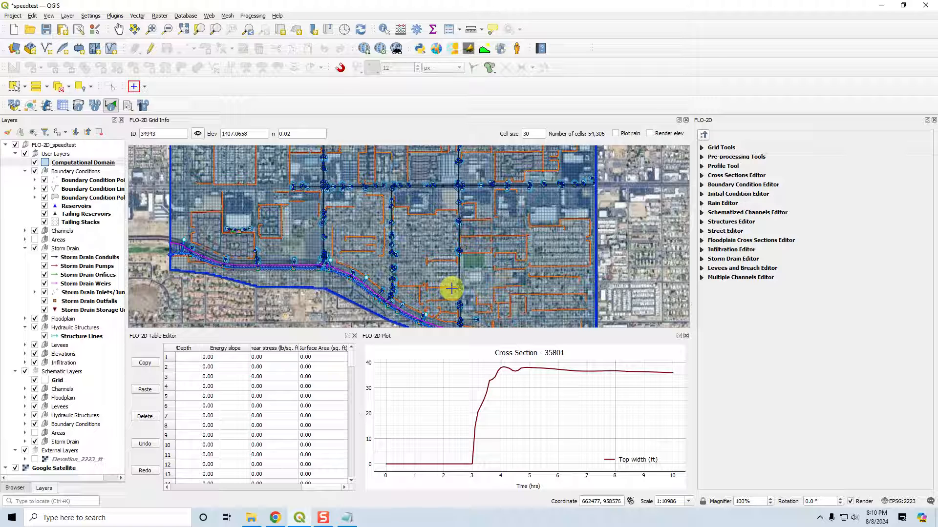
Step: Remove the existing GeoPackage connection from the data browser
scroll(367, 293, "down", 1)
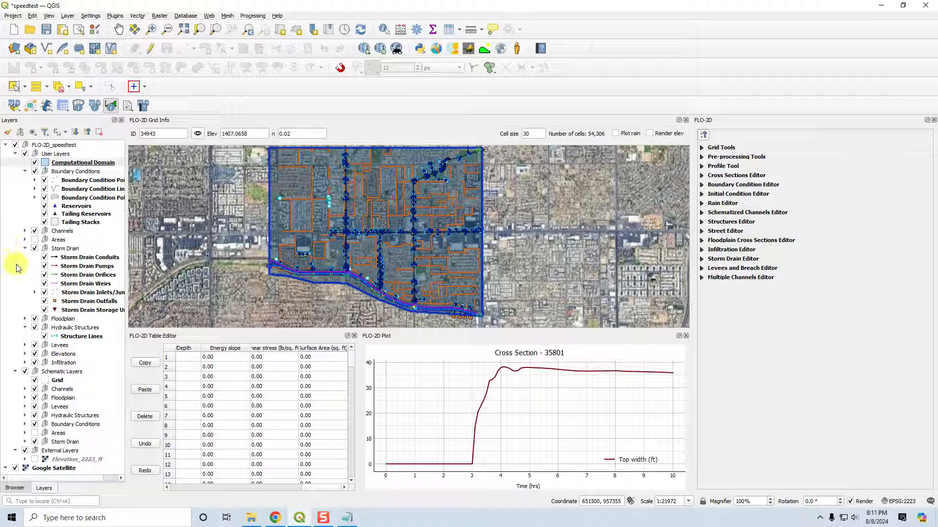
left_click(20, 488)
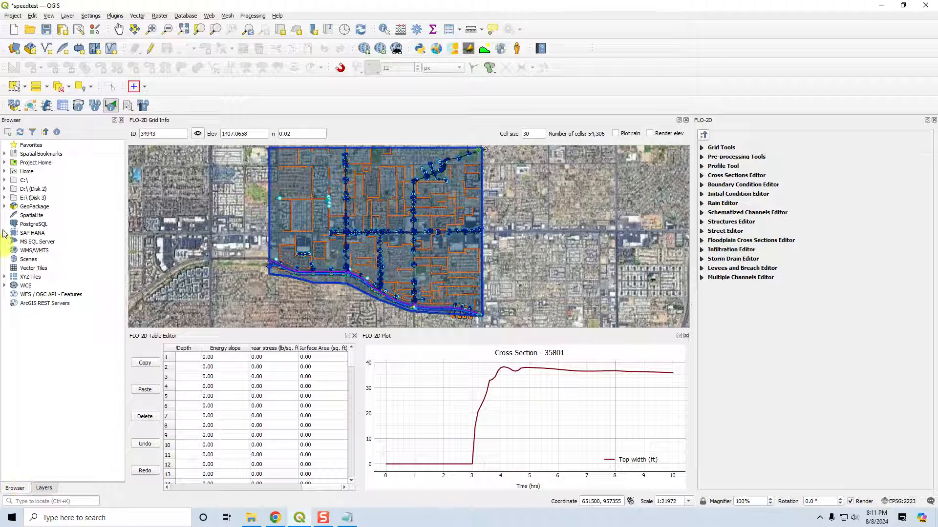
left_click(5, 207)
left_click(42, 217)
right_click(42, 220)
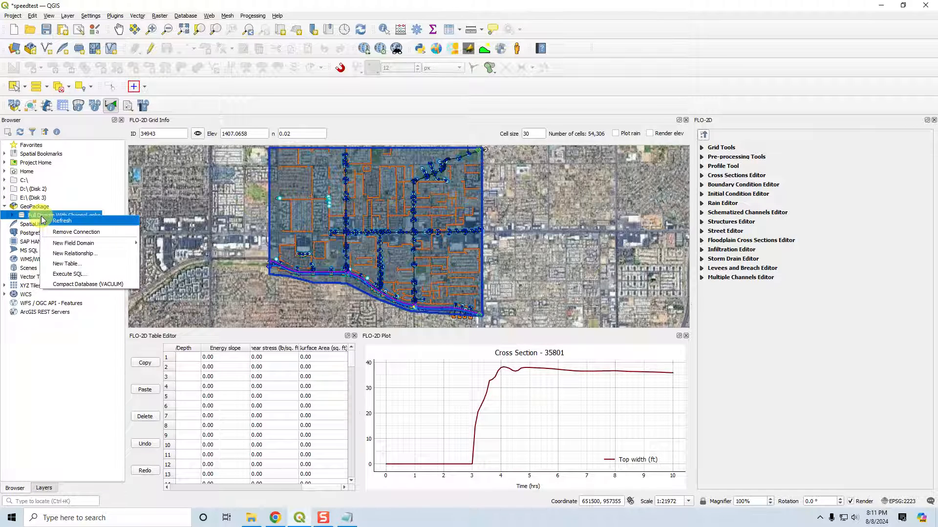
left_click(55, 228)
Step: Add a GeoPackage connection to speedtest.gpkg from the Self-Help Tutorials folder
right_click(41, 207)
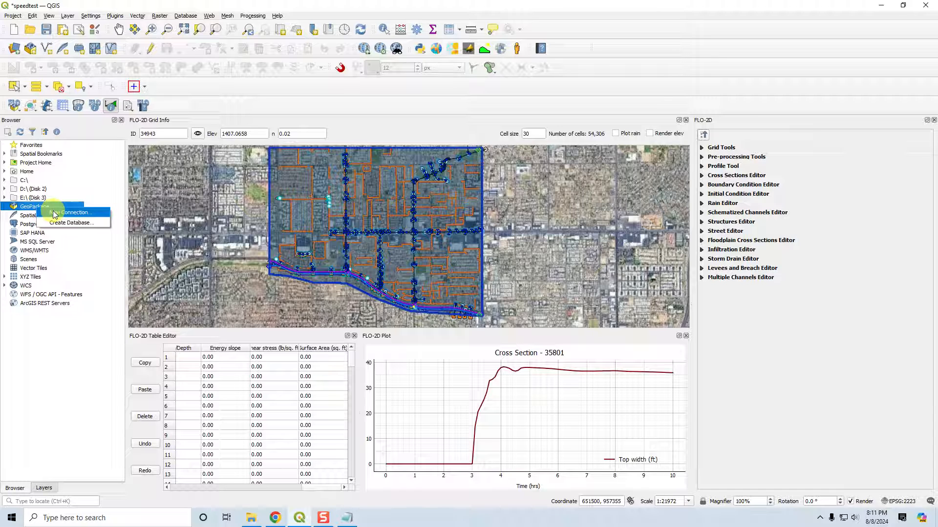
left_click(54, 214)
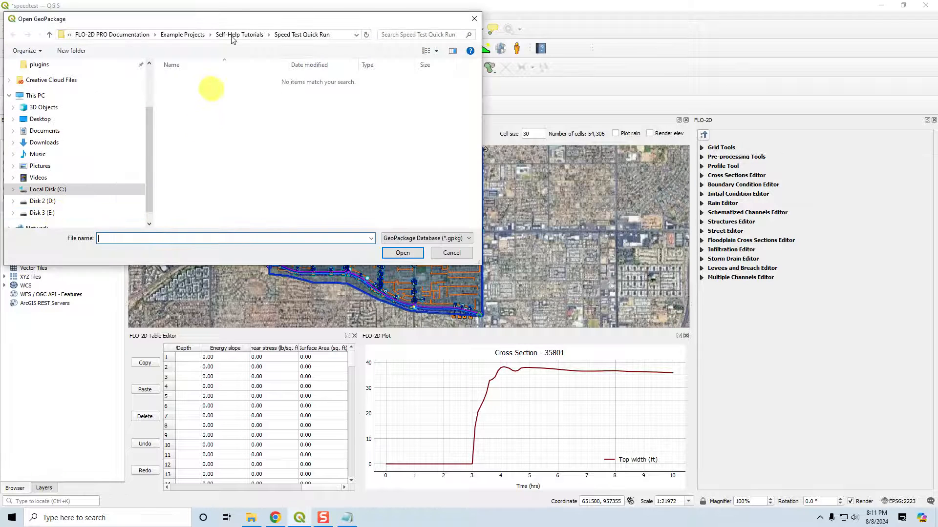
left_click(236, 35)
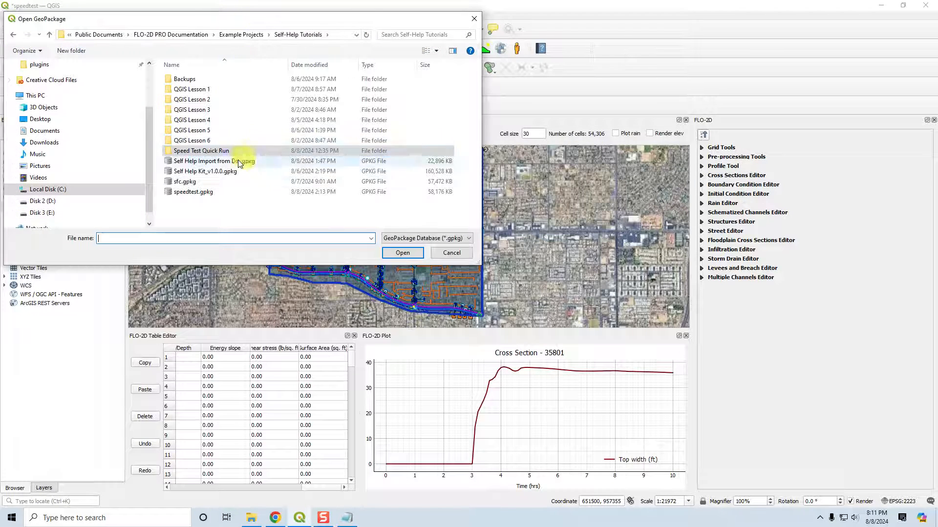
left_click(200, 192)
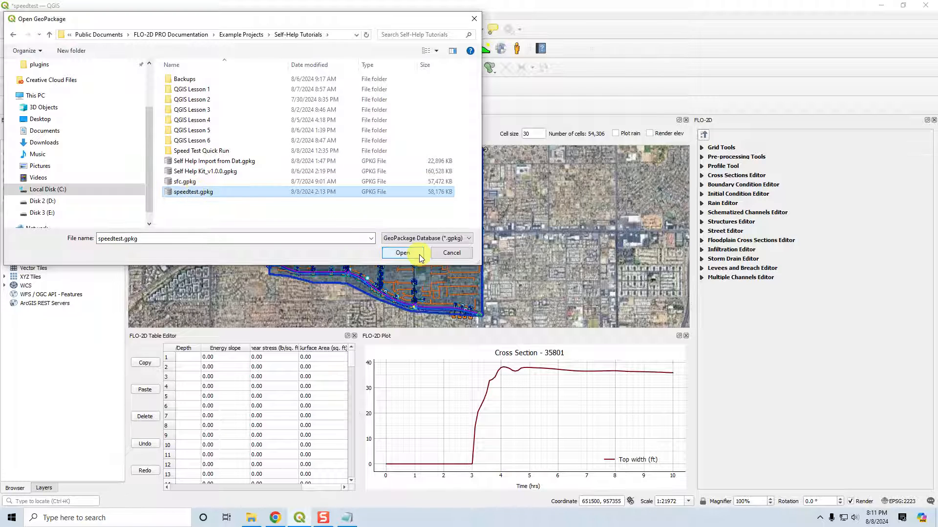
left_click(393, 253)
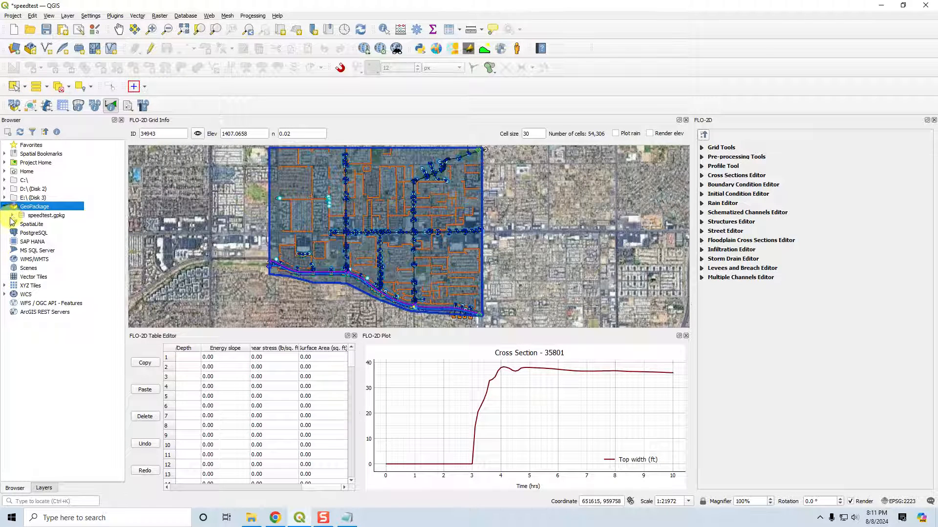
Step: Browse the contents of speedtest.gpkg and add its external_layers table to the project
left_click(13, 215)
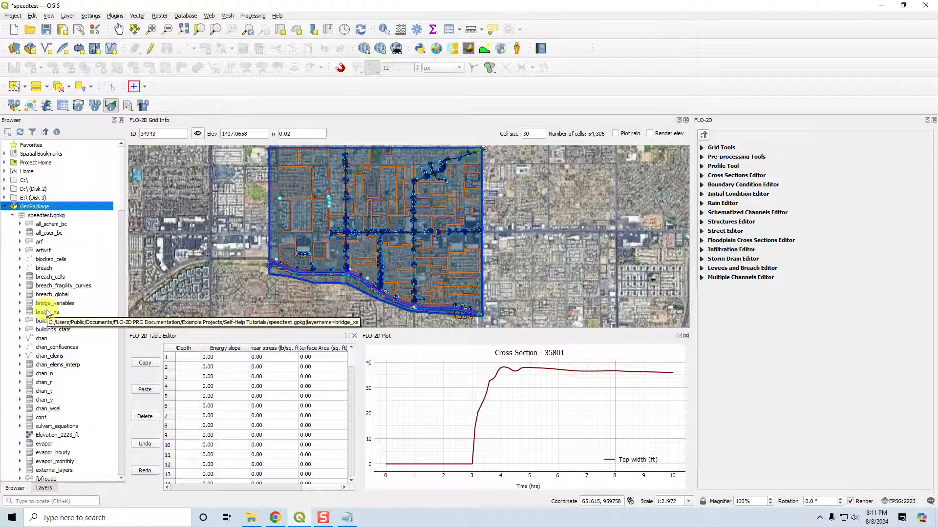
left_click(51, 277)
key("e")
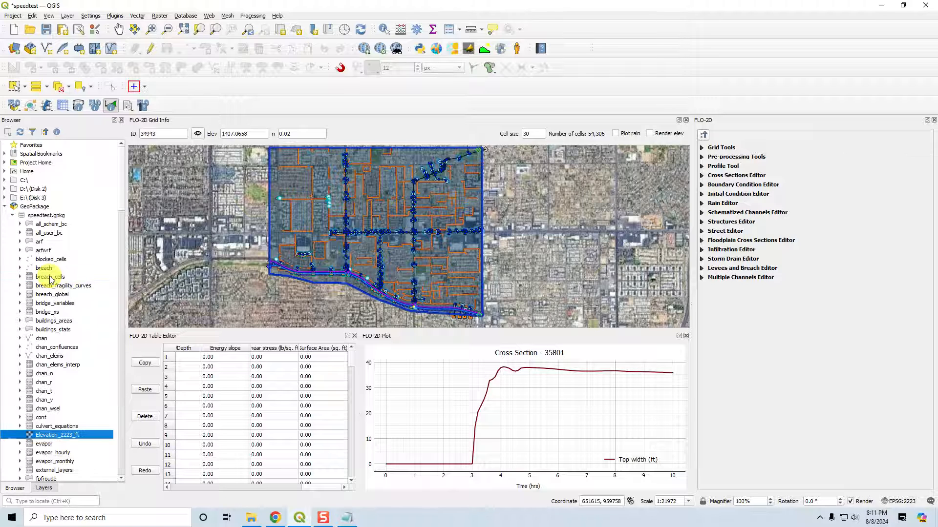
scroll(56, 322, "down", 7)
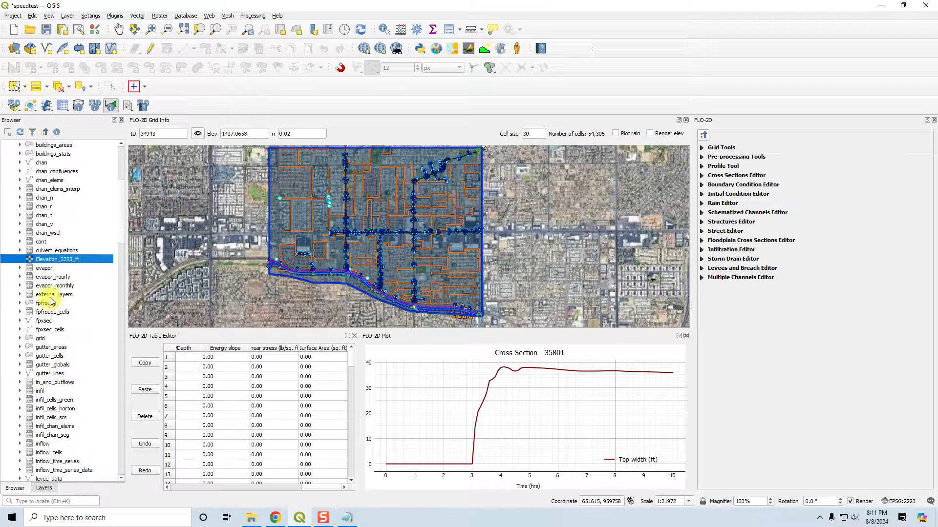
left_click_drag(47, 295, 221, 270)
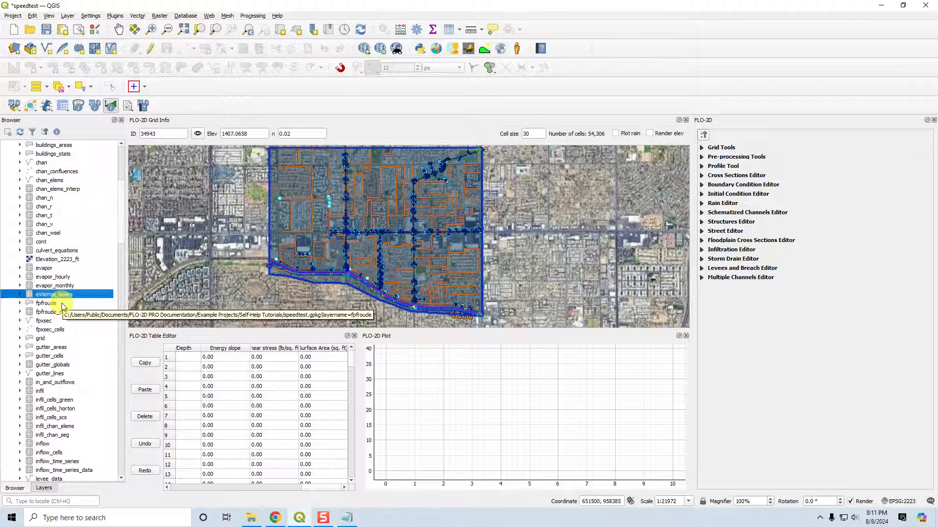
Step: Add the metadata and trigger_control tables from speedtest.gpkg to the project and show the project layer list
key("m")
scroll(58, 423, "down", 3)
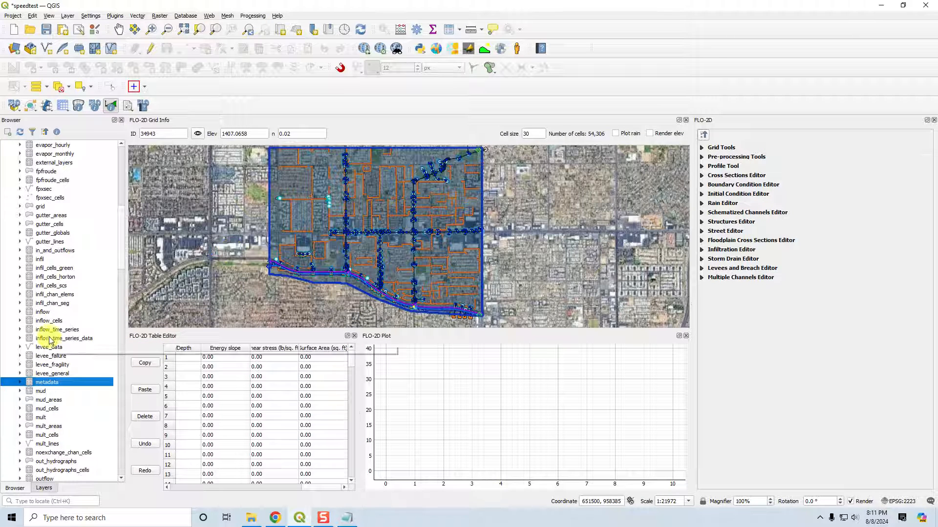
key("t")
scroll(50, 341, "down", 3)
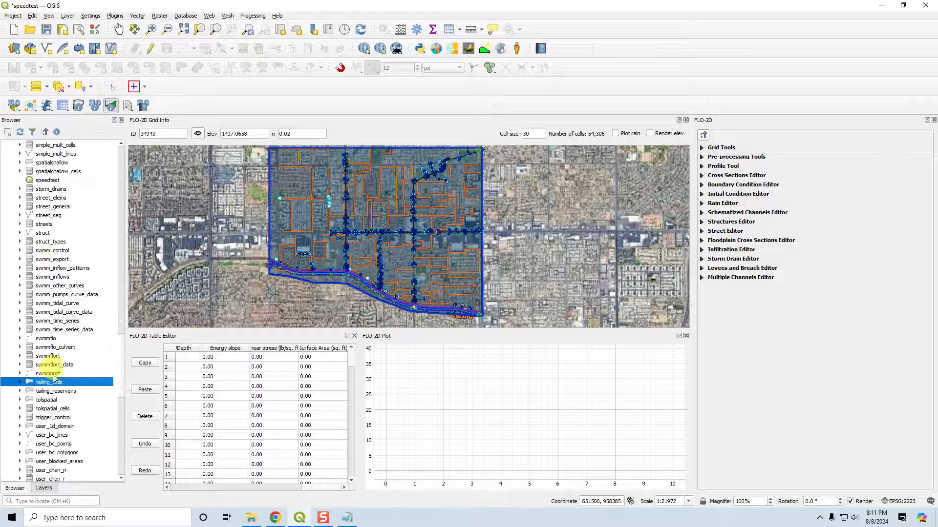
left_click(48, 417)
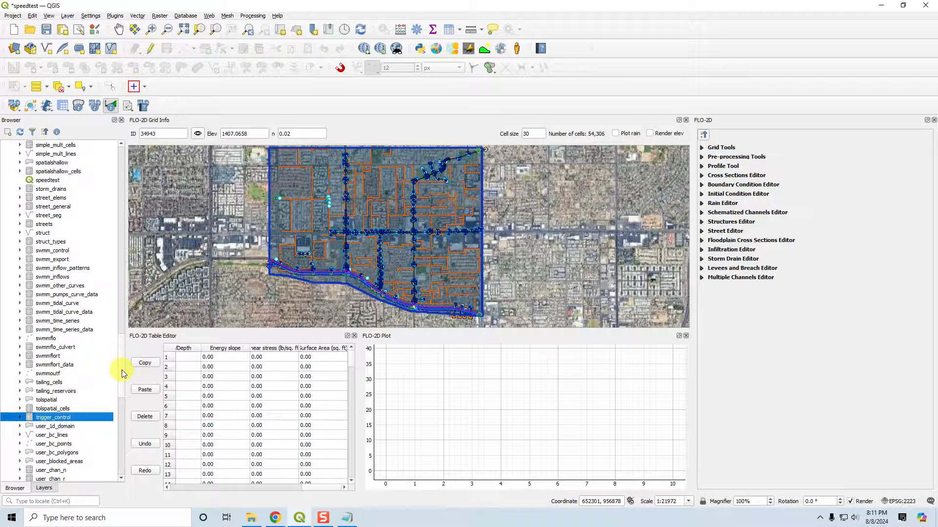
left_click_drag(121, 370, 119, 168)
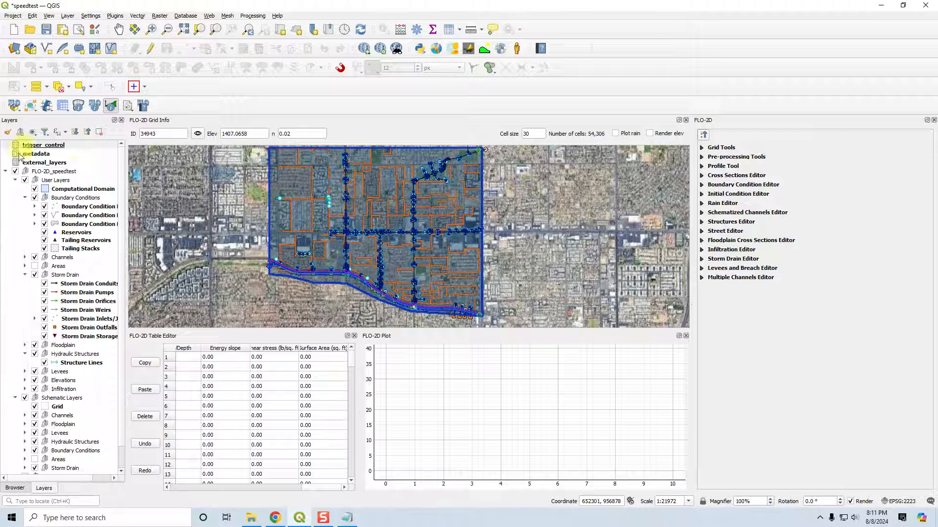
Step: Examine the names and enabled flags in the trigger_control attribute table, then close it
left_click(44, 146)
right_click(45, 145)
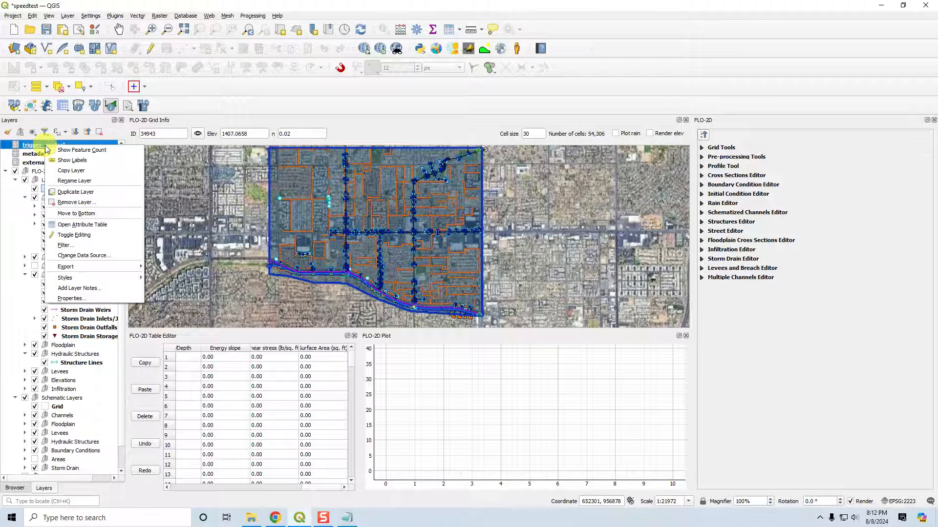
left_click(82, 224)
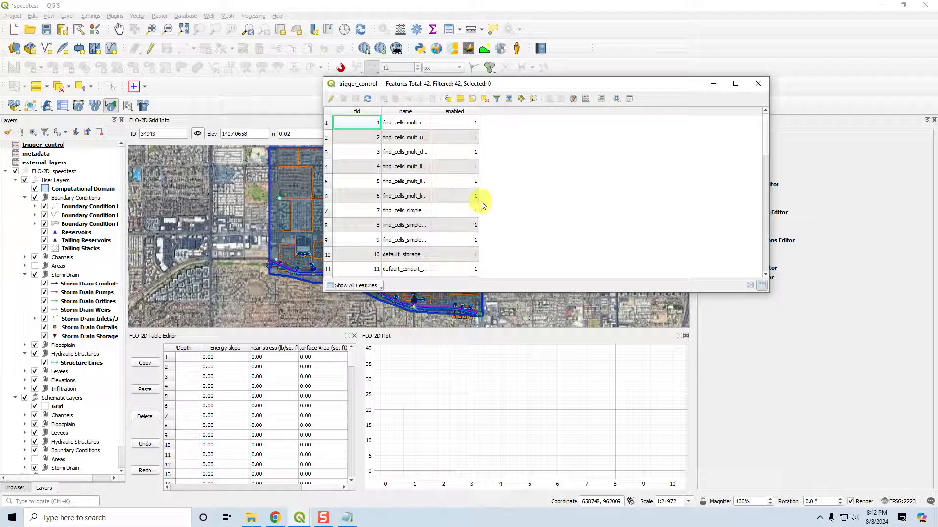
scroll(545, 207, "down", 10)
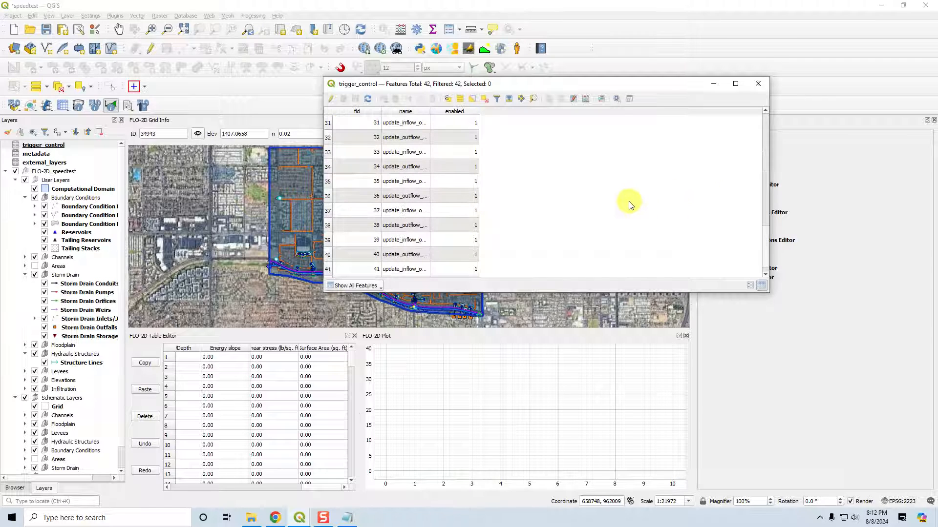
scroll(629, 205, "up", 10)
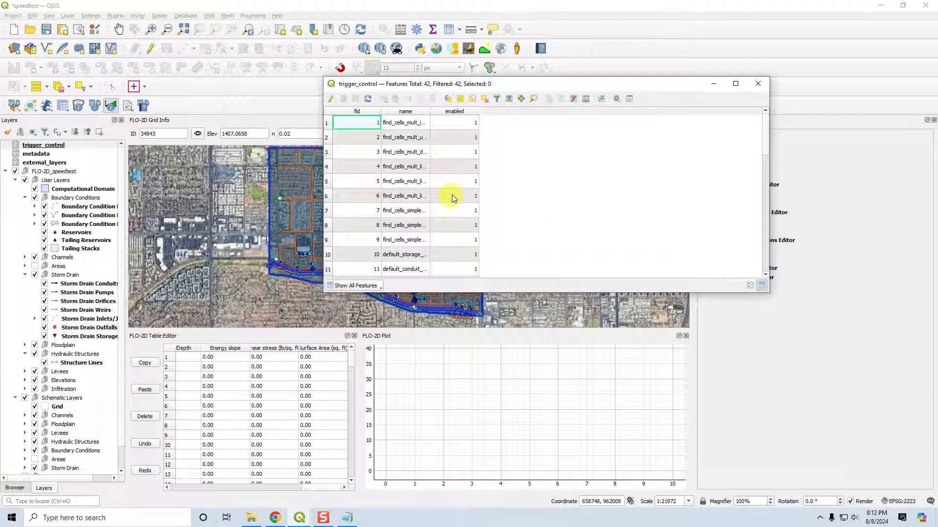
left_click(758, 84)
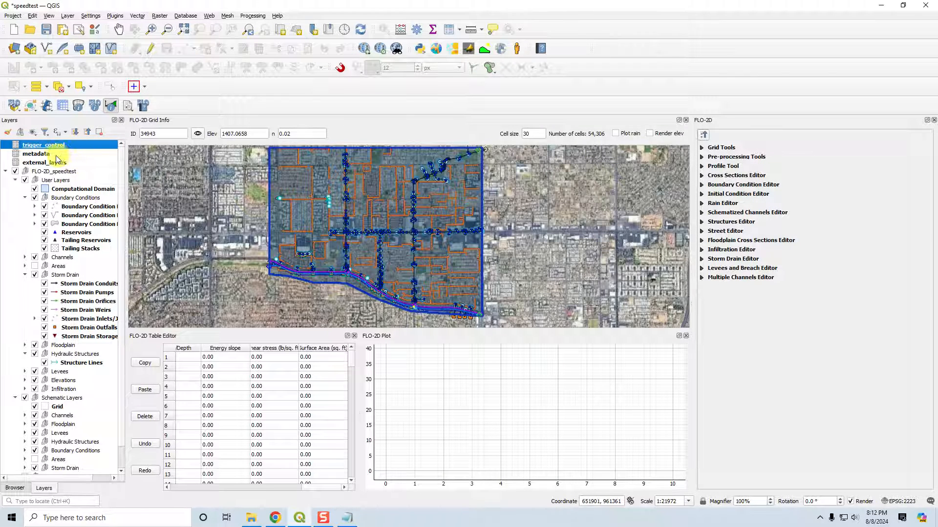
Step: Examine the project information stored in the metadata attribute table, then close it
right_click(56, 155)
left_click(78, 233)
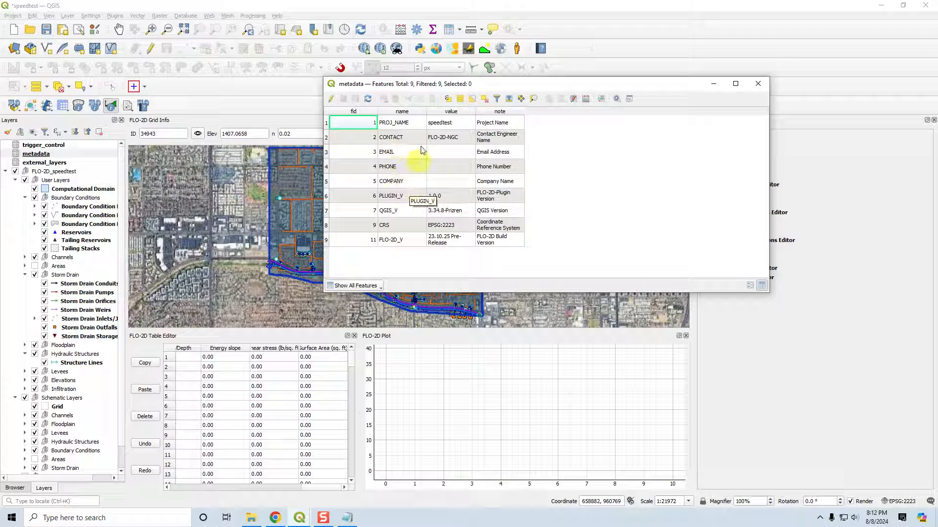
left_click(757, 84)
Step: Examine the layer names and types in the external_layers attribute table, then close it
right_click(46, 170)
right_click(44, 162)
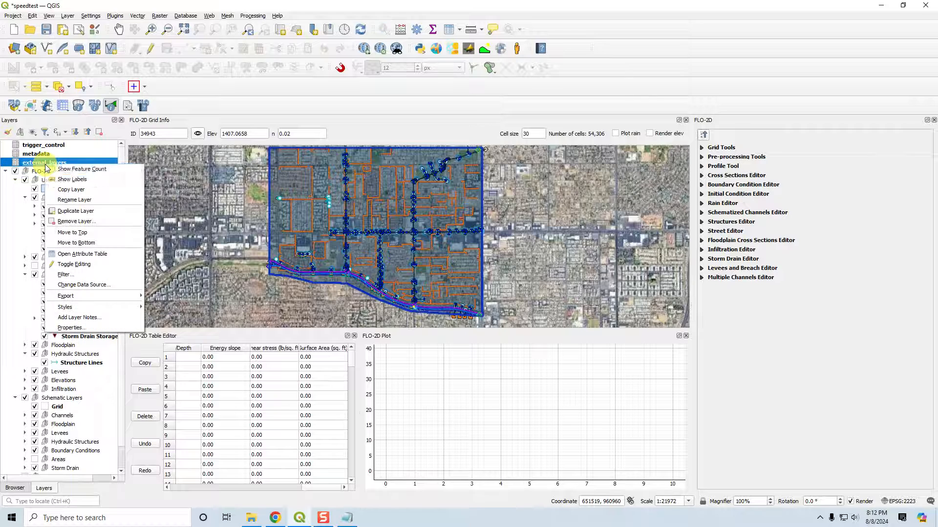
left_click(73, 247)
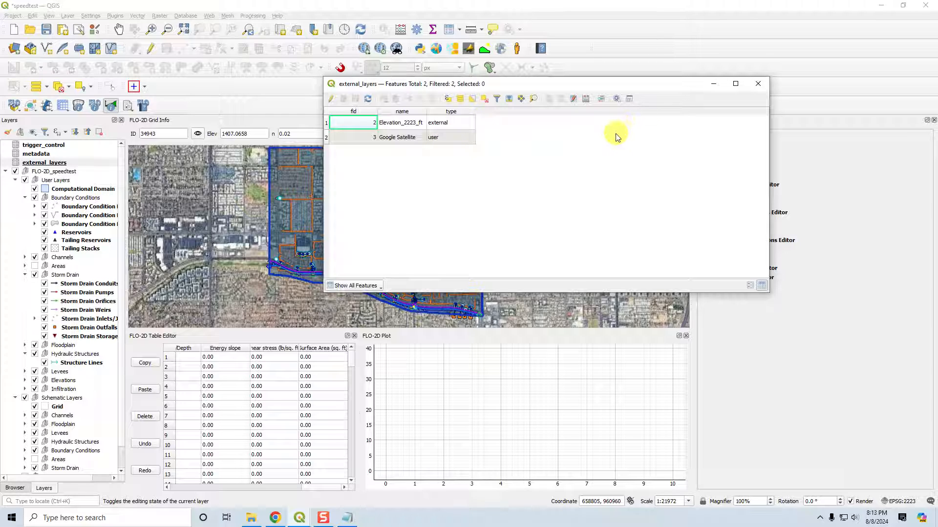
left_click(758, 84)
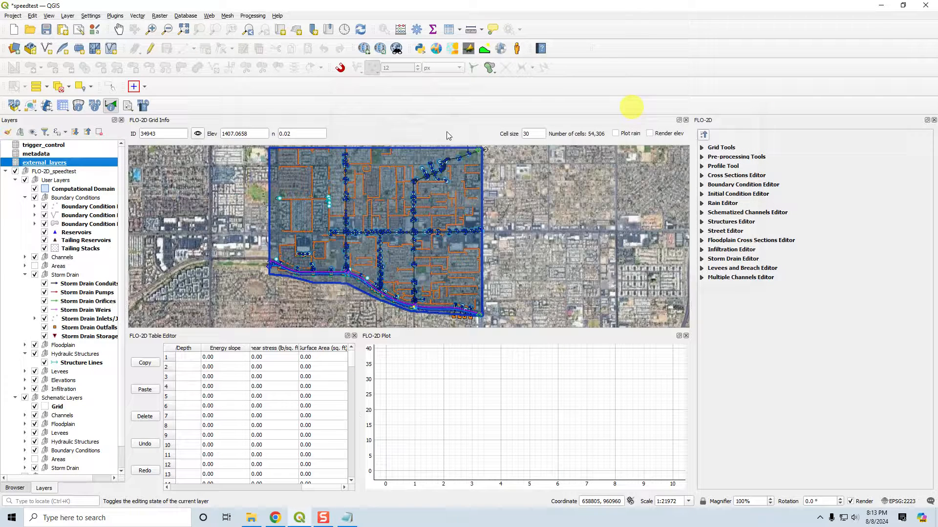
Step: Remove the trigger_control, metadata and external_layers tables from the project
left_click(58, 146)
left_click(49, 163, "shift")
right_click(53, 157)
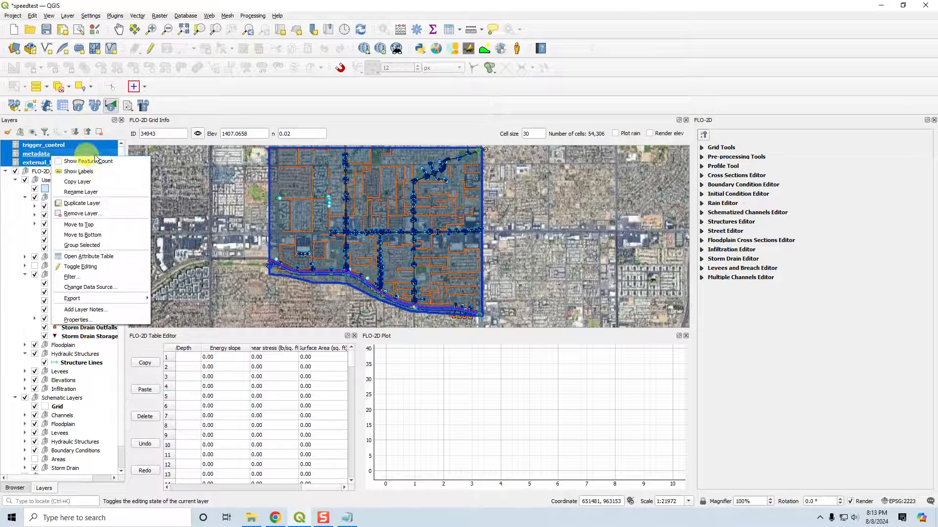
left_click(98, 213)
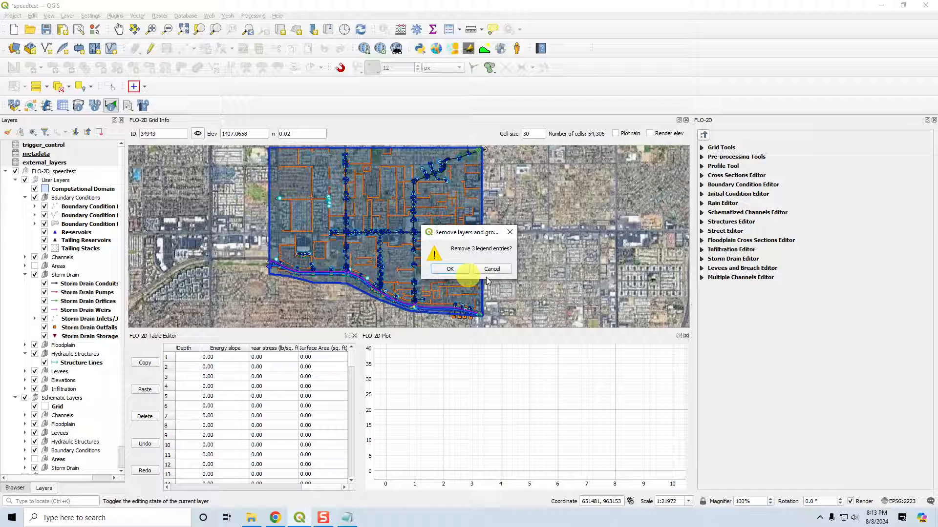
left_click(450, 269)
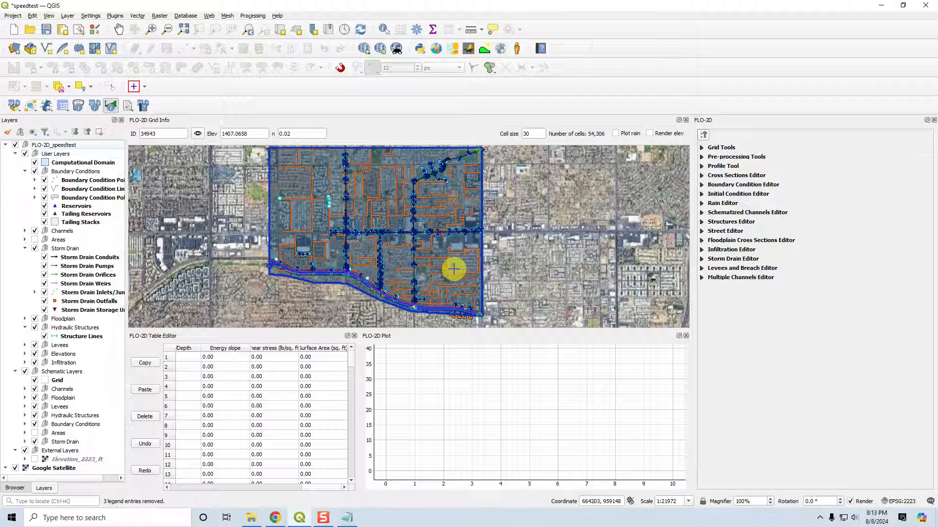
Step: Check the Elevation_2223_ft layer's data source and find Elevation 2223 ft.tif in the QGIS Lesson 1 folder in File Explorer
left_click(15, 153)
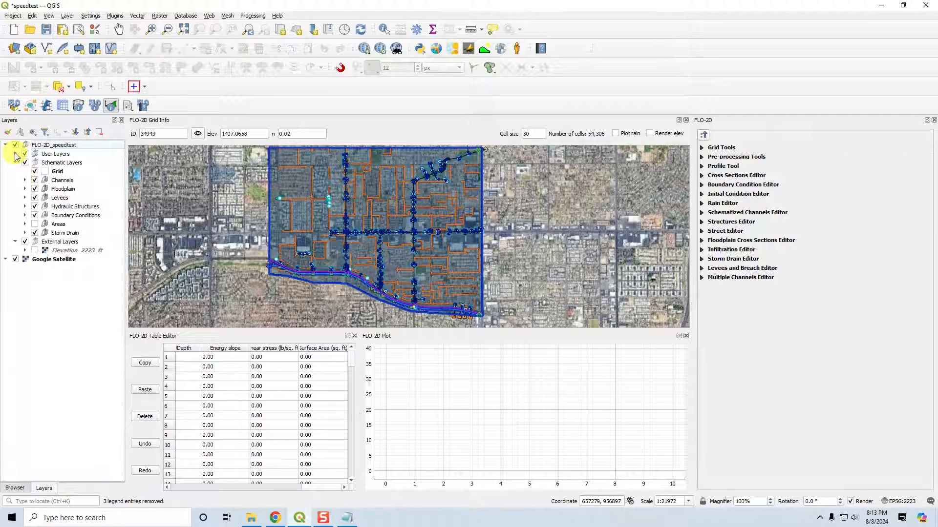
left_click(60, 252)
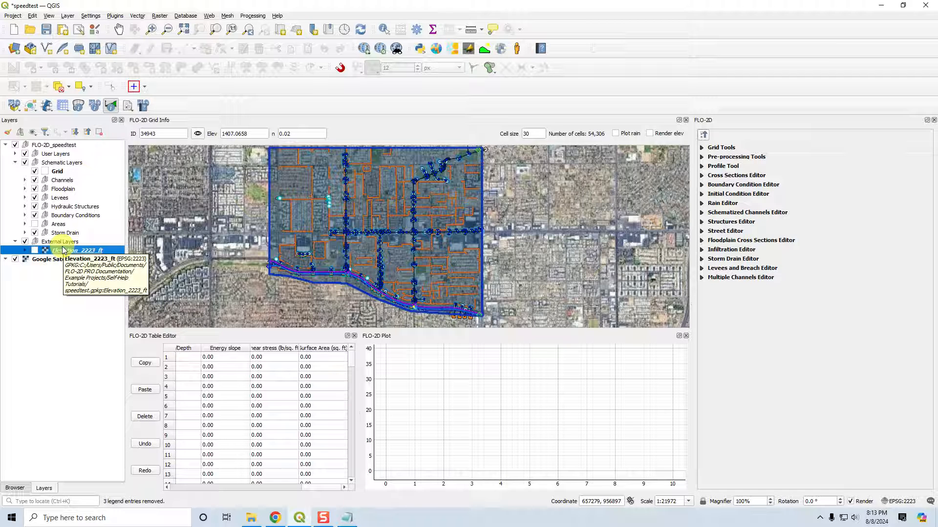
left_click(251, 517)
scroll(521, 134, "up", 3)
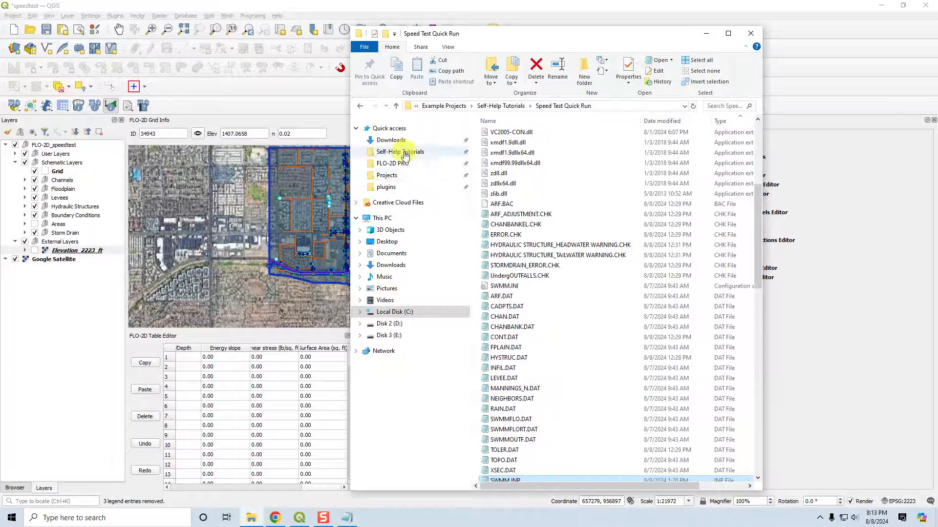
left_click(400, 151)
double_click(514, 147)
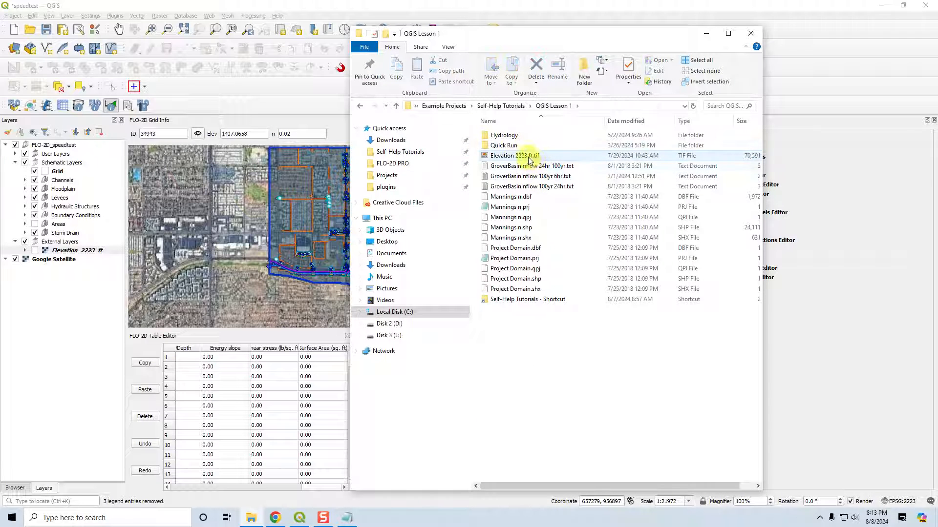
left_click(529, 156)
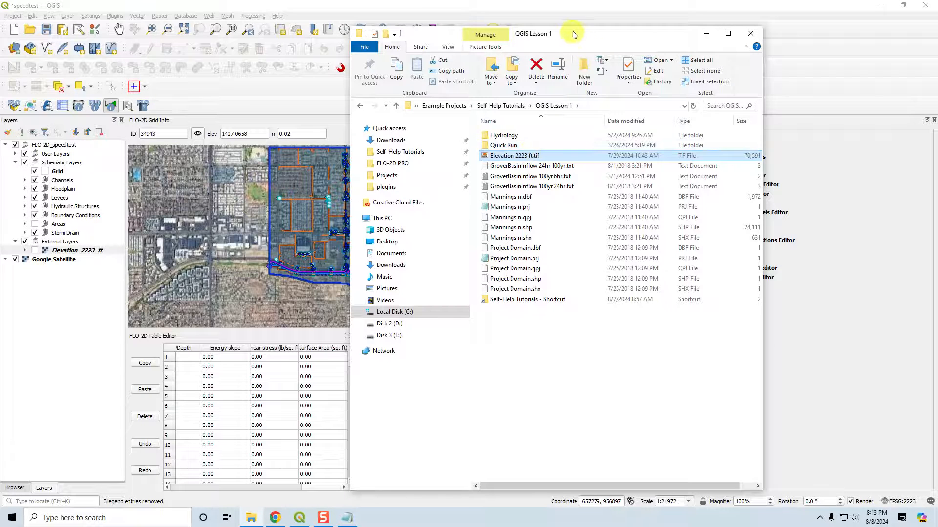
left_click_drag(573, 32, 695, 45)
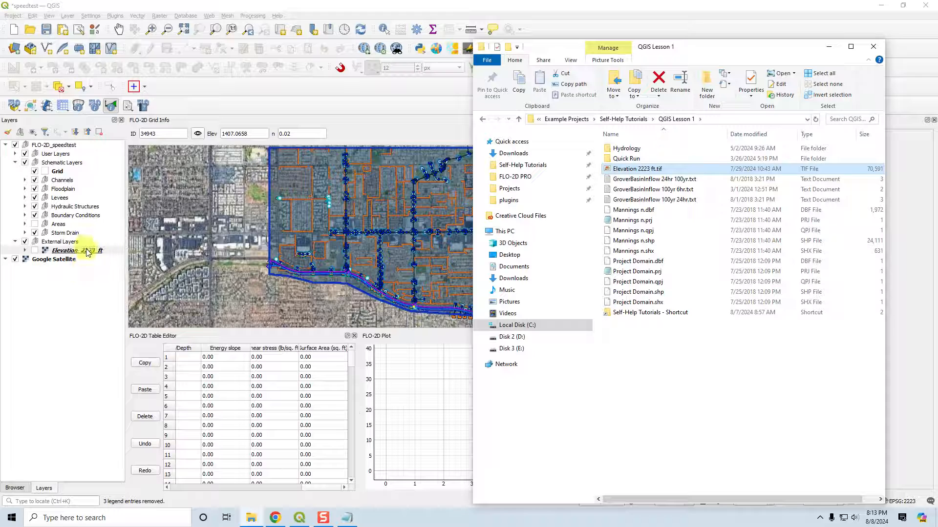
Step: Add the Mannings n.shp and Project Domain.shp shapefiles from the QGIS Lesson 1 folder to the QGIS map
left_click(635, 240)
left_click(637, 292, "ctrl")
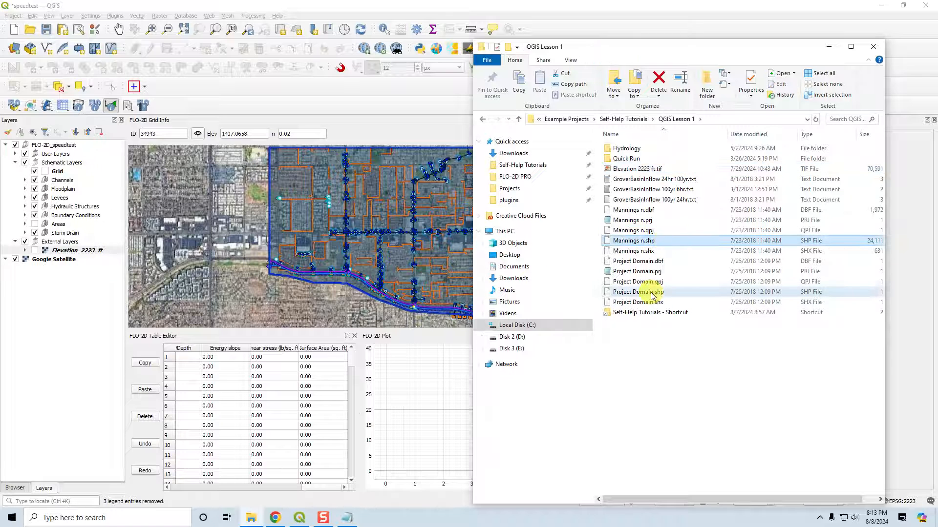
left_click_drag(637, 296, 415, 276)
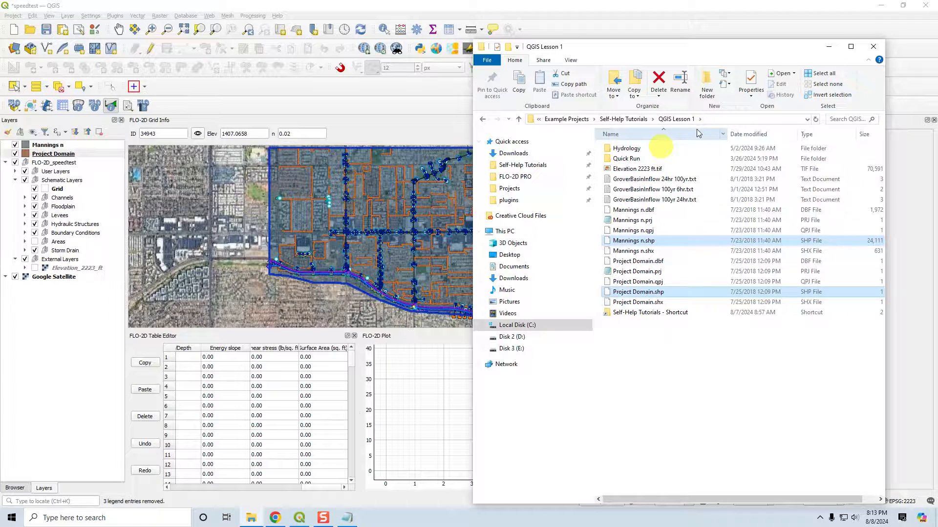
left_click(830, 51)
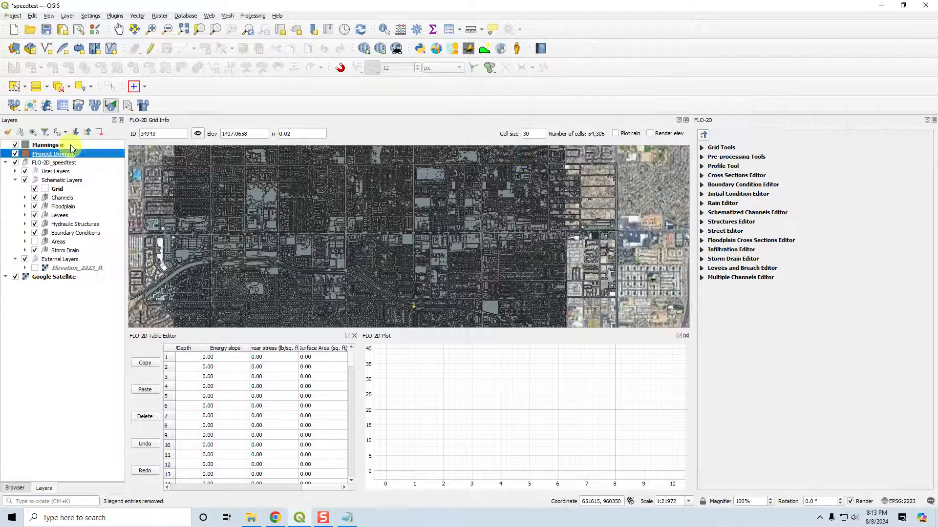
Step: Save the project with the external data option, accepting the GeoPackage management dialog without moving any user layers into the GeoPackage
left_click(46, 29)
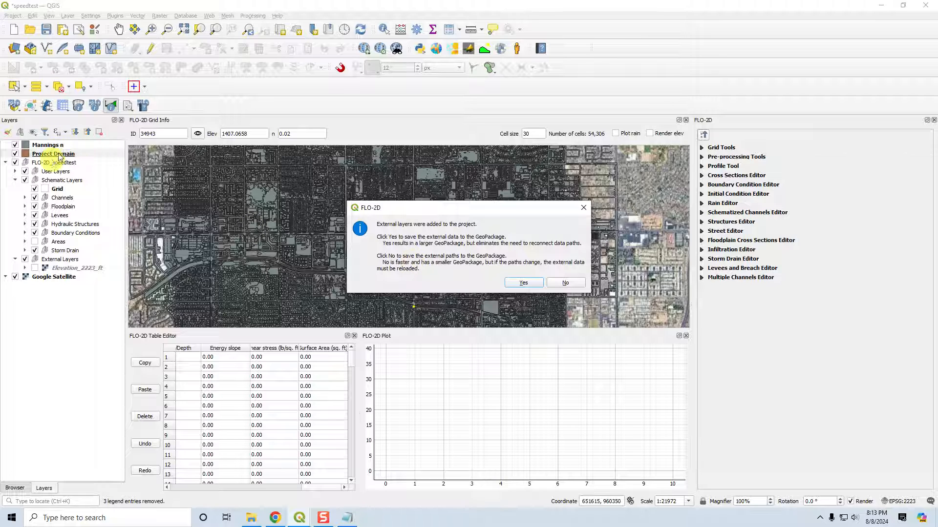
left_click(520, 283)
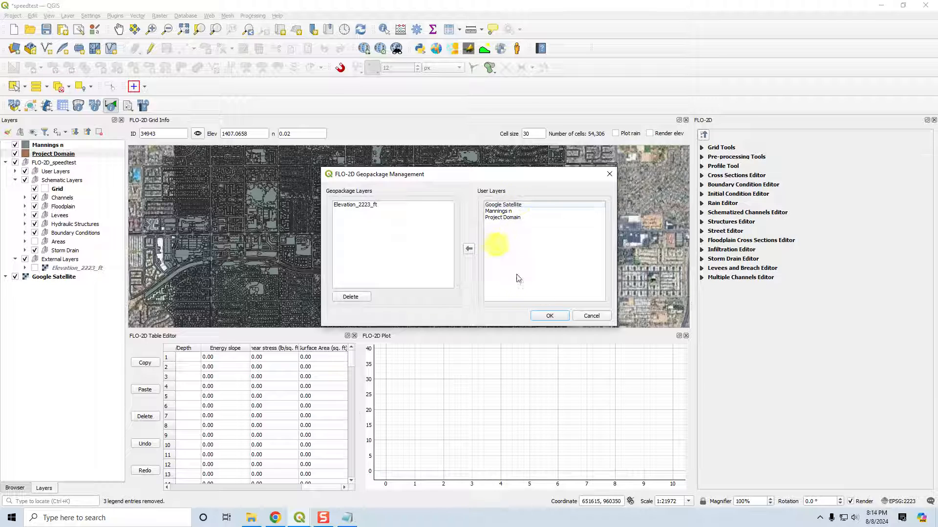
left_click(557, 315)
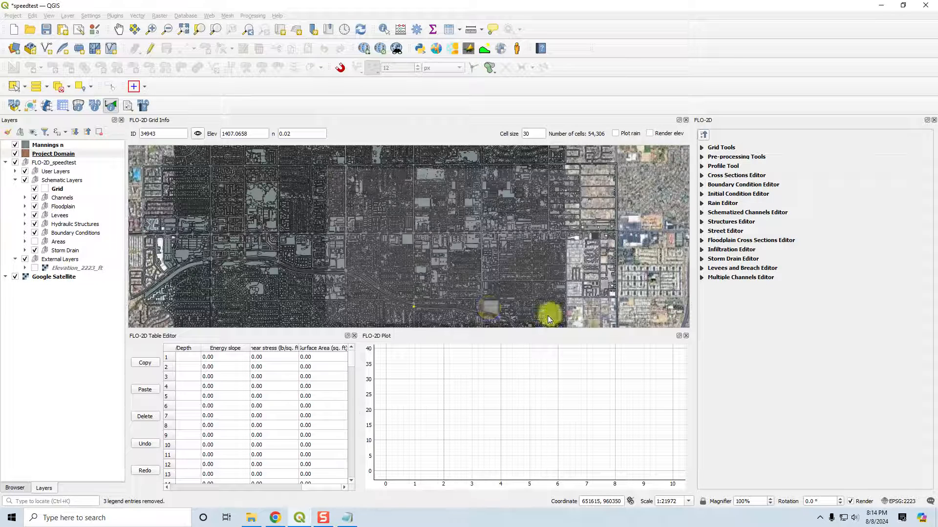
Step: Remove the Mannings n and Project Domain layers from the project
left_click(52, 146, "ctrl")
right_click(49, 154)
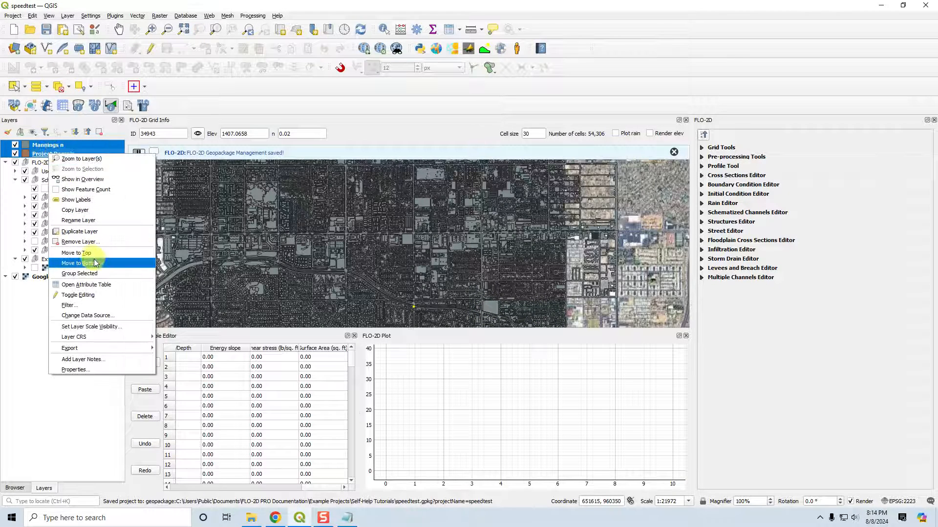
left_click(80, 241)
left_click(453, 269)
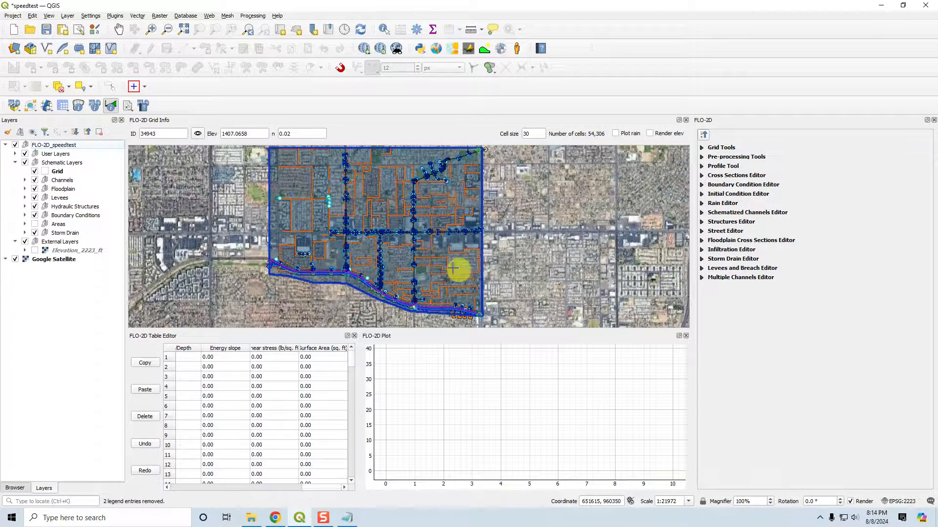
Step: Add the Mannings n.shp and Project Domain.shp shapefiles from the QGIS Lesson 1 folder to the map again
left_click(251, 517)
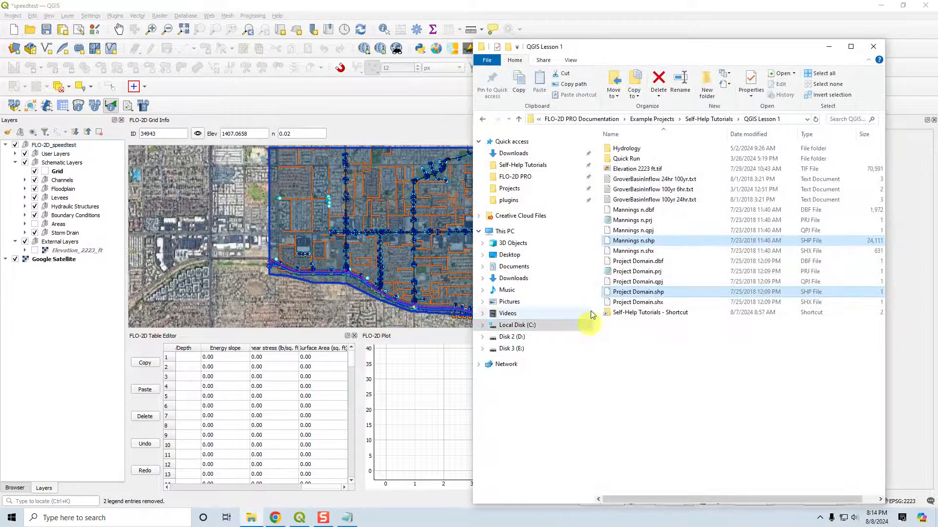
left_click_drag(630, 292, 393, 275)
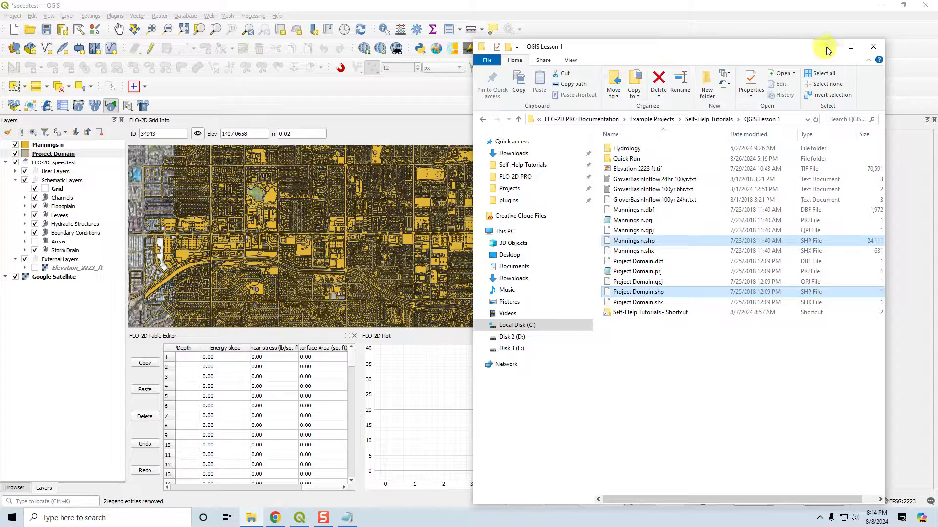
left_click(826, 48)
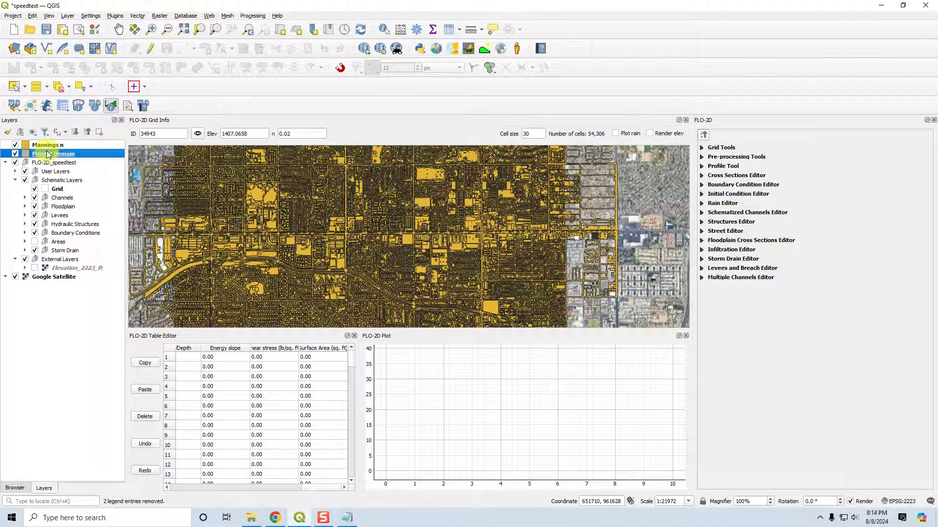
Step: Save the project with the external data stored in the GeoPackage, moving the Mannings n and Project Domain user layers into the GeoPackage layers
left_click(46, 30)
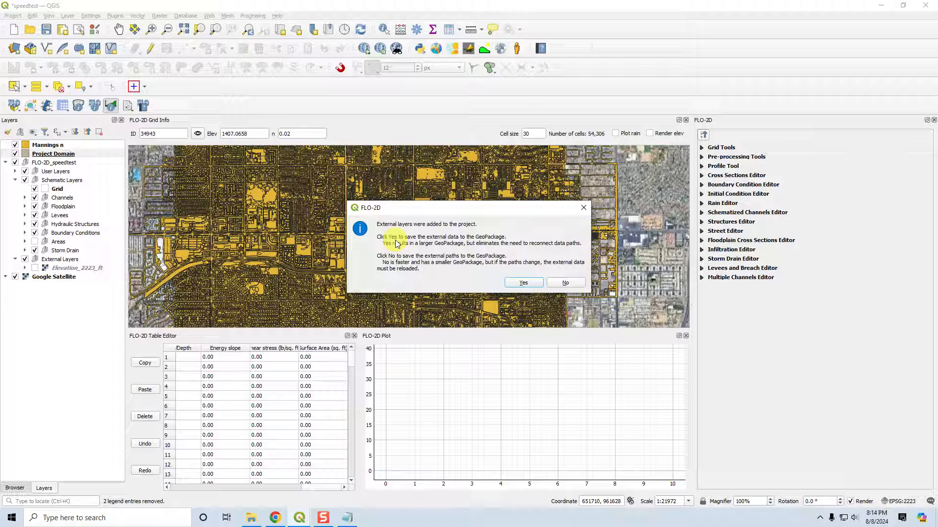
left_click(250, 517)
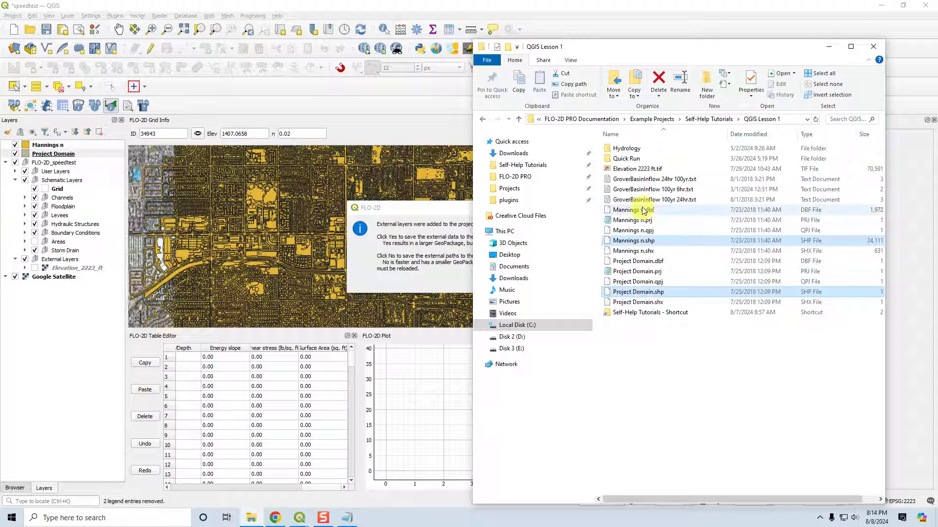
left_click_drag(649, 48, 937, 35)
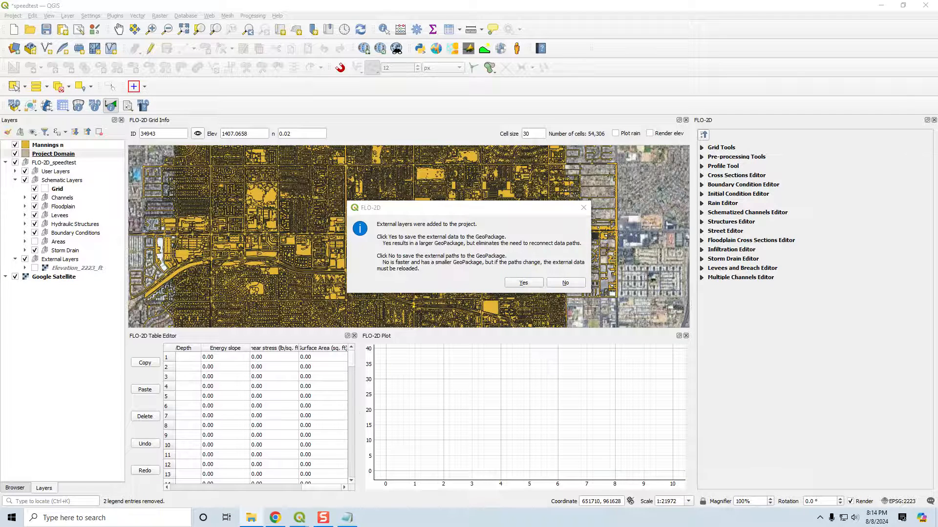
left_click_drag(937, 56, 676, 63)
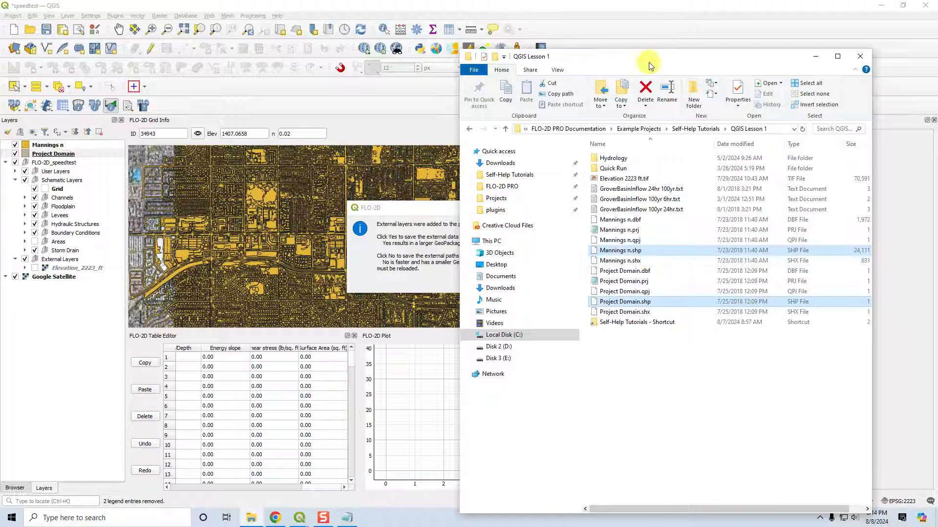
left_click_drag(648, 59, 937, 105)
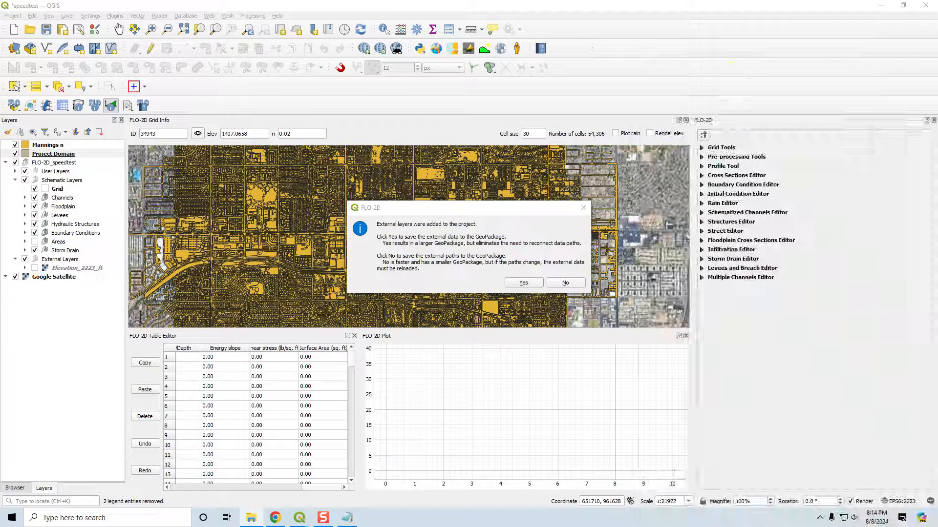
left_click(524, 283)
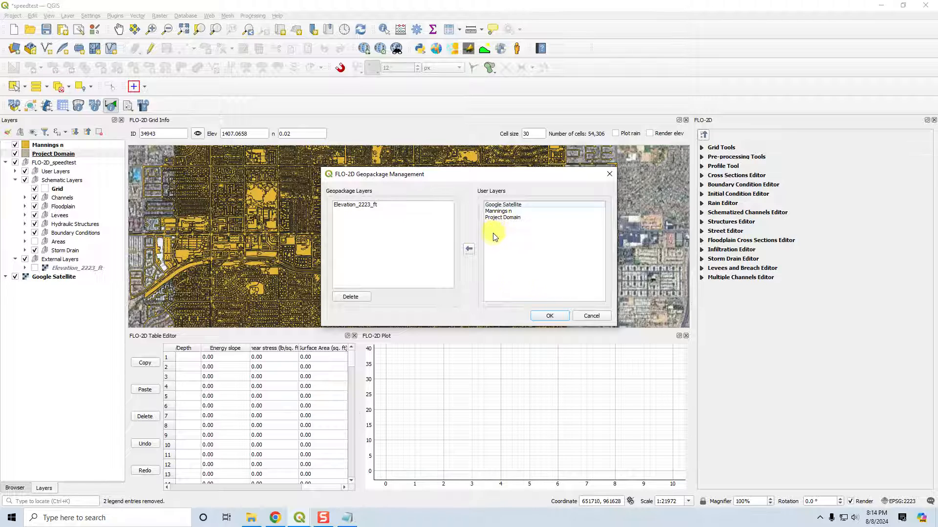
left_click_drag(497, 211, 503, 220)
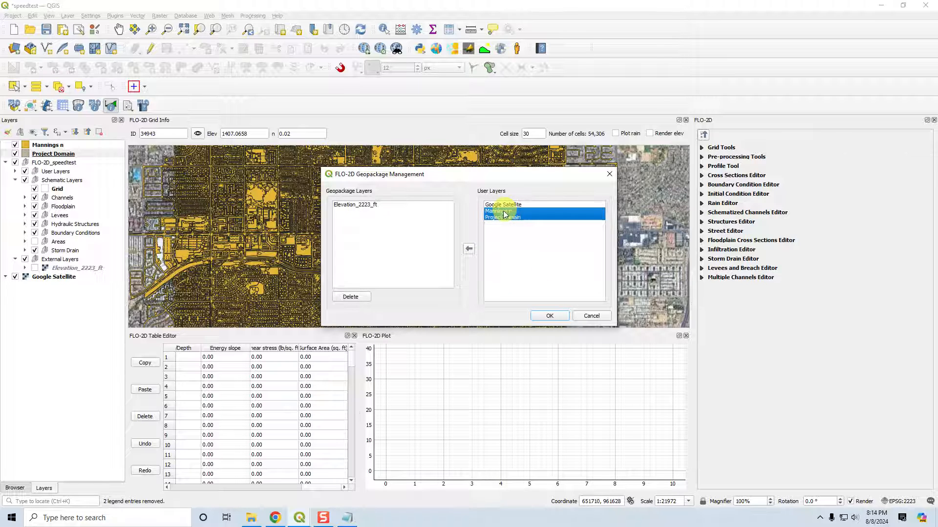
left_click(469, 250)
left_click(549, 316)
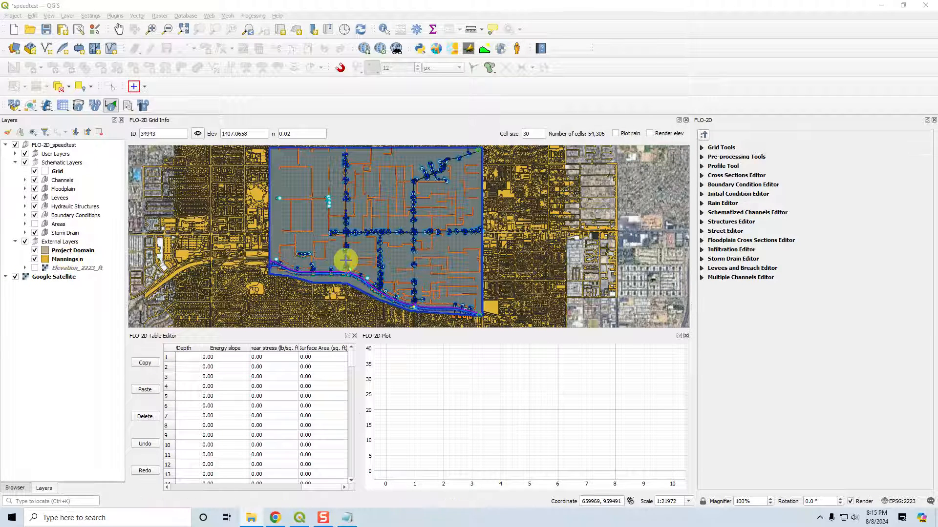
Step: Check the size of speedtest.gpkg in the Self-Help Tutorials folder in File Explorer
left_click_drag(937, 35, 584, 36)
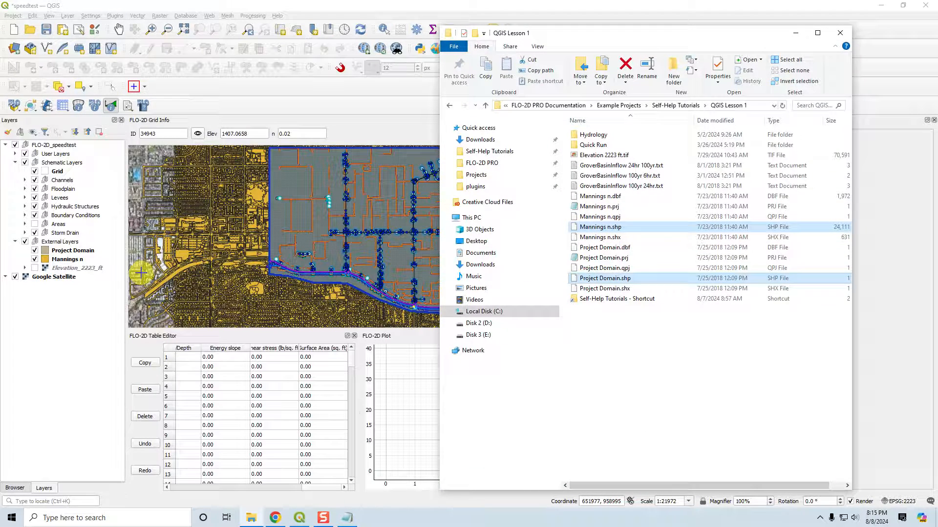
left_click(681, 106)
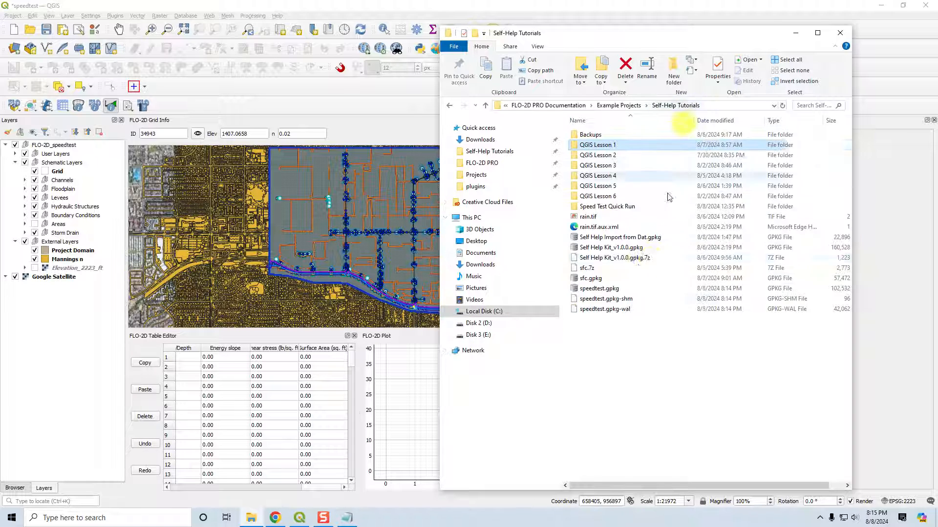
left_click(600, 289)
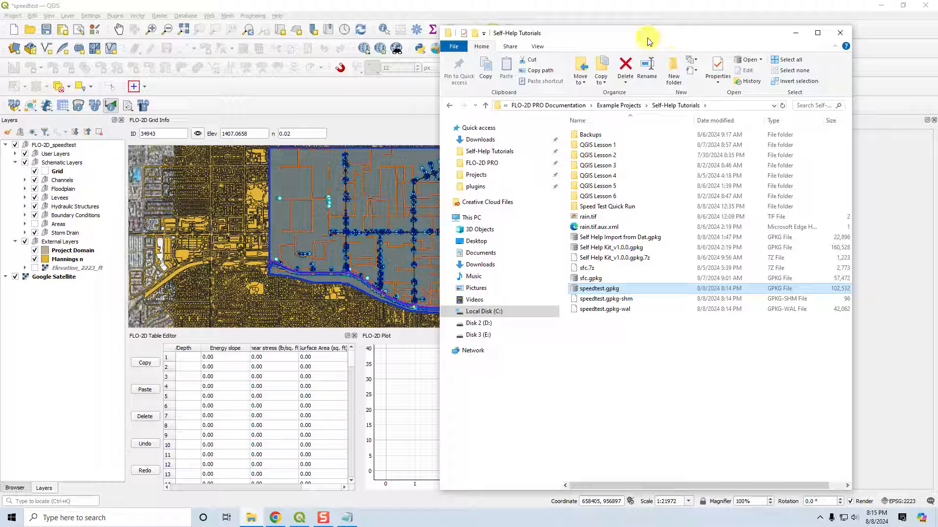
left_click_drag(649, 38, 937, 31)
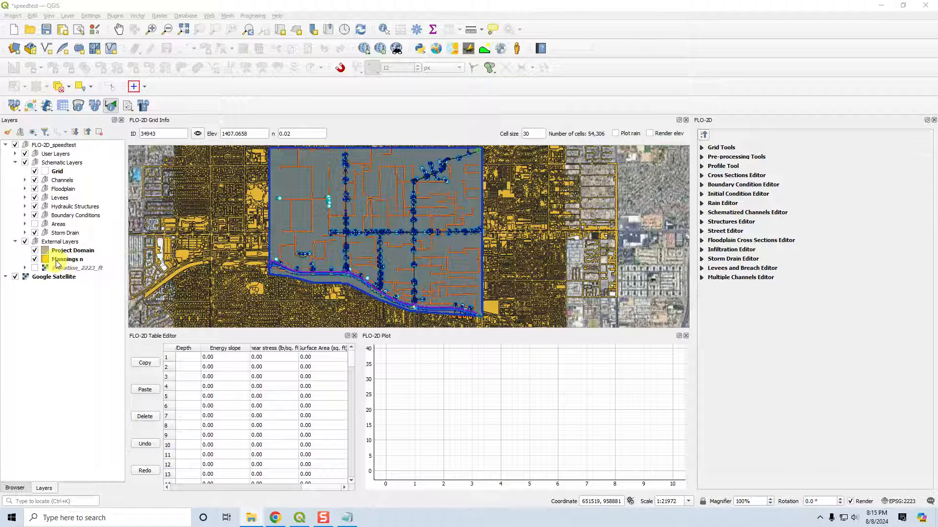
Step: Delete the Mannings n and Project Domain layers from the GeoPackage with FLO-2D GeoPackage Management
left_click(15, 105)
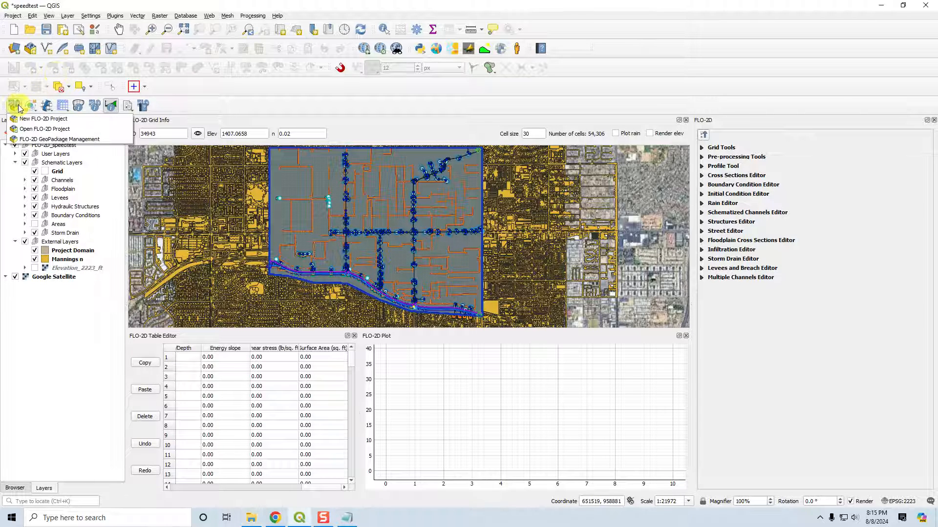
left_click(41, 140)
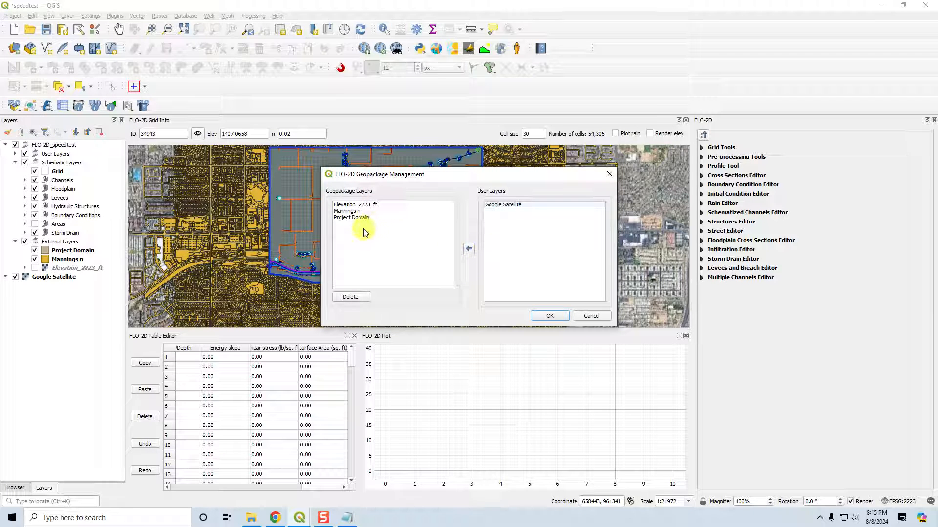
left_click_drag(362, 226, 359, 213)
left_click(352, 297)
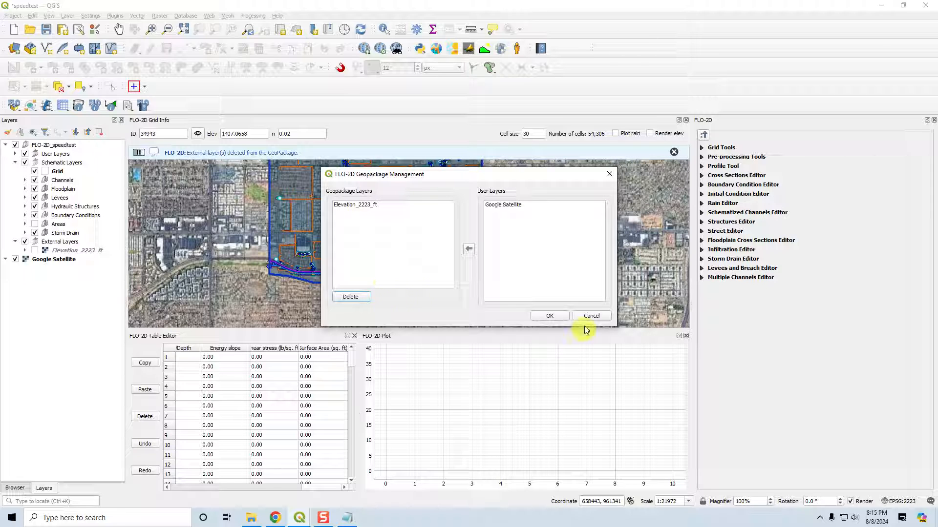
left_click(549, 316)
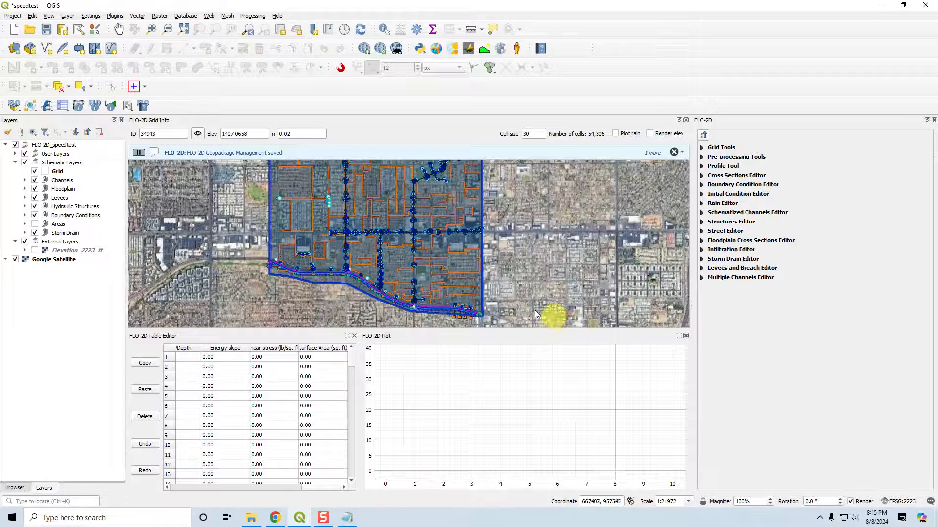
Step: Remove the Elevation_2223_ft layer from the project's External Layers group
right_click(63, 251)
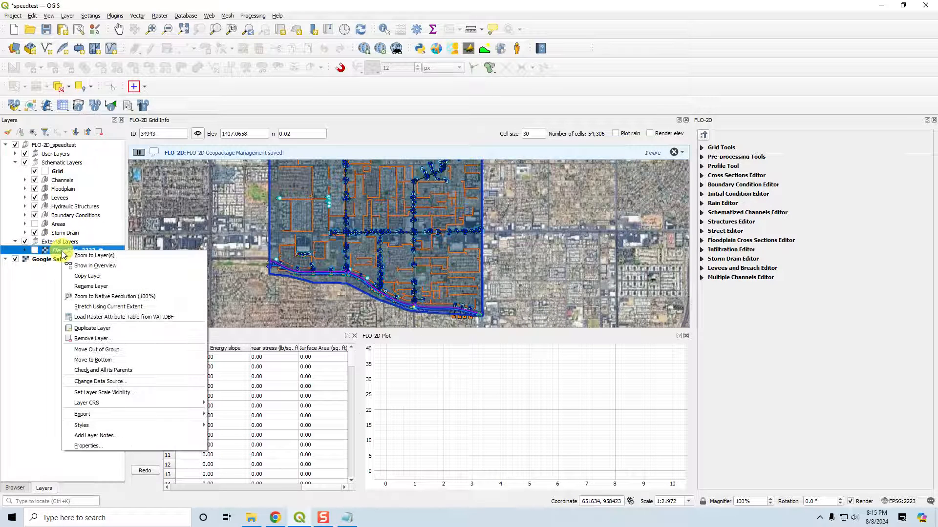
left_click(108, 340)
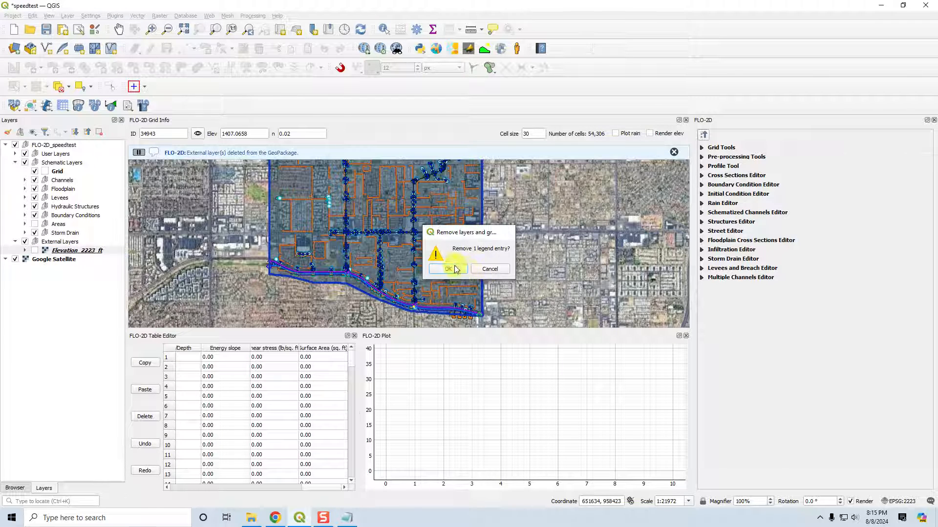
left_click(446, 266)
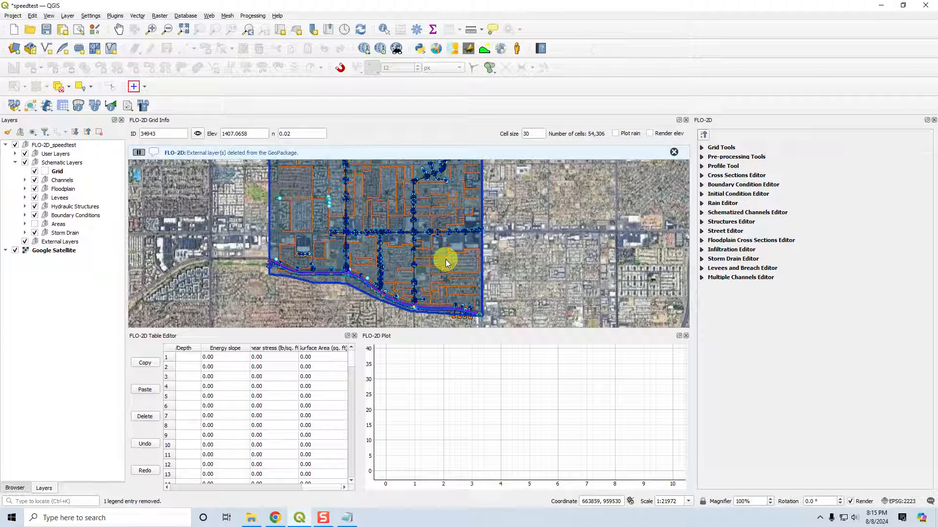
Step: Refresh the GeoPackage listing and add the Elevation_2223_ft raster stored in speedtest.gpkg to the map
left_click(14, 488)
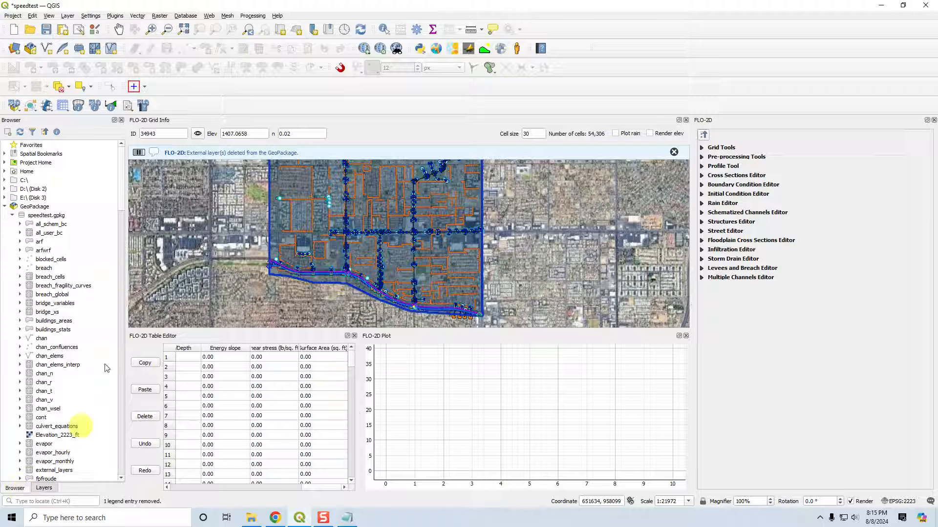
left_click(19, 132)
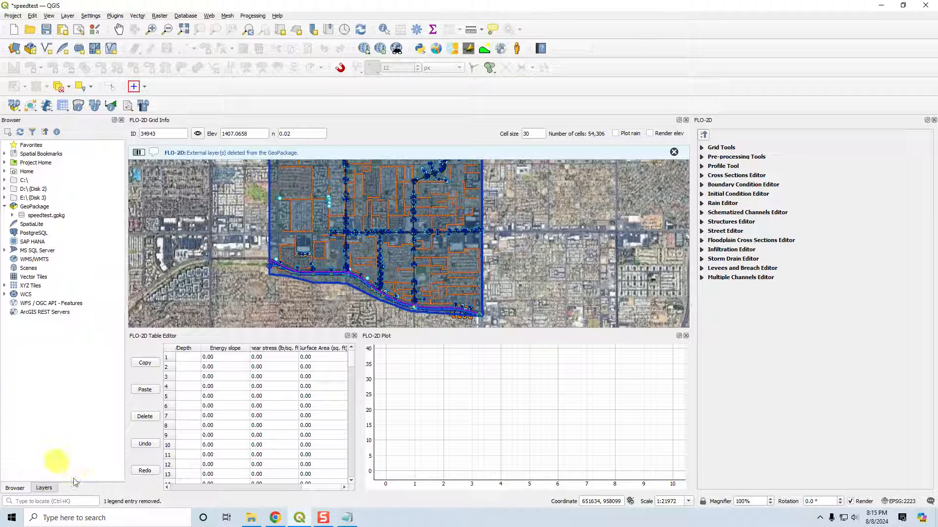
left_click(12, 215)
left_click(60, 435)
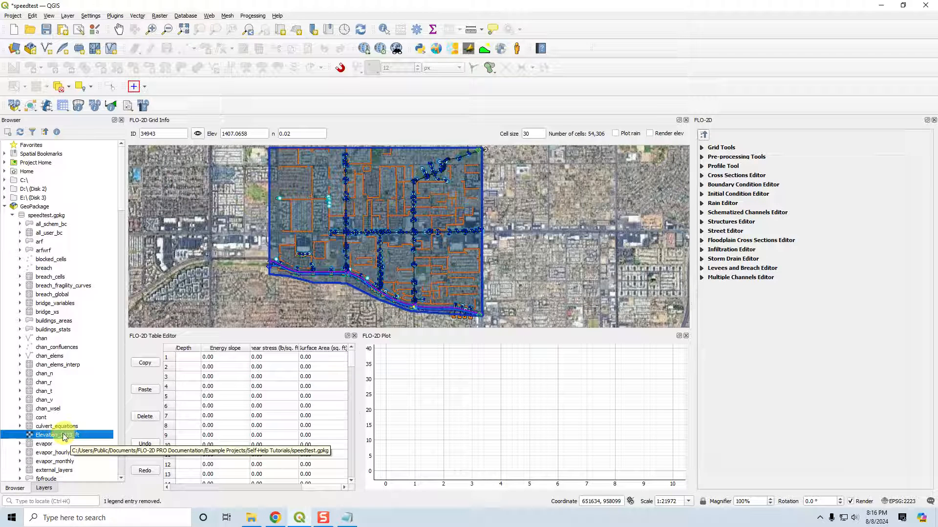
left_click_drag(64, 436, 216, 246)
Step: Move the Elevation_2223_ft layer into the External Layers group and save the project
left_click(43, 488)
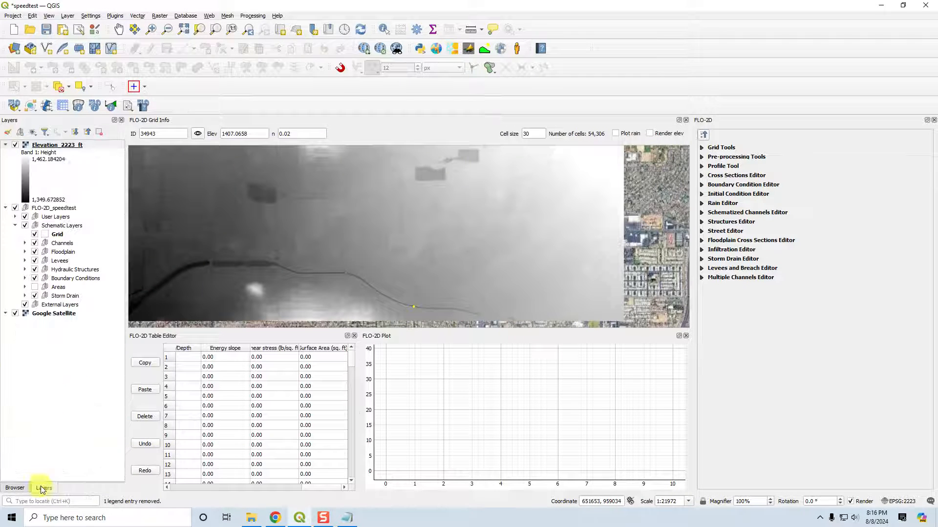
left_click_drag(46, 145, 74, 309)
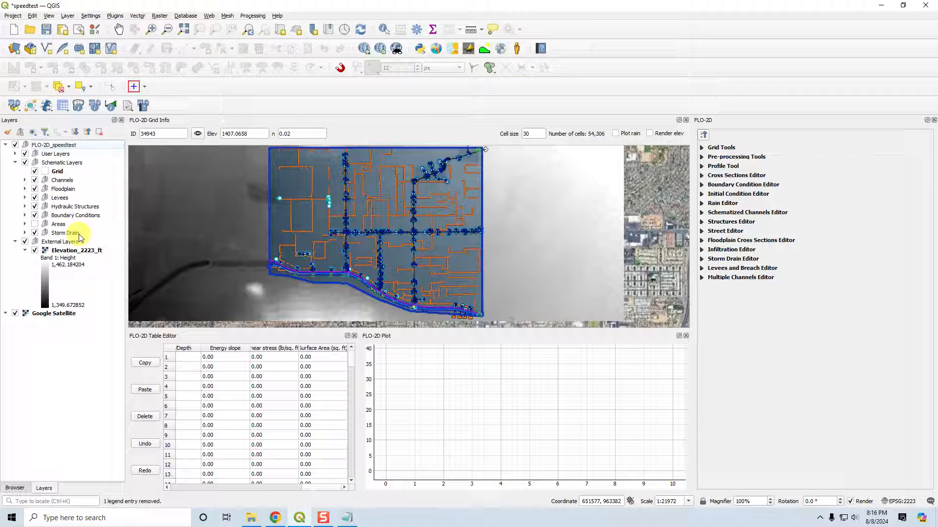
left_click(47, 29)
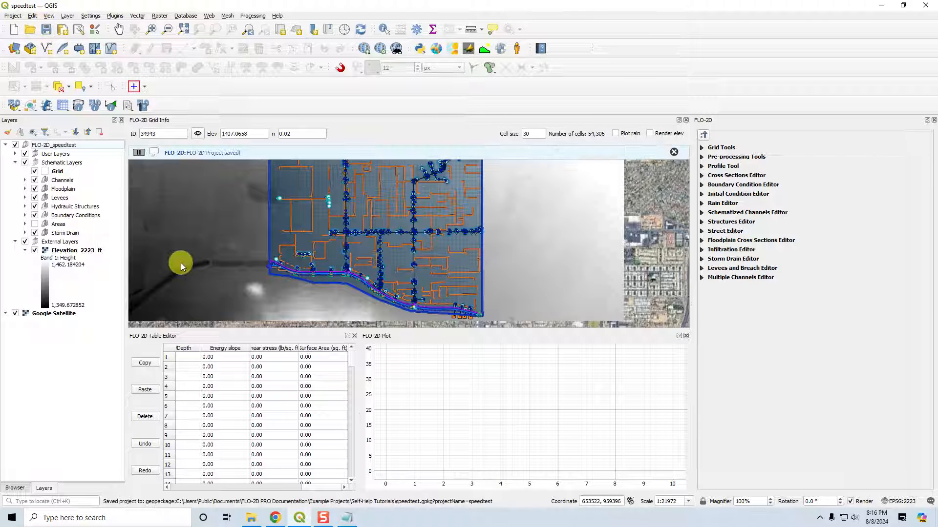
left_click(674, 153)
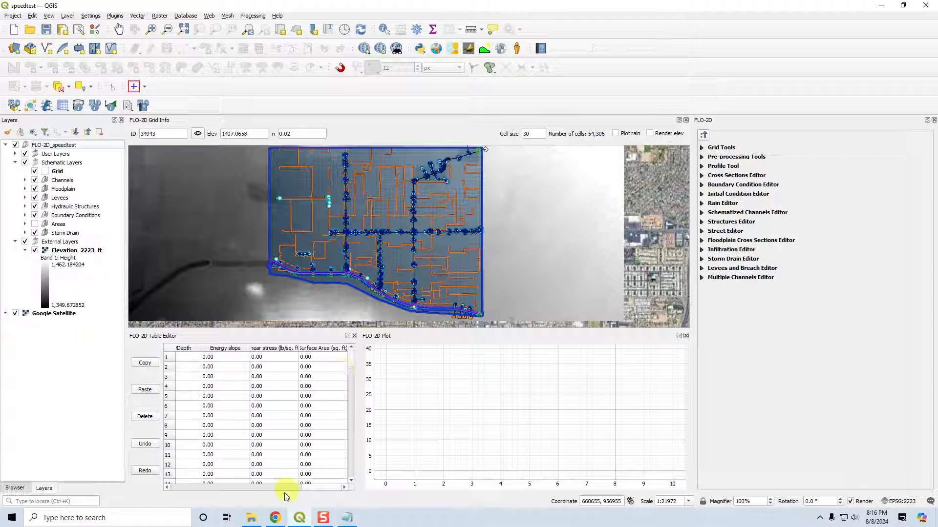
Step: Switch to Chrome, review the QGIS Plugin page on the FLO-2D website, open the Plugin Gila documentation, and return to QGIS
left_click(275, 518)
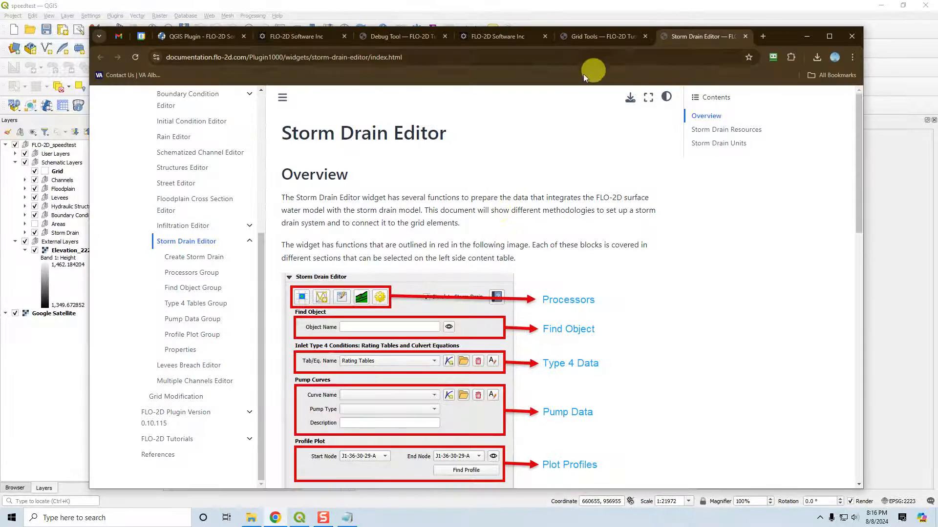
left_click(203, 40)
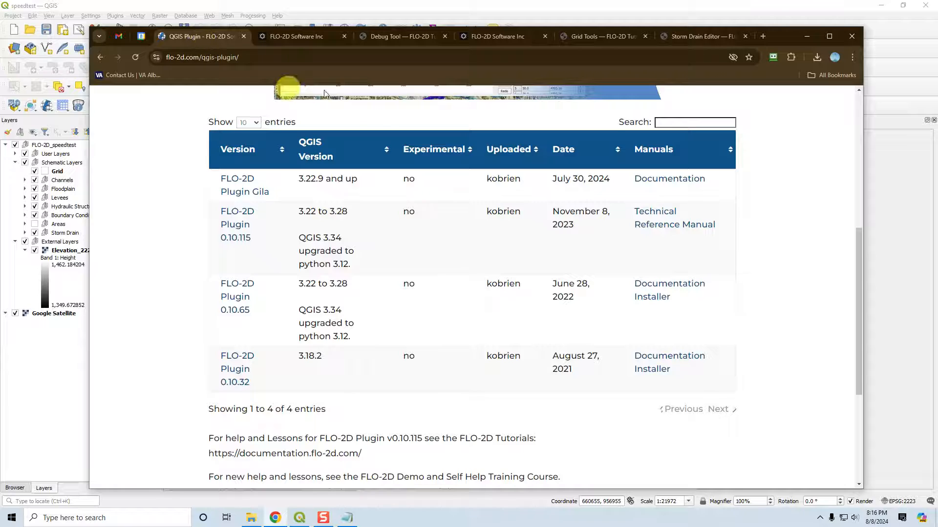
scroll(342, 147, "up", 5)
mouse_move(576, 138)
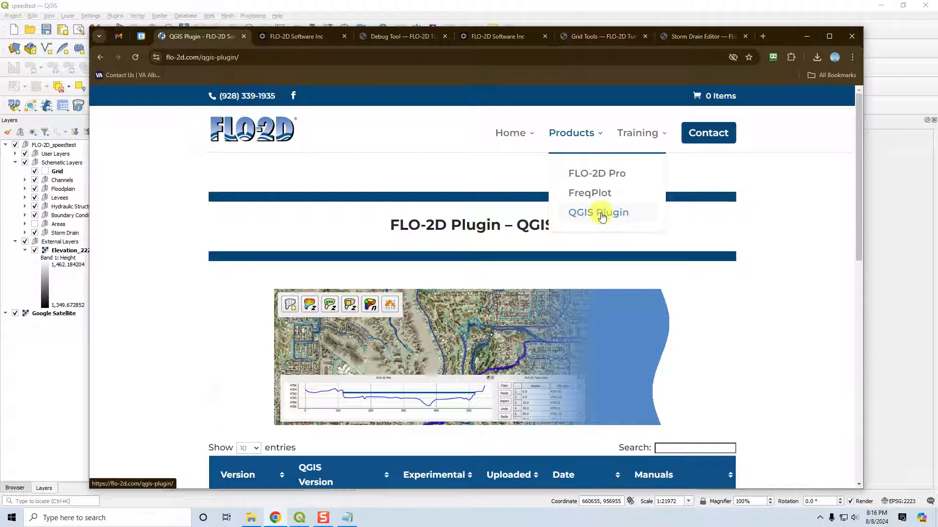
scroll(597, 210, "down", 5)
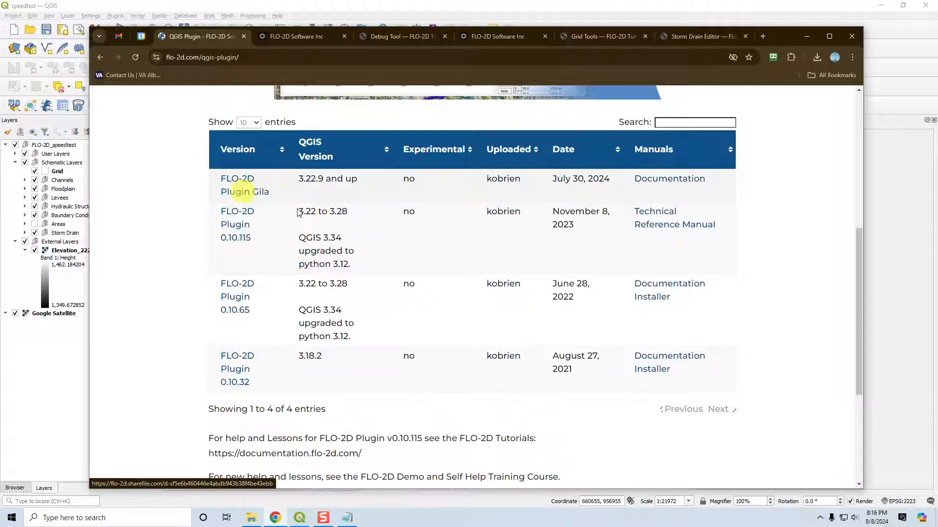
left_click(673, 184)
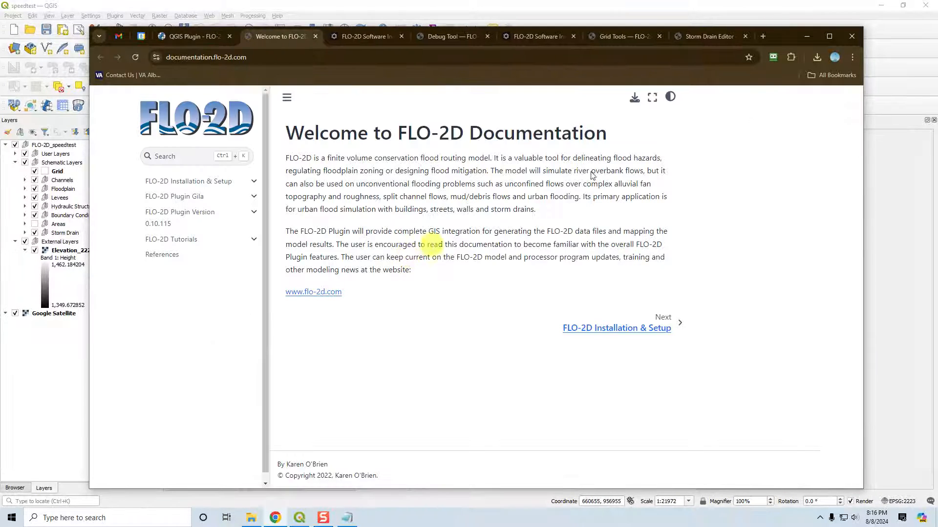
left_click(805, 39)
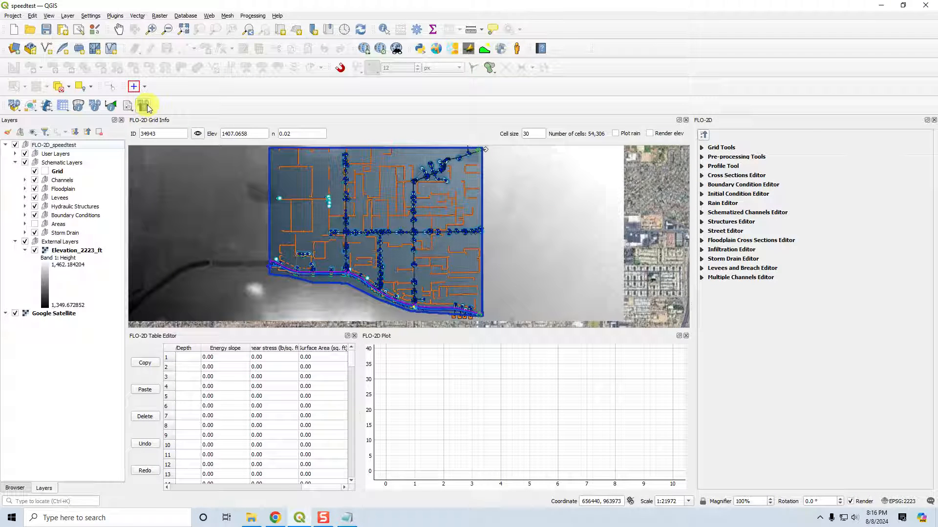